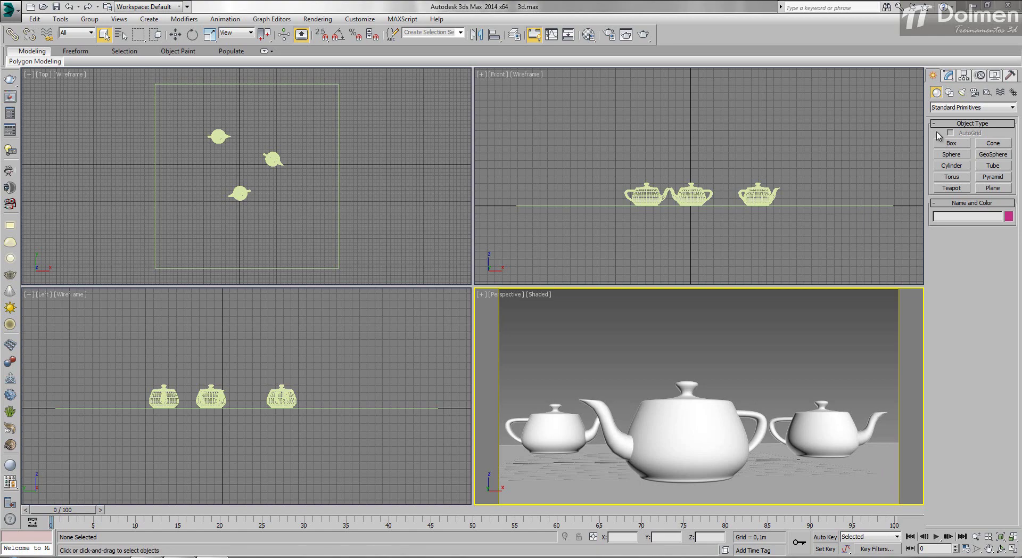
- Render the Perspective view of the three teapots with V-Ray
left_click(993, 77)
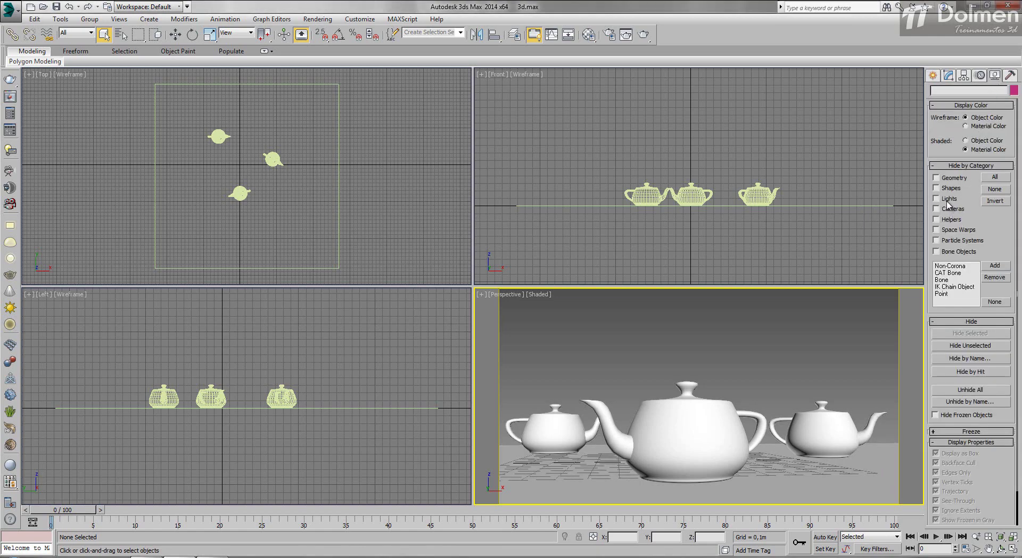
left_click(933, 75)
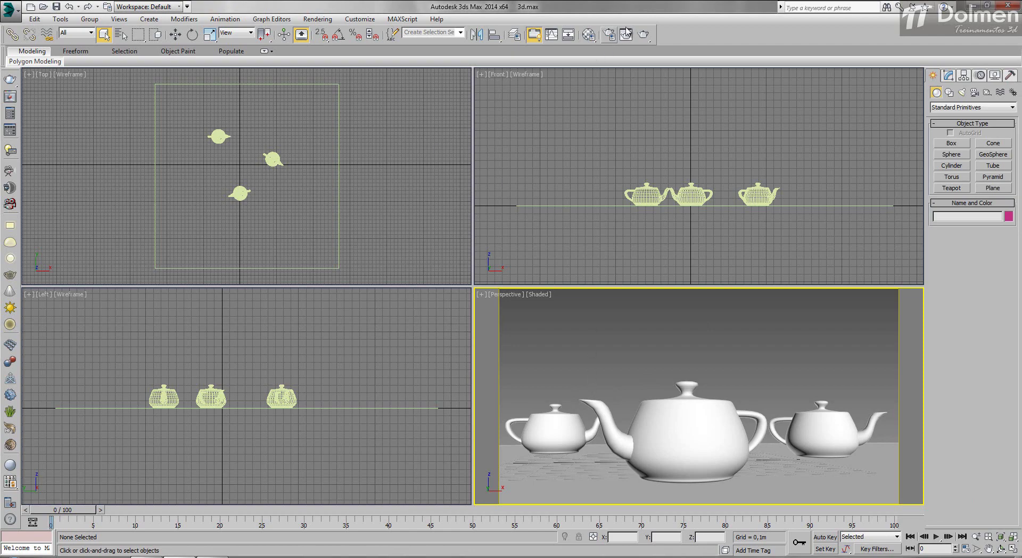
left_click(643, 34)
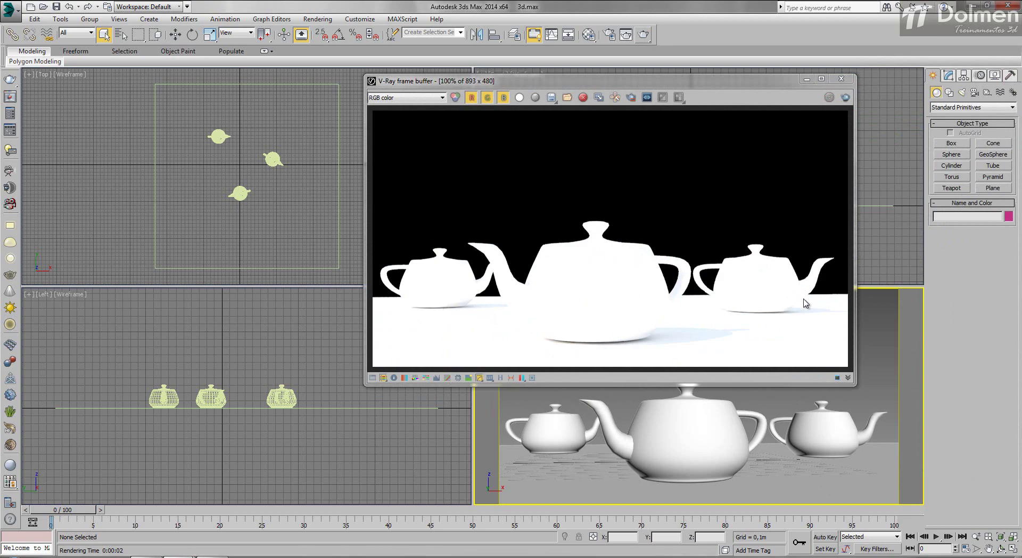
- Review the V-Ray render settings for the image sampler, image filter, Global DMC, color mapping and environment
left_click(609, 34)
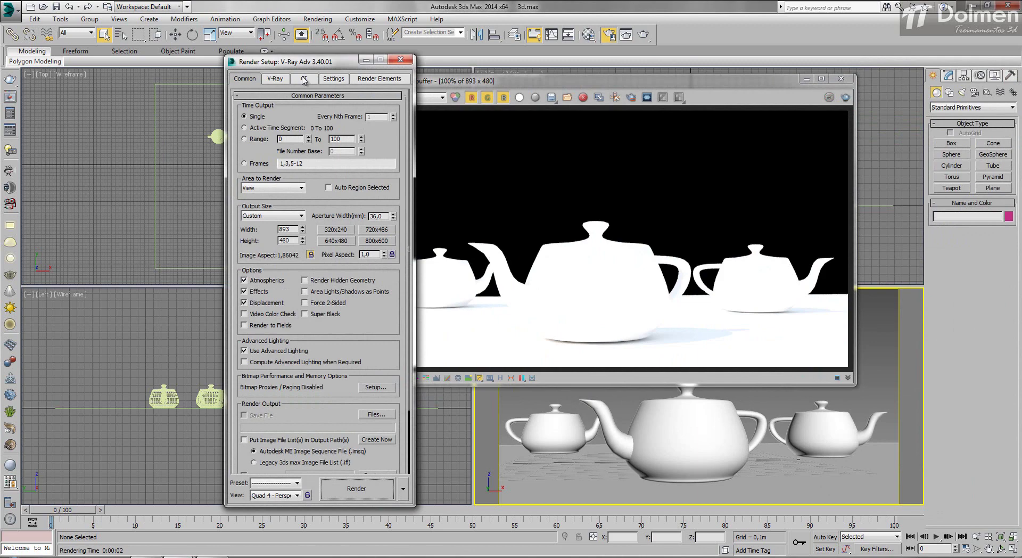
left_click(275, 79)
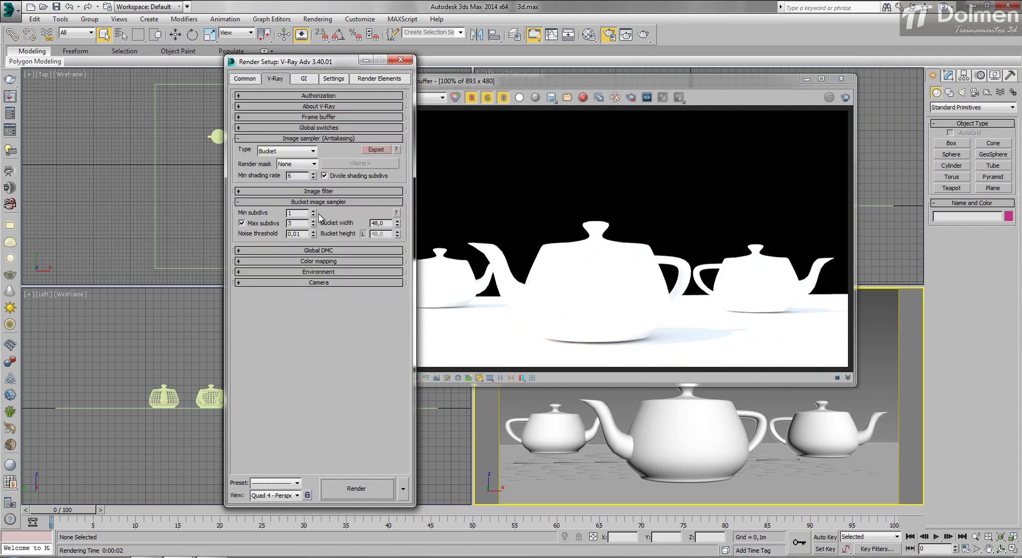
mouse_move(280, 228)
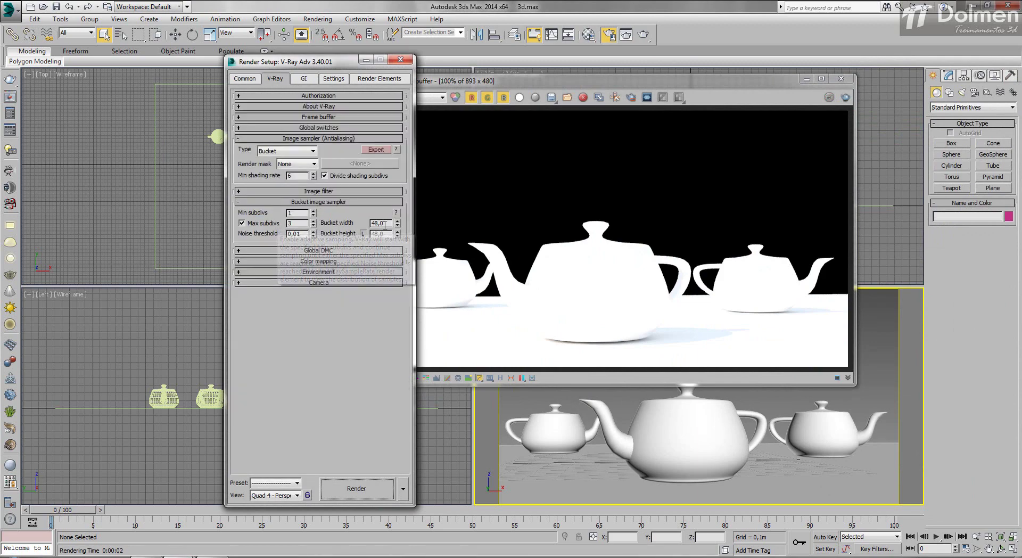
left_click(346, 251)
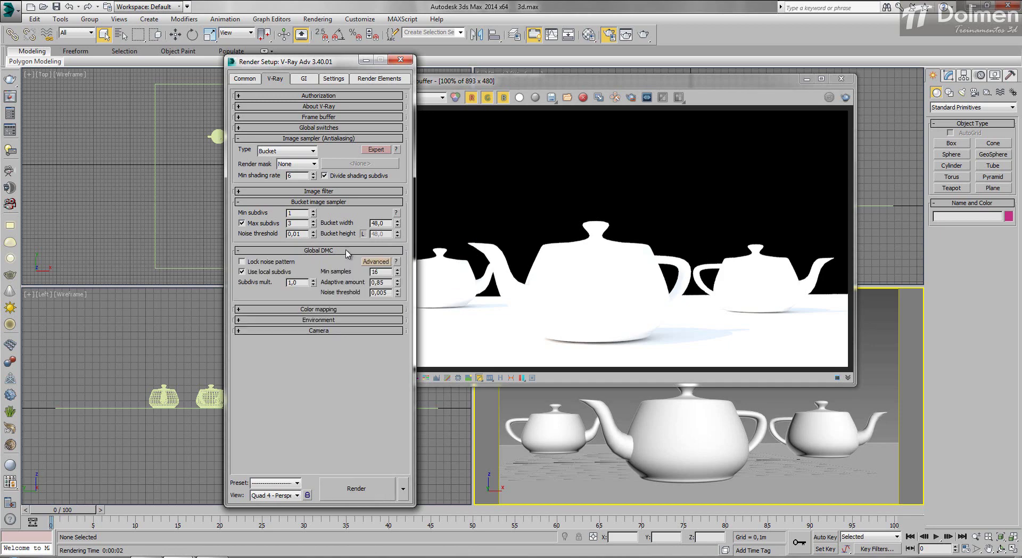
left_click(346, 310)
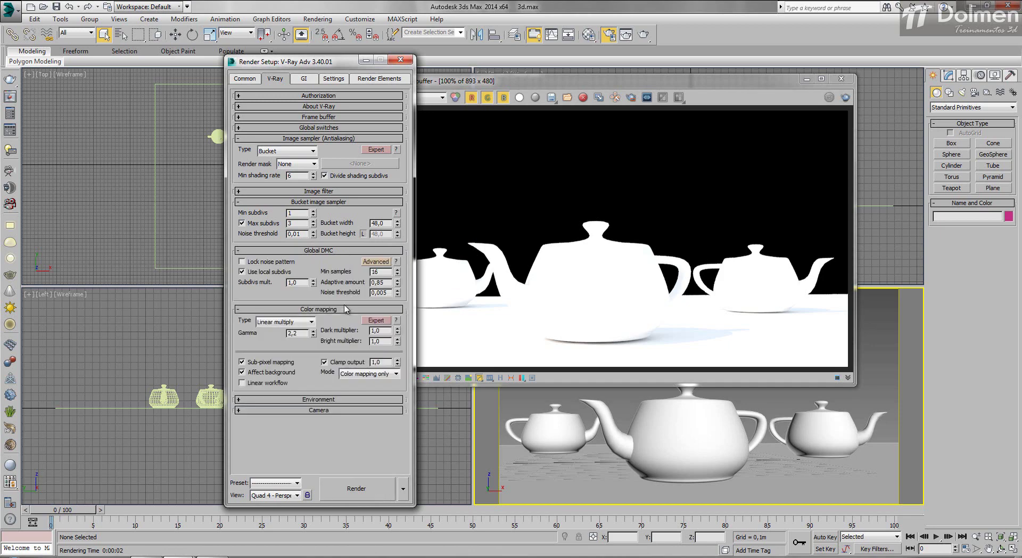
left_click(363, 399)
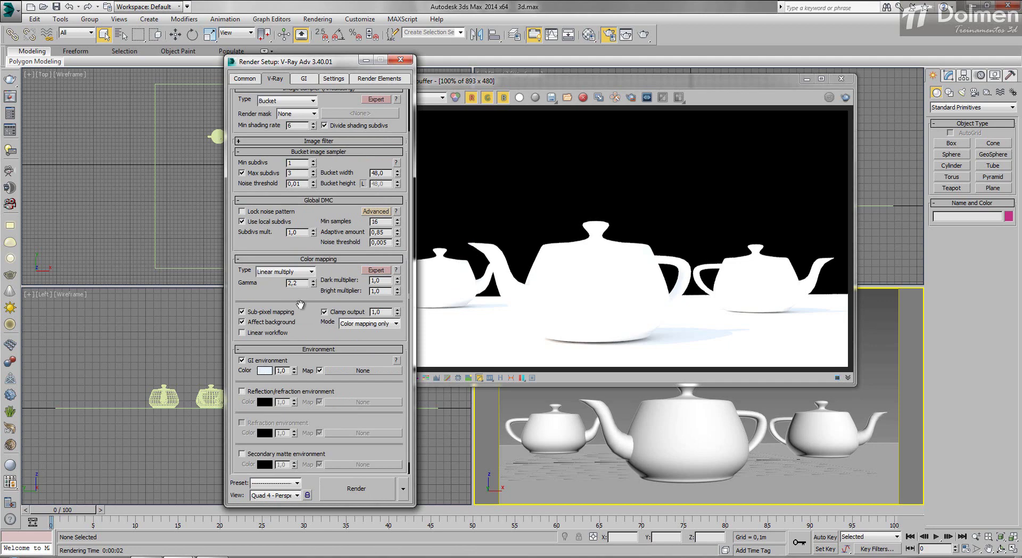
scroll(298, 290, "up", 3)
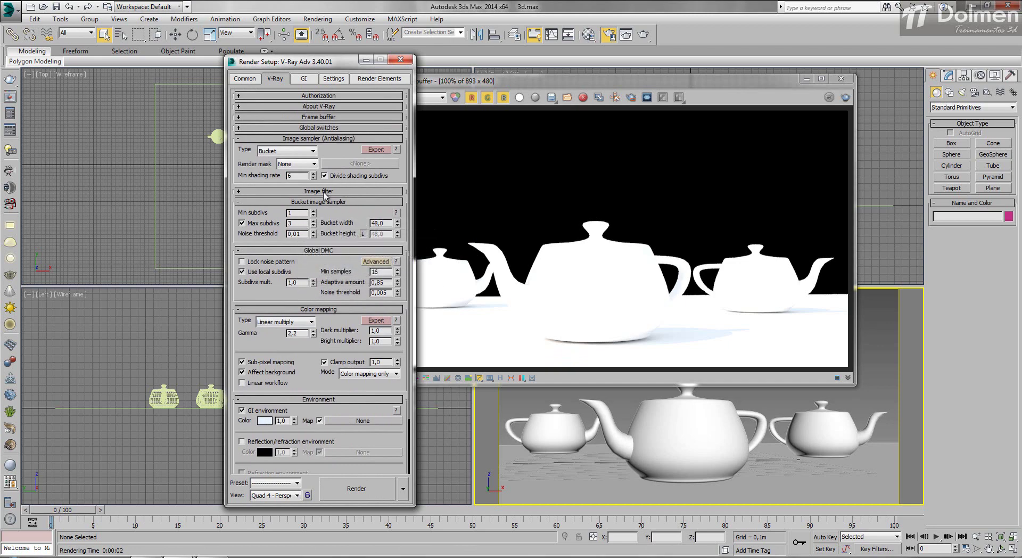
left_click(324, 191)
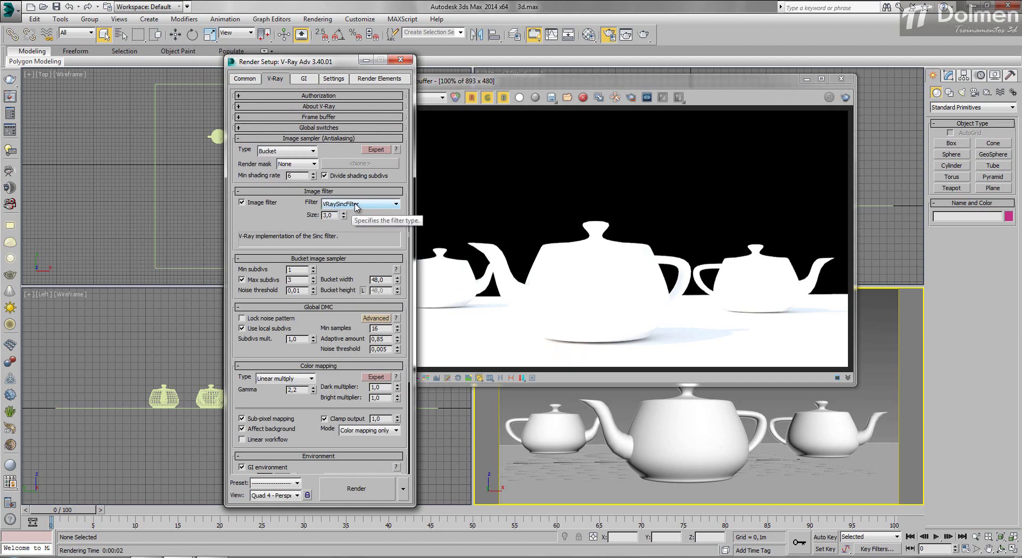
double_click(295, 176)
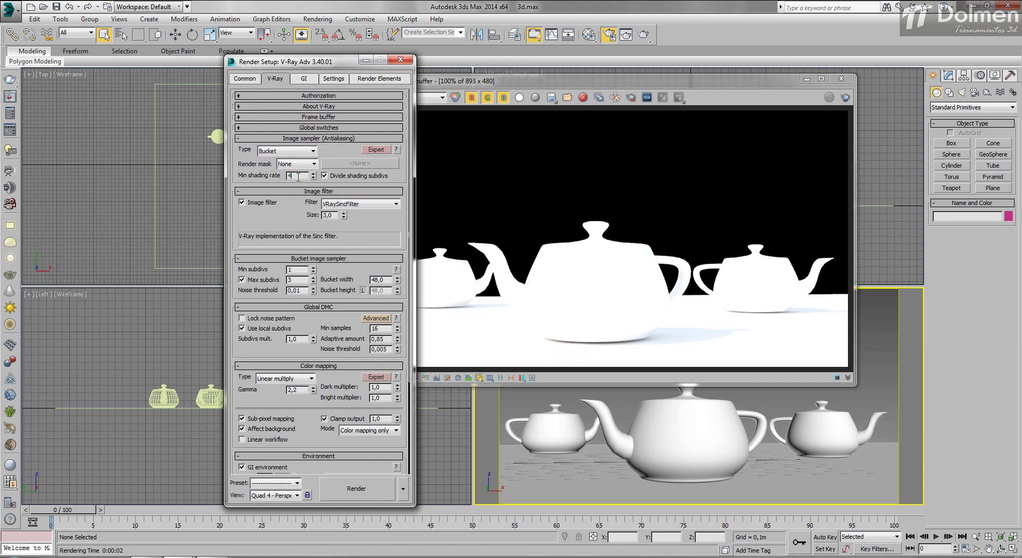
- Review the global illumination settings for the irradiance map and light cache, and close the render setup and frame buffer
left_click(312, 80)
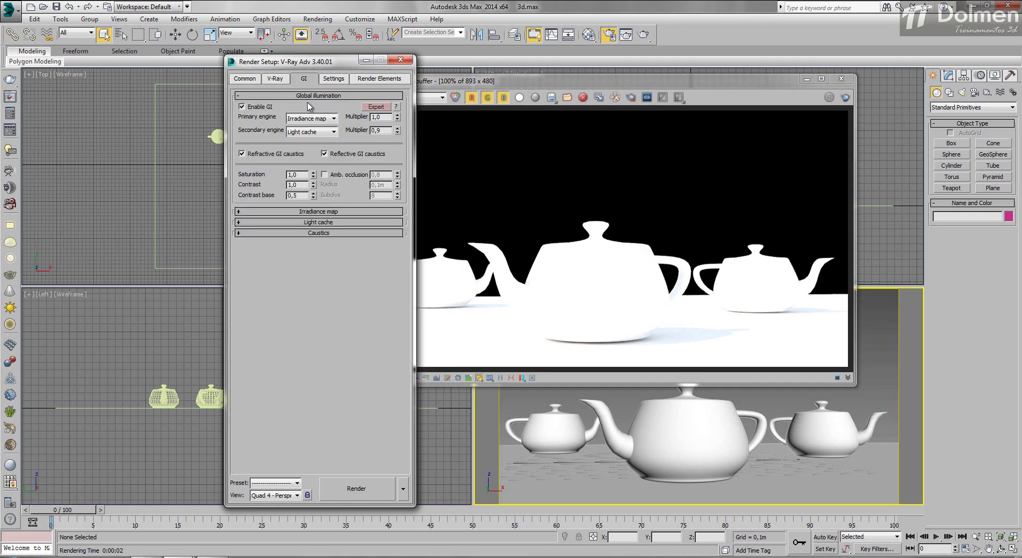
left_click(327, 212)
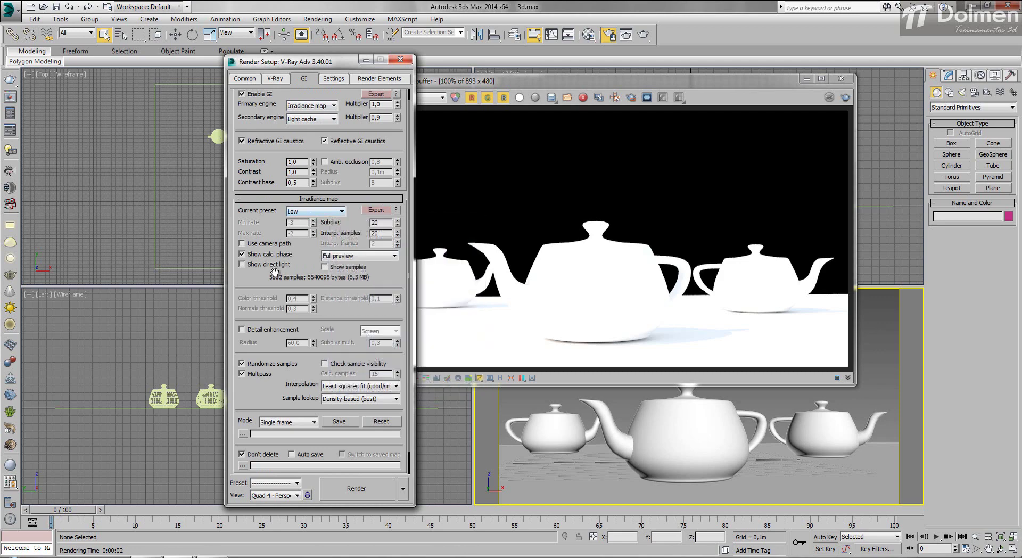
scroll(344, 313, "down", 1)
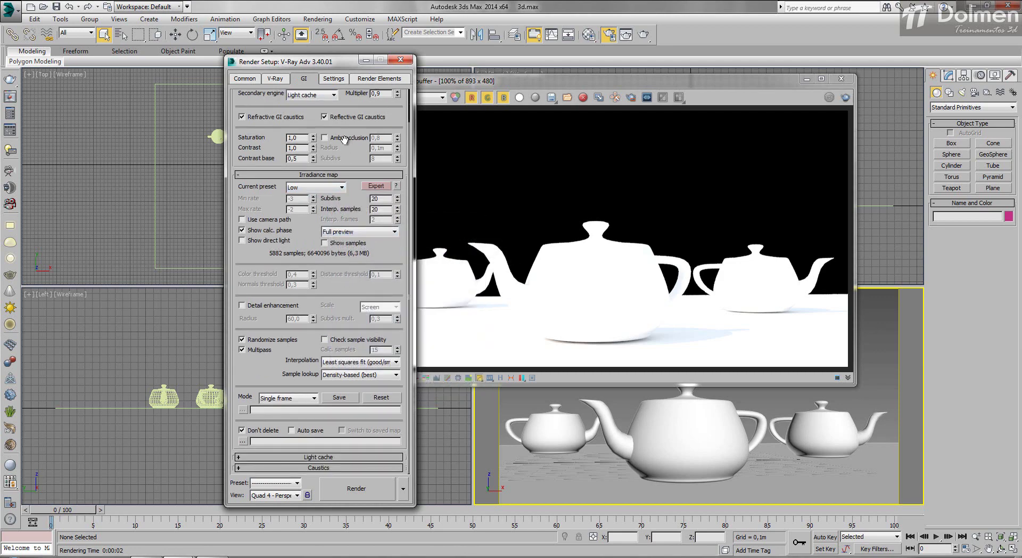
left_click(334, 457)
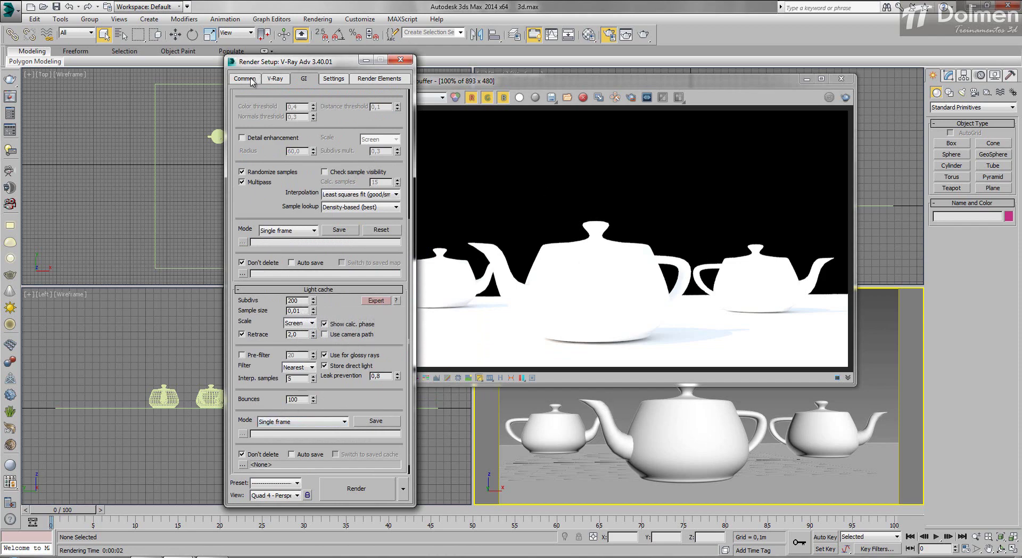
left_click(401, 62)
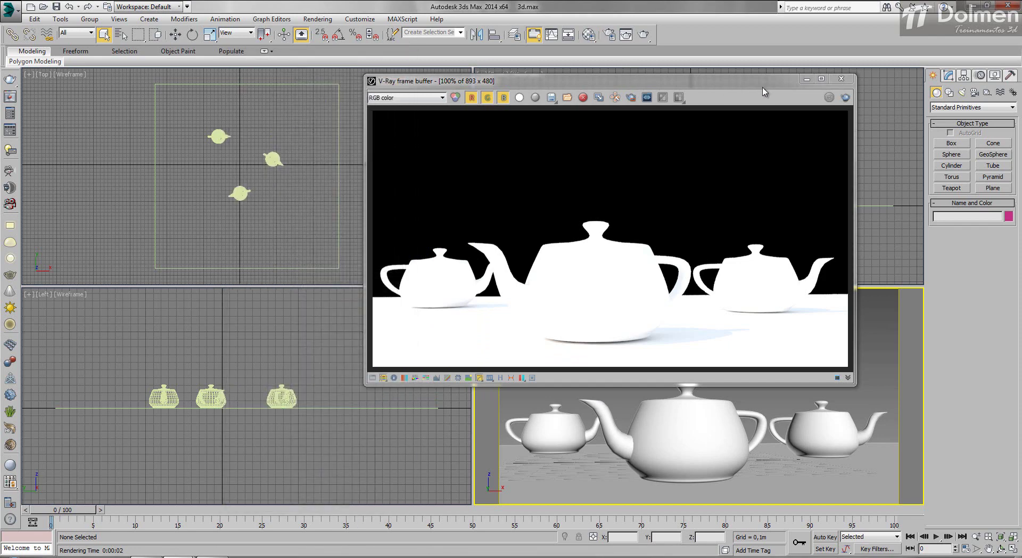
left_click(841, 79)
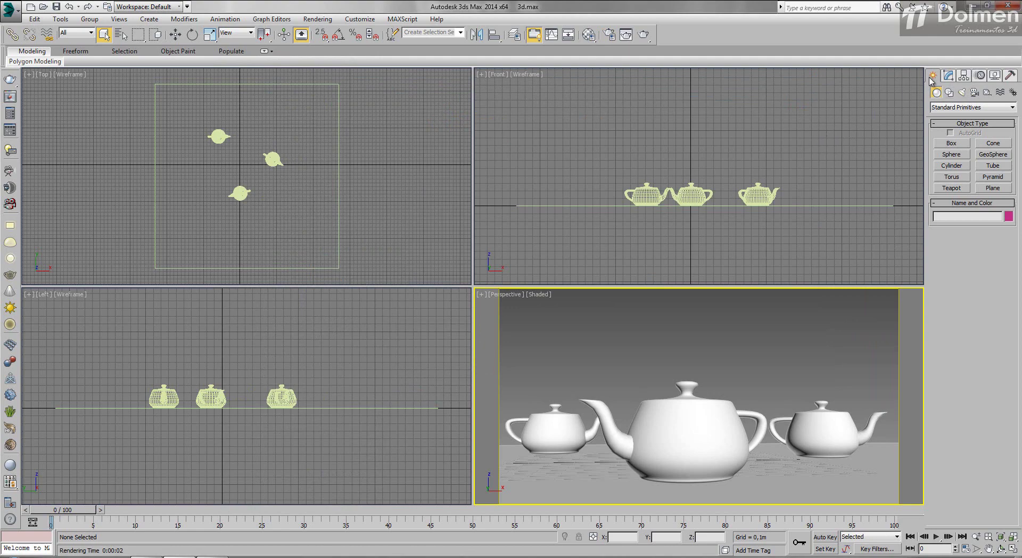
- Bring up the camera object types and set the camera category to VRay
left_click(974, 94)
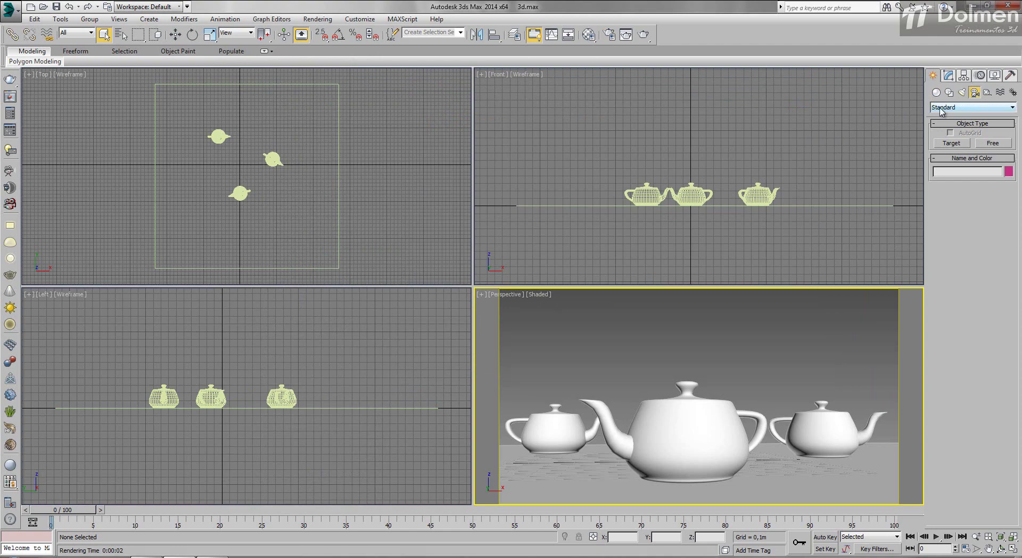
left_click(952, 108)
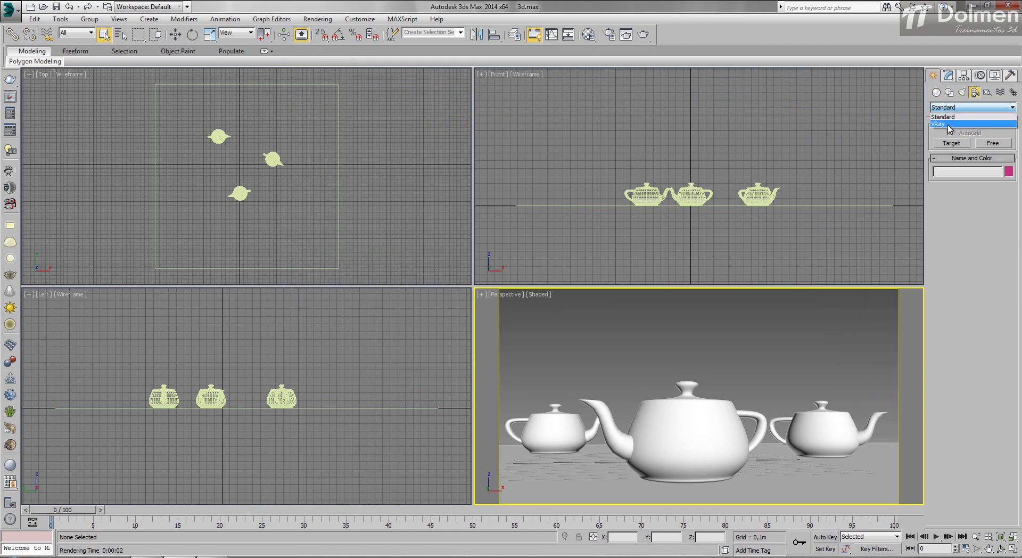
left_click(947, 124)
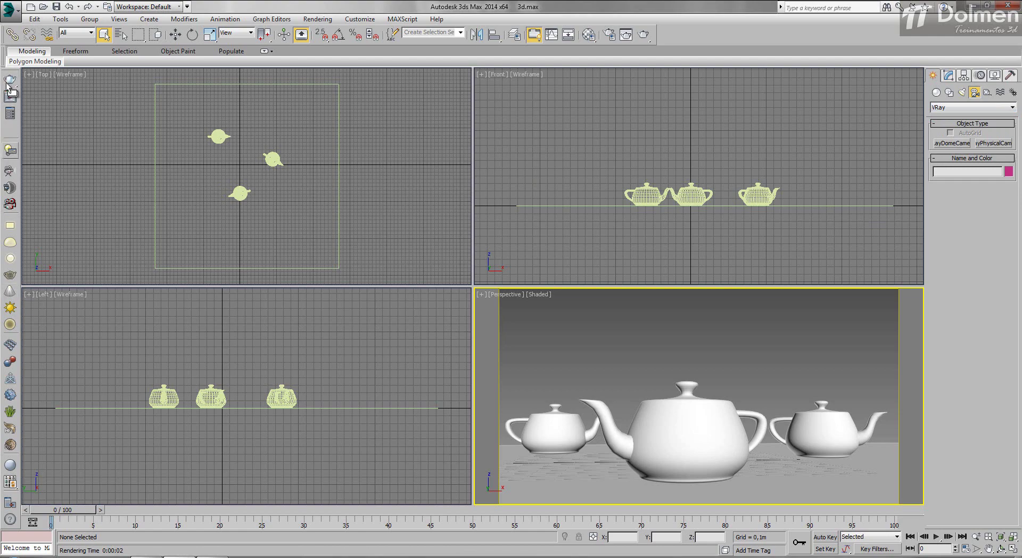
left_click(9, 63)
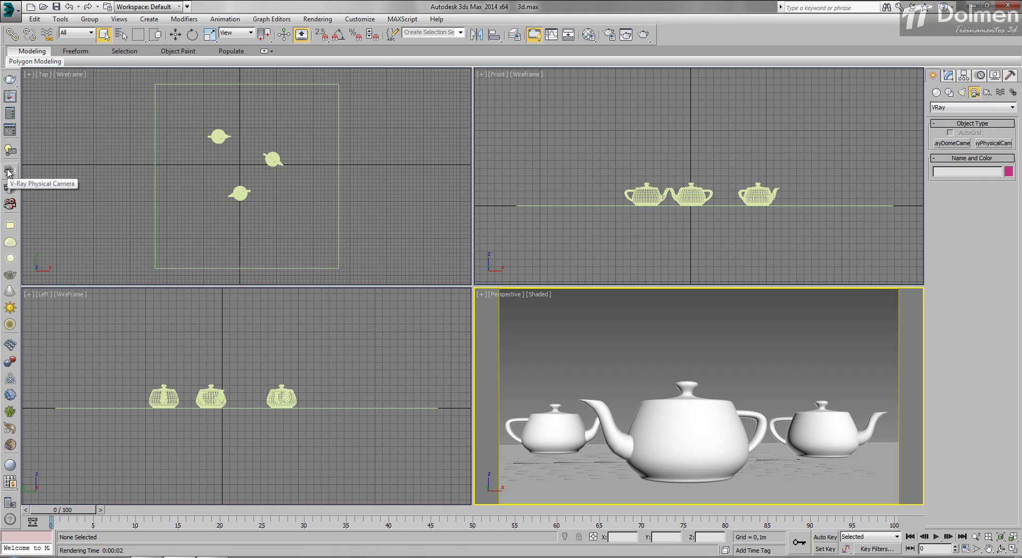
left_click(952, 110)
left_click(951, 114)
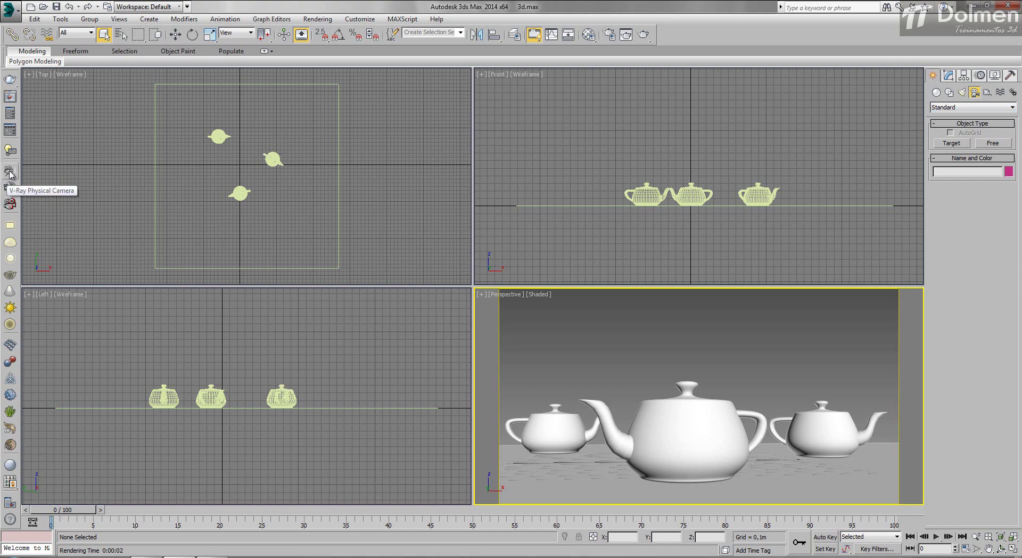
left_click(950, 107)
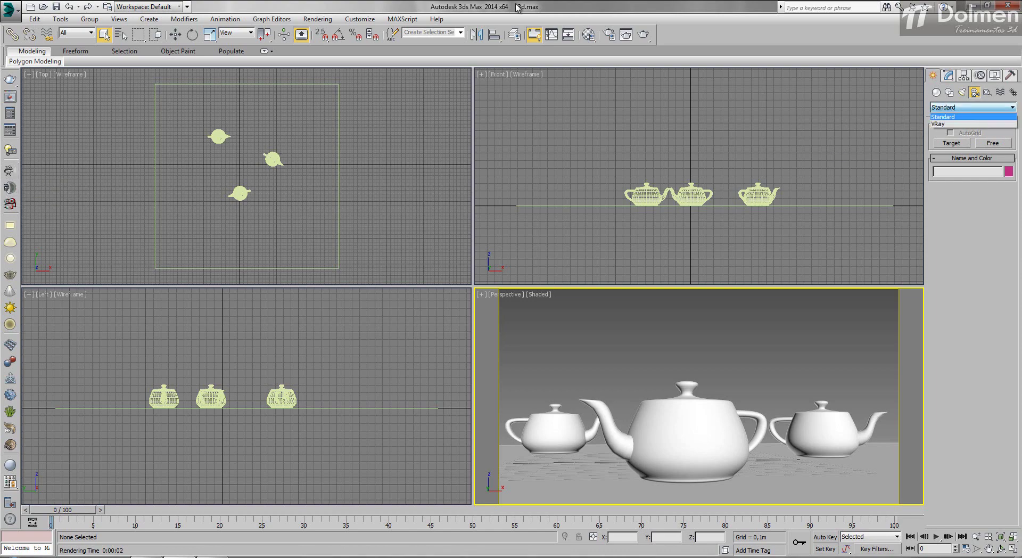
left_click(942, 124)
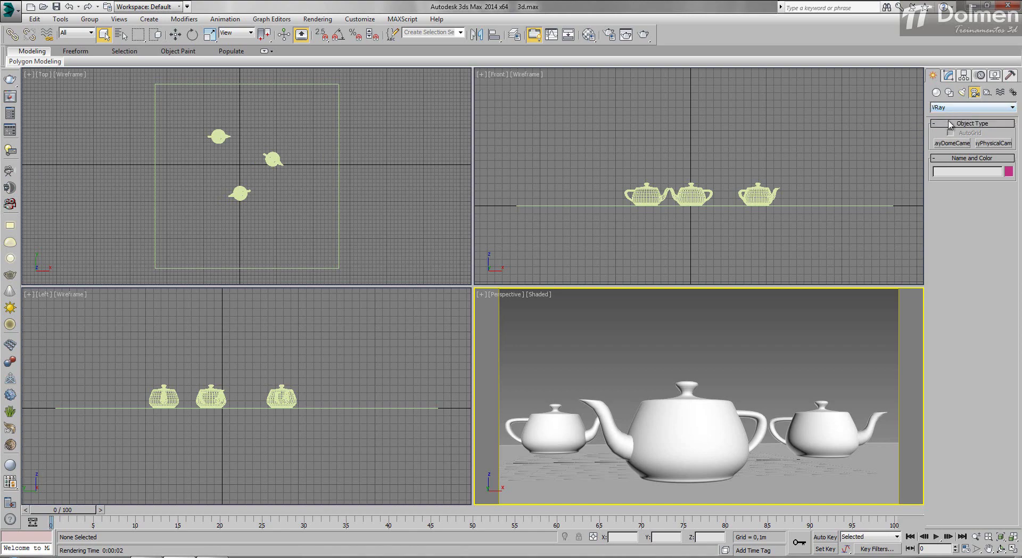
- Create a V-Ray physical camera in the Top view, aimed at the teapots with its target about 2.3 m away, and show its view in the Perspective viewport
left_click(993, 148)
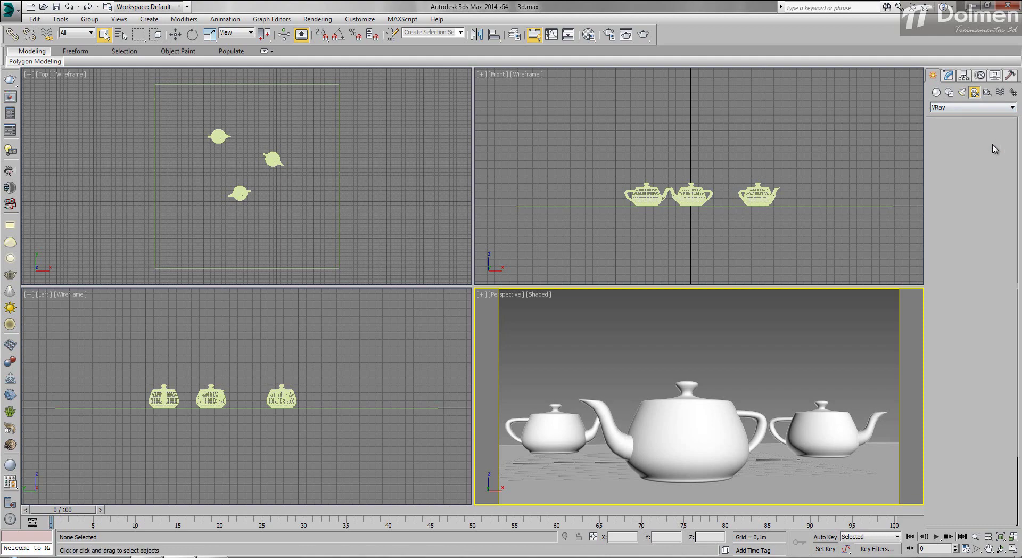
middle_click_drag(339, 189, 351, 172)
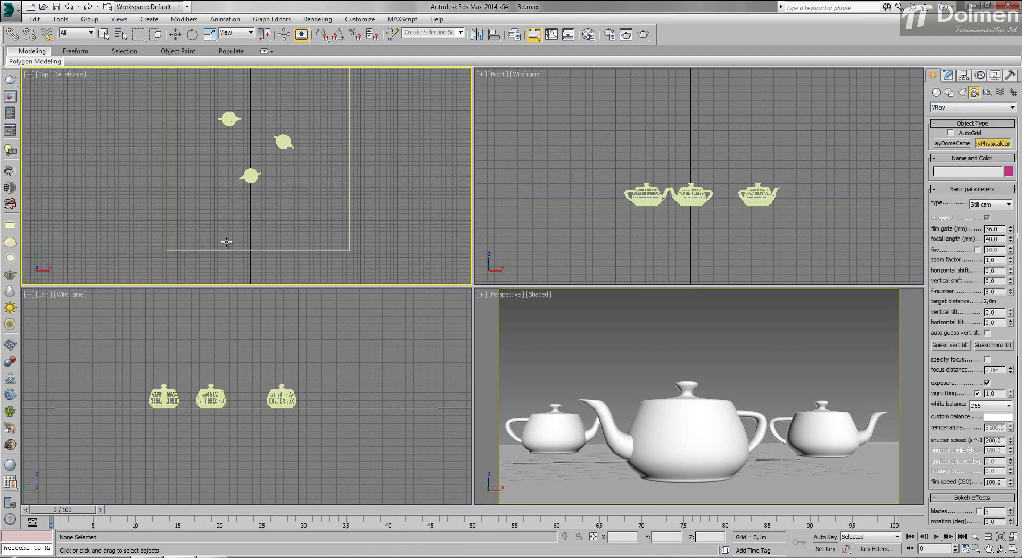
left_click_drag(236, 238, 249, 156)
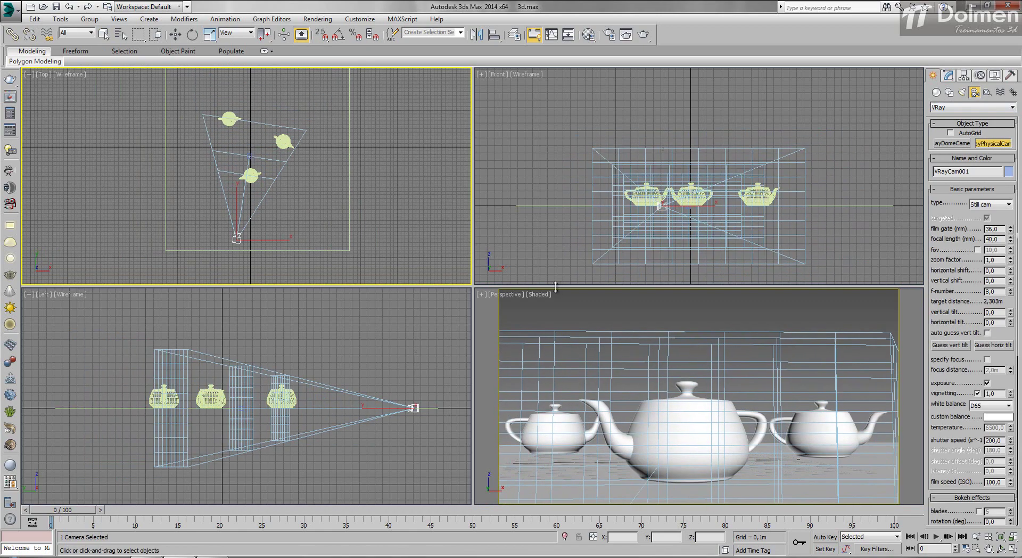
right_click(624, 385)
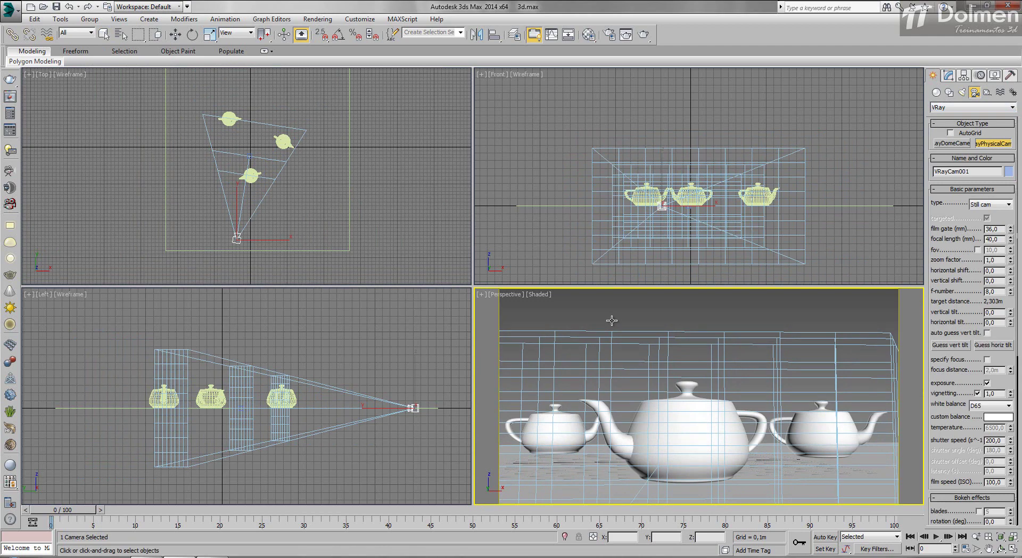
key("c")
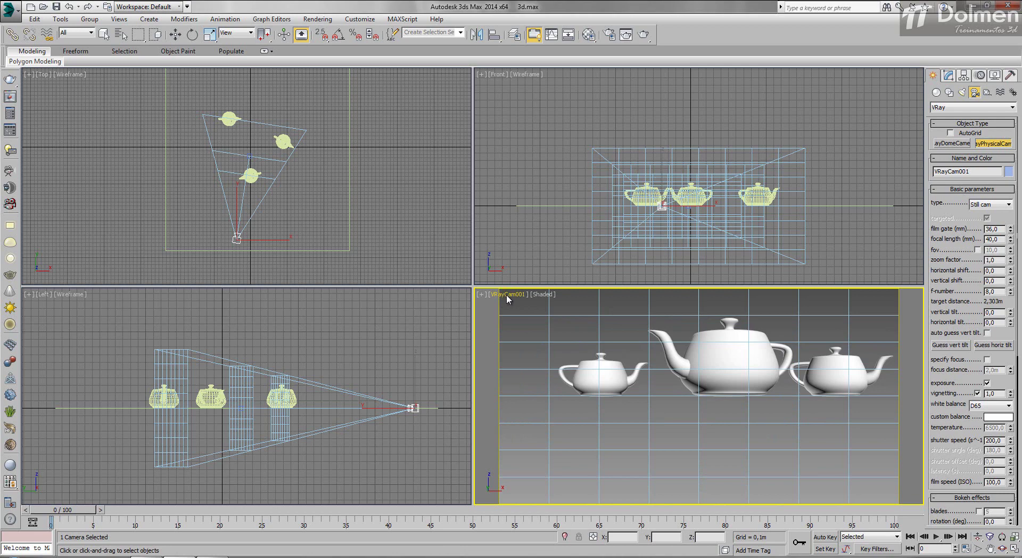
- Raise the camera in the Left view to a height of about 0.105 m
right_click(411, 378)
left_click(175, 34)
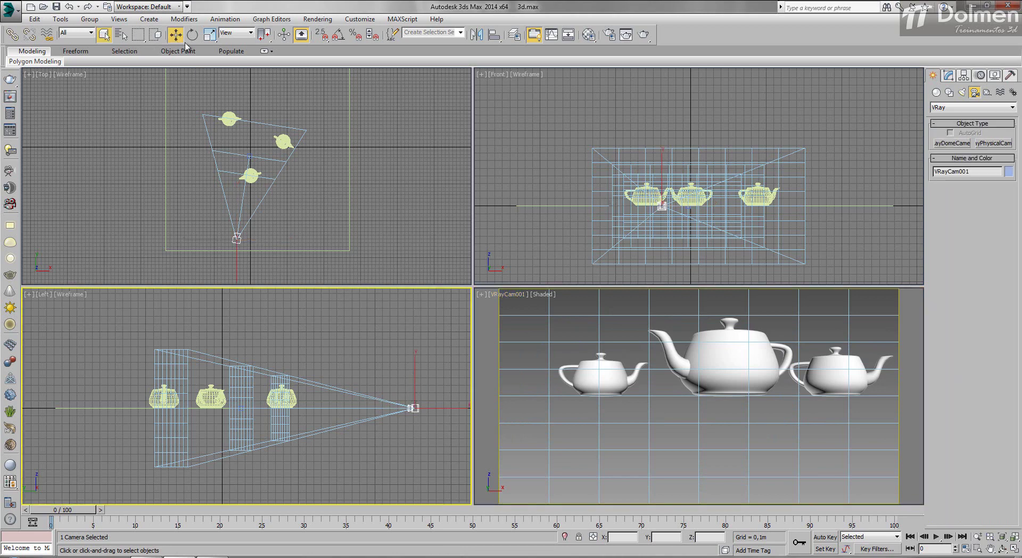
left_click_drag(400, 400, 398, 392)
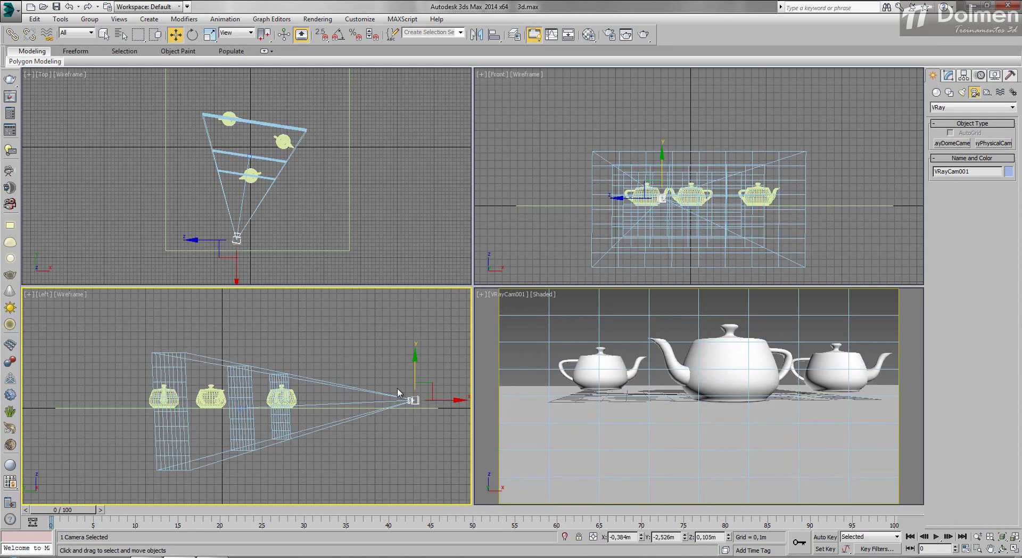
- Raise the camera's target above the ground plane in the Left view and reselect the camera
left_click(244, 407)
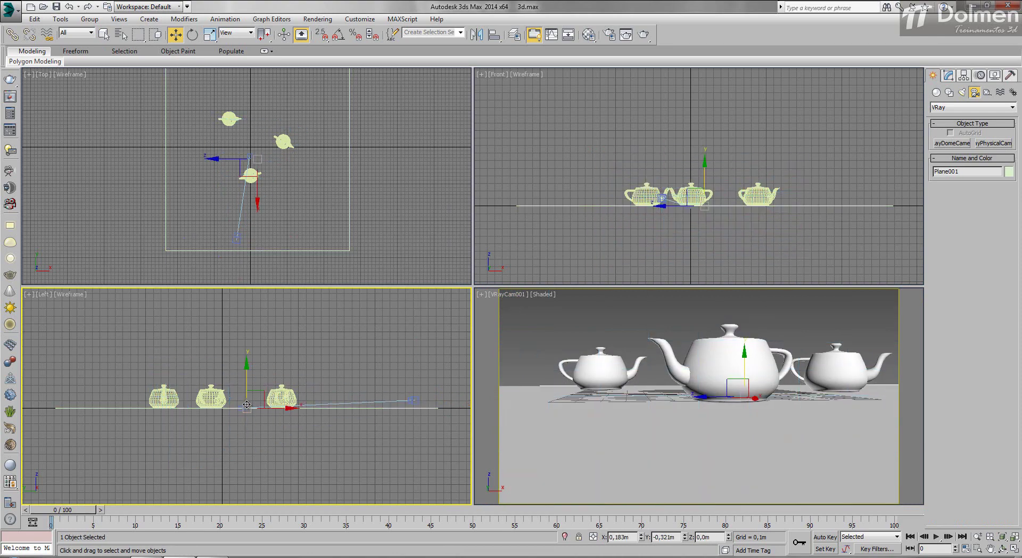
left_click(247, 407)
left_click_drag(243, 389, 244, 377)
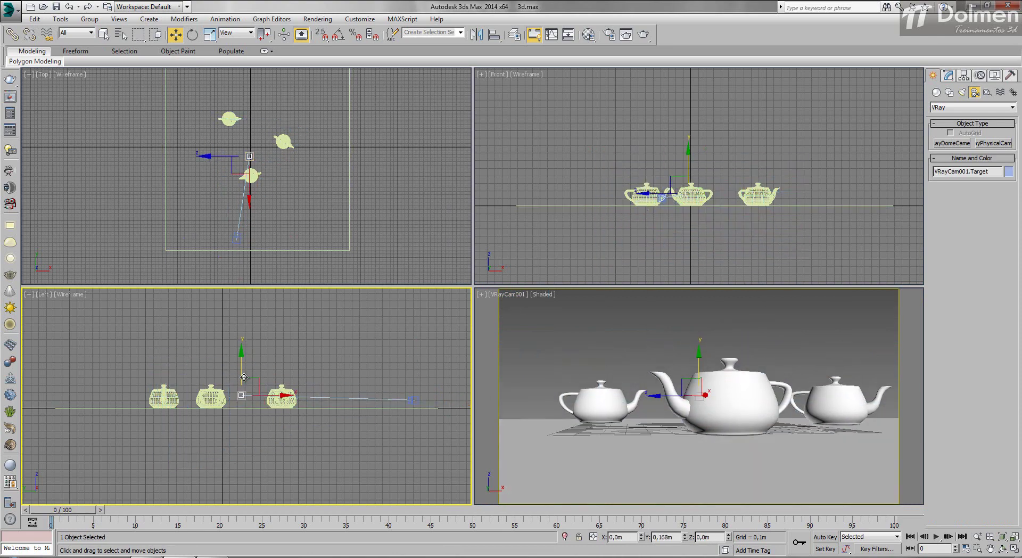
left_click(417, 398)
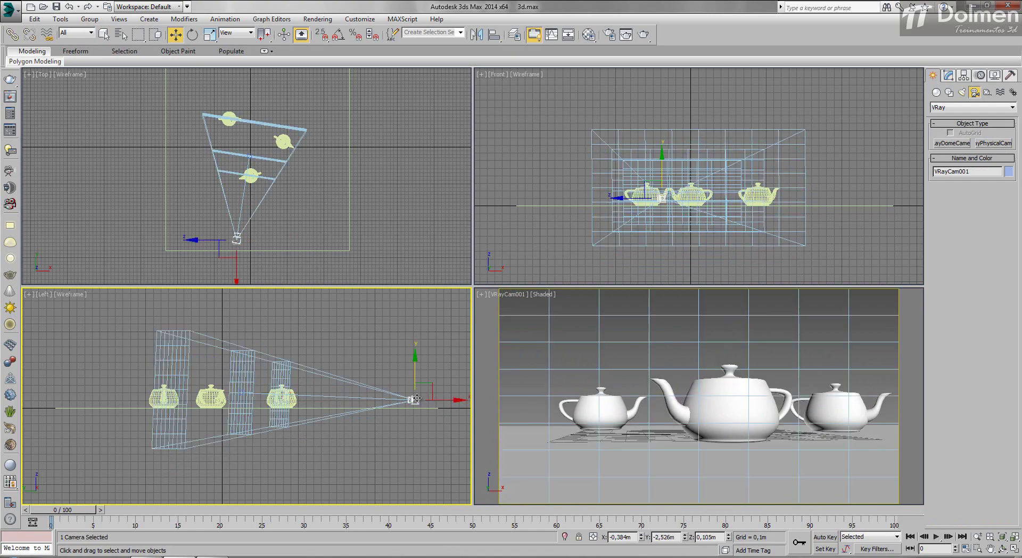
- In the Top view, move the camera closer to the teapots, then shift camera and target together, placing the camera at about X -0.137 m, Y -2.377 m
left_click(237, 237)
left_click_drag(254, 235, 258, 227)
left_click(244, 201)
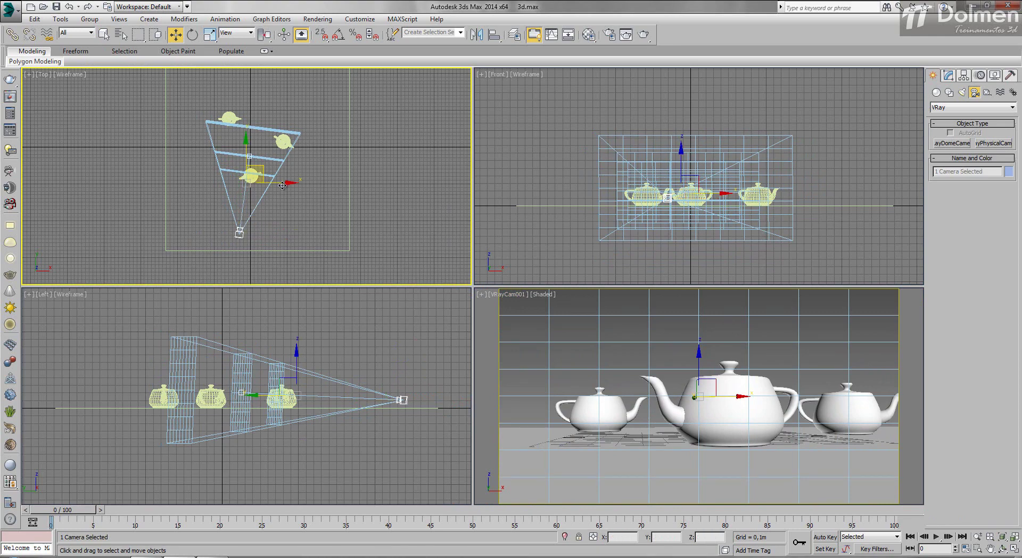
left_click_drag(282, 185, 286, 185)
- Render the V-Ray camera view, review the image in the frame buffer and close it
right_click(497, 320)
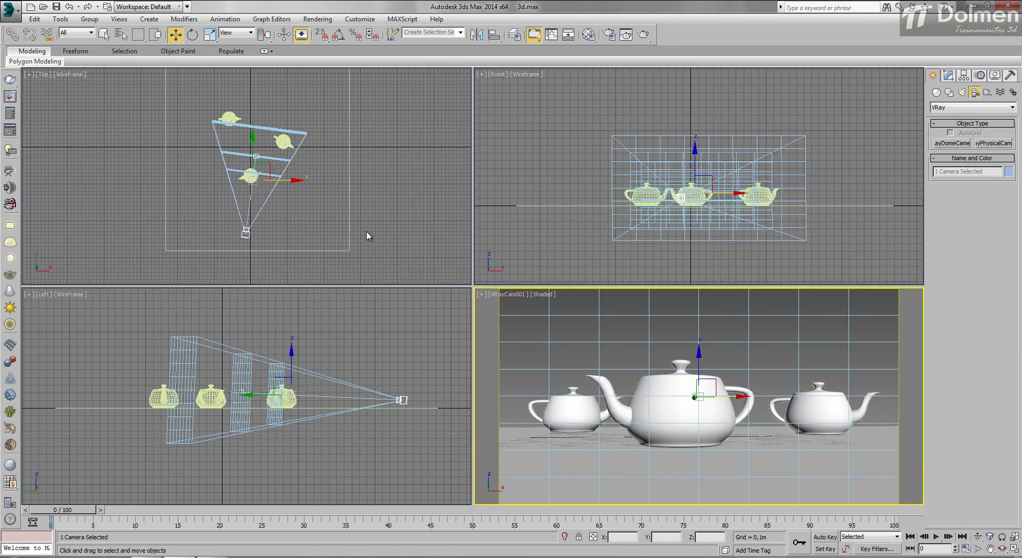
left_click(643, 34)
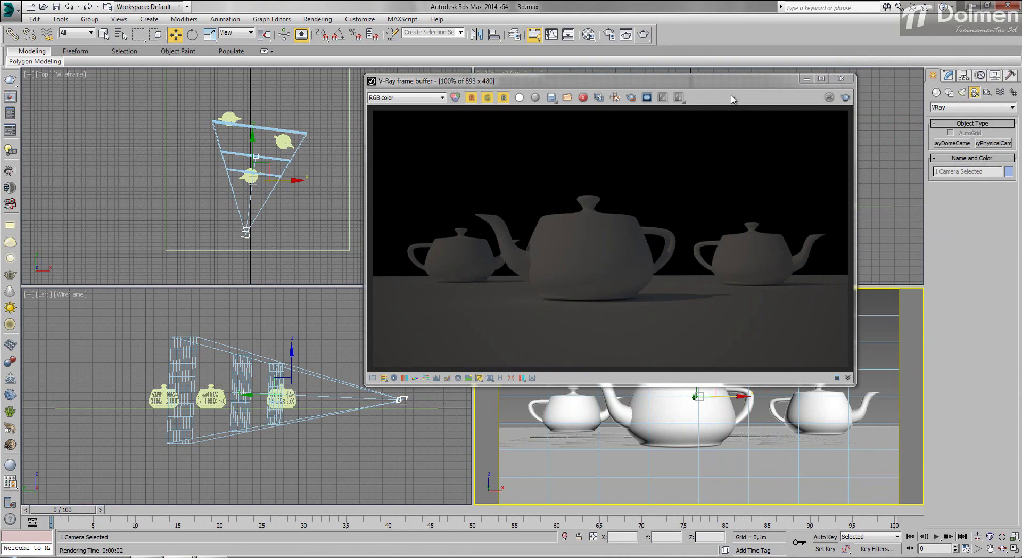
left_click_drag(728, 85, 610, 164)
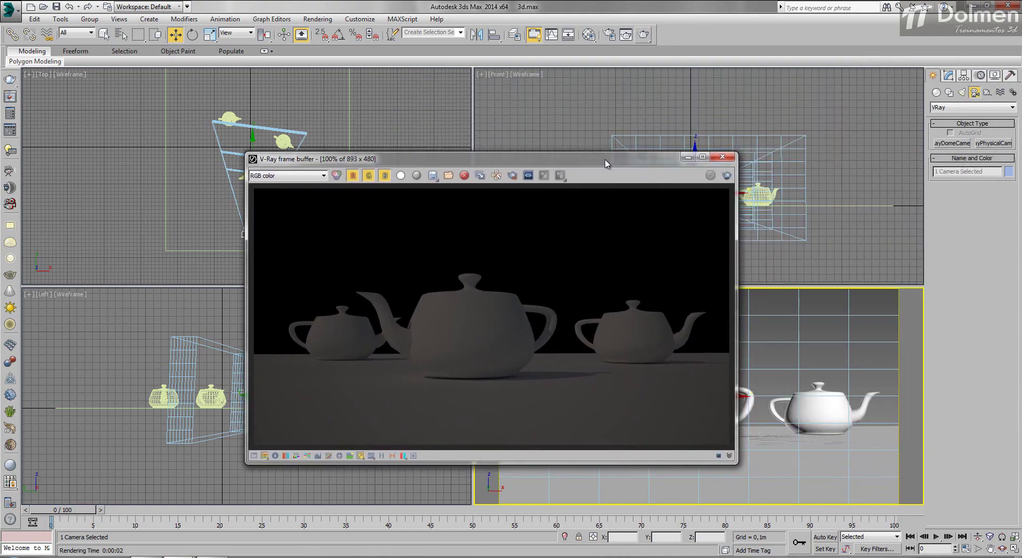
left_click(723, 157)
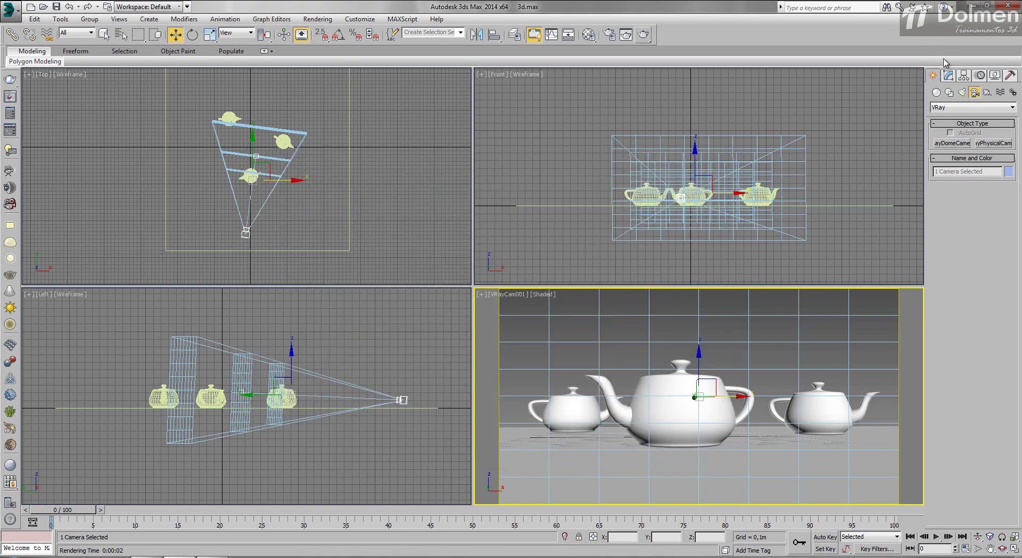
- Select only the camera in the Top view and show its modifiable Basic parameters
left_click(948, 75)
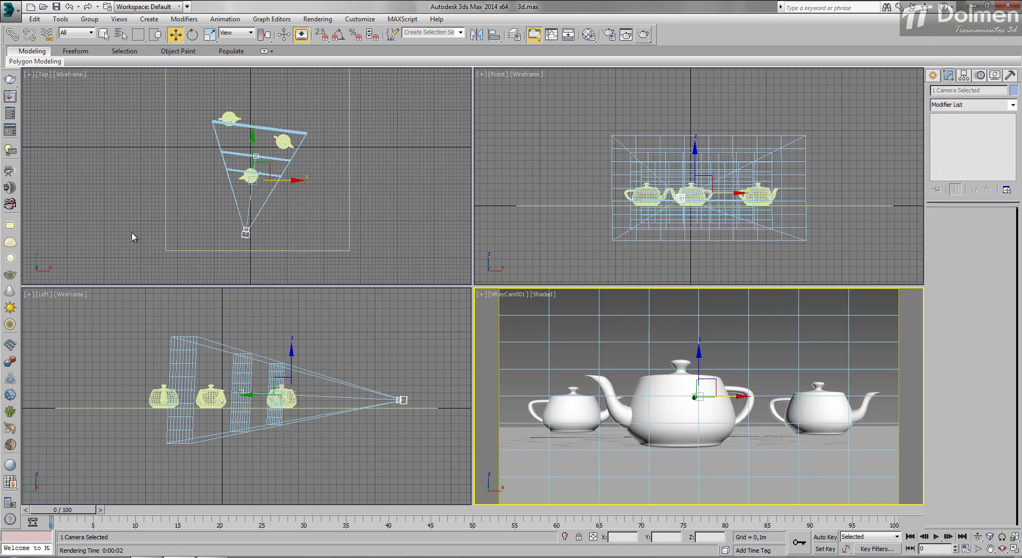
left_click(242, 236)
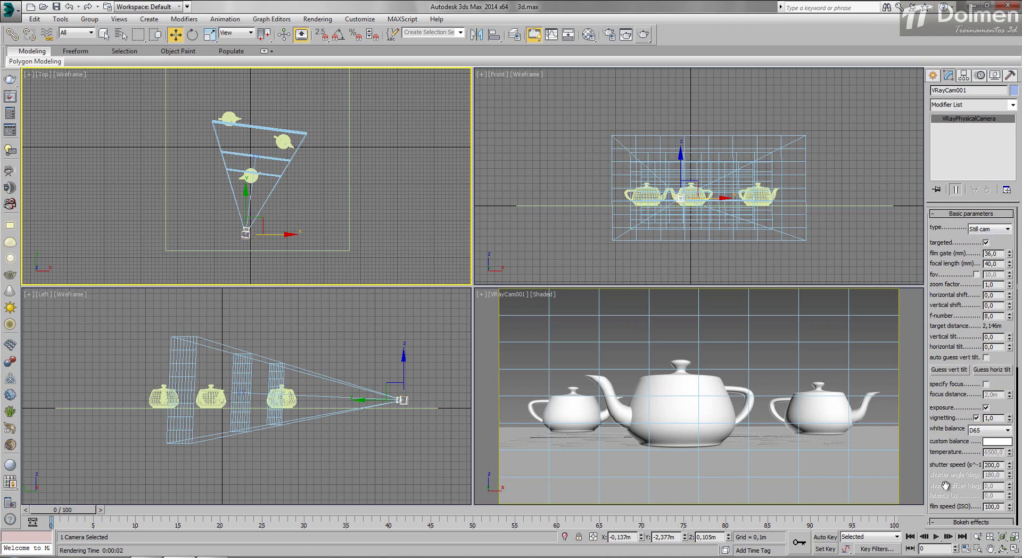
- Toggle the safe frame off and back on in the camera view to compare the framing
right_click(525, 350)
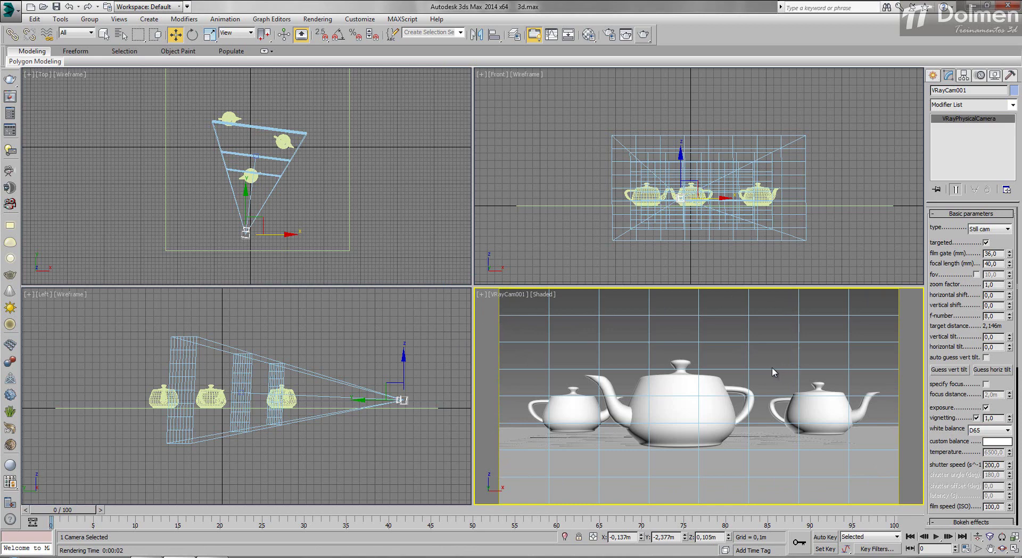
key("shift+f")
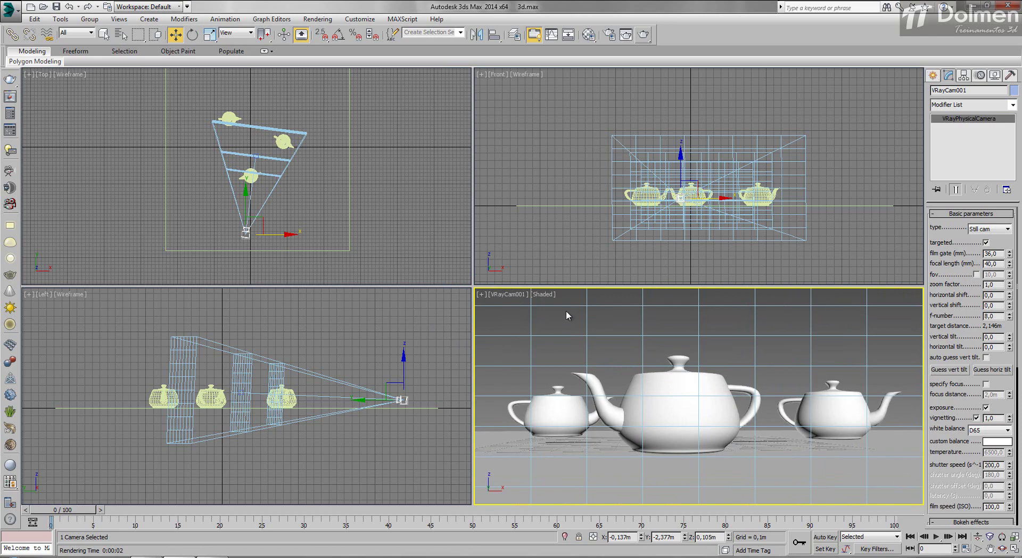
key("shift+f")
key("shift+f")
key("shift+f")
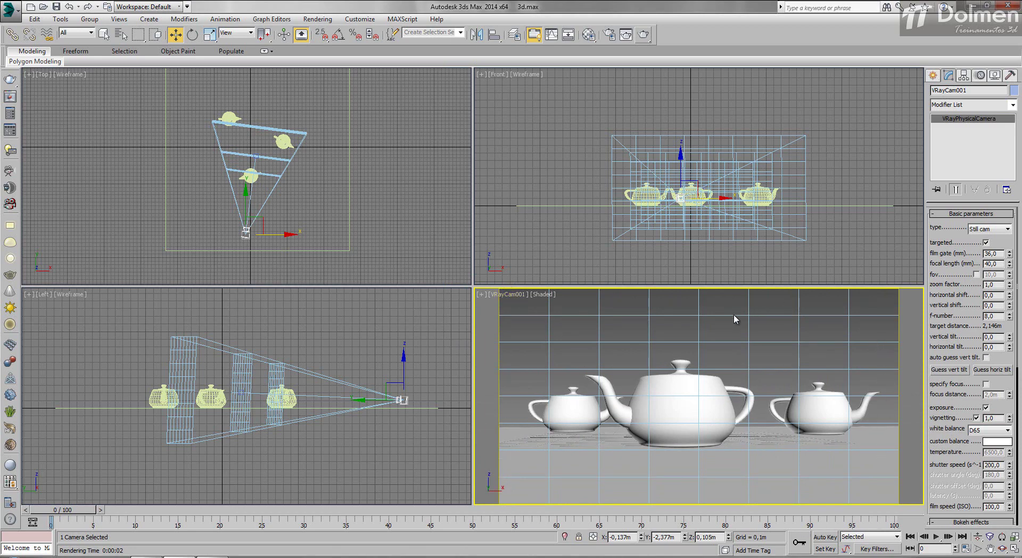
key("shift+f")
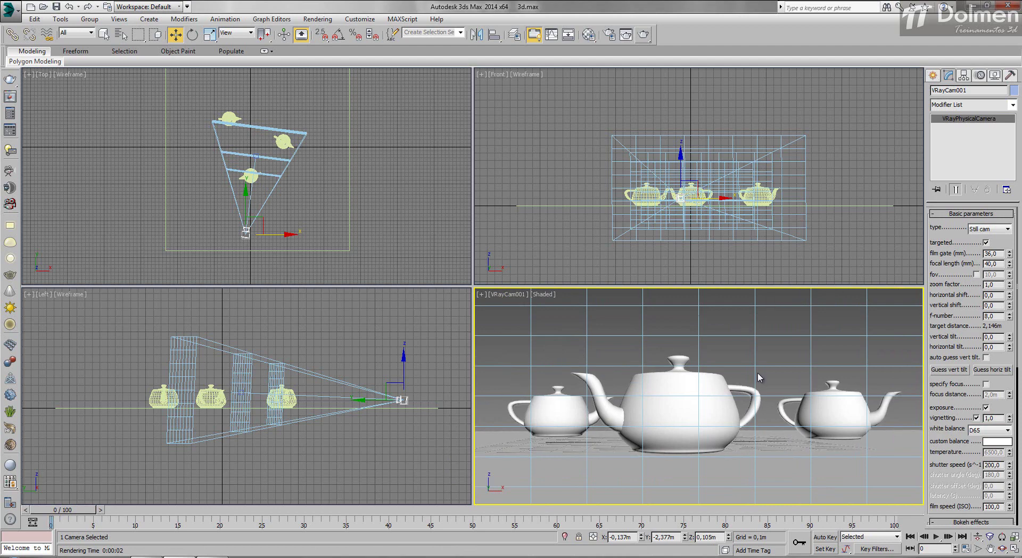
key("shift+f")
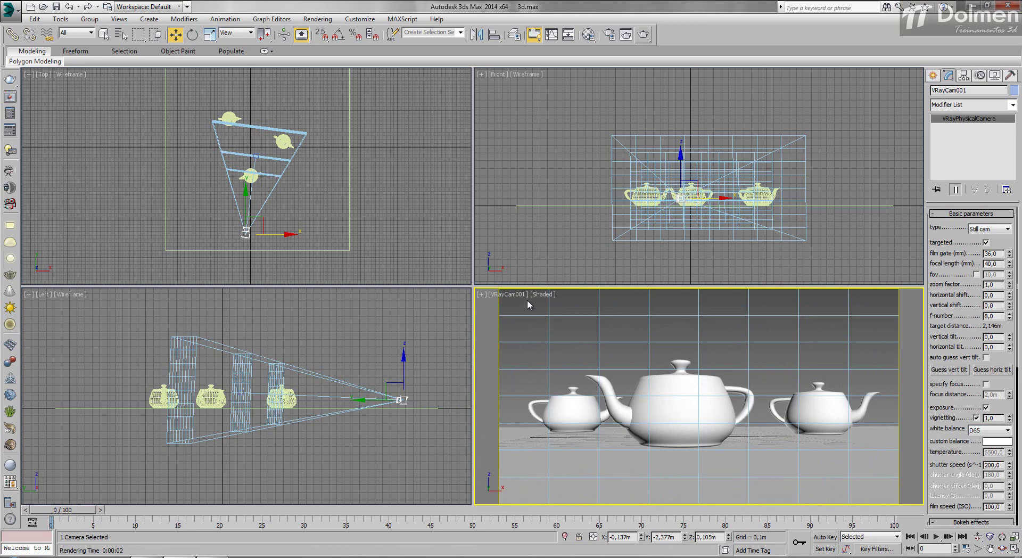
- Switch the camera view's shading to Realistic and return it to Shaded
left_click(541, 295)
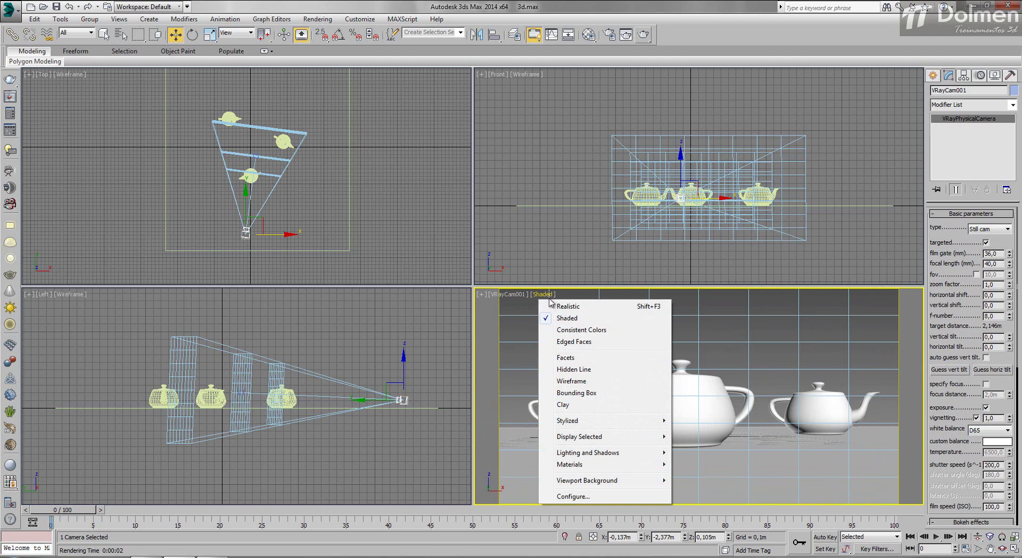
left_click(556, 306)
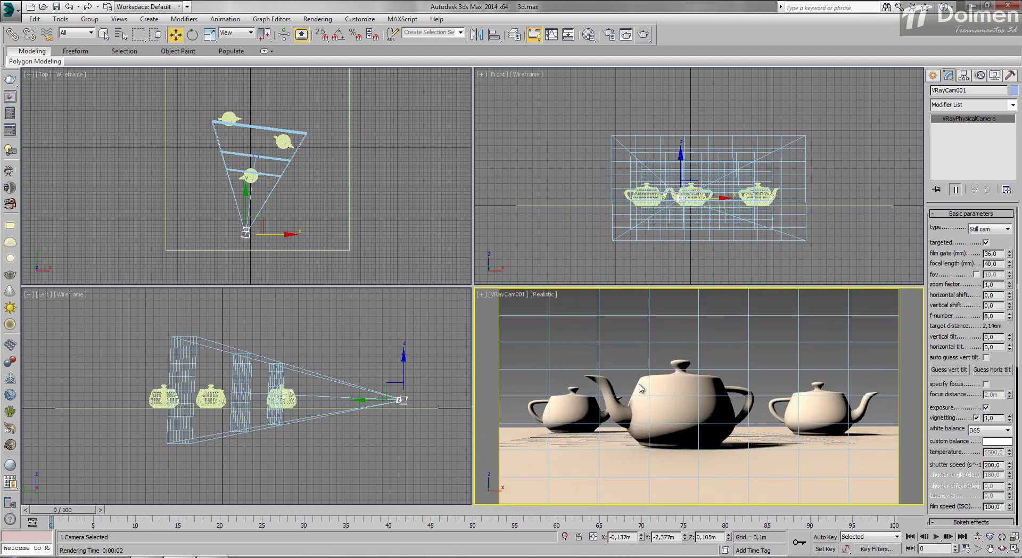
left_click(539, 293)
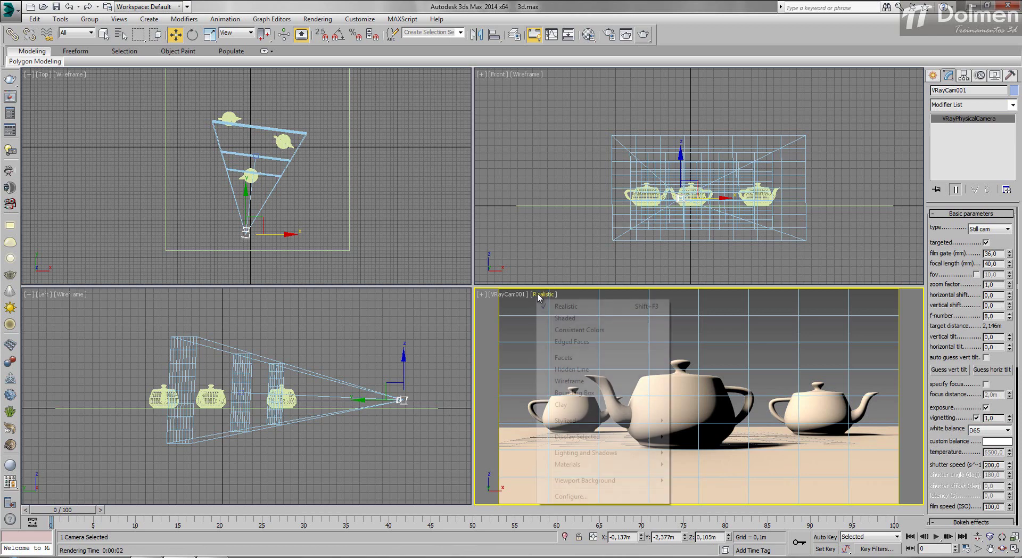
left_click(565, 319)
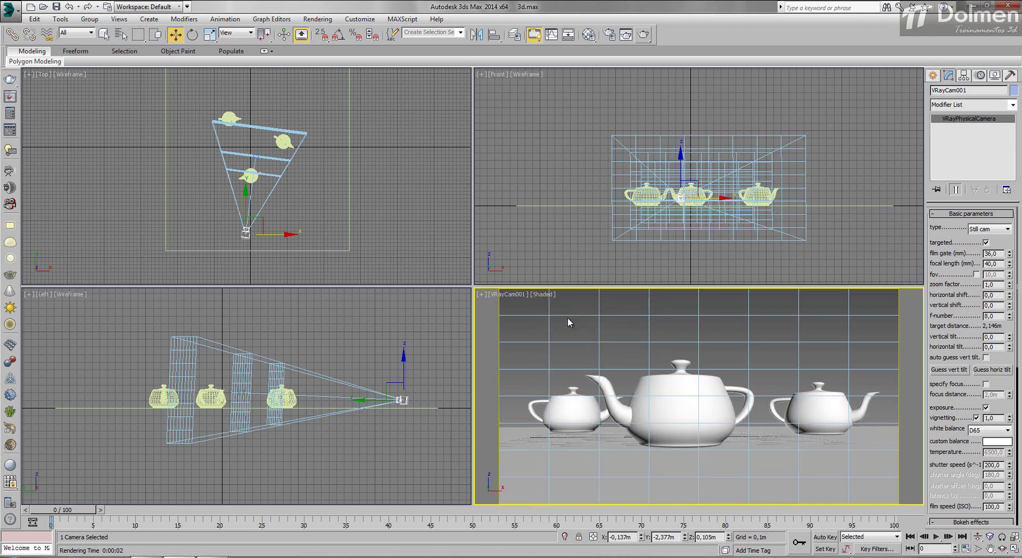
- Display edged faces in the camera view, deselect the camera to inspect them, and switch the edges off again
key("F4")
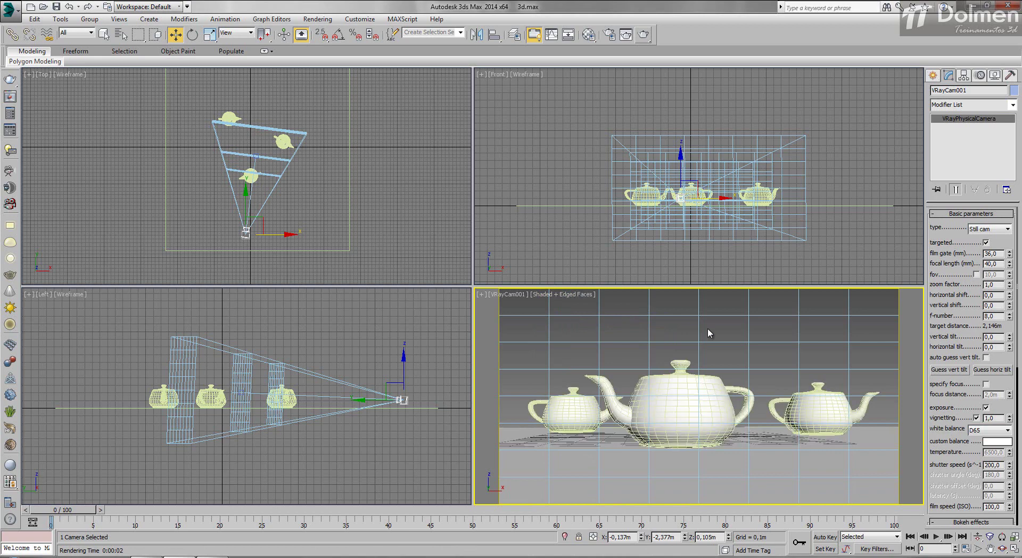
left_click(684, 330)
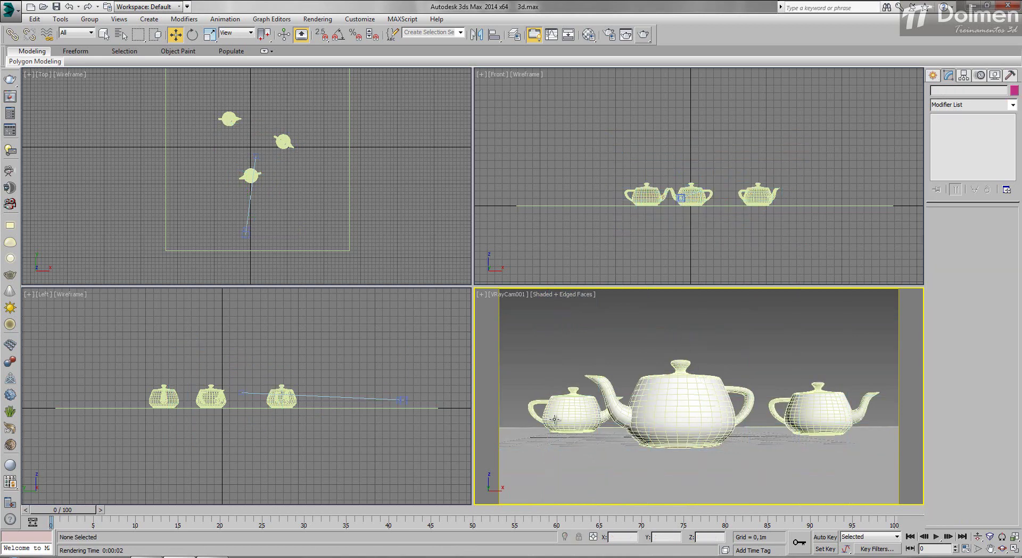
key("F4")
key("F4")
left_click(284, 237)
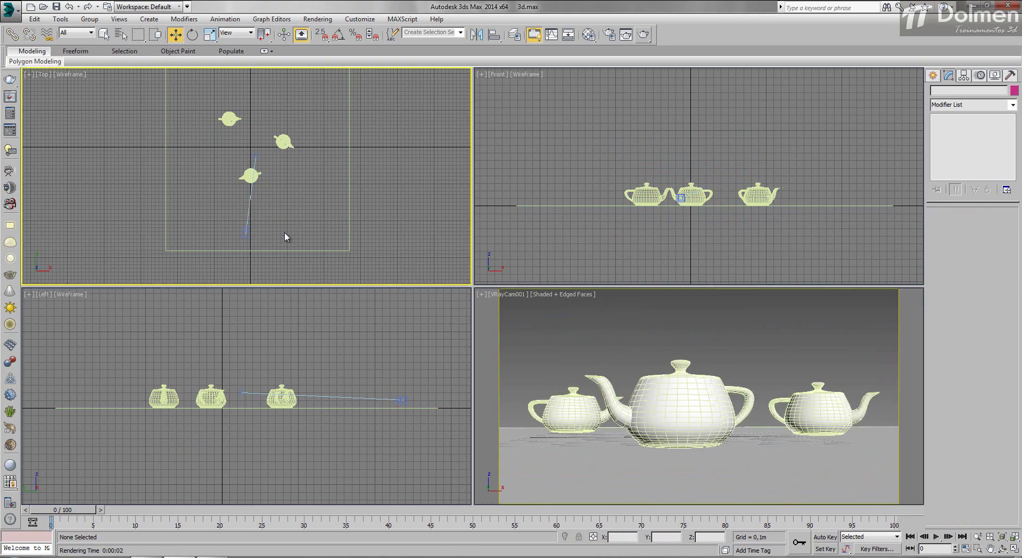
left_click(628, 339)
key("F4")
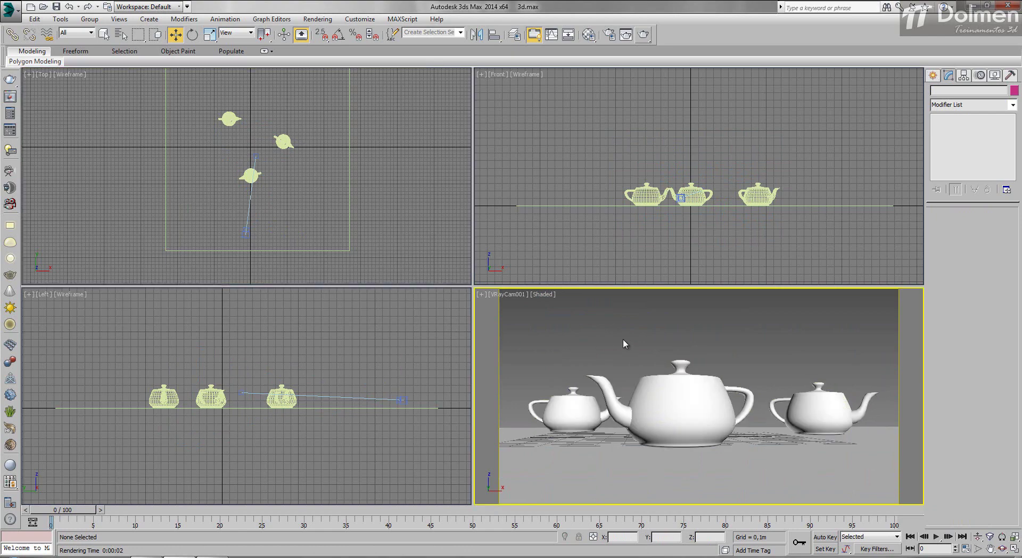
- Reselect the camera and try focal lengths of 50 mm and 28 mm
left_click(244, 235)
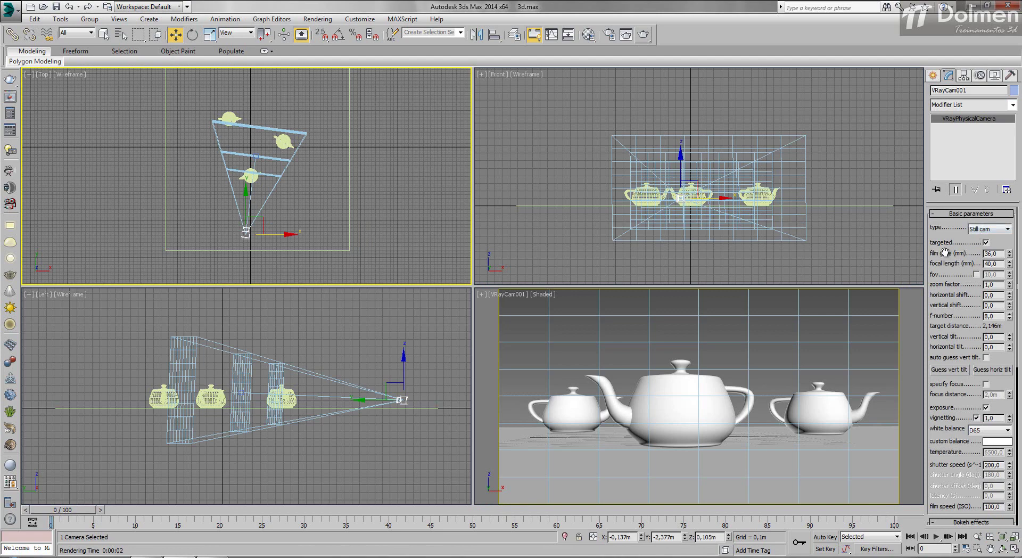
left_click_drag(1000, 254, 978, 254)
left_click(1000, 263)
type("54")
key("Return")
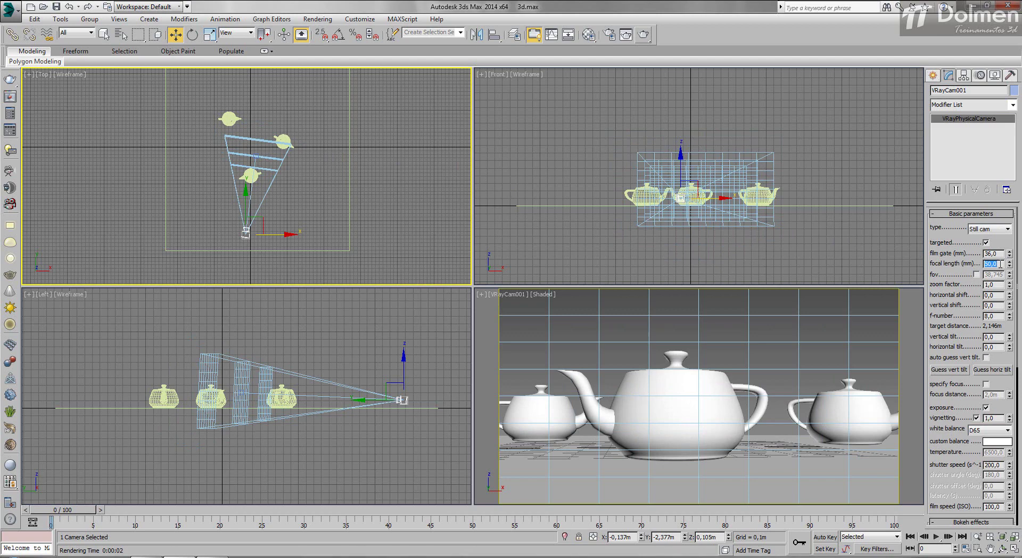
type("28")
key("Return")
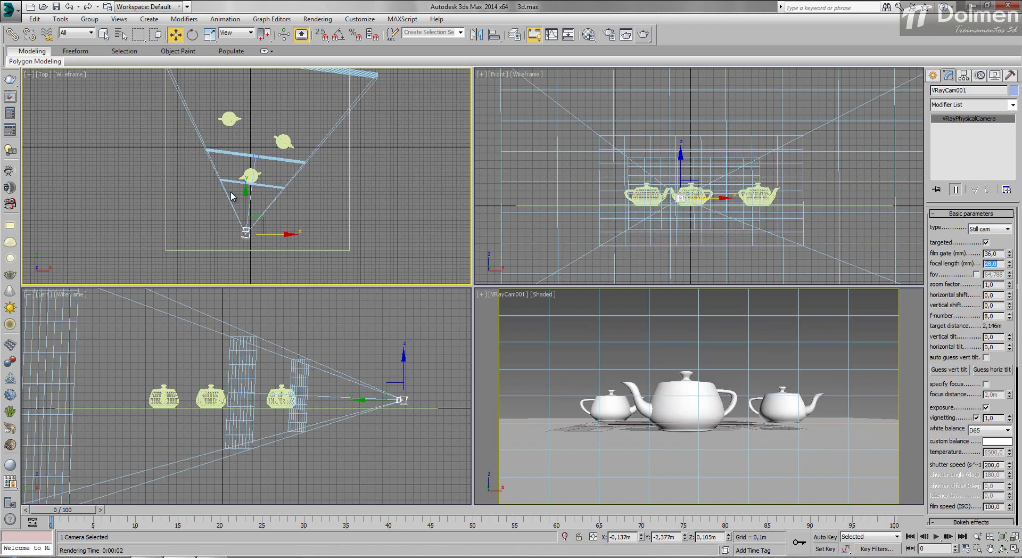
- Vary the camera's focal length down to about 11.5 mm and up to about 74.7 mm
left_click_drag(1009, 265, 1009, 296)
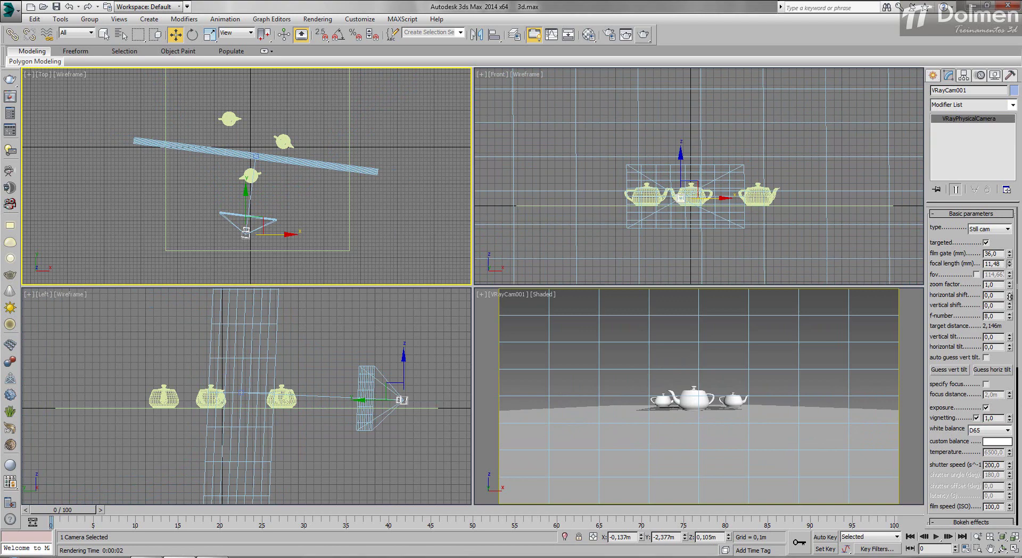
left_click_drag(1008, 296, 1010, 277)
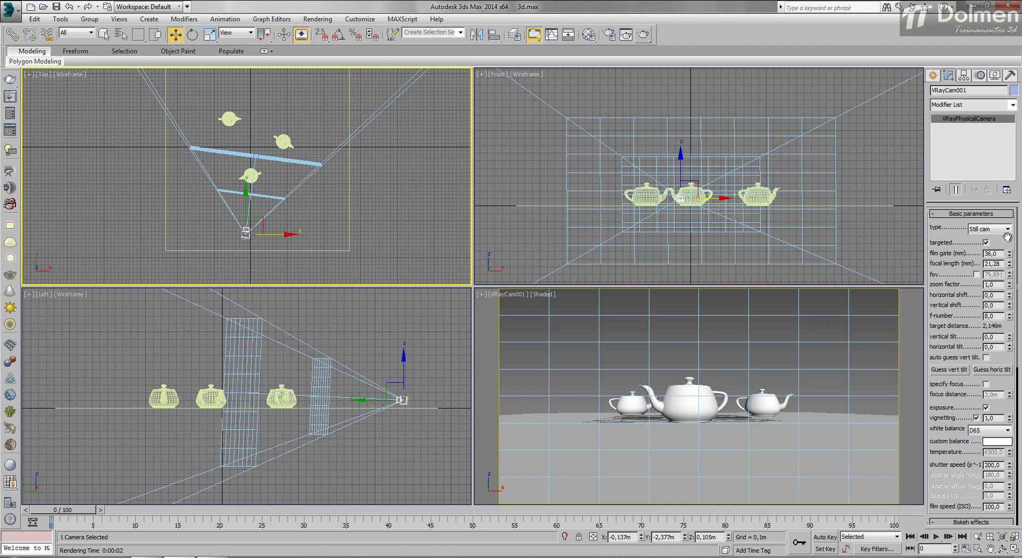
left_click_drag(1009, 253, 1018, 100)
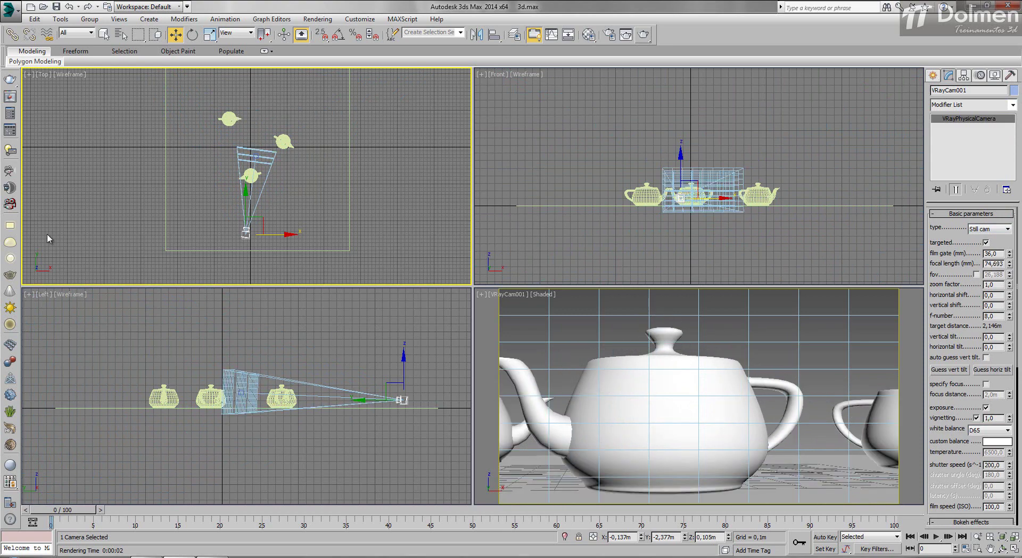
- Move the camera back in the Top view to about Y -3.982 m and try focal lengths of about 85.2 mm and 36.6 mm
left_click_drag(245, 205, 243, 267)
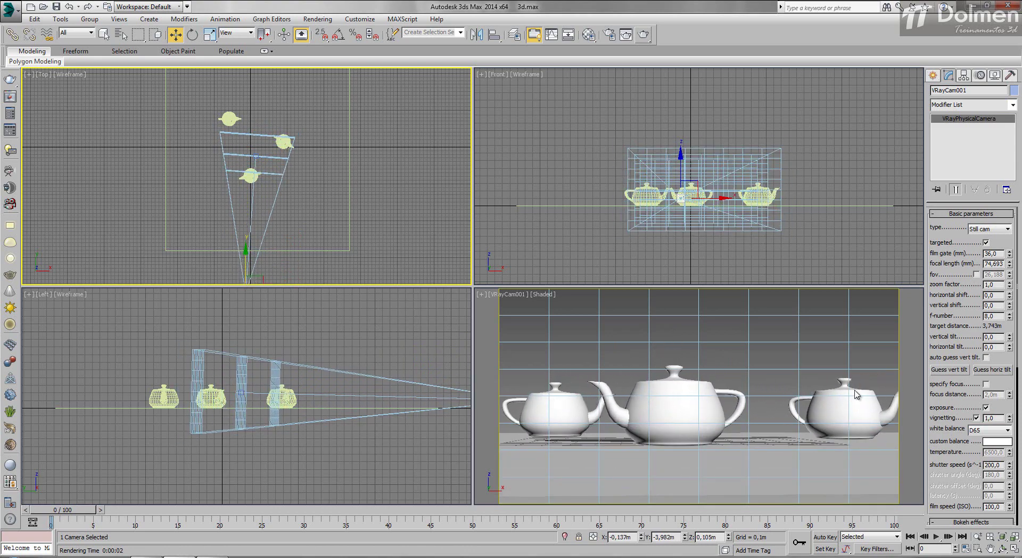
mouse_move(1009, 266)
left_mouse_down()
mouse_move(1010, 245)
mouse_move(1011, 277)
mouse_move(1019, 254)
left_mouse_up()
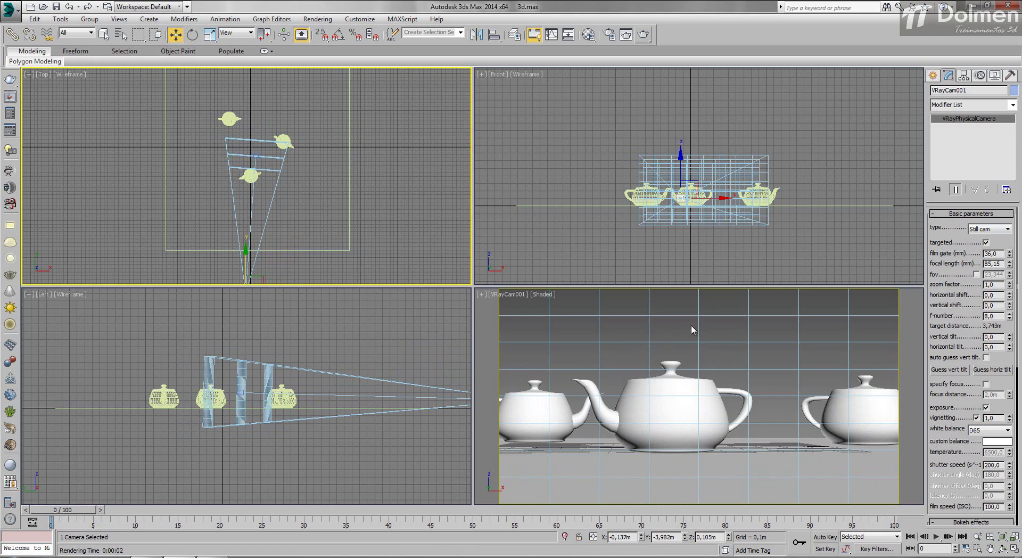
left_click_drag(1009, 265, 1018, 293)
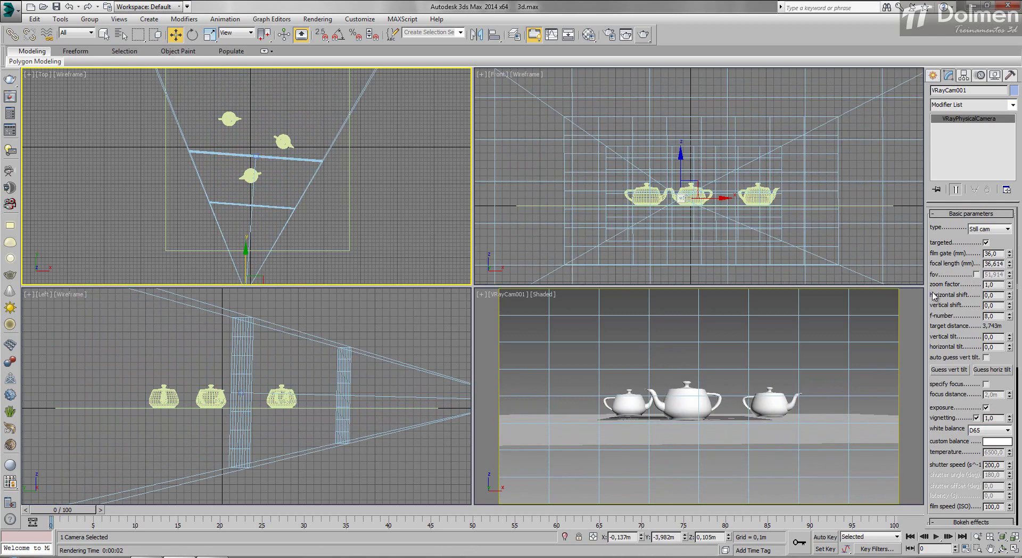
- Move the camera closer in the Top view to about Y -2.538 m and reduce its focal length to about 24.2 mm
right_click(288, 238)
left_click(252, 257)
left_click_drag(247, 260, 256, 208)
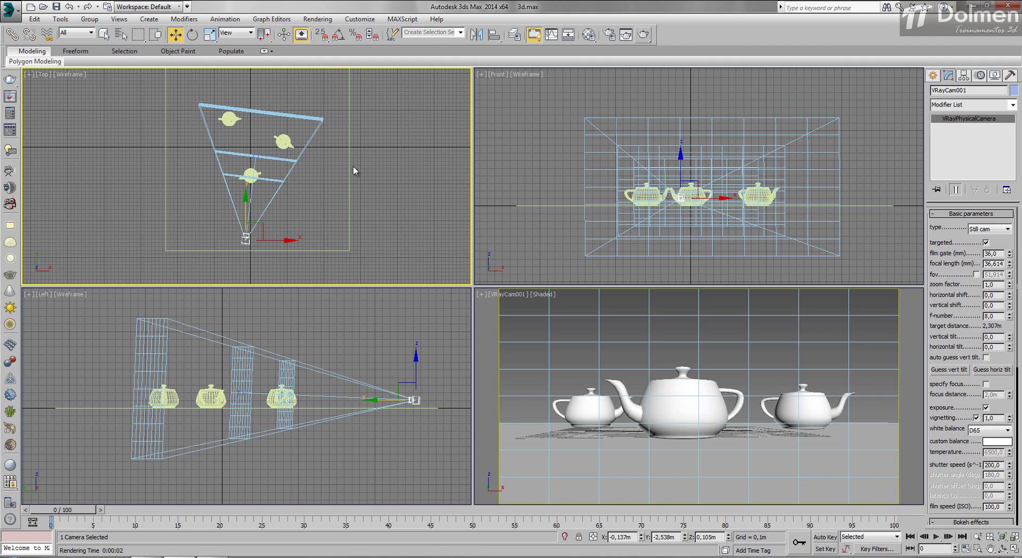
left_click_drag(1009, 264, 1010, 285)
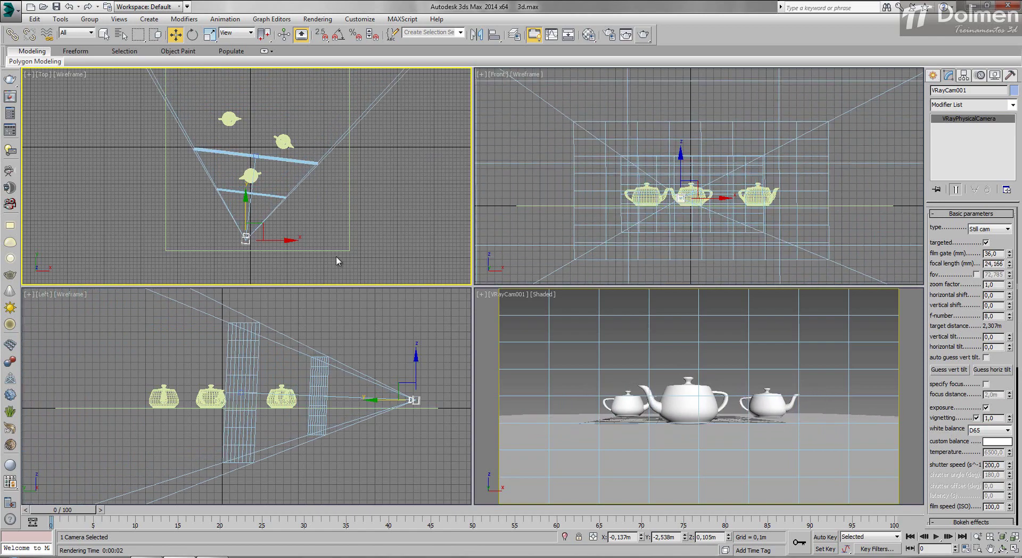
- Reposition the camera in the Top view at about Y -2.197 m and raise its focal length to about 40.8 mm
left_click_drag(244, 203, 249, 176)
left_click_drag(1009, 264, 1009, 227)
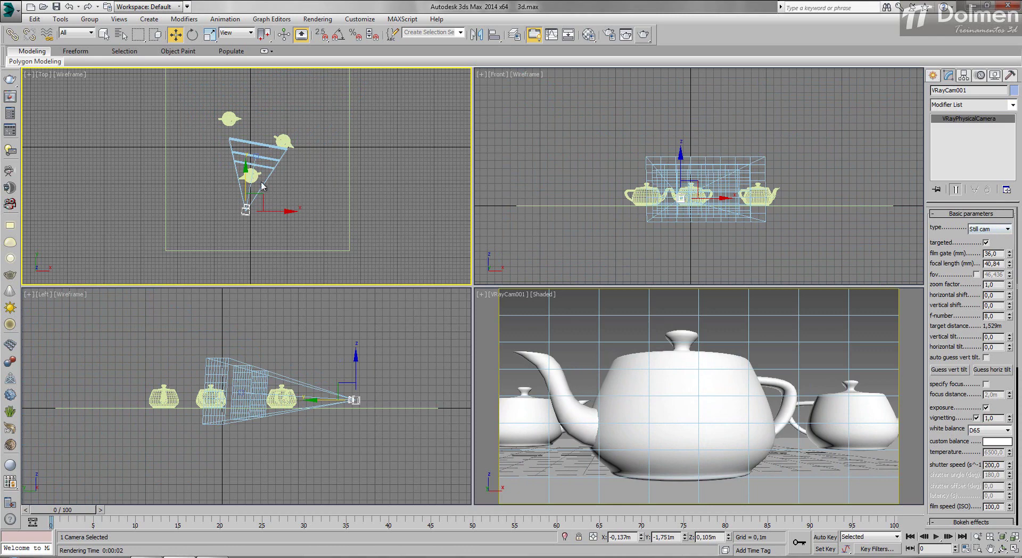
left_click_drag(245, 179, 245, 197)
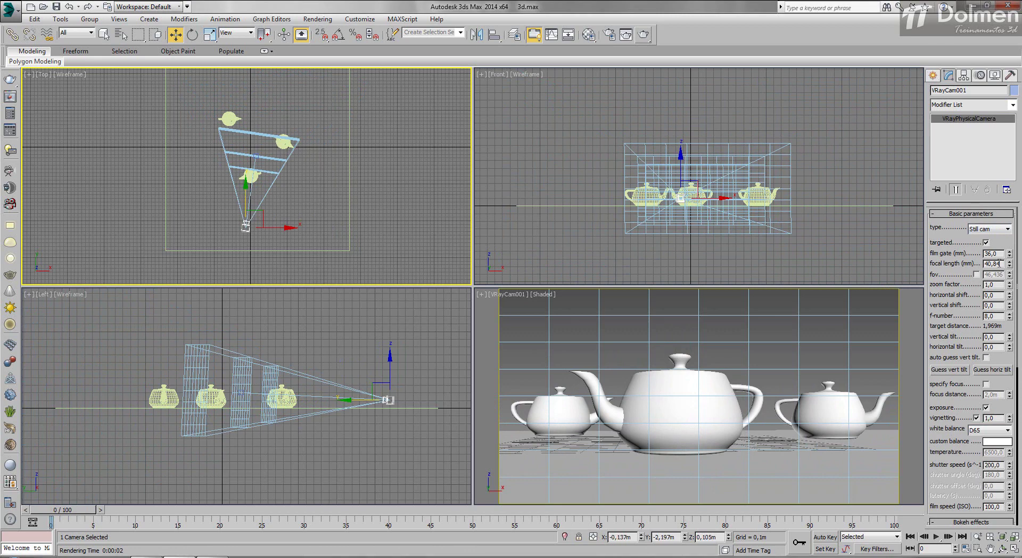
- Set the camera's focal length to 40 mm and its zoom factor to 0.85
type("40")
key("Return")
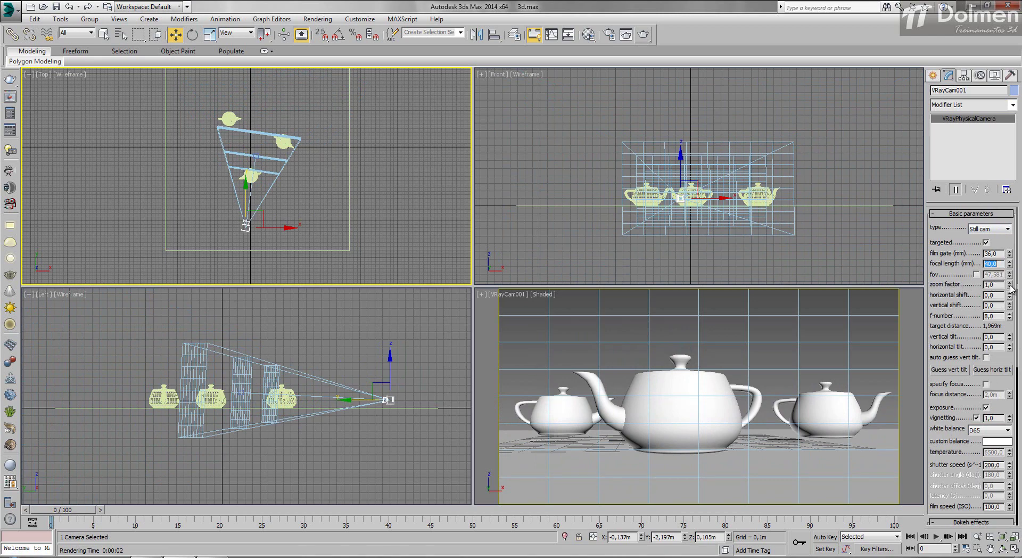
mouse_move(1010, 287)
left_mouse_down()
mouse_move(1013, 273)
mouse_move(1016, 341)
mouse_move(1018, 290)
left_mouse_up()
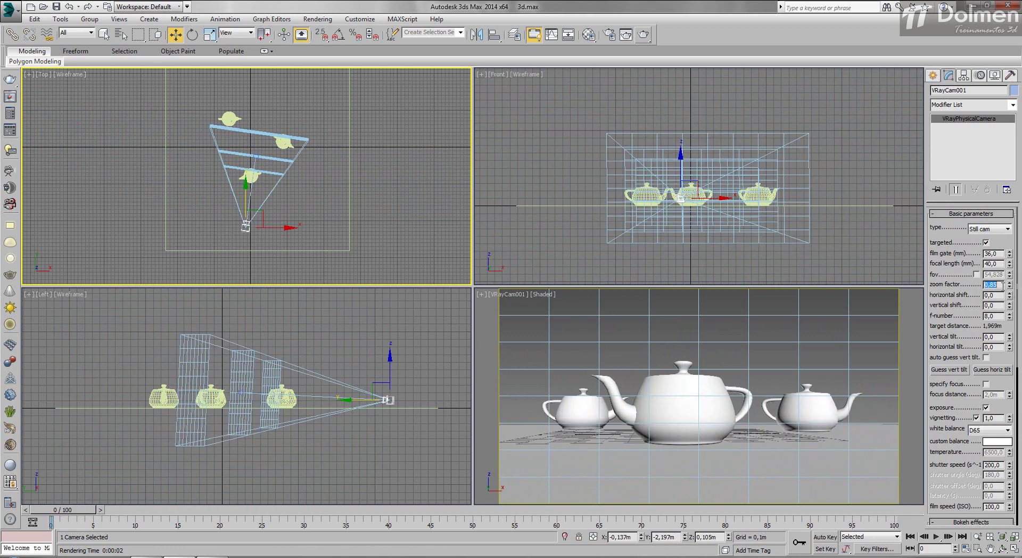
- Reset the camera's zoom factor to 1.0 and try shifting the framing with the horizontal shift
key("Return")
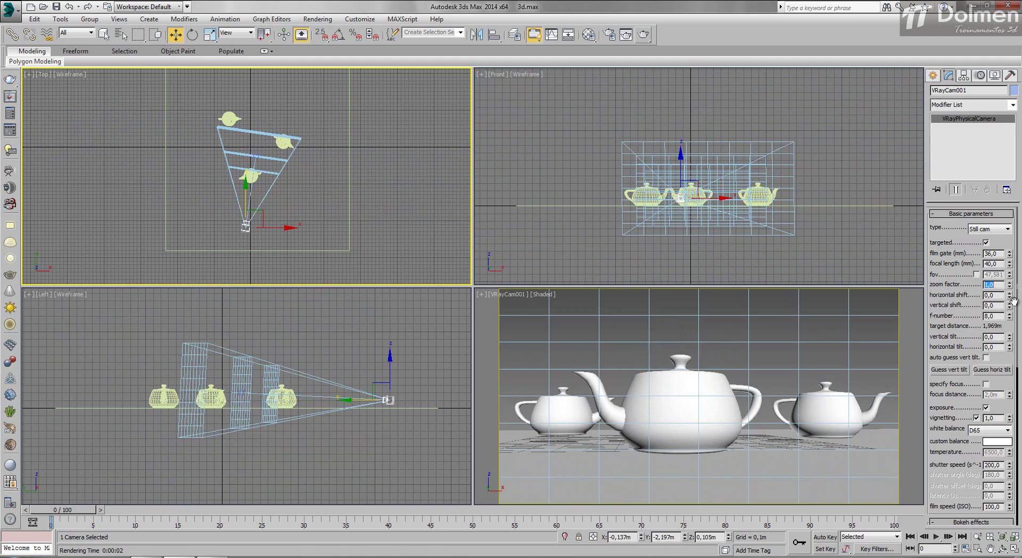
left_click_drag(1011, 298, 1016, 279)
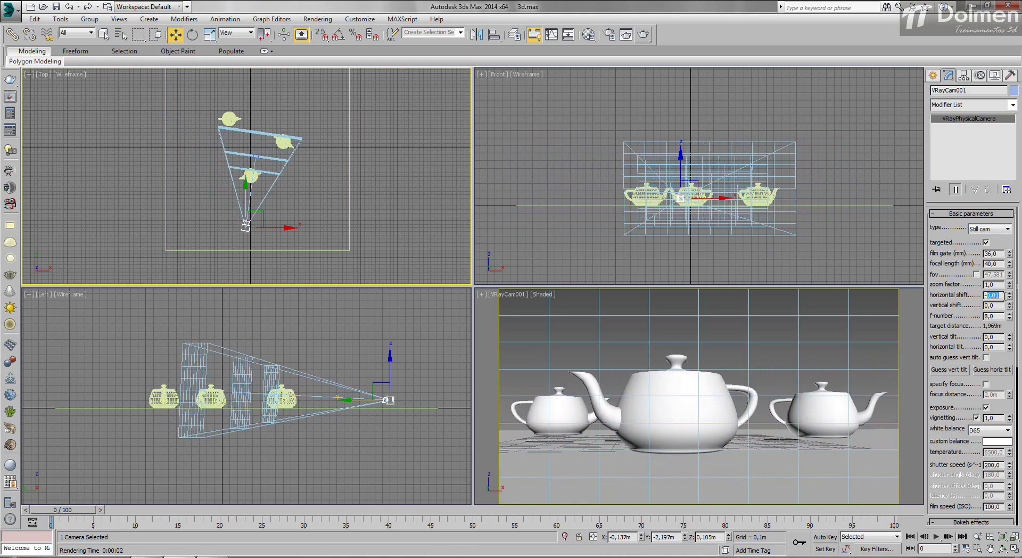
- Try a vertical shift of about -0.17 on the camera and reset the vertical shift to 0
mouse_move(1010, 305)
left_mouse_down()
mouse_move(1010, 289)
mouse_move(1015, 334)
mouse_move(1003, 306)
left_mouse_up()
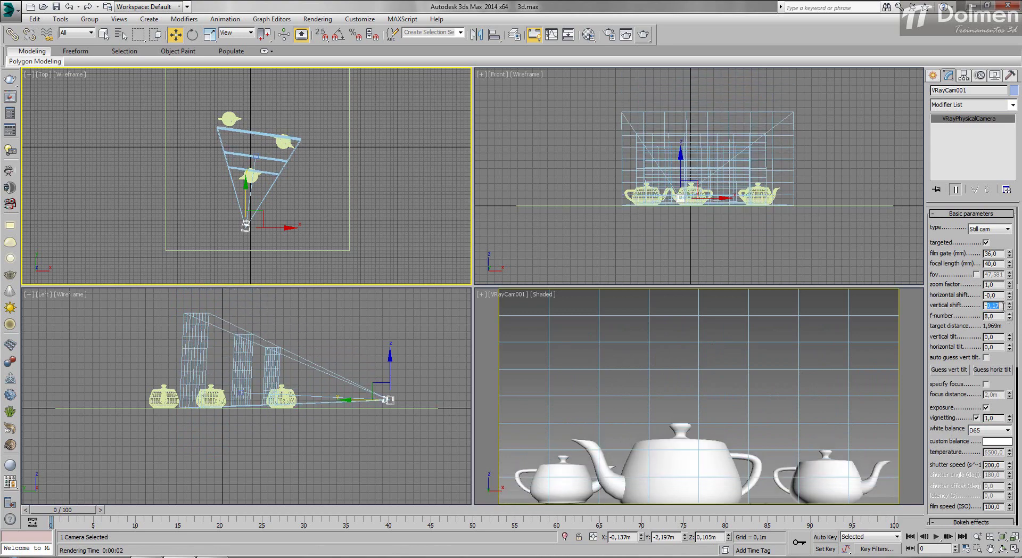
type("0")
key("Return")
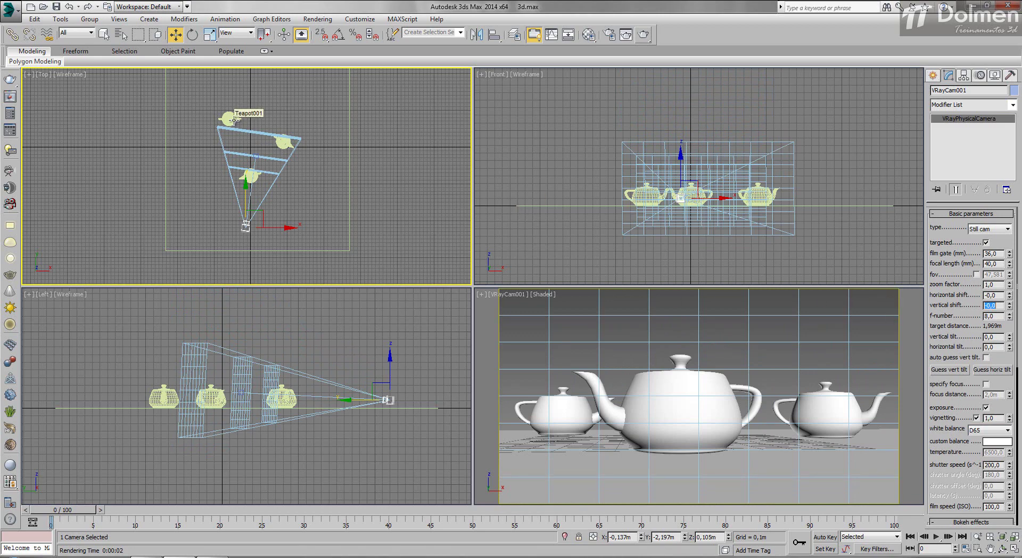
left_click(934, 76)
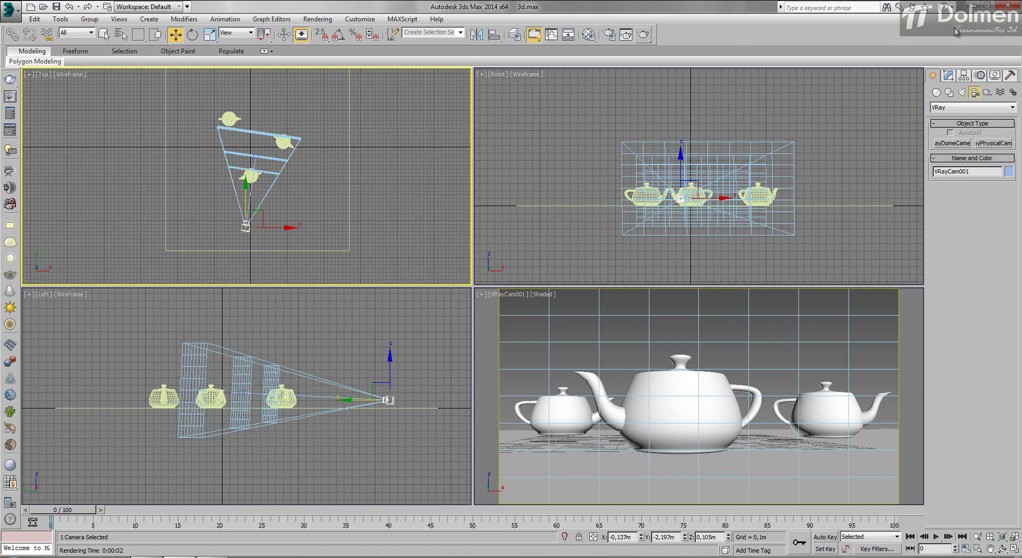
left_click(948, 75)
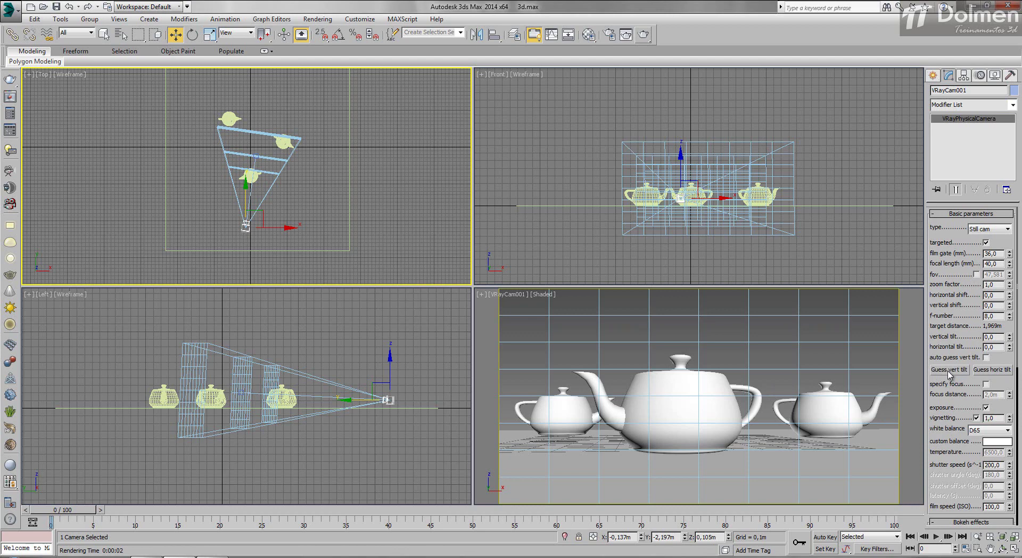
- Raise the camera target to about Z 0.359 m in the Left view and move the camera to about Y -2.02 m, Z 0.032 m
scroll(346, 396, "up", 5)
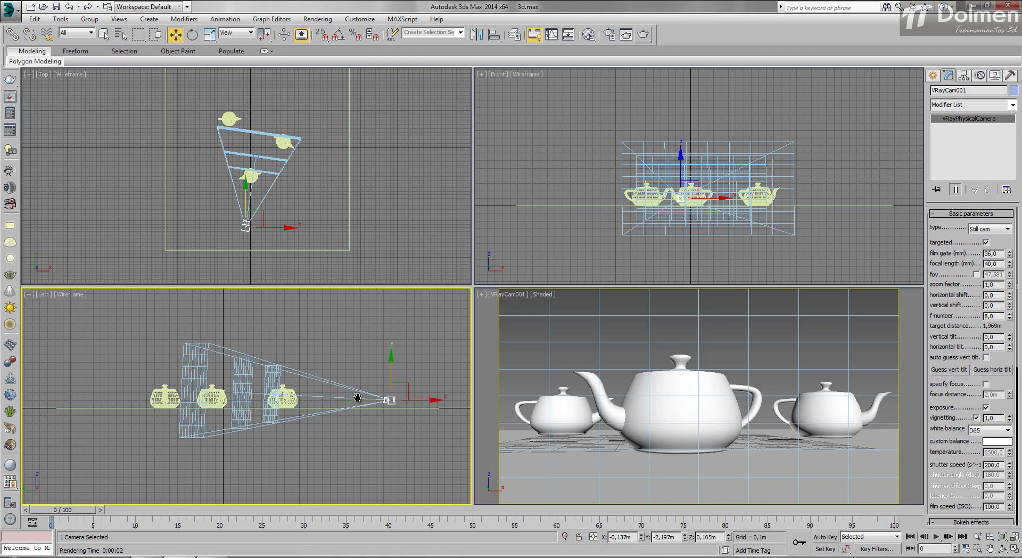
left_click_drag(431, 373, 136, 364)
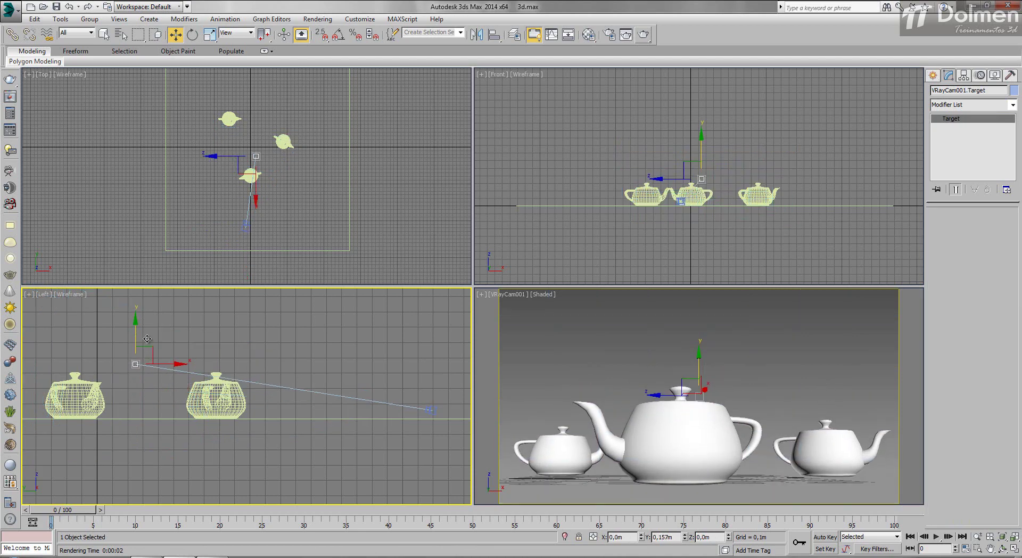
left_click(431, 409)
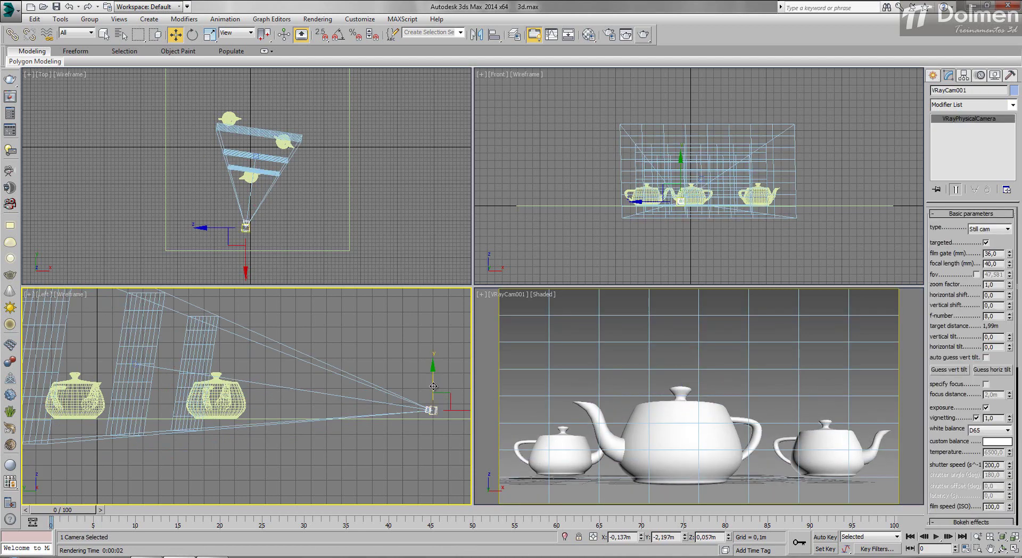
left_click_drag(431, 410, 431, 412)
left_click_drag(257, 209, 257, 202)
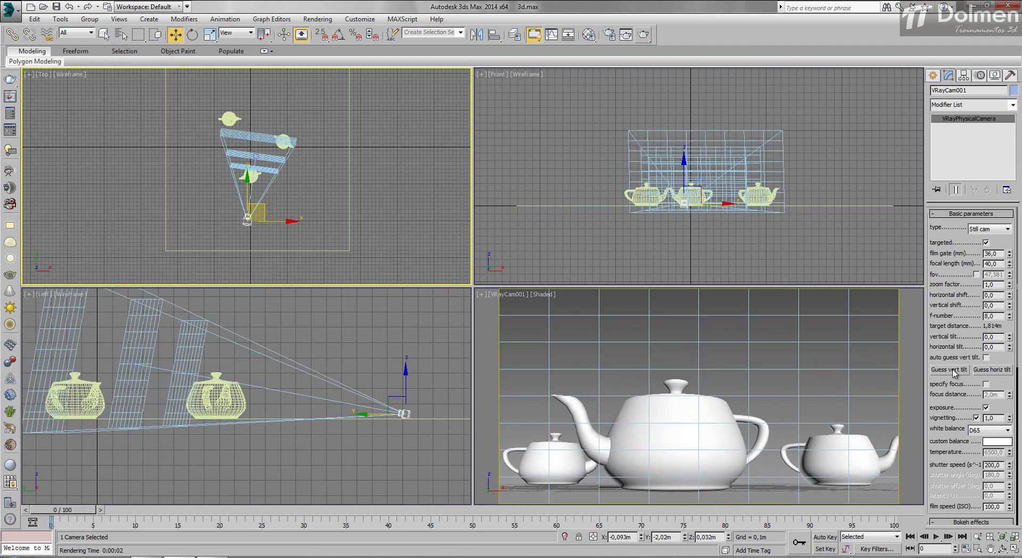
- Apply the guessed vertical tilt to the camera and reset the vertical tilt to 0
left_click(940, 369)
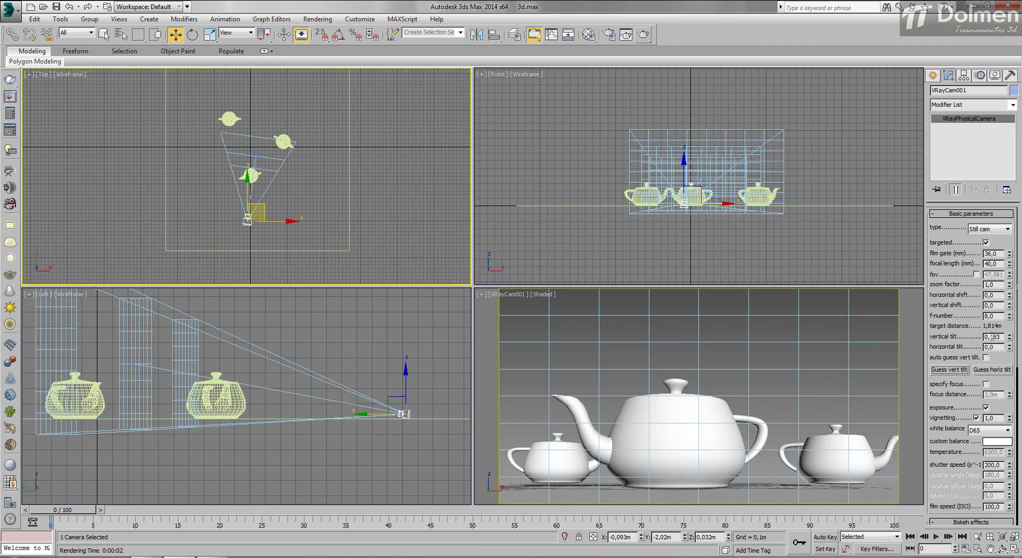
left_click_drag(1002, 336, 946, 335)
key("Return")
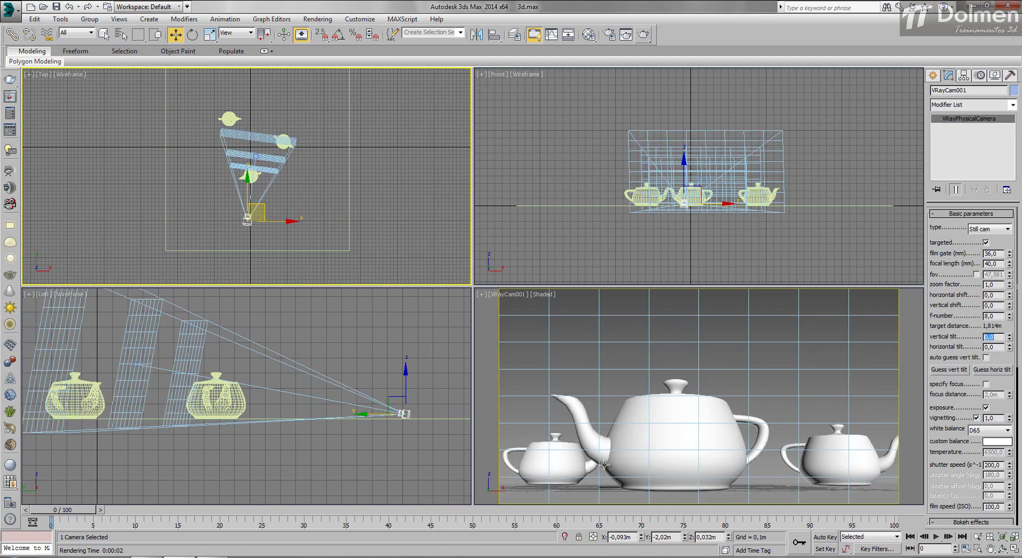
- Select the three teapots in the Top view and move them about 3.015 m along Y, away from the camera
left_click(932, 75)
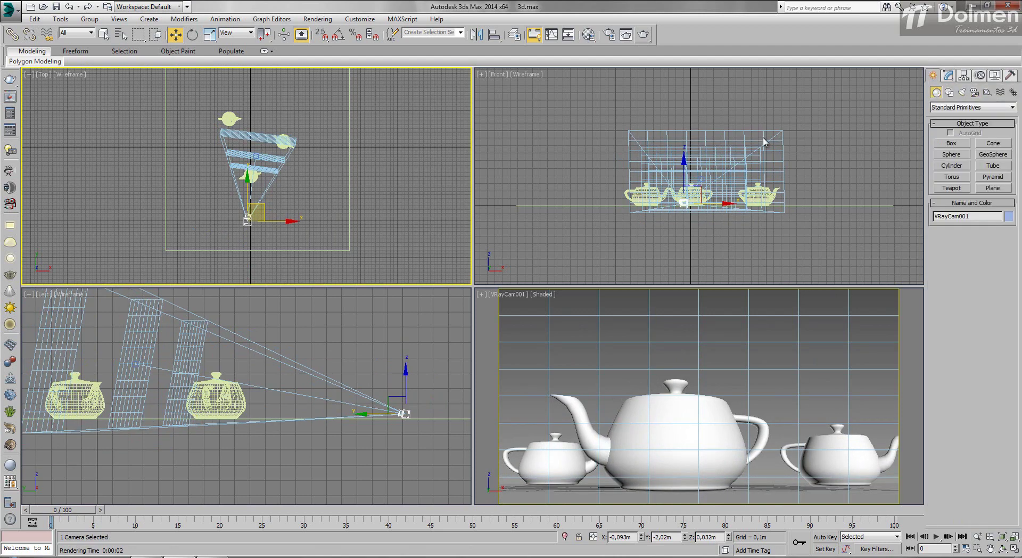
left_click(239, 124)
left_click(284, 139)
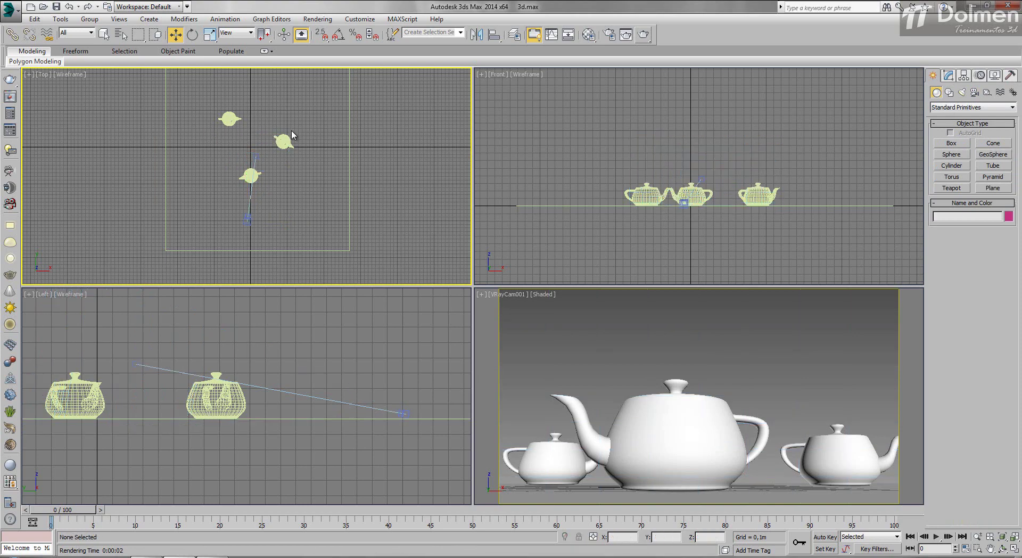
left_click(246, 176, "ctrl")
left_click(229, 118, "ctrl")
scroll(266, 160, "down", 2)
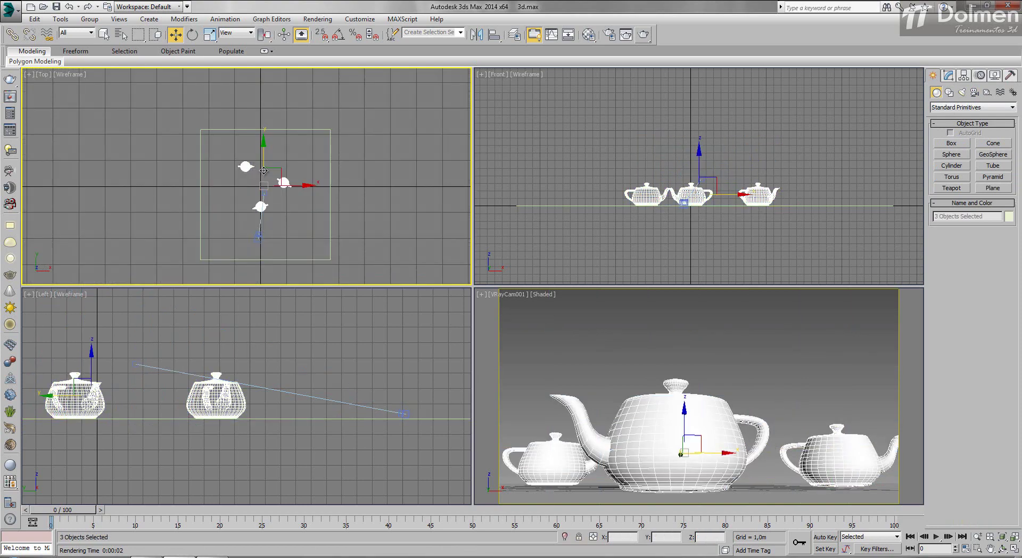
left_click_drag(265, 169, 271, 84)
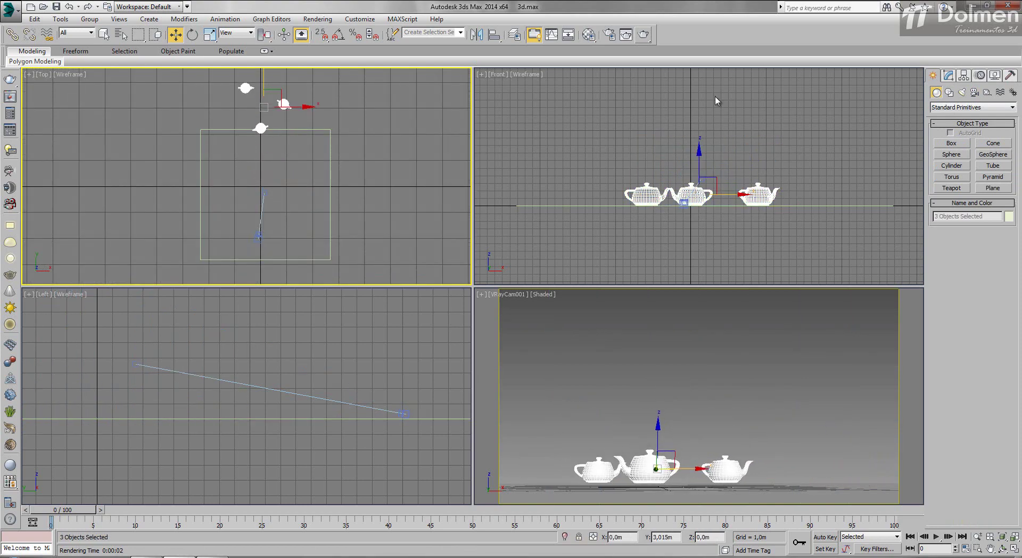
- Create a thin upright box about 0.041 × 1.046 × 0.759 m in front of the camera and inspect it in the enlarged camera view
left_click(951, 143)
left_click_drag(253, 182, 274, 183)
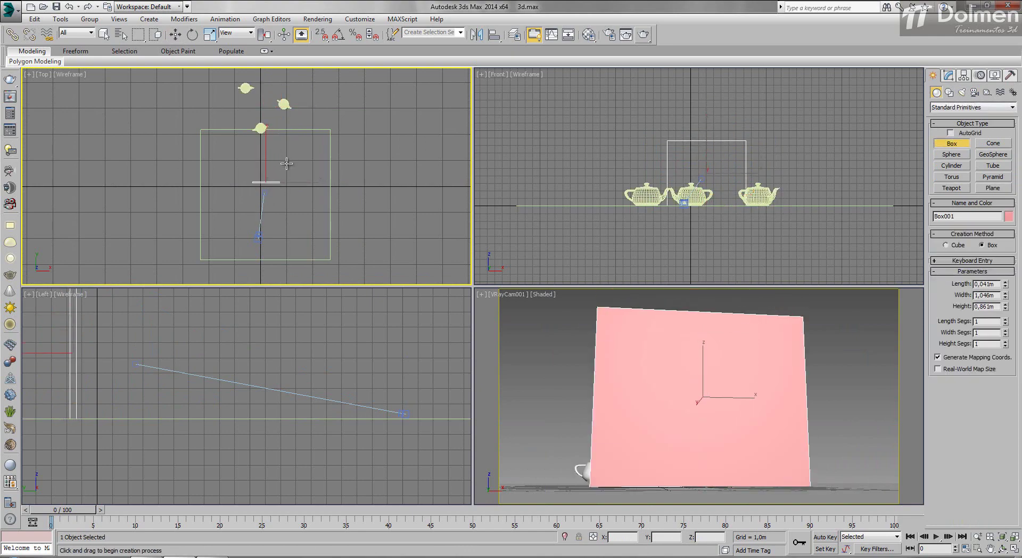
left_click(287, 163)
right_click(385, 237)
right_click(545, 355)
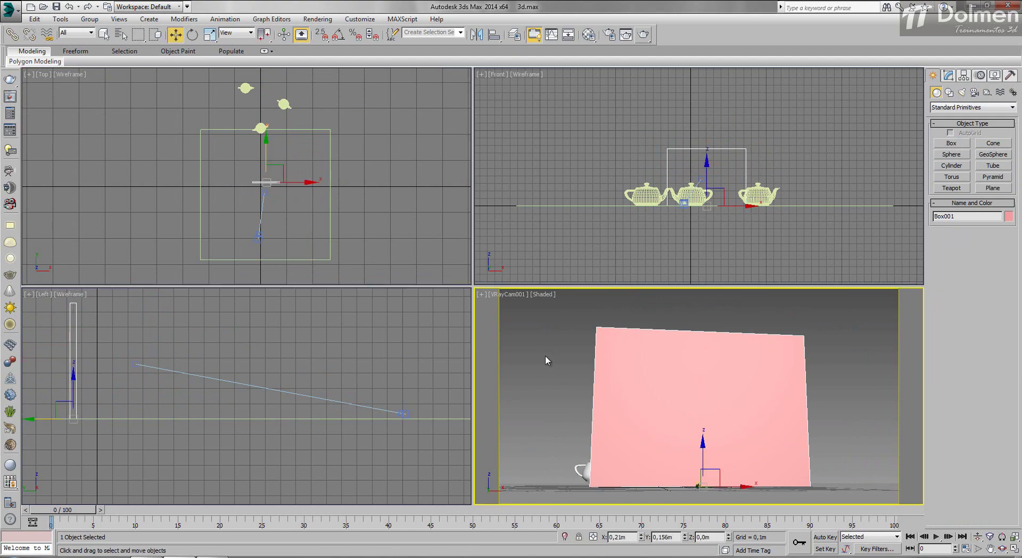
left_click(1013, 549)
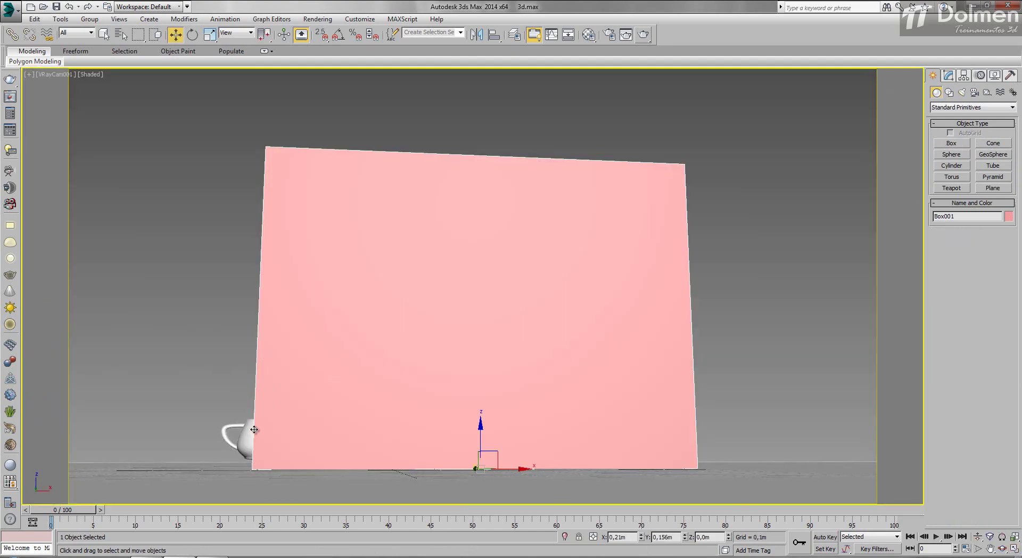
left_click(1013, 549)
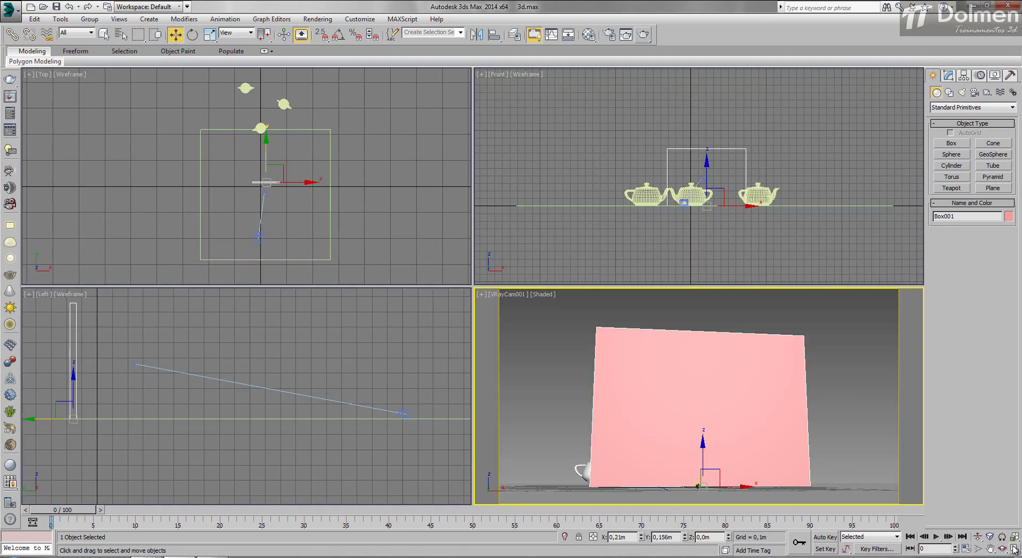
- Select the camera and apply its guessed vertical tilt to straighten the box's vertical edges
left_click(405, 413)
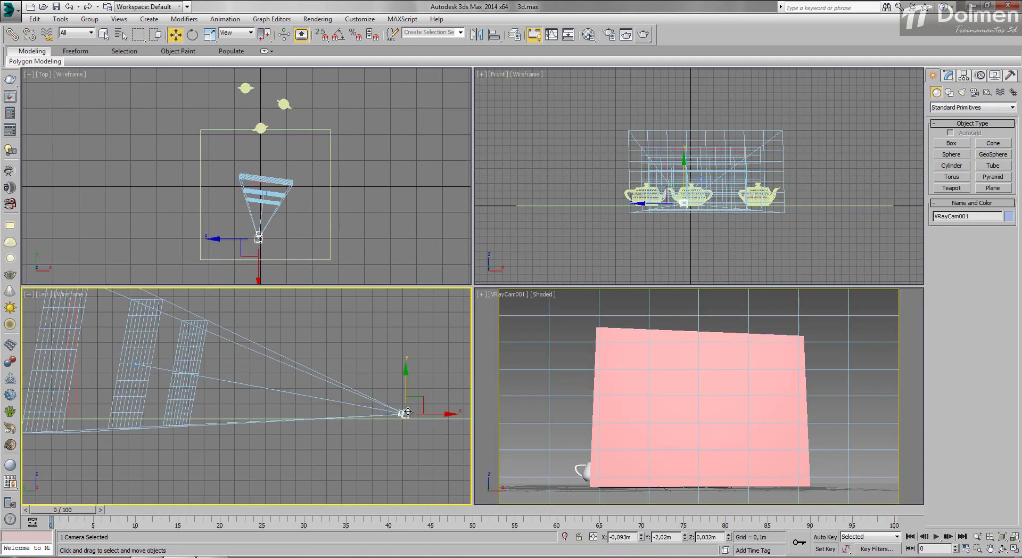
left_click(135, 363)
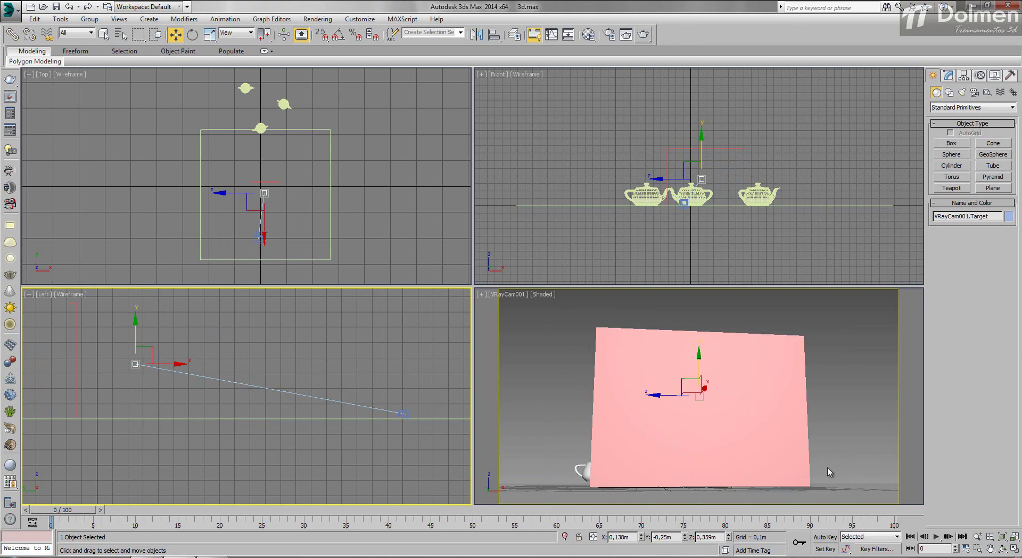
left_click(402, 412)
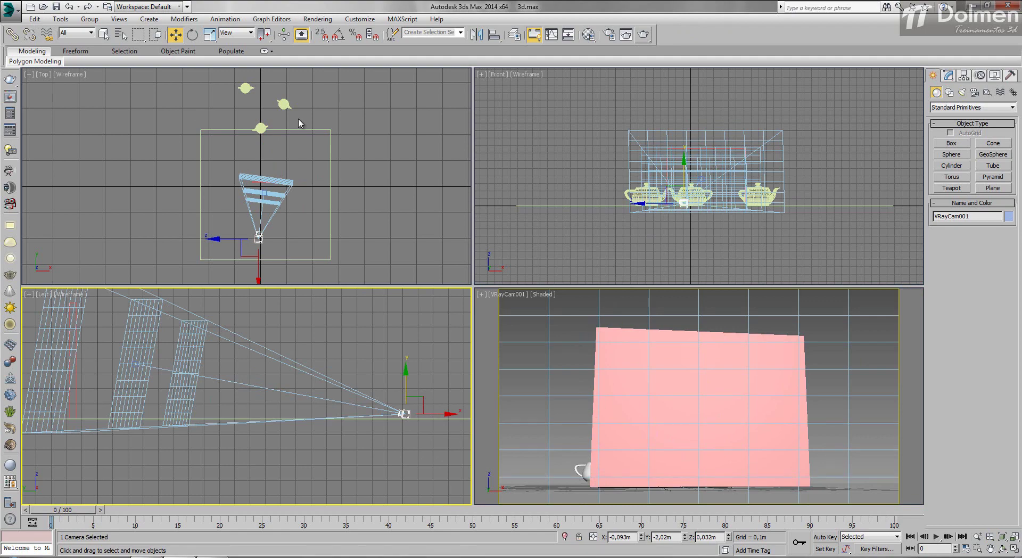
left_click(949, 76)
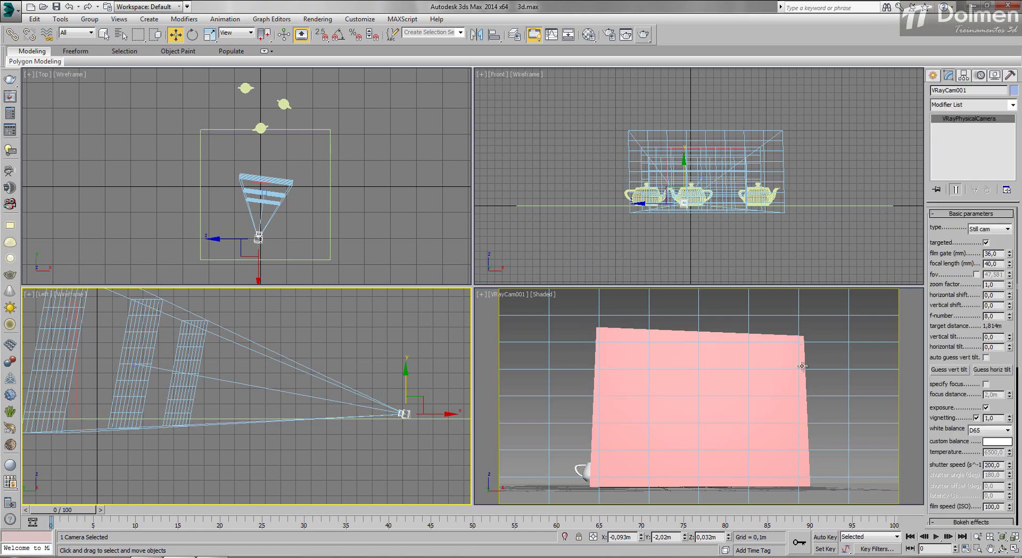
left_click(951, 369)
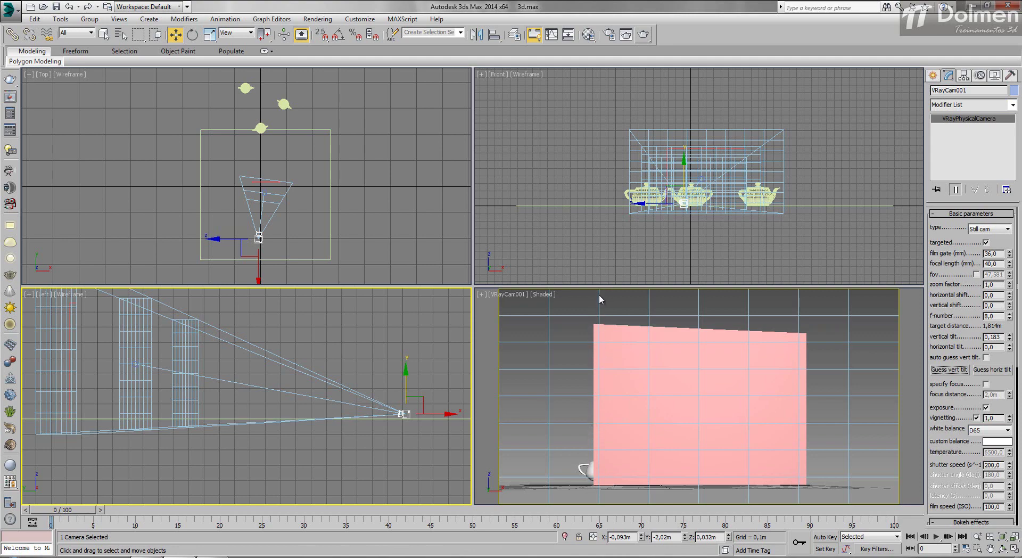
left_click(626, 335)
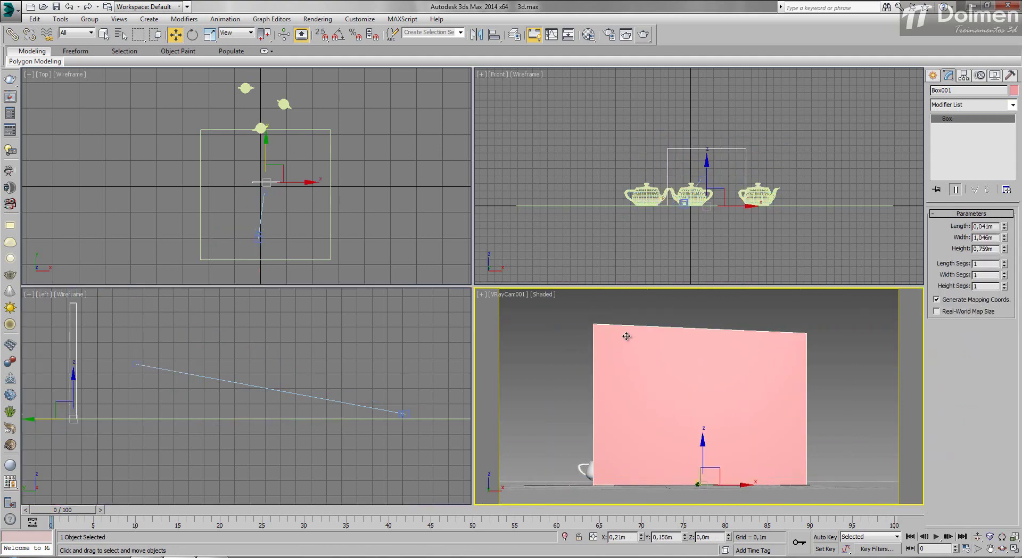
- Undo the vertical tilt, the box creation and the teapots' move
key("ctrl+z")
key("ctrl+z")
key("ctrl+z")
key("ctrl+z")
key("ctrl+z")
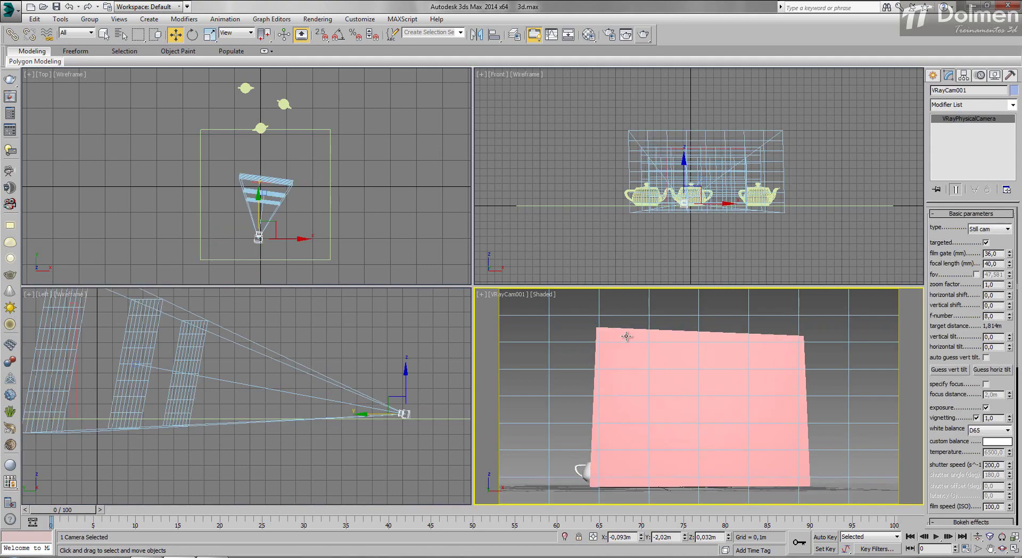
key("ctrl+z")
key("ctrl+z")
key("ctrl+z")
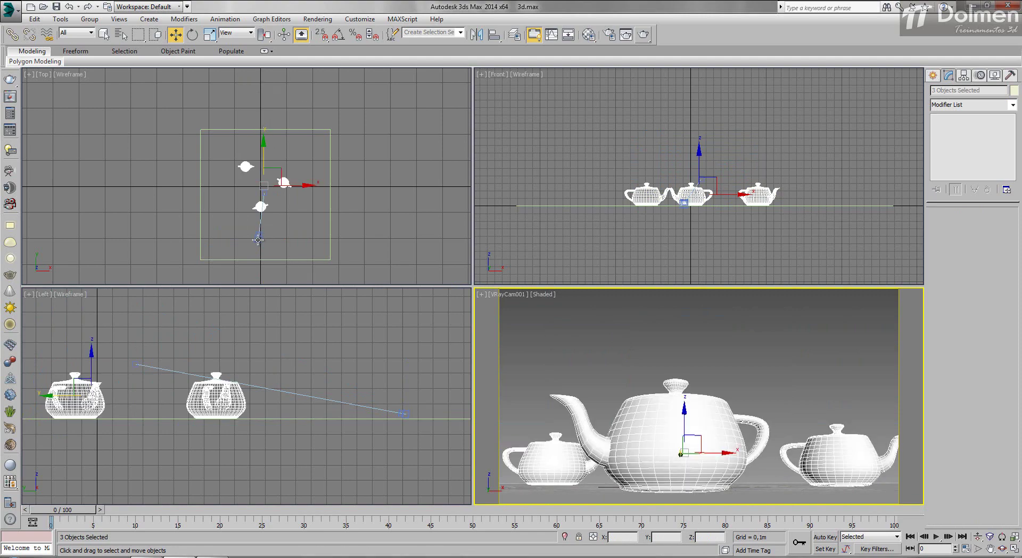
- Lower the camera target by about 0.147 m in the Left view and raise the camera to about Z 0.113 m
left_click(135, 364)
left_click_drag(135, 341, 169, 366)
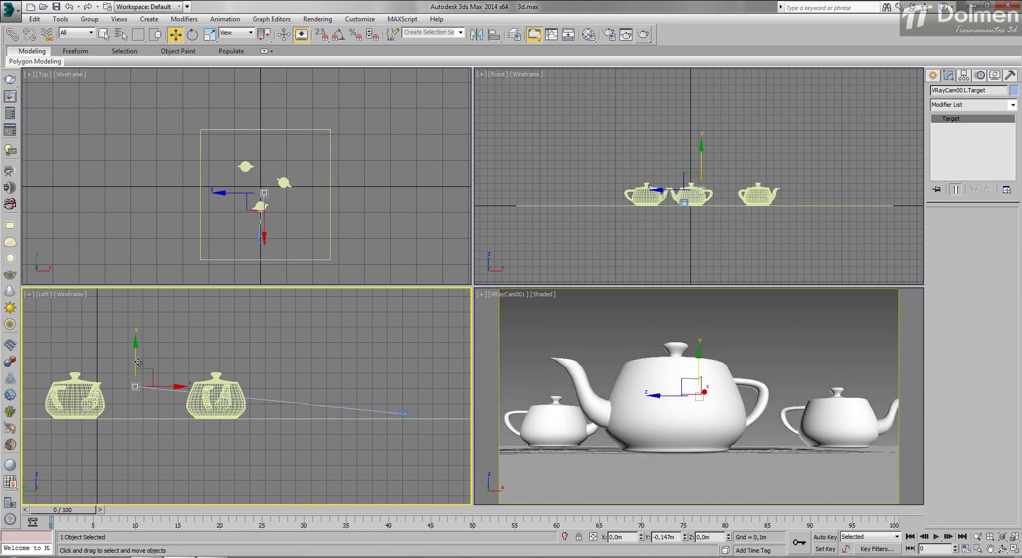
left_click(407, 416)
left_click_drag(407, 395, 410, 380)
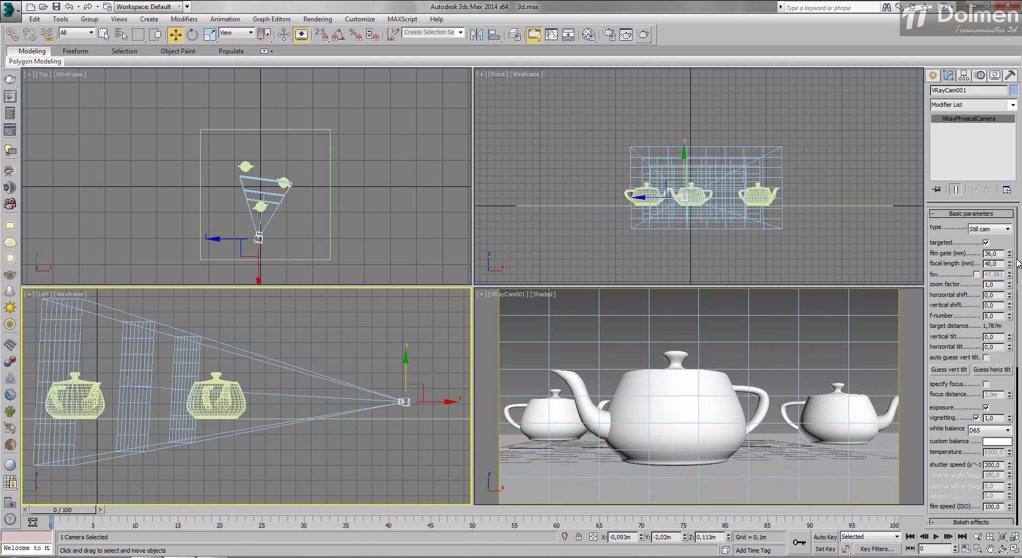
- Apply the guessed vertical tilt to the camera and move it back in the Top view to about Y -2.198 m
left_click(947, 370)
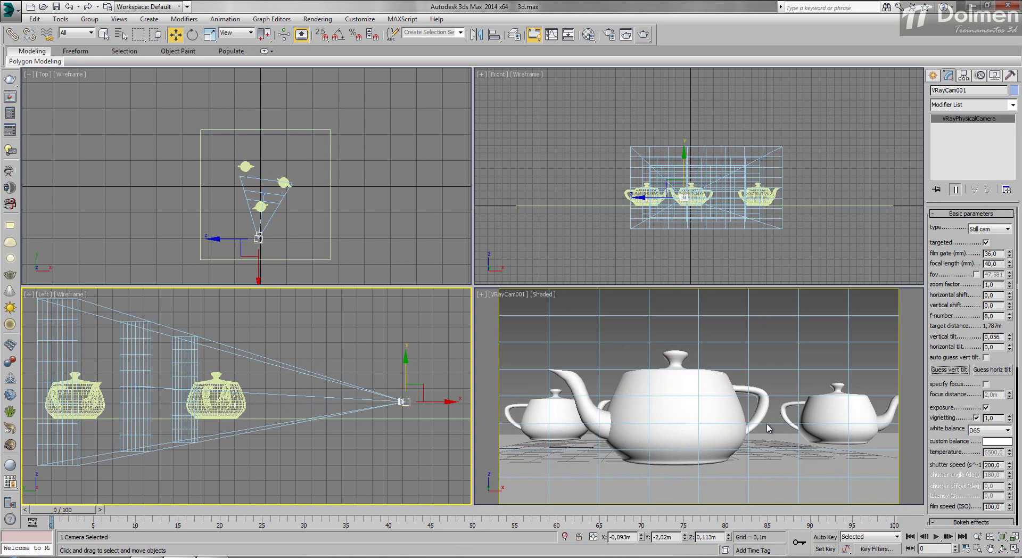
left_click_drag(258, 211, 258, 219)
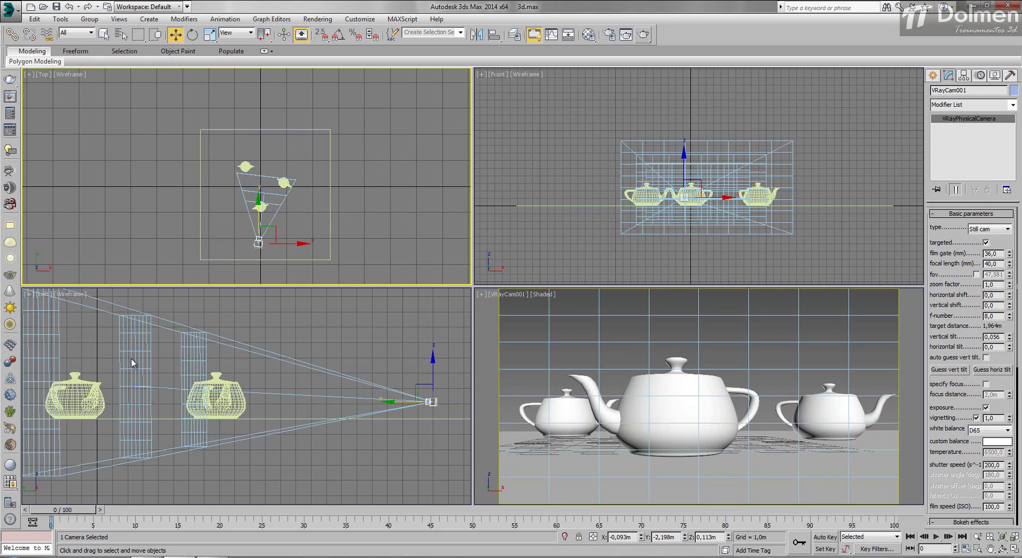
- Enable the camera's specified focus and set the focus distance to about 1.96 m
scroll(968, 322, "down", 5)
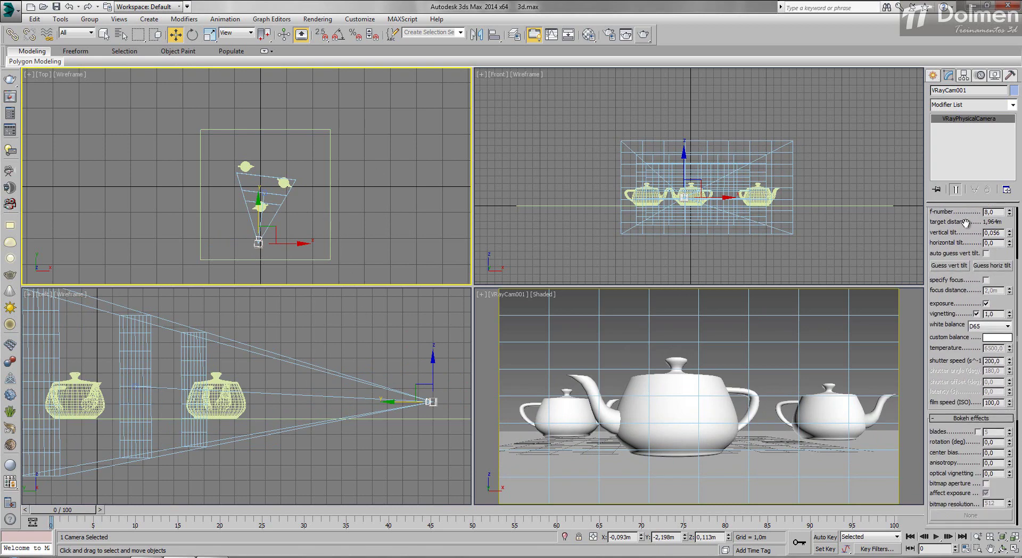
left_click(985, 277)
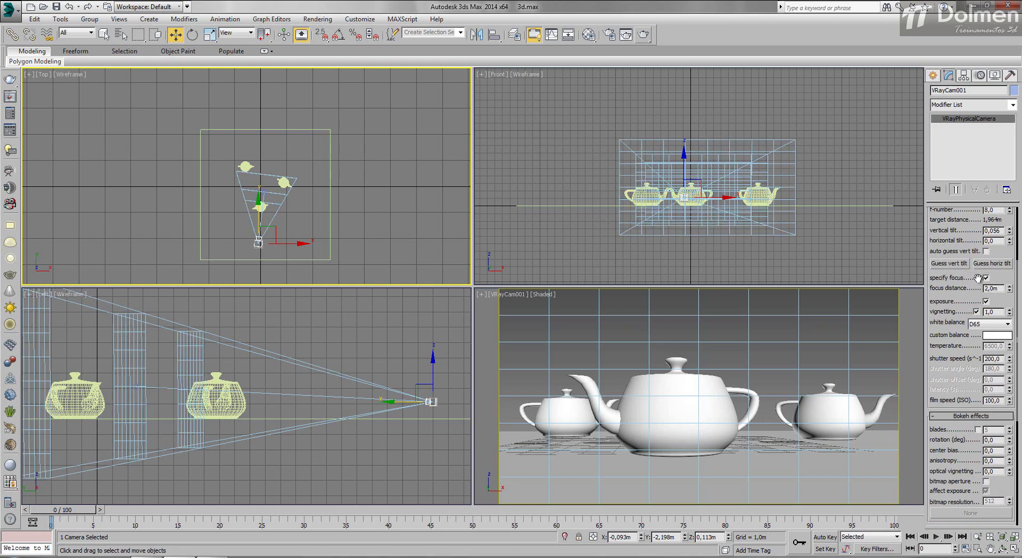
mouse_move(1008, 287)
left_mouse_down()
mouse_move(1008, 275)
mouse_move(1008, 316)
mouse_move(1017, 289)
mouse_move(1005, 294)
left_mouse_up()
double_click(1003, 289)
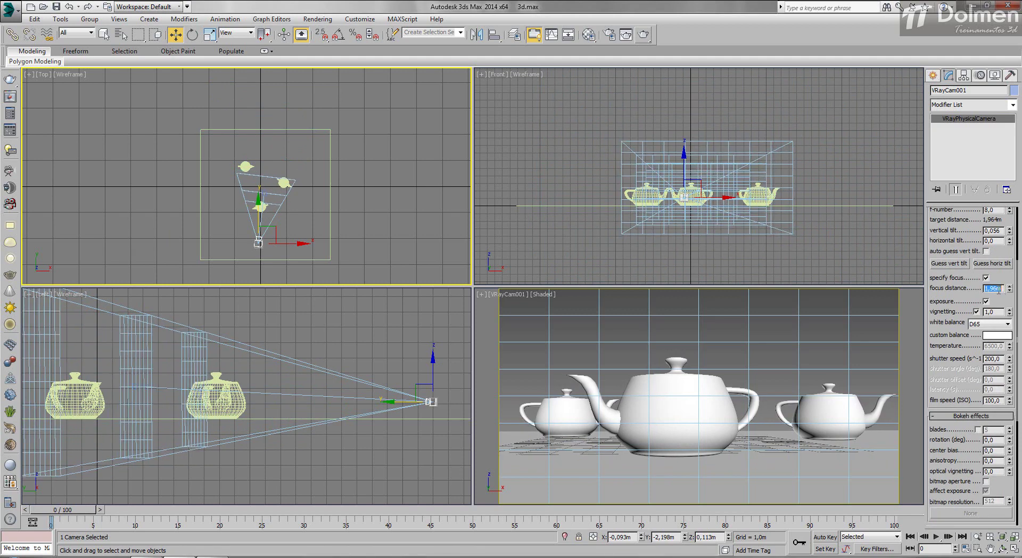
- Set the camera's focus distance to 2 m and turn off its specified focus
type("2")
key("Return")
left_click(986, 277)
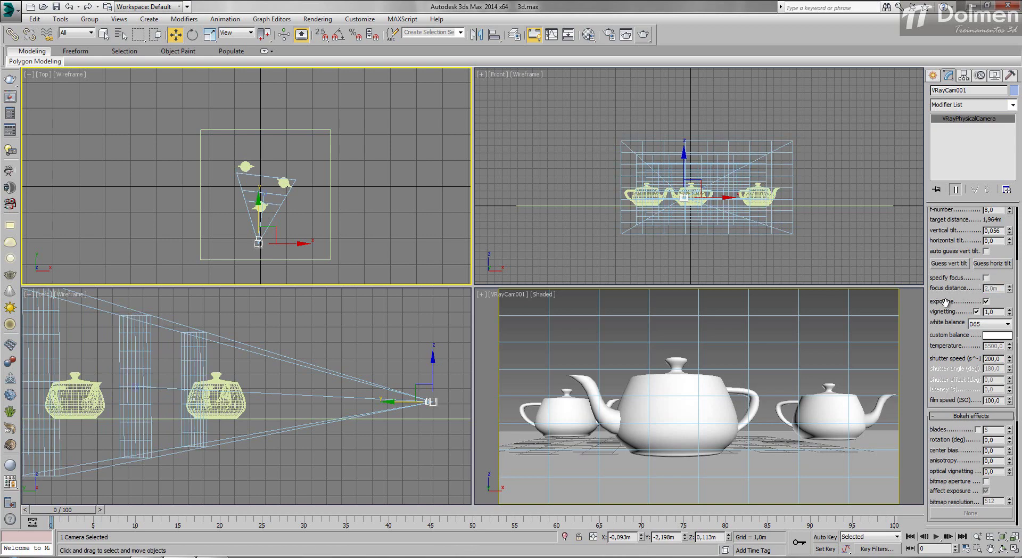
- Turn off the camera's exposure and render the camera view
left_click_drag(960, 299, 960, 335)
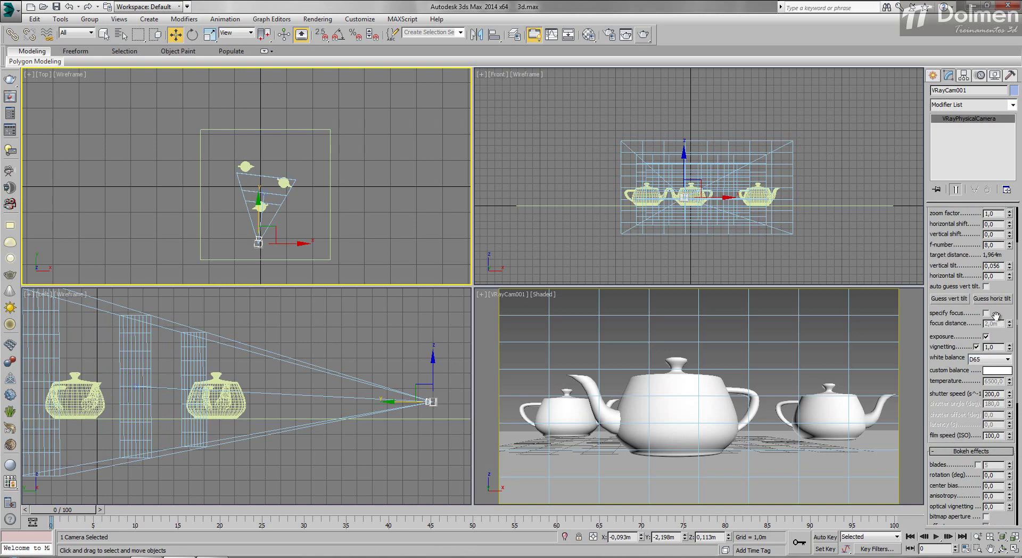
left_click(986, 337)
right_click(639, 349)
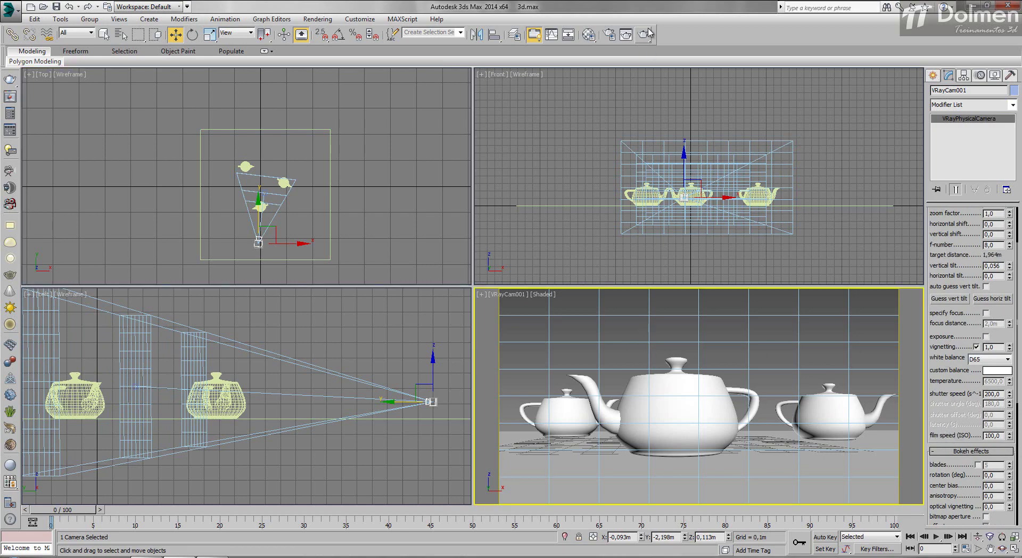
left_click(643, 41)
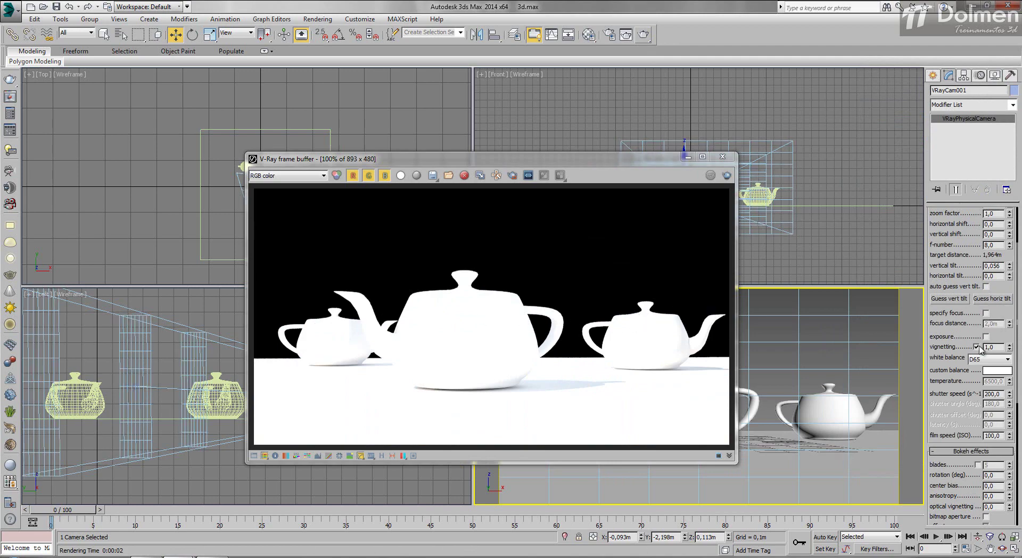
- Turn the camera's exposure back on, disable vignetting and re-render the camera view
left_click(727, 176)
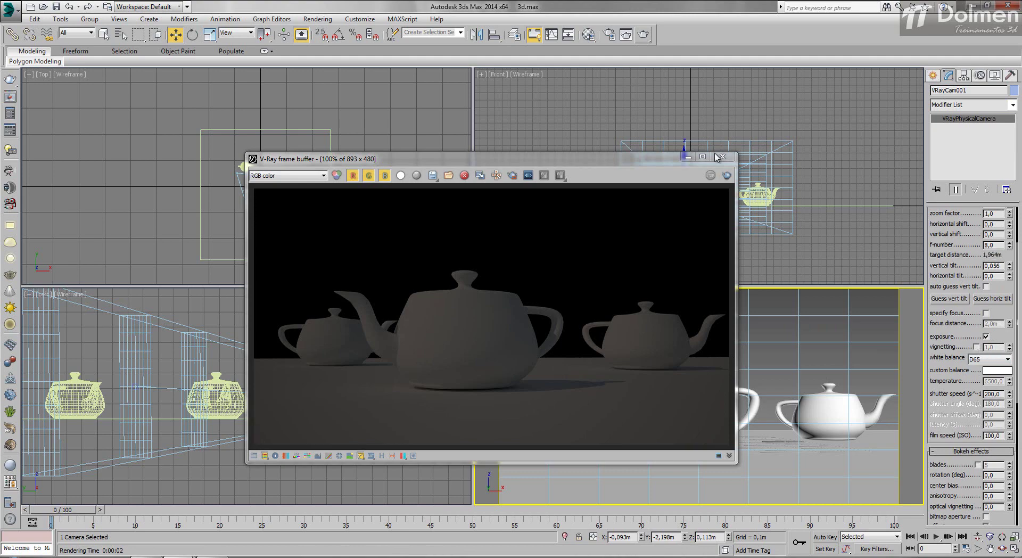
left_click(726, 176)
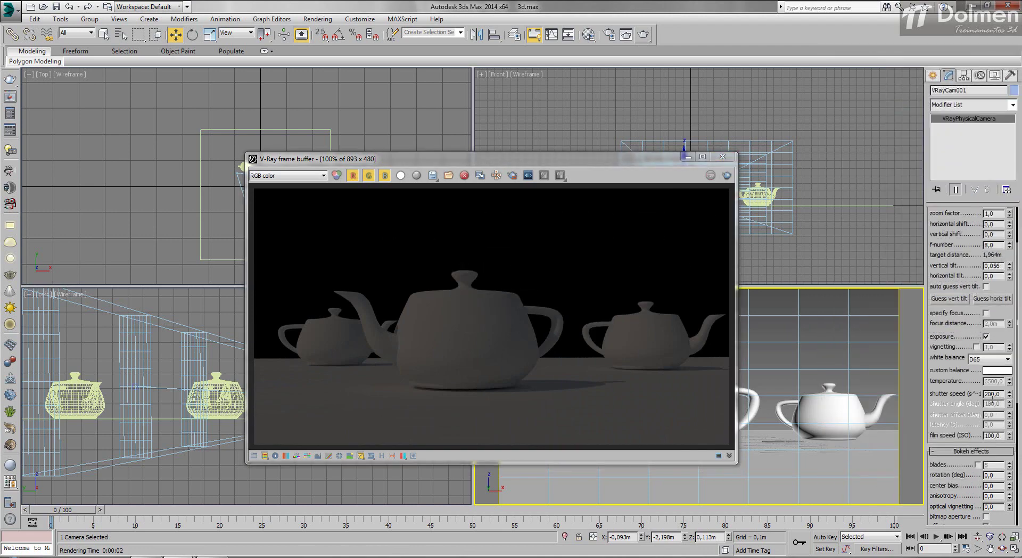
- Enable vignetting with an amount of 1.5, re-render the camera view, and disable vignetting again
left_click(975, 346)
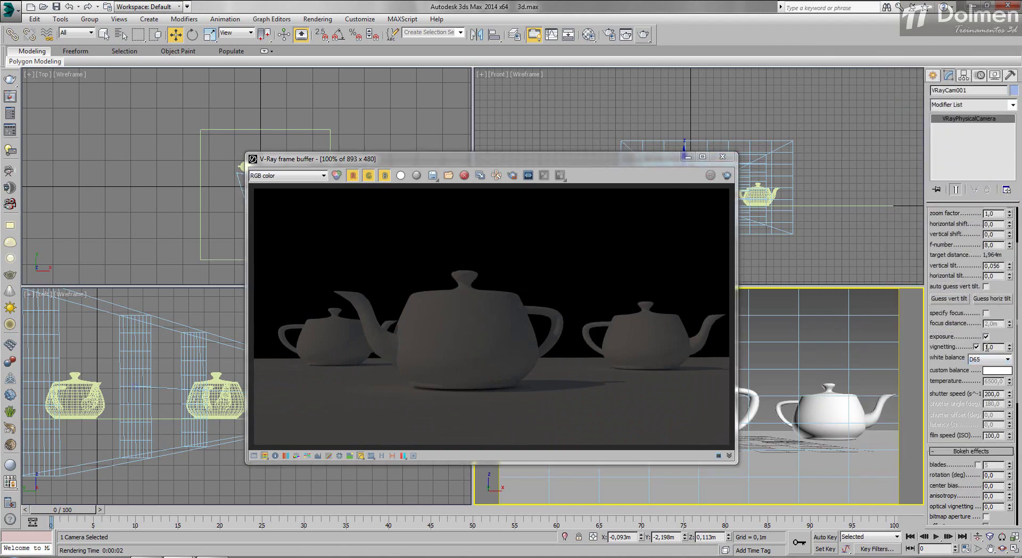
type("5")
key("Return")
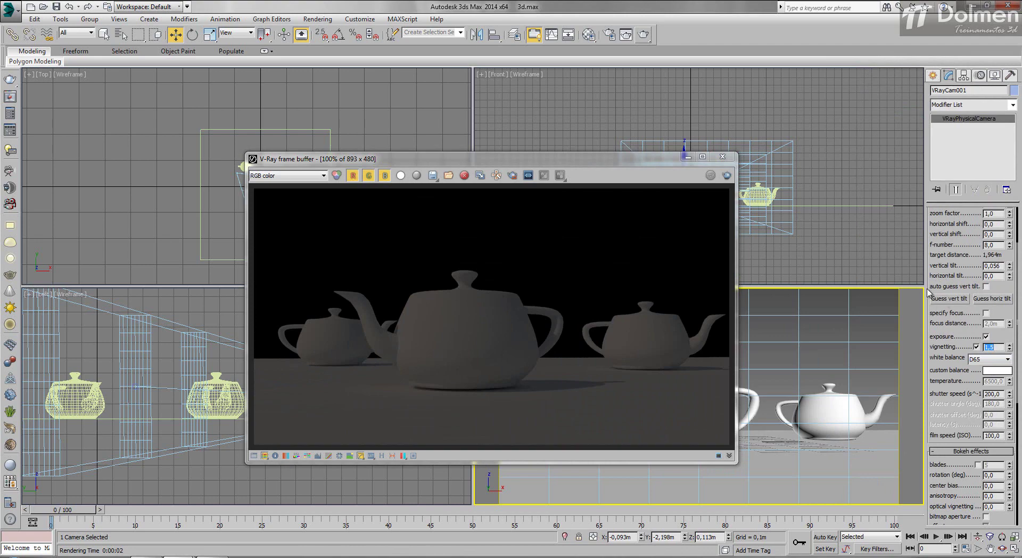
left_click(727, 175)
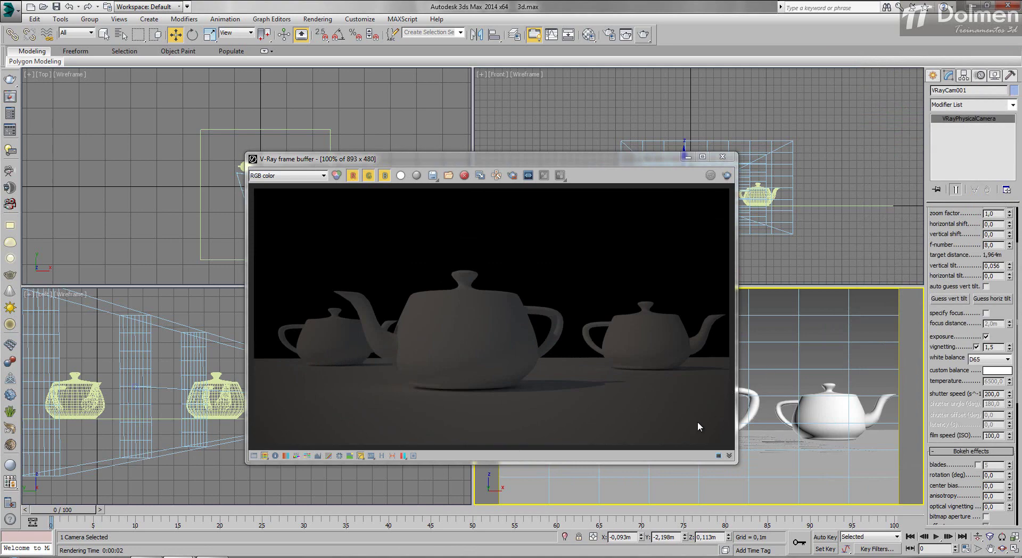
left_click(977, 347)
- Try the Custom white balance preset and switch the camera's white balance to Neutral
left_click(990, 363)
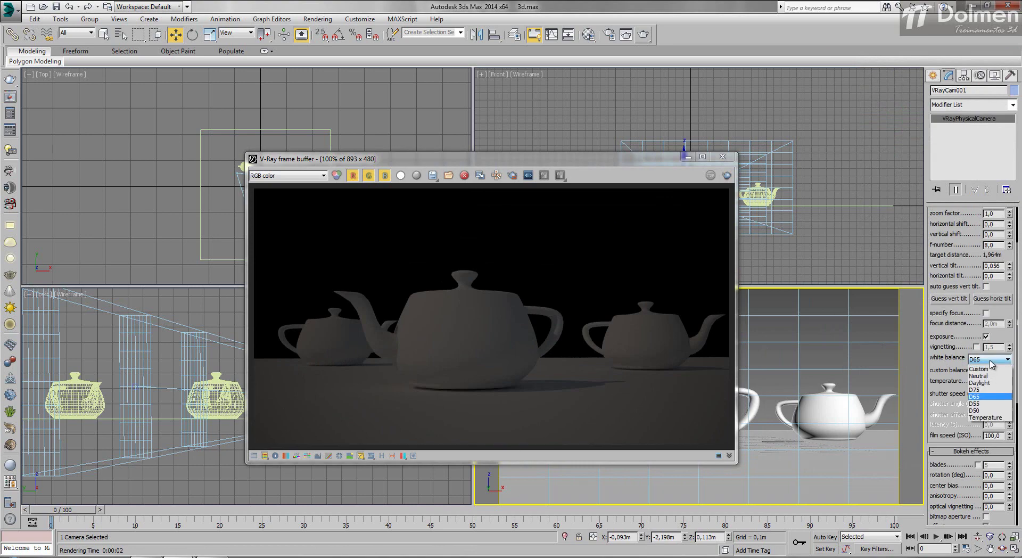
left_click(991, 368)
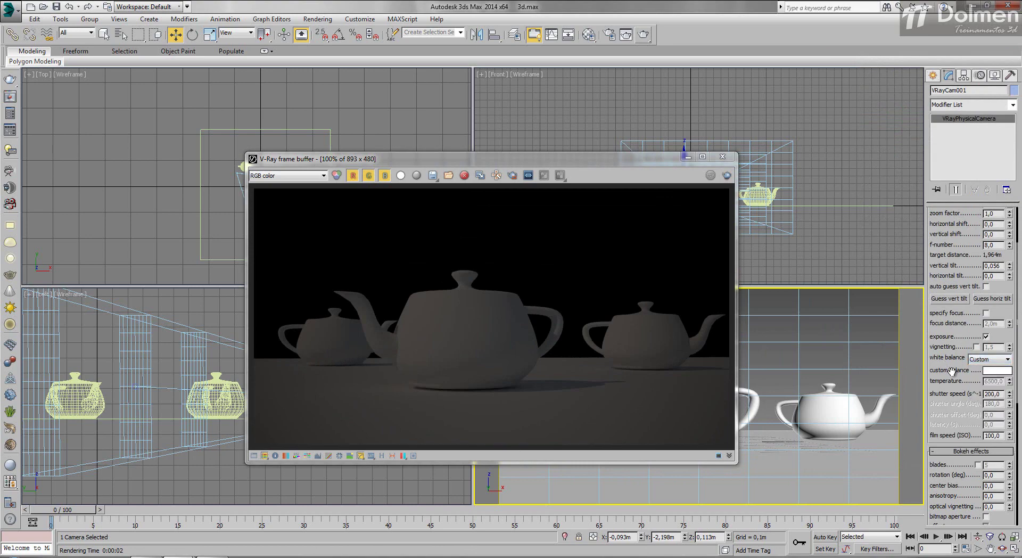
left_click(991, 360)
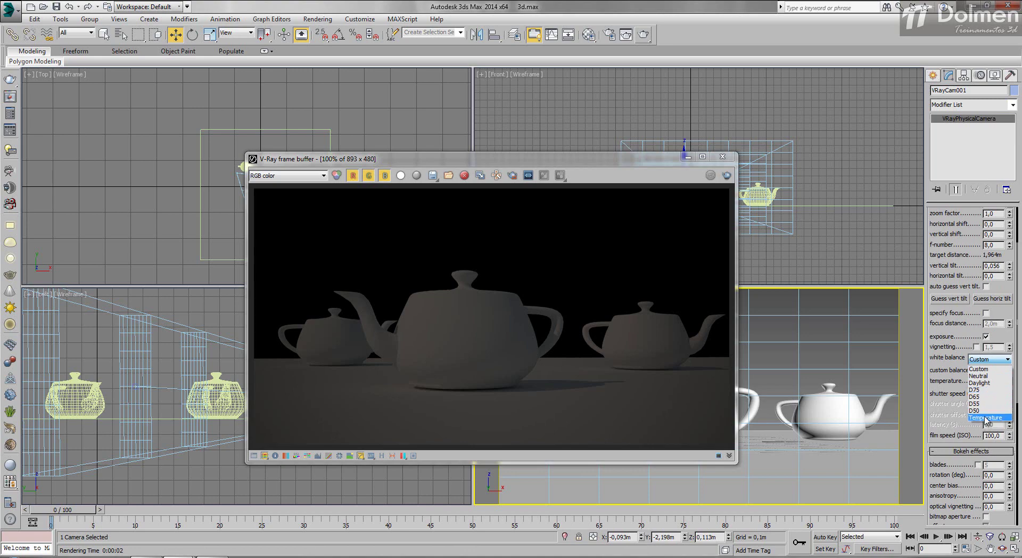
left_click(975, 376)
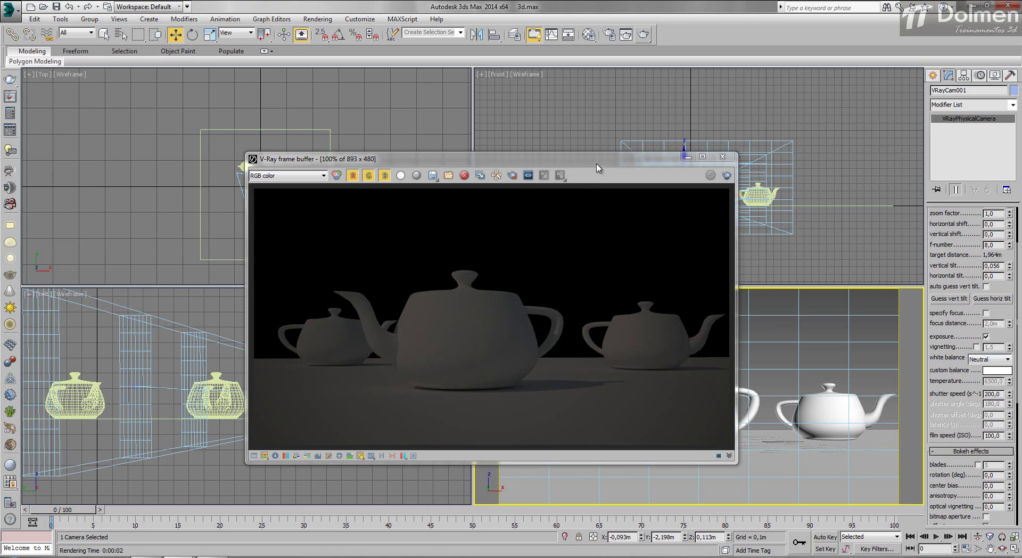
- Sample the custom white balance colour from the rear teapot at the render's right side and re-render
left_click_drag(589, 164, 455, 159)
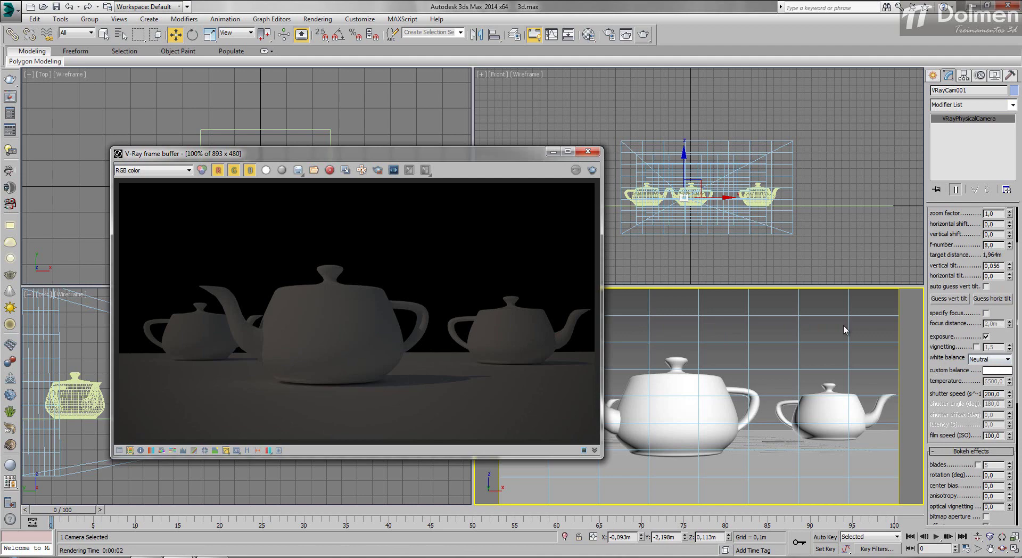
left_click(995, 372)
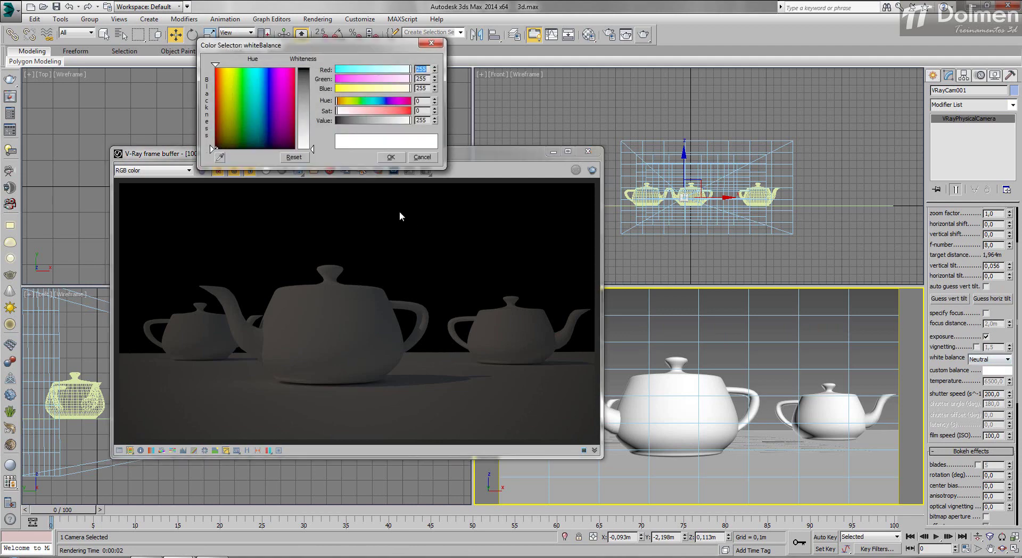
left_click(219, 157)
left_click(495, 327)
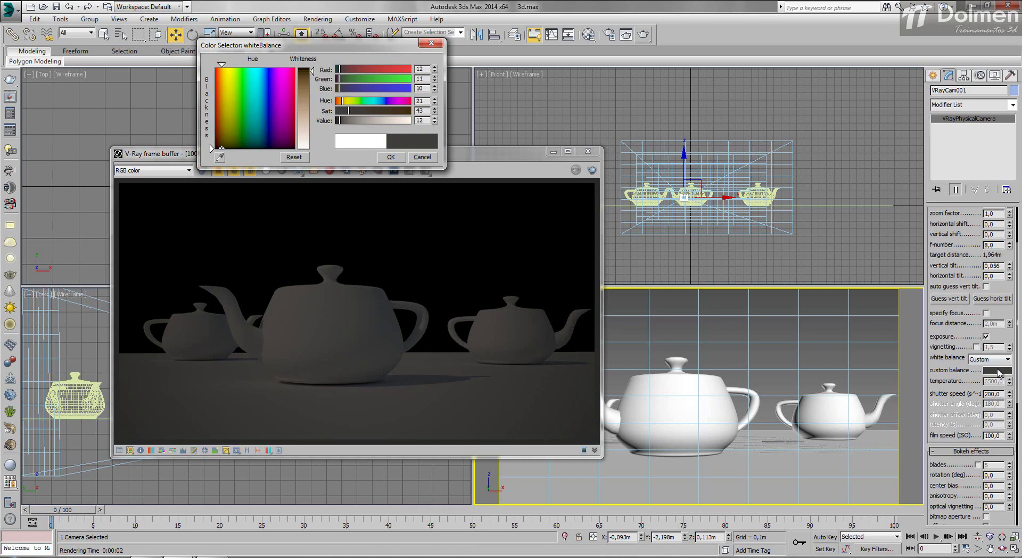
left_click(592, 170)
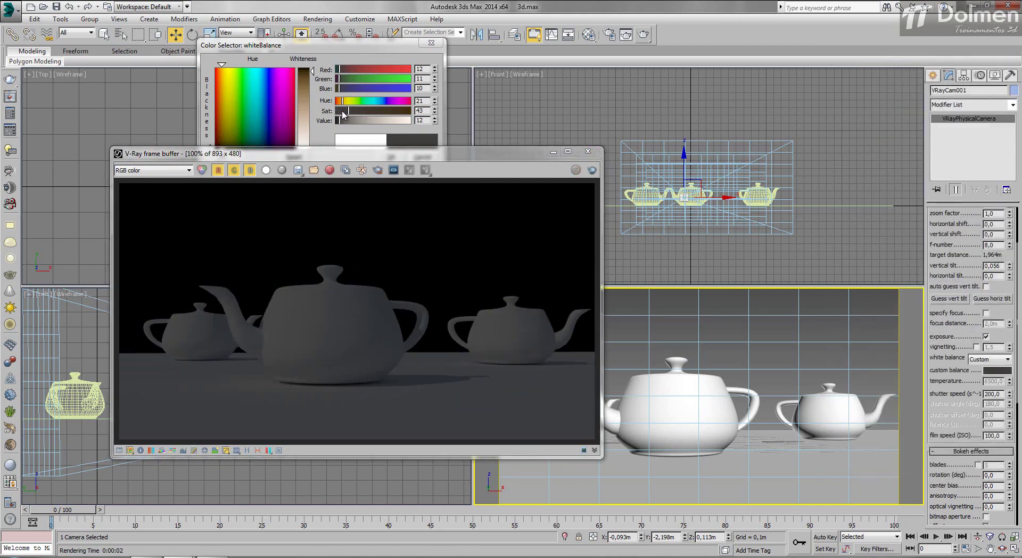
- Resample the custom white balance colour from the front teapot in the render and render again
left_click_drag(332, 46, 795, 46)
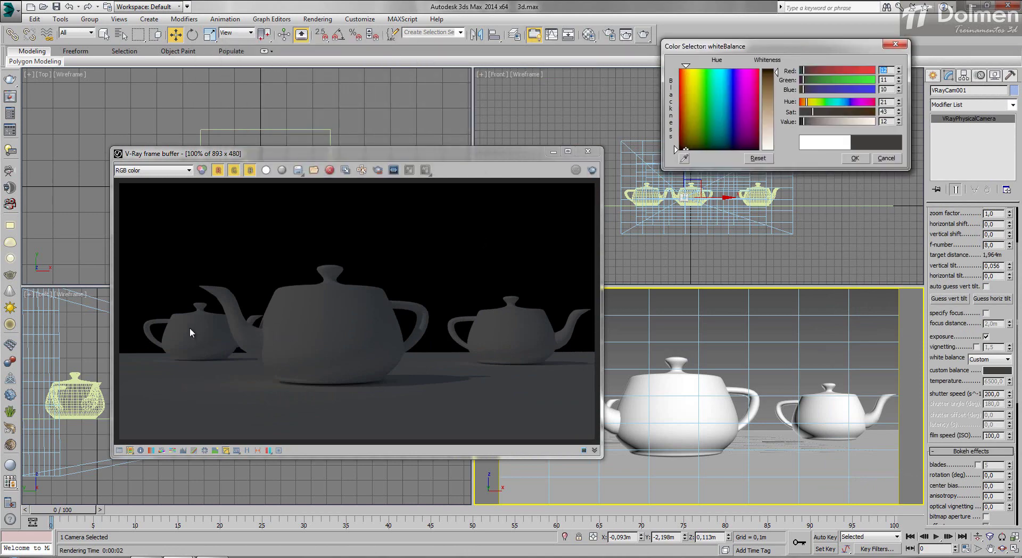
left_click(683, 158)
left_click(345, 339)
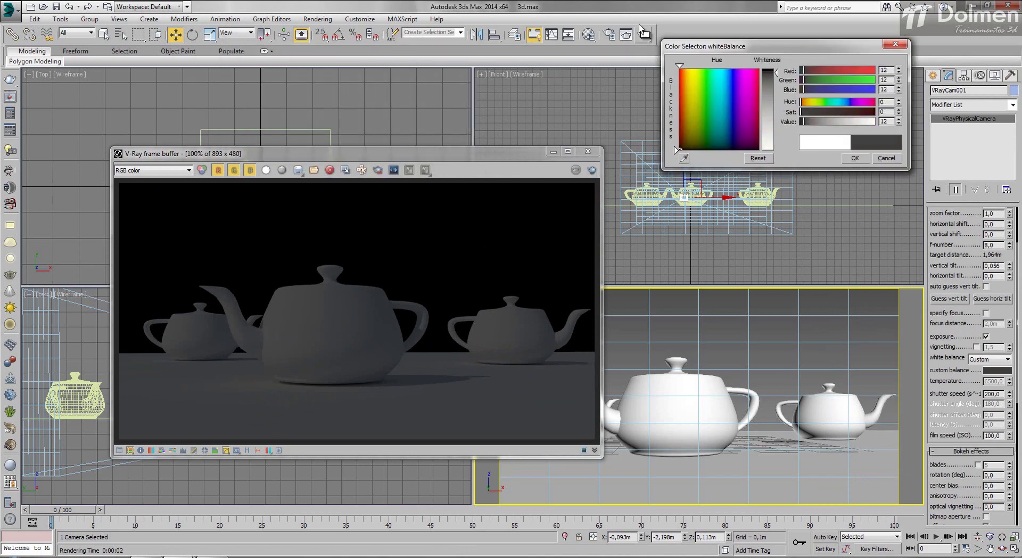
key("shift+q")
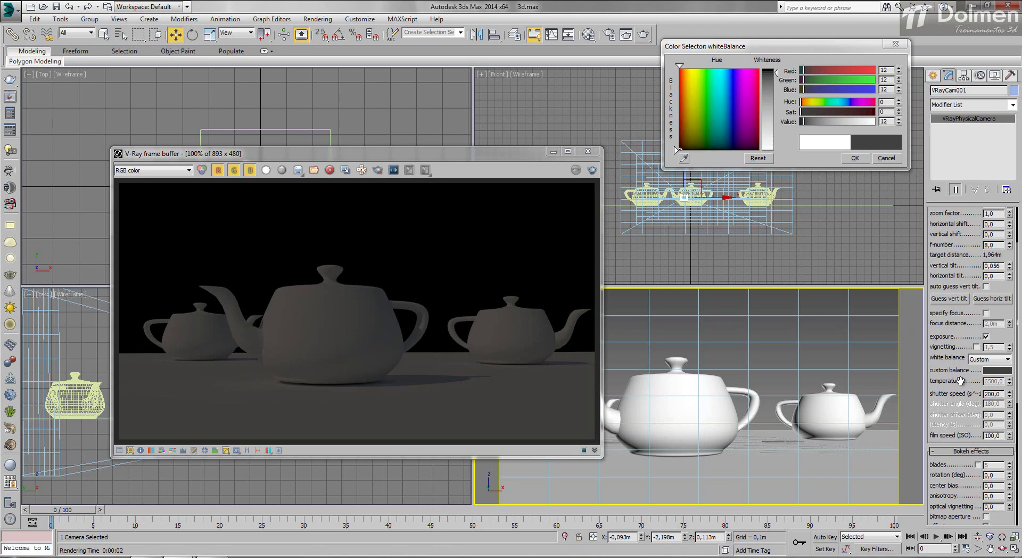
- Reset the custom balance colour to pure white (255), re-render, and set the white balance to Neutral
left_click_drag(766, 95, 770, 155)
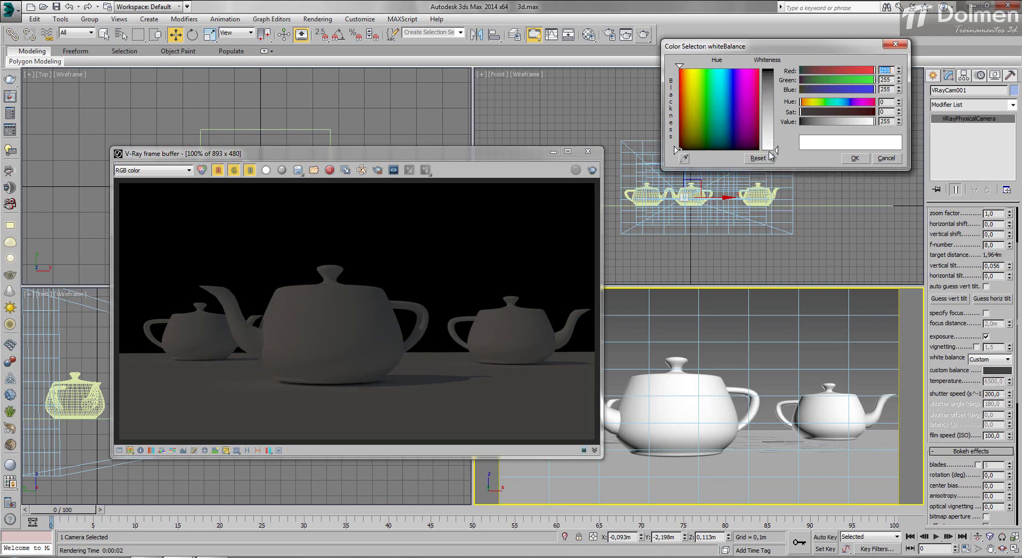
left_click(854, 158)
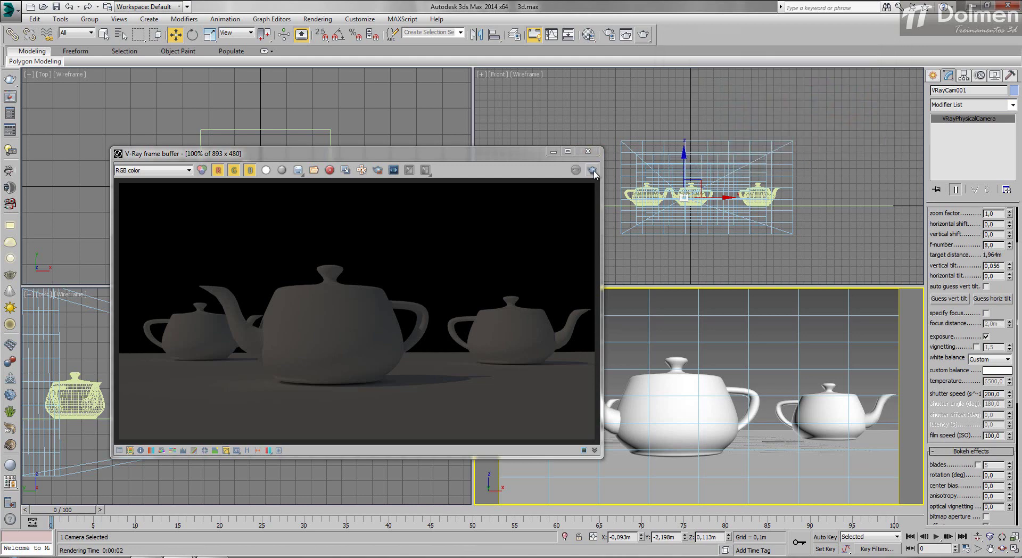
left_click(593, 171)
left_click(971, 359)
left_click(990, 375)
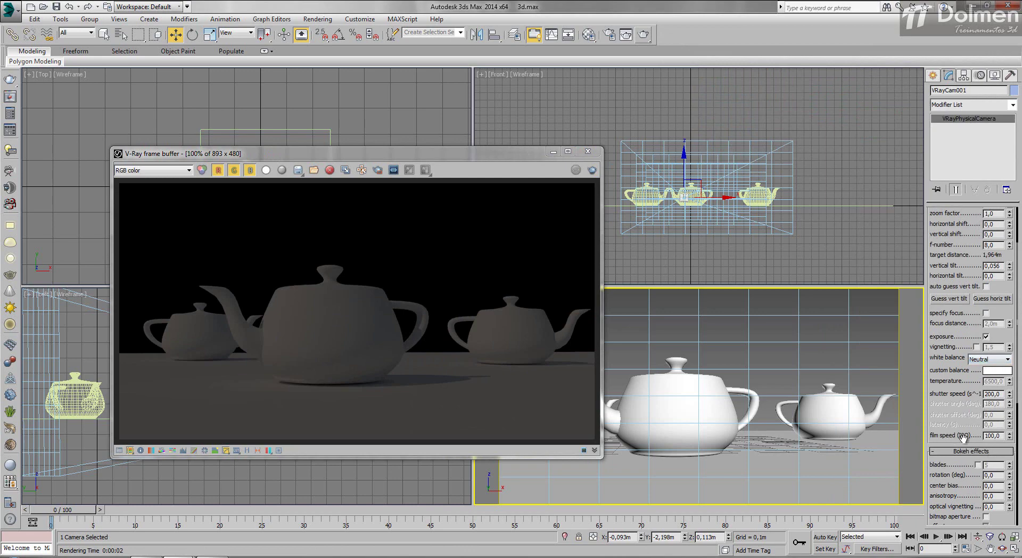
- Close the old render, set the camera's Quadratic distortion amount to about 0.93 and render the camera view
left_click_drag(961, 435, 963, 268)
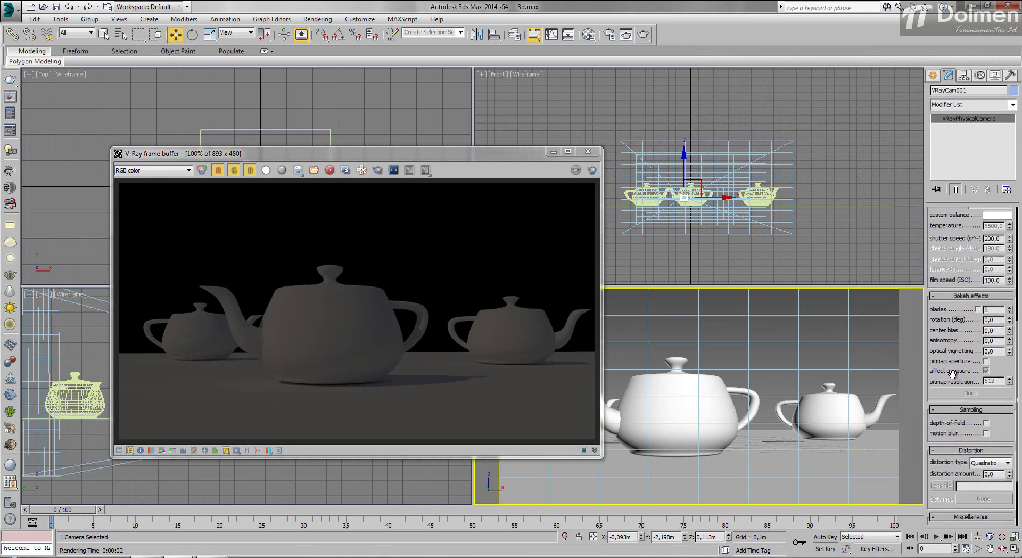
left_click_drag(952, 373, 953, 282)
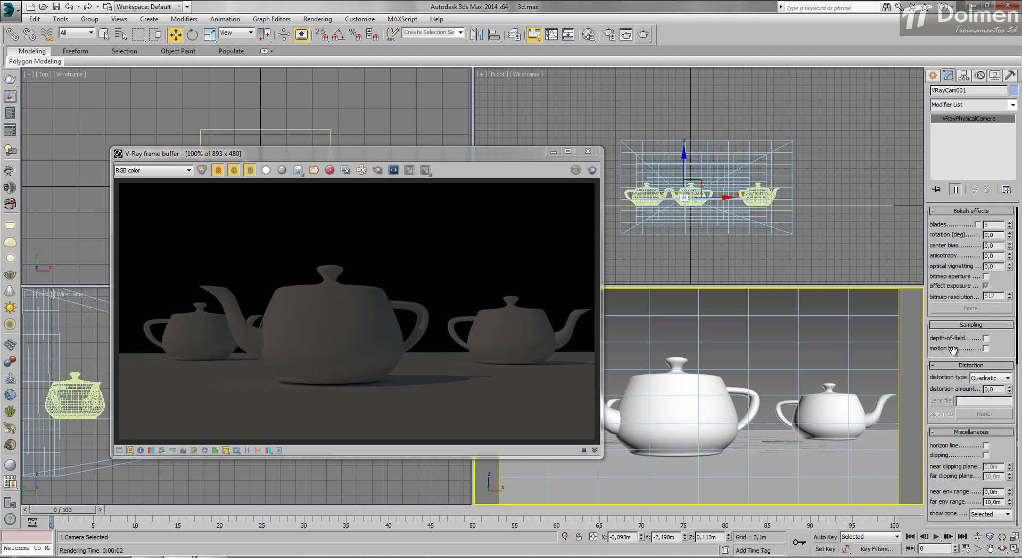
left_click(587, 152)
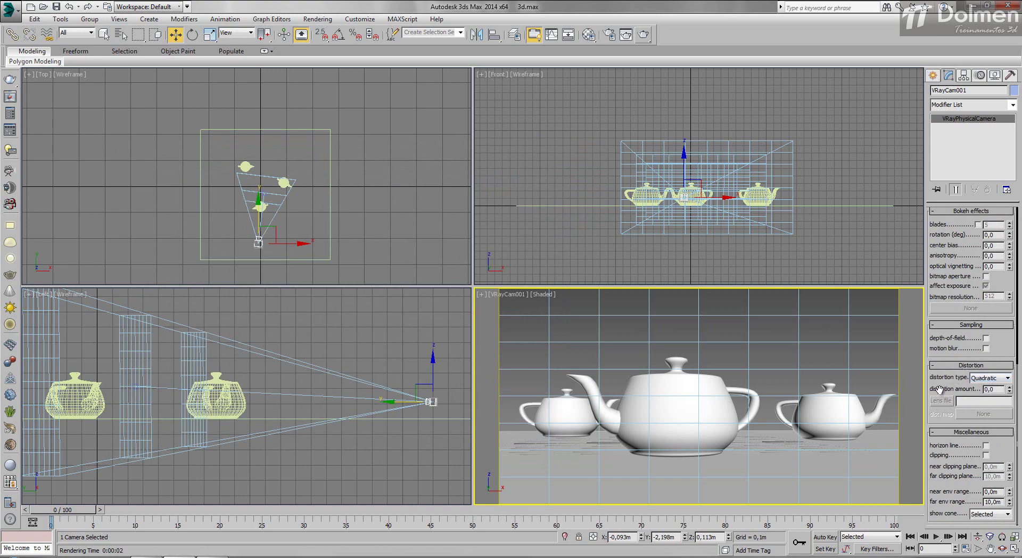
left_click(993, 378)
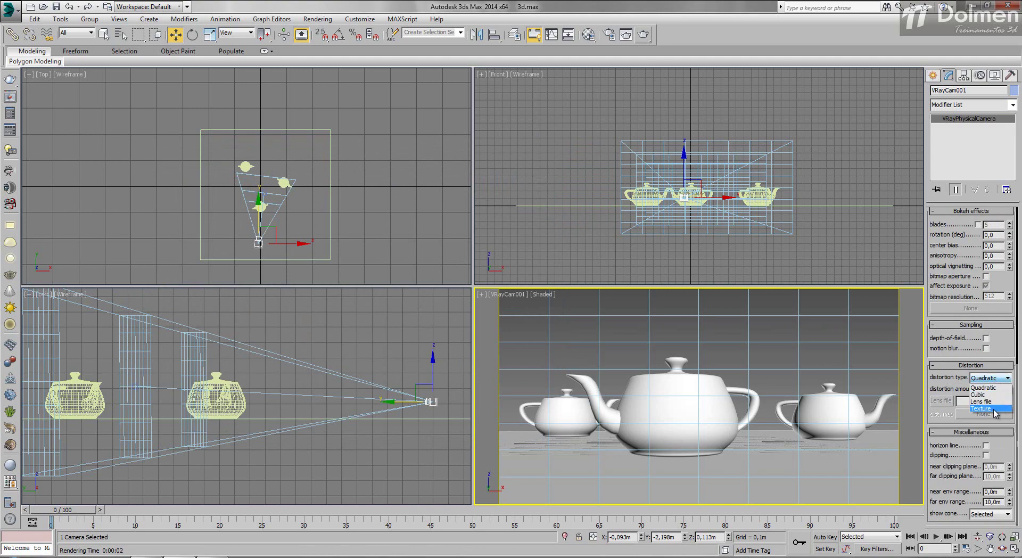
left_click(980, 387)
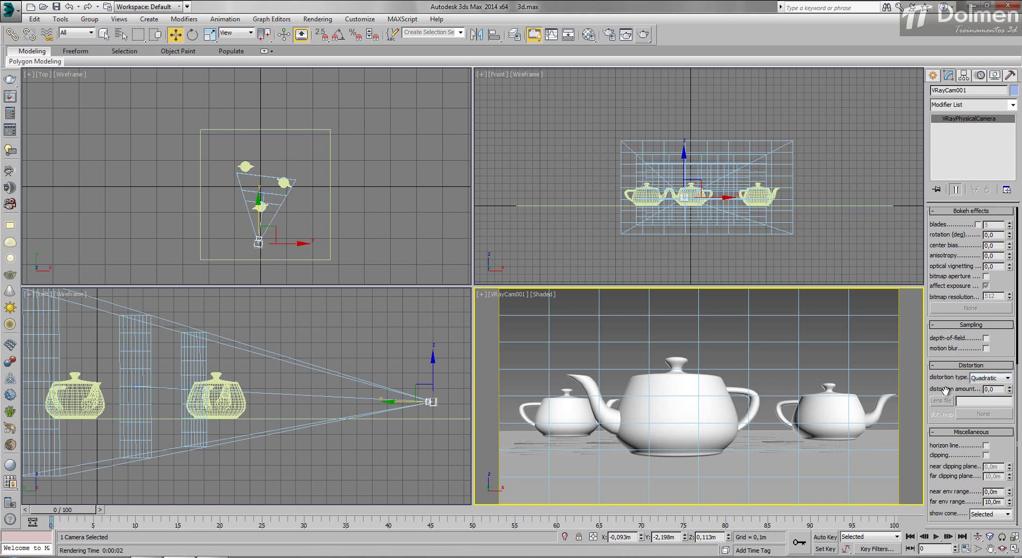
left_click_drag(1010, 390, 1013, 334)
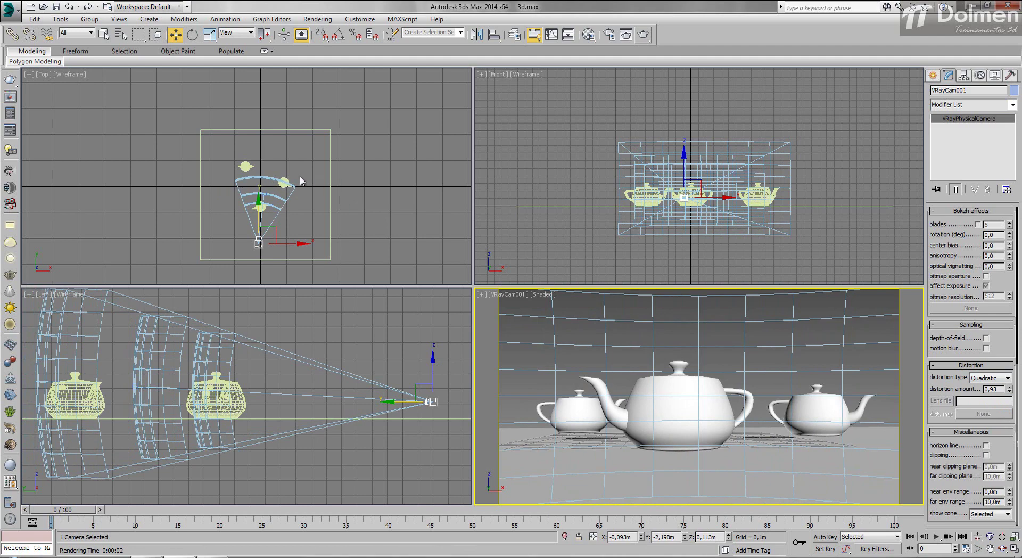
left_click(643, 34)
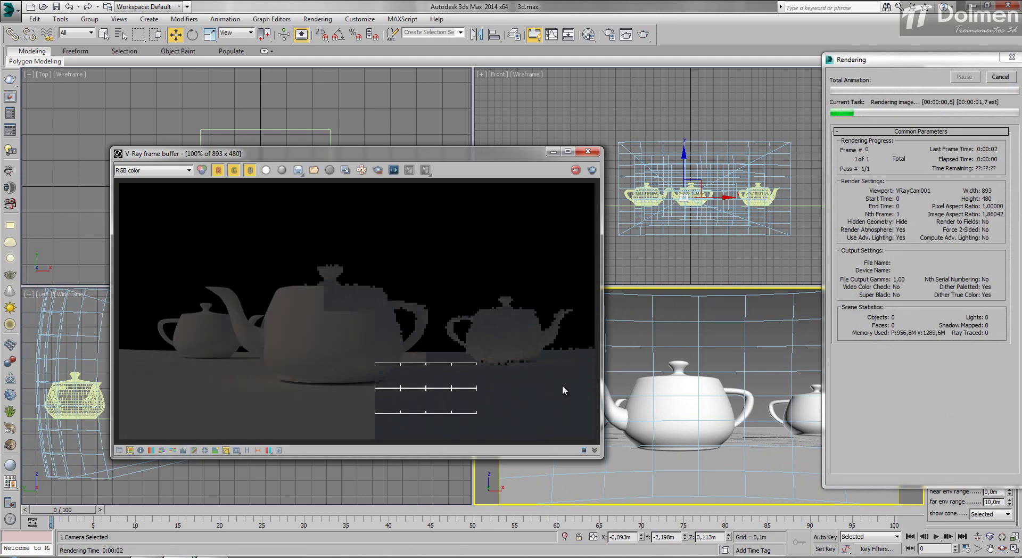
- Close the render window and reset the camera's distortion amount to 0
left_click(588, 153)
left_click_drag(1006, 390, 1006, 449)
left_click_drag(1018, 237, 999, 378)
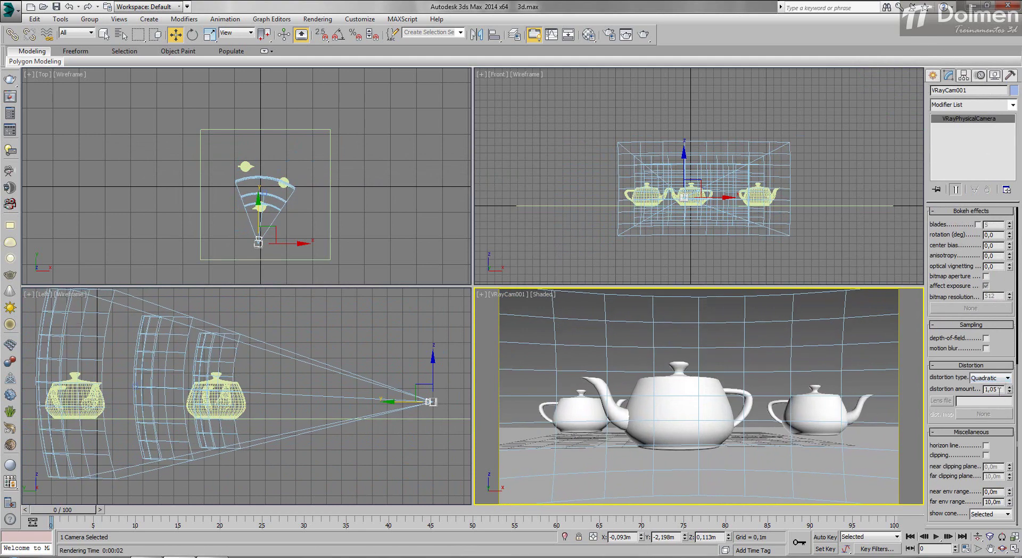
key("Return")
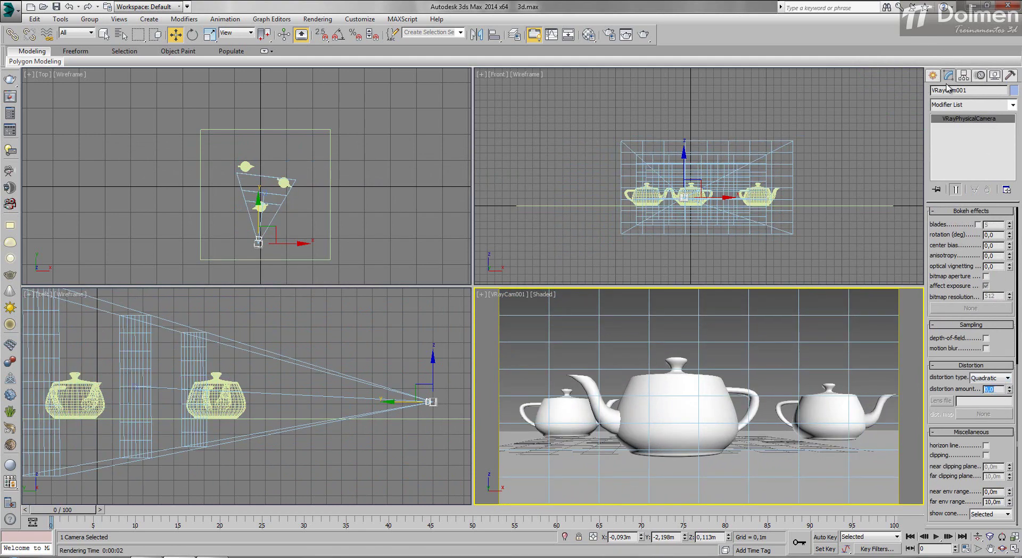
- Draw a thin box wall behind the teapots in the Top view, about 2.46 m wide, 0.062 m long and 0.923 m high
left_click(932, 76)
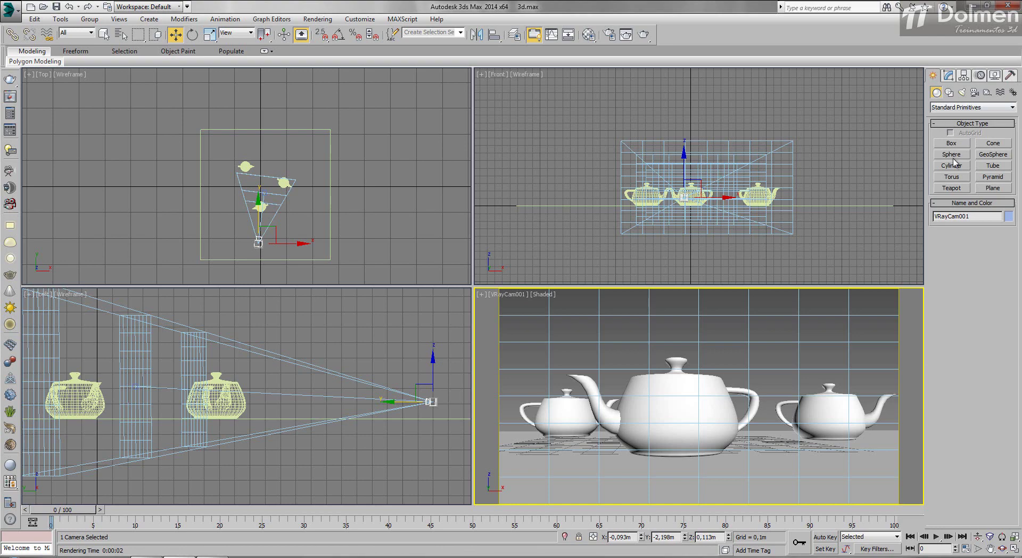
left_click(951, 143)
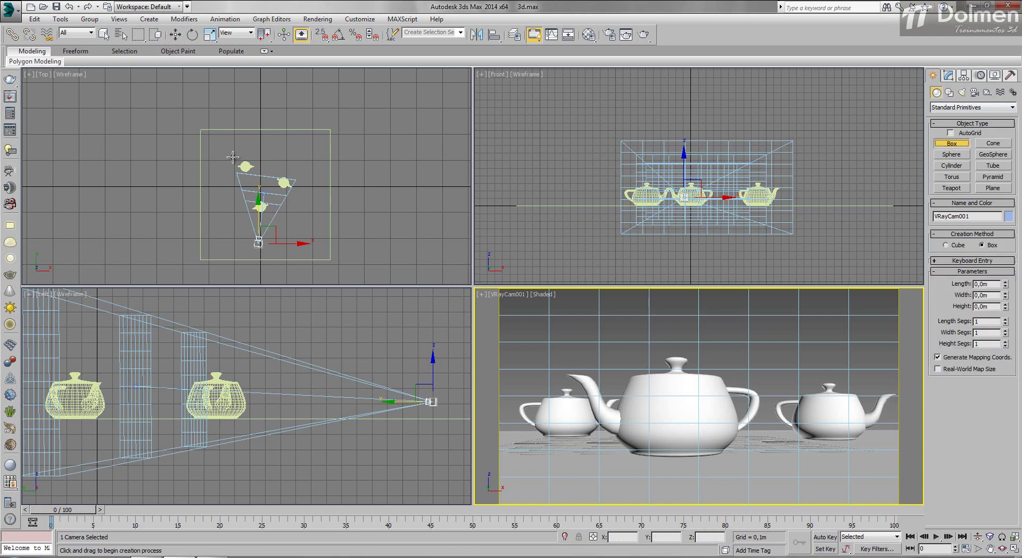
left_click_drag(240, 157, 304, 158)
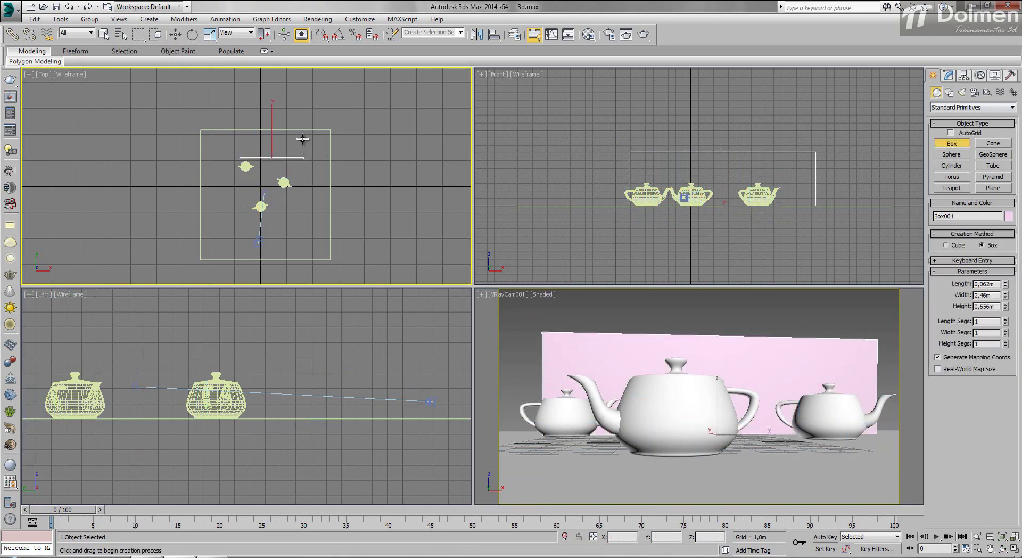
left_click(302, 136)
key("w")
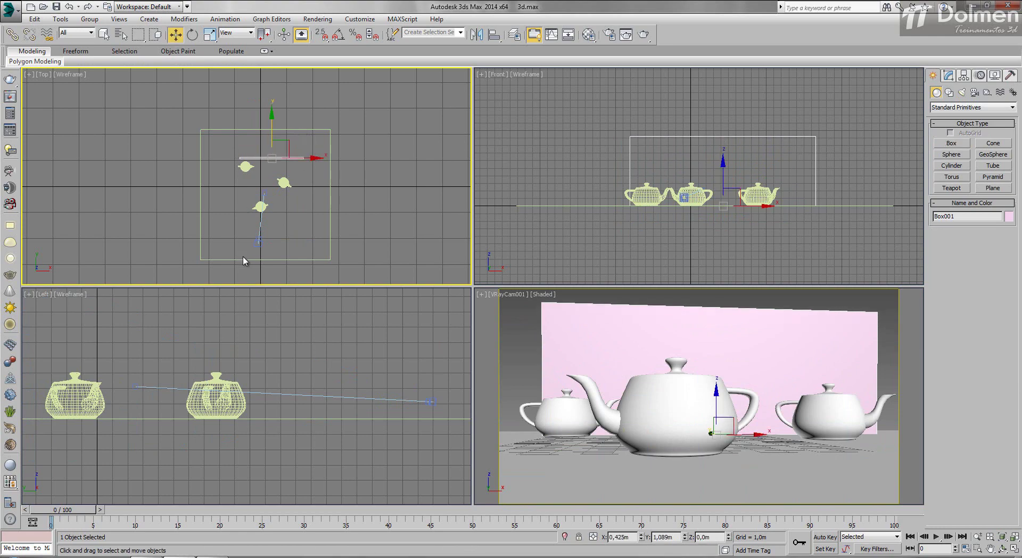
- Try a strong positive Quadratic distortion on the camera, about 3.3, and reset the distortion amount to 0
left_click(259, 243)
left_click(952, 75)
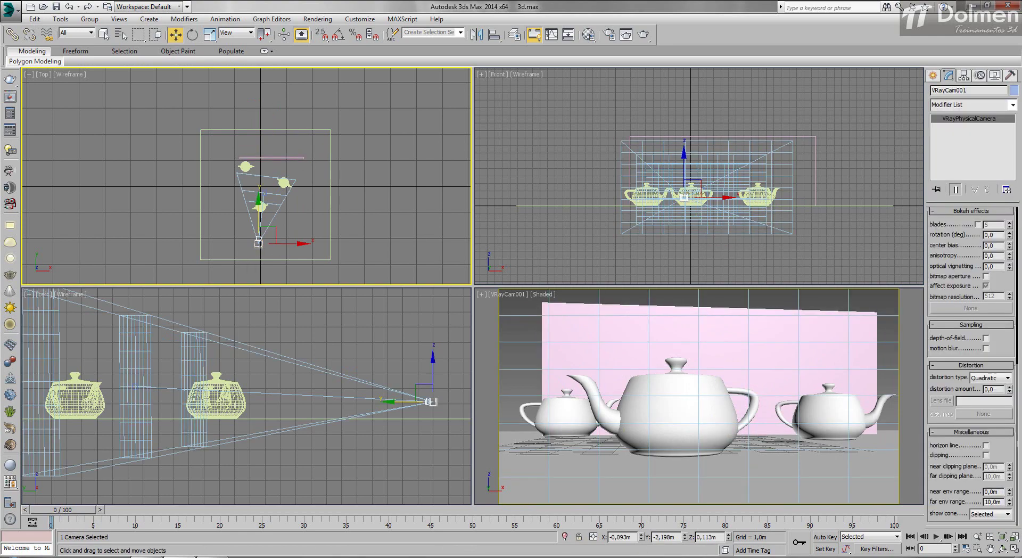
left_click(1009, 391)
left_click_drag(1009, 392, 1006, 218)
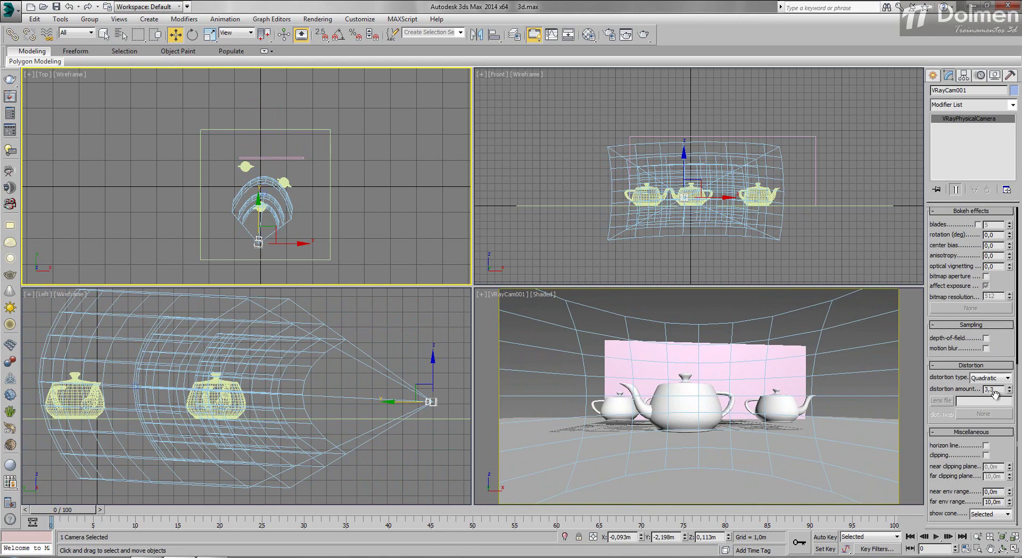
key("Return")
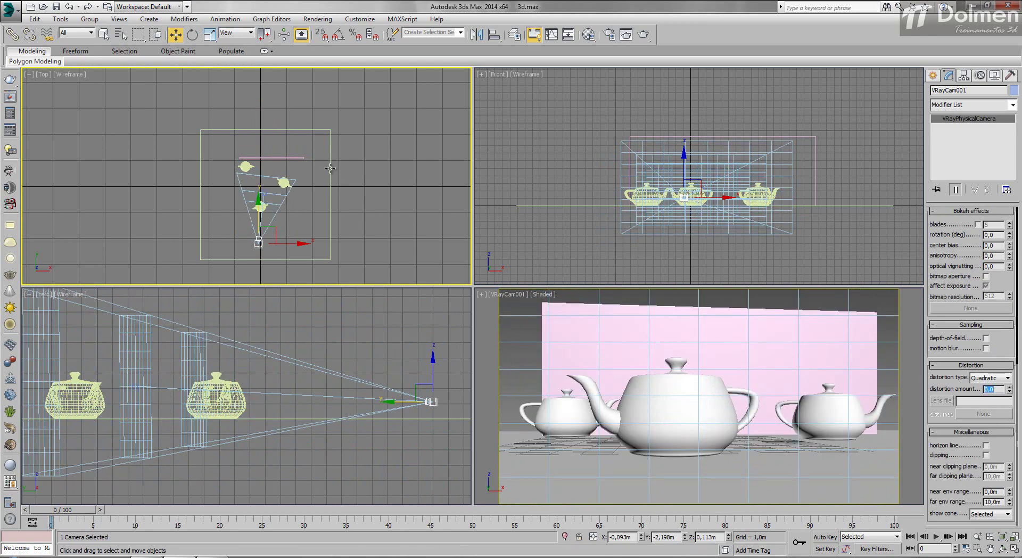
- Move the wall slightly farther behind the teapots and make one copy of it rotated 90 degrees with angle snap
left_click(274, 157)
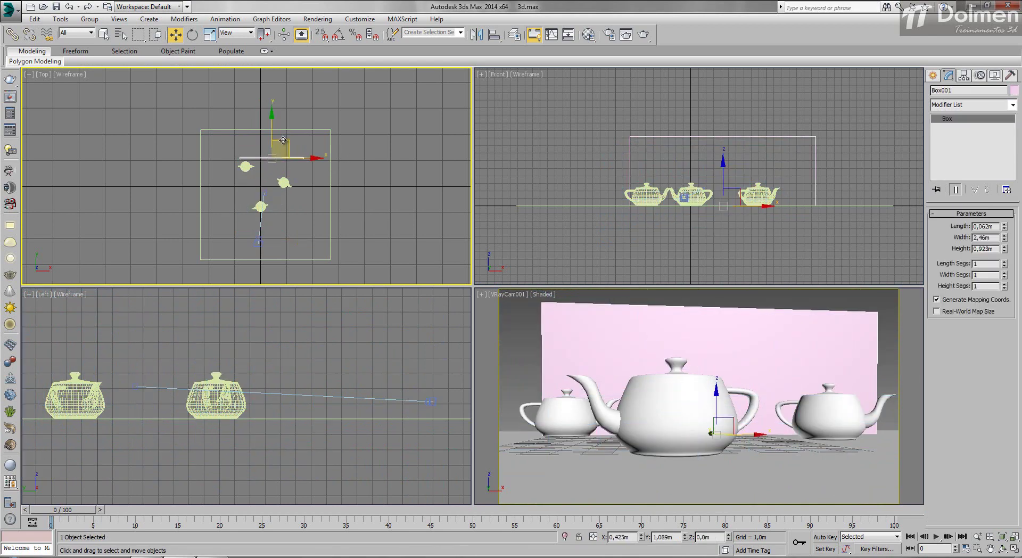
left_click_drag(282, 140, 277, 130)
key("e")
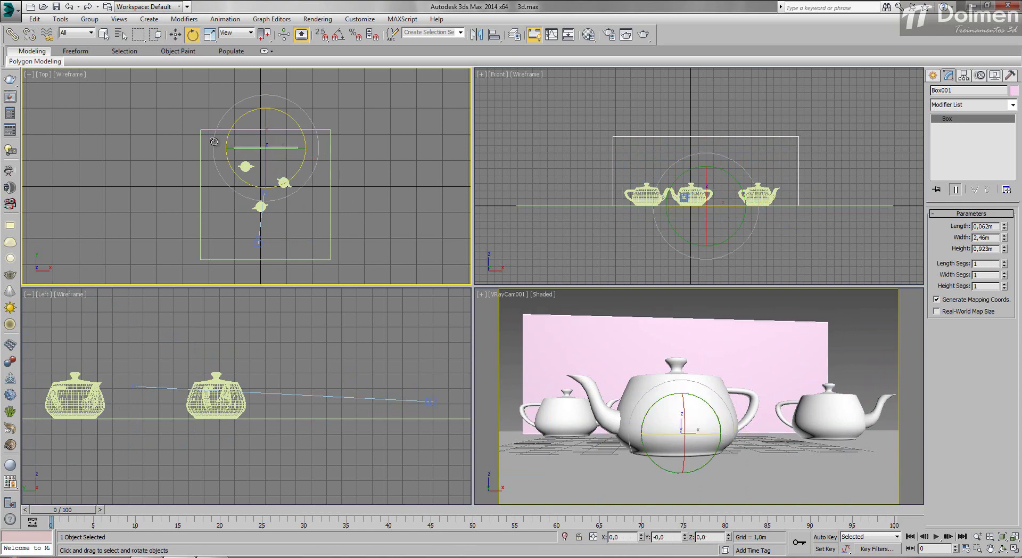
key("alt+a")
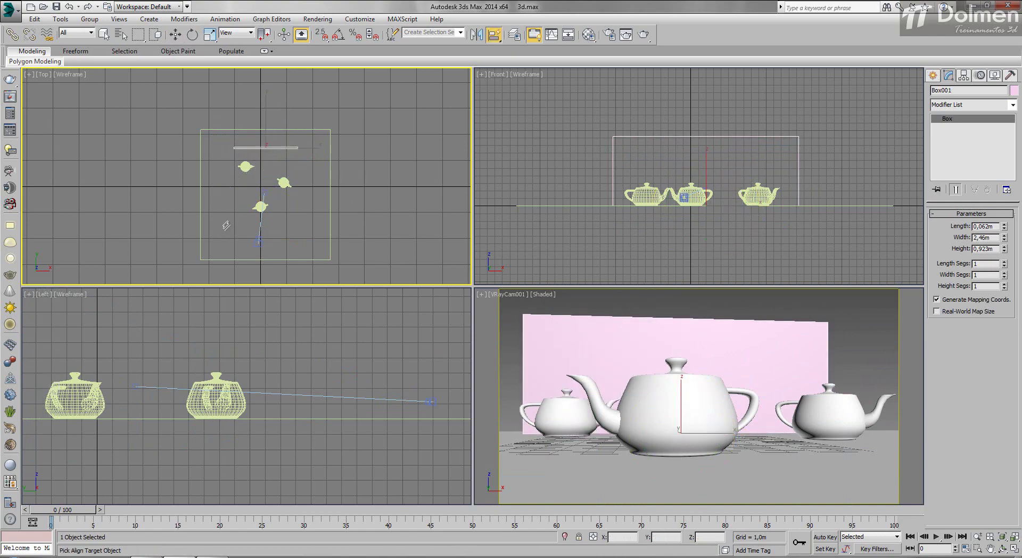
key("a")
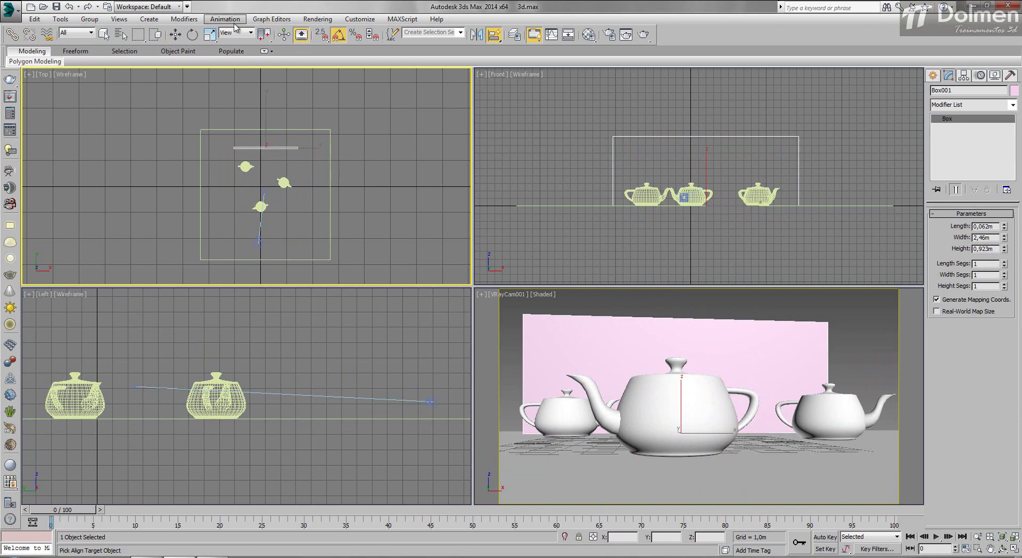
left_click(192, 34)
left_click_drag(219, 176, 230, 228, "shift")
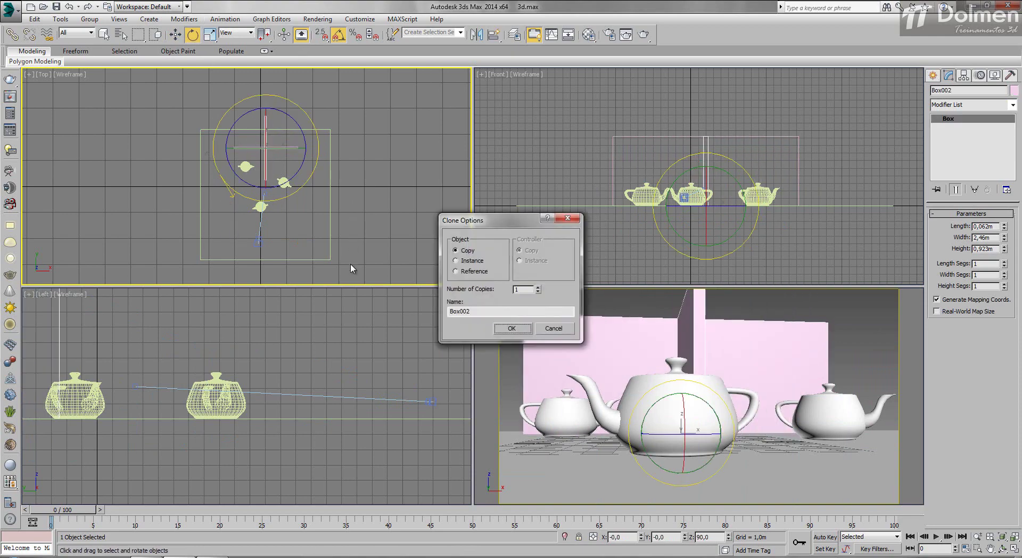
left_click(510, 329)
- Move the rotated wall copy to the left end of the back wall and turn on vertex snapping
key("w")
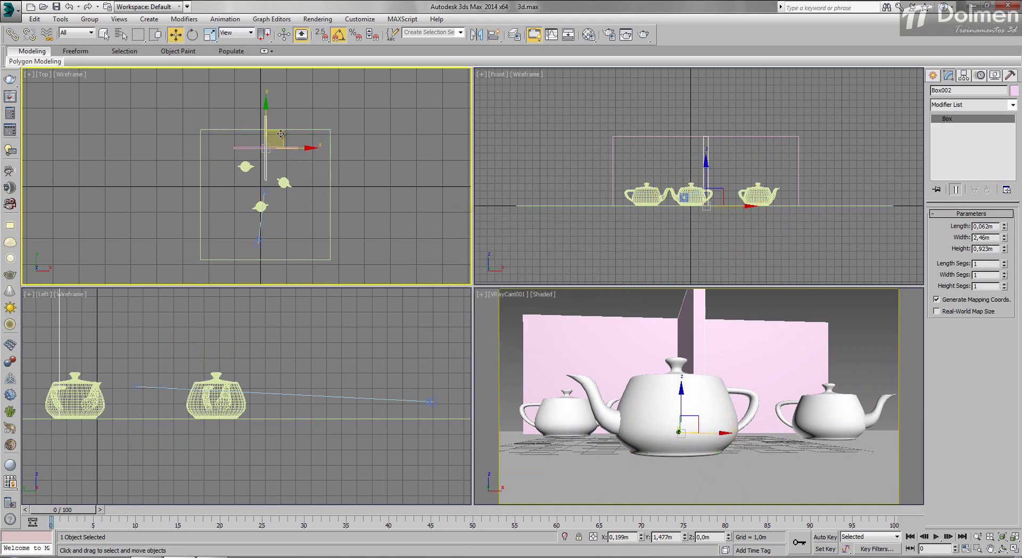
mouse_move(279, 136)
left_mouse_down()
mouse_move(249, 158)
mouse_move(223, 141)
mouse_move(252, 142)
left_mouse_up()
scroll(242, 151, "up", 8)
key("s")
scroll(253, 142, "down", 3)
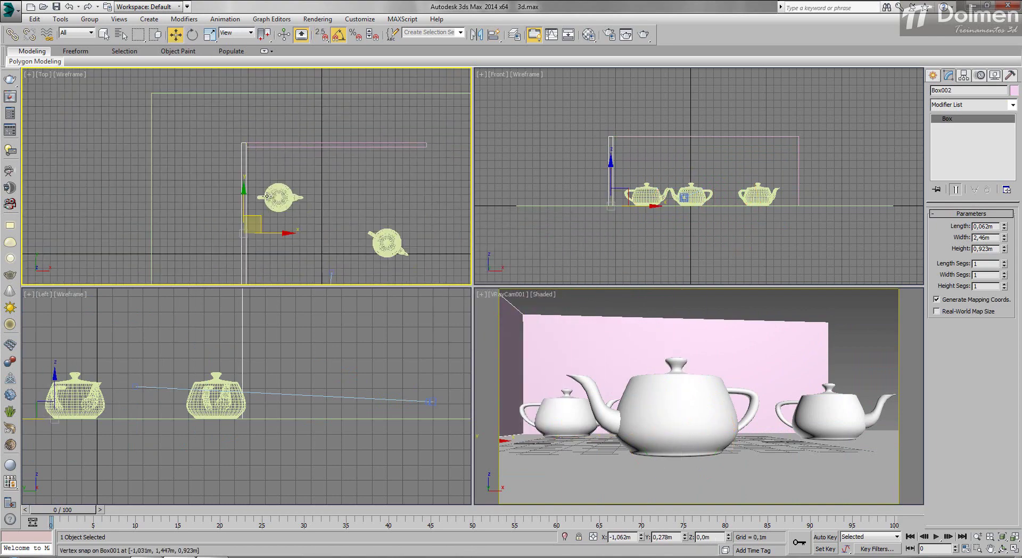
- Copy the side wall across the scene and snap the copy to the back wall's right end
left_click_drag(277, 234, 473, 94, "shift")
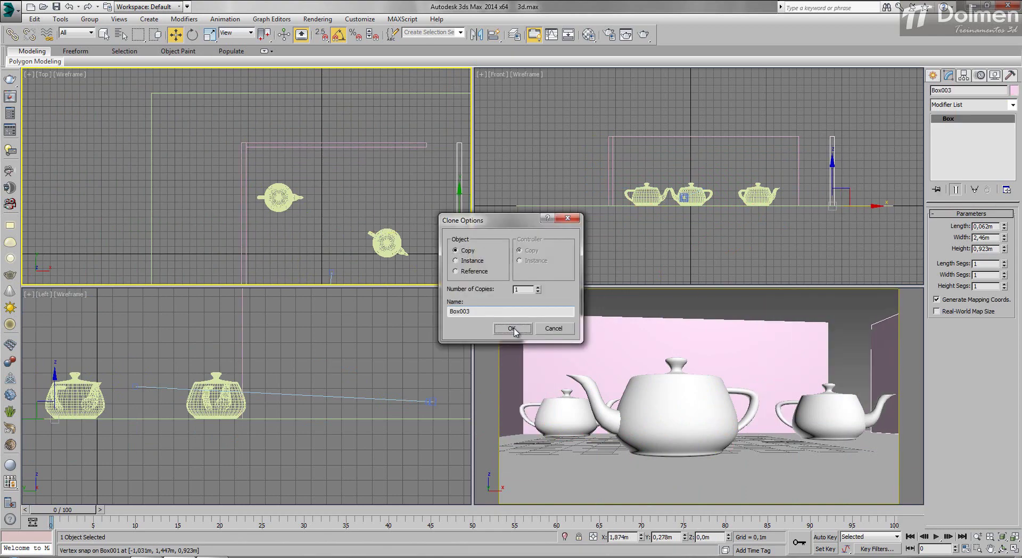
key("Return")
scroll(458, 149, "up", 5)
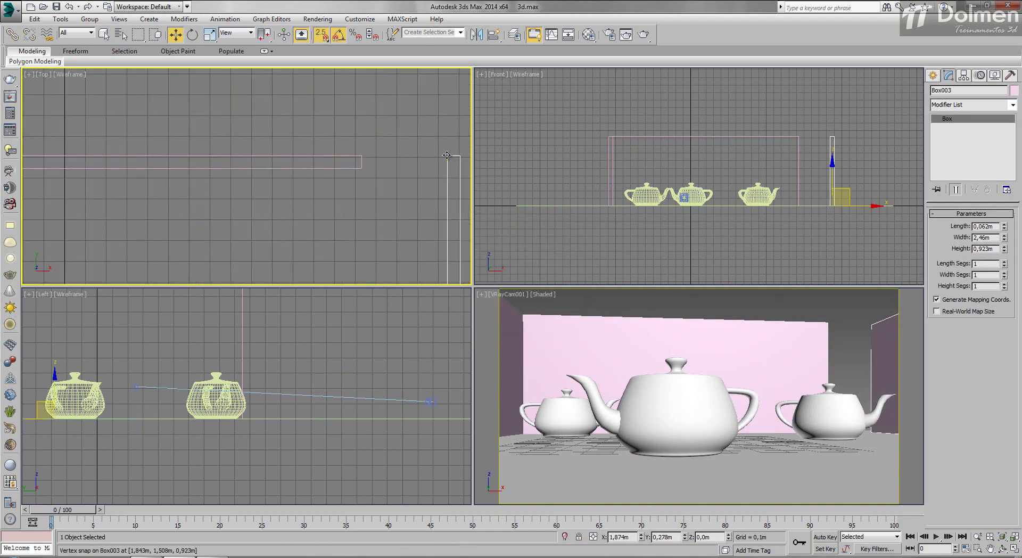
left_click_drag(433, 155, 349, 155)
left_click(368, 122)
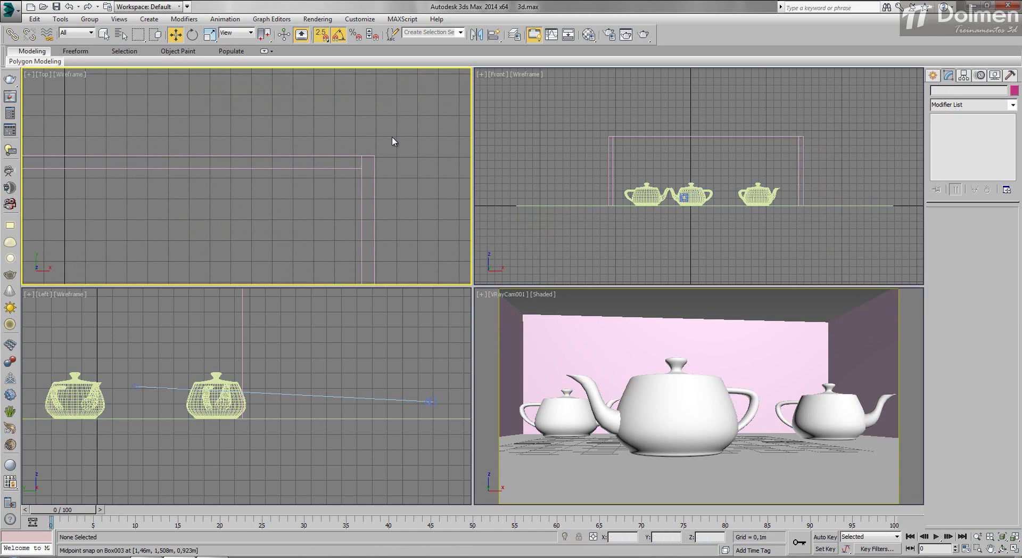
- Try a Quadratic distortion amount of about -2.53 on the camera, turn snapping off and reset the amount to 0
scroll(399, 79, "down", 6)
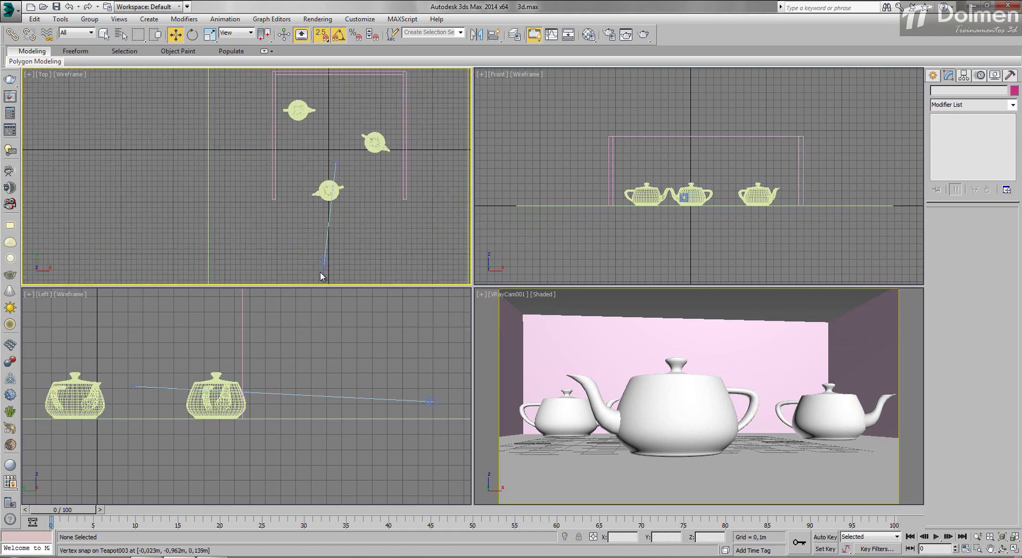
left_click(324, 264)
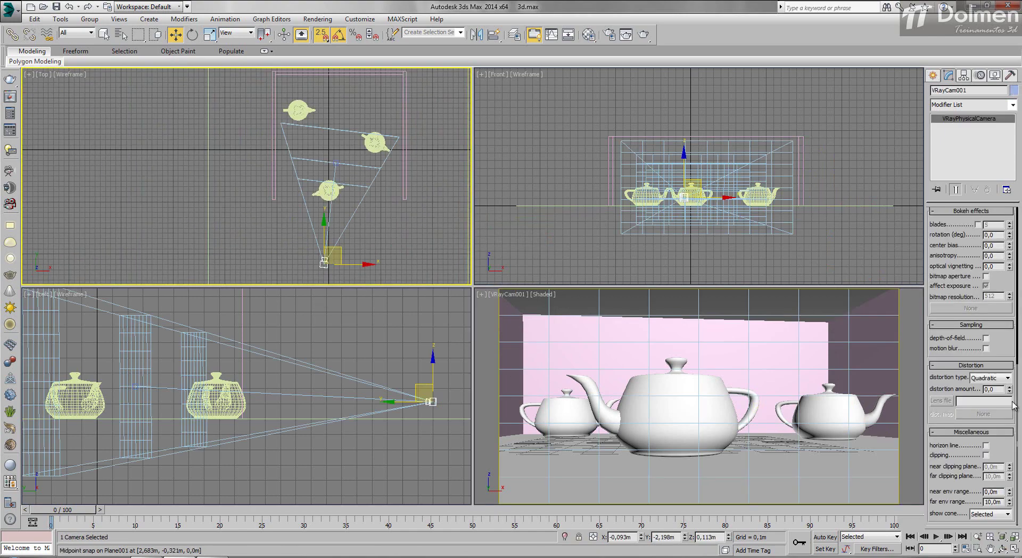
mouse_move(1009, 390)
left_mouse_down()
mouse_move(1016, 155)
mouse_move(1017, 514)
left_mouse_up()
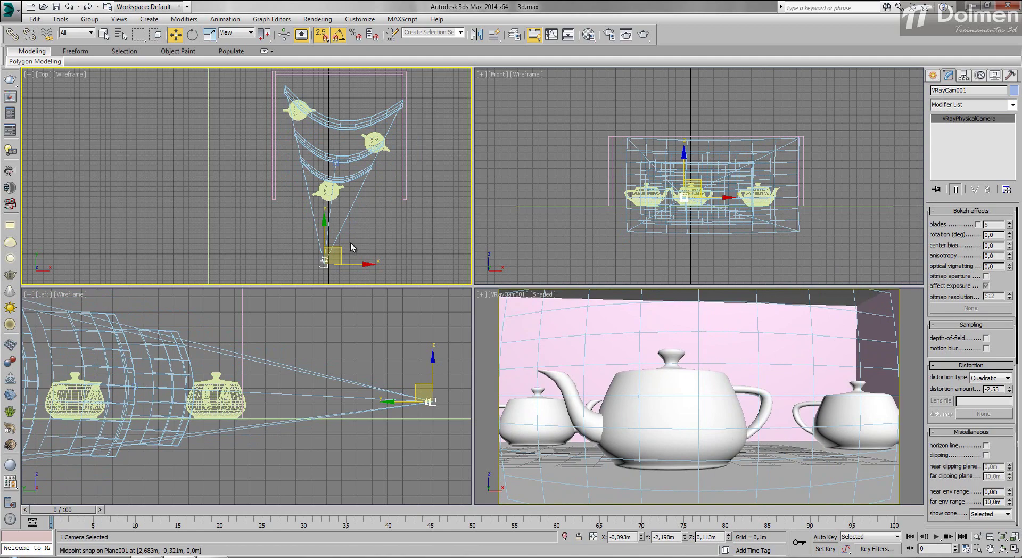
left_click_drag(326, 237, 356, 212)
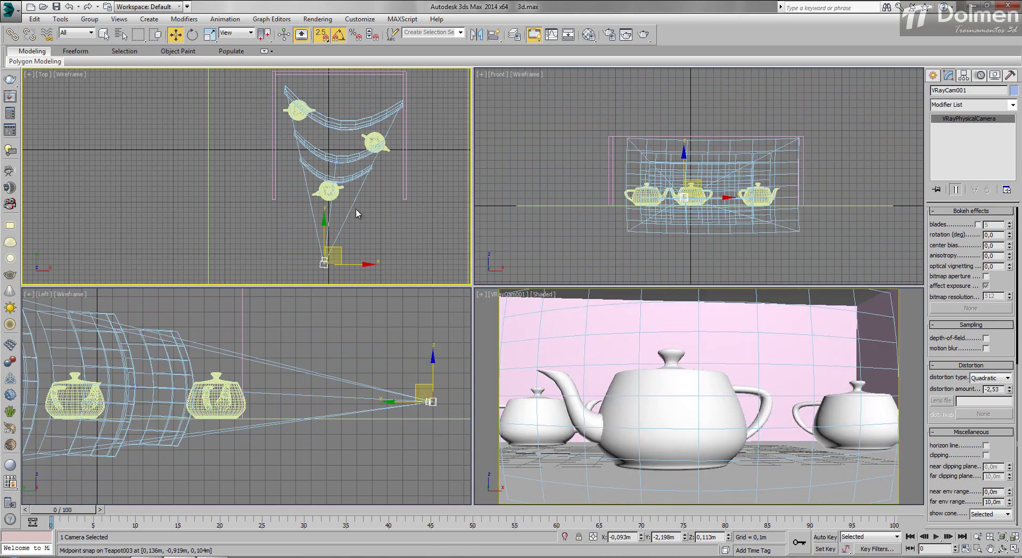
key("s")
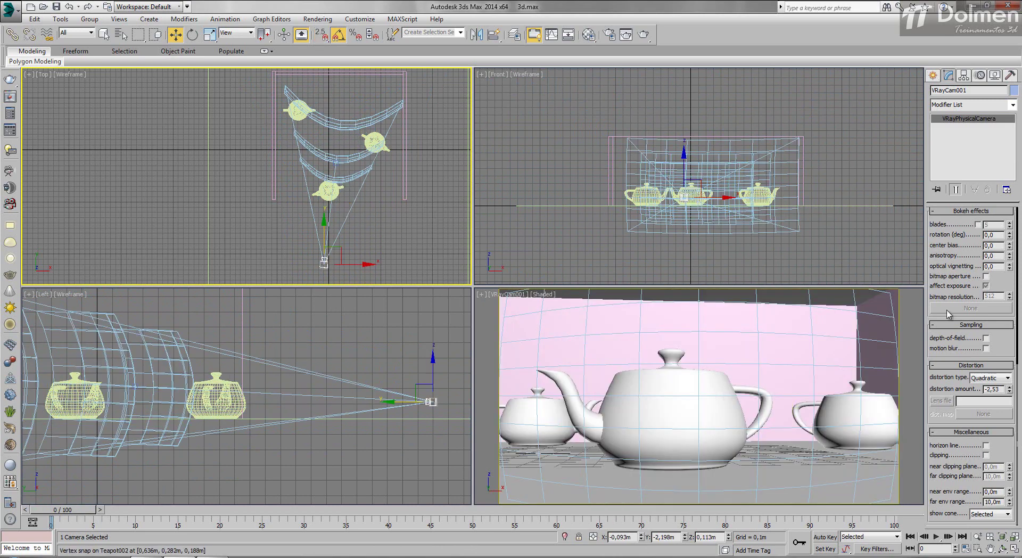
key("Return")
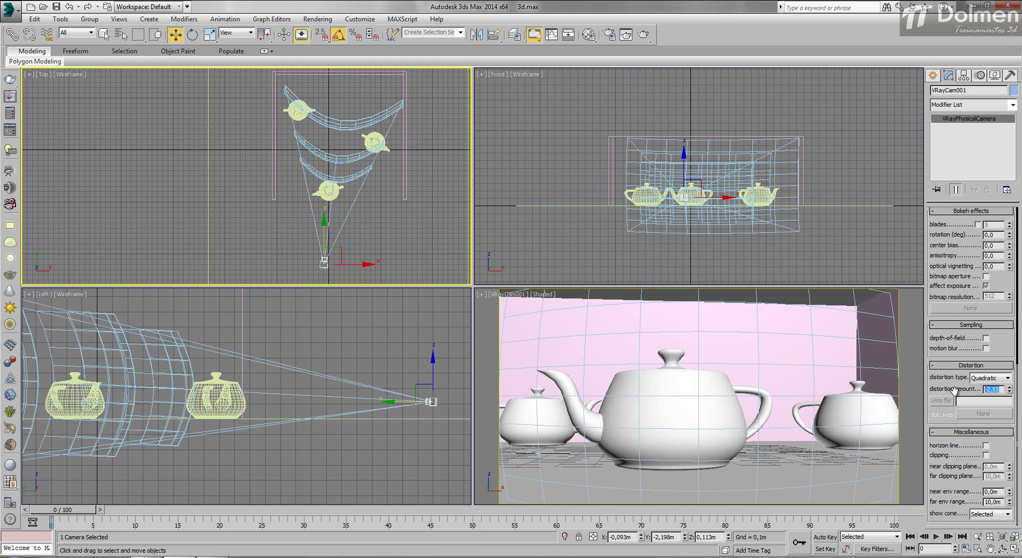
type("0")
key("Return")
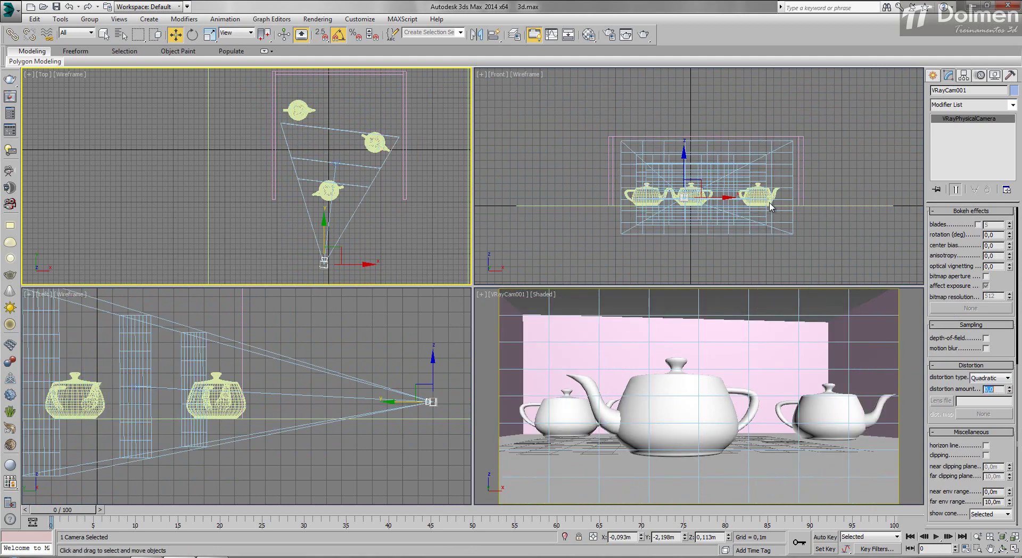
- Try Cubic distortion with amounts of about 0.12 and 0.27, and return the camera to Quadratic with amount 0
left_click(993, 378)
left_click(993, 394)
left_click_drag(1008, 390, 1010, 380)
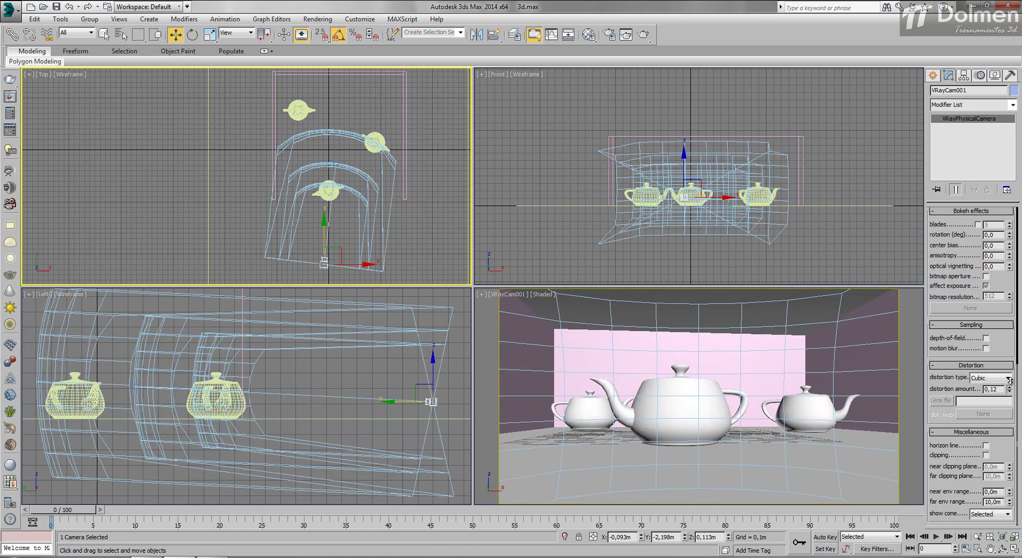
mouse_move(1009, 380)
left_mouse_down()
mouse_move(1013, 461)
mouse_move(1004, 383)
left_mouse_up()
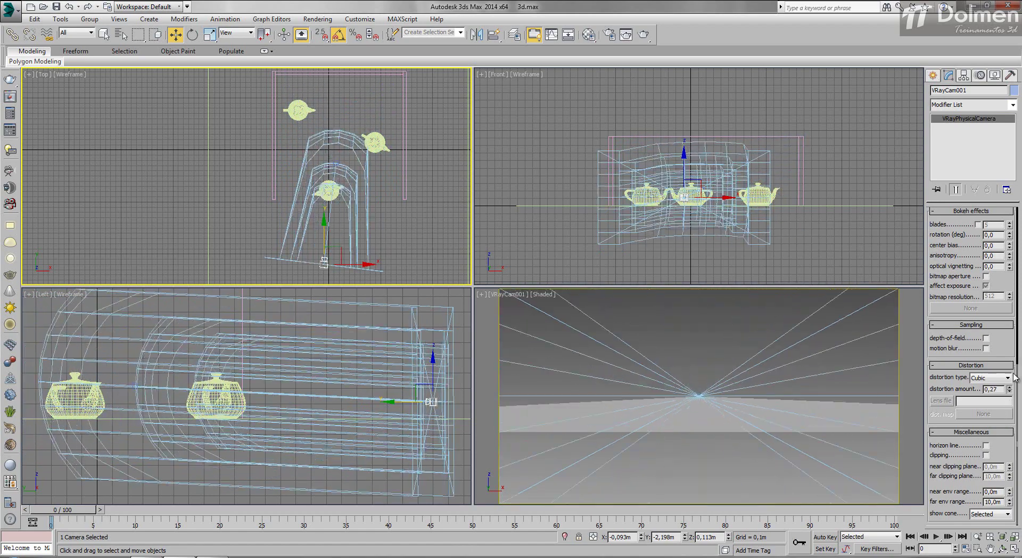
left_click(1003, 380)
left_click(994, 386)
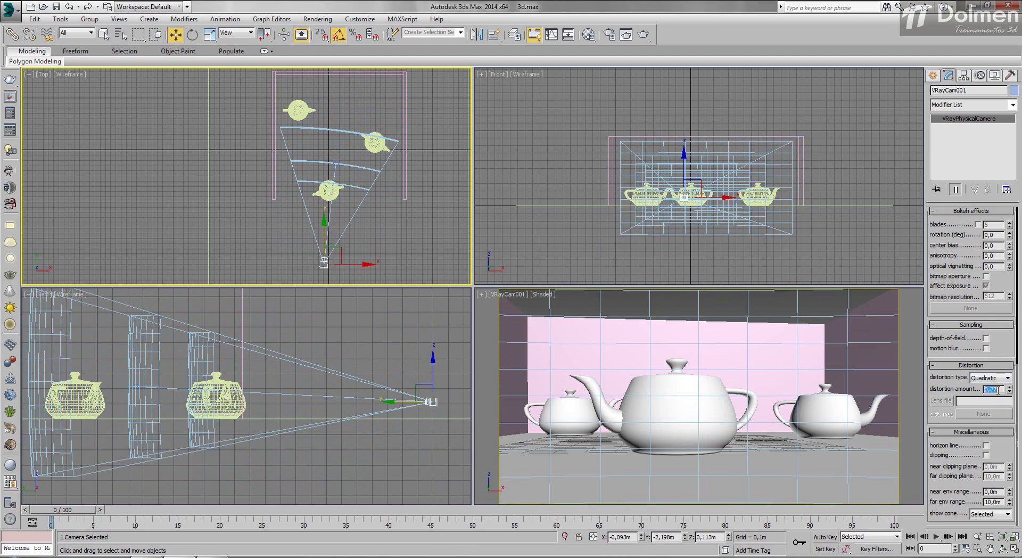
type("0")
key("Return")
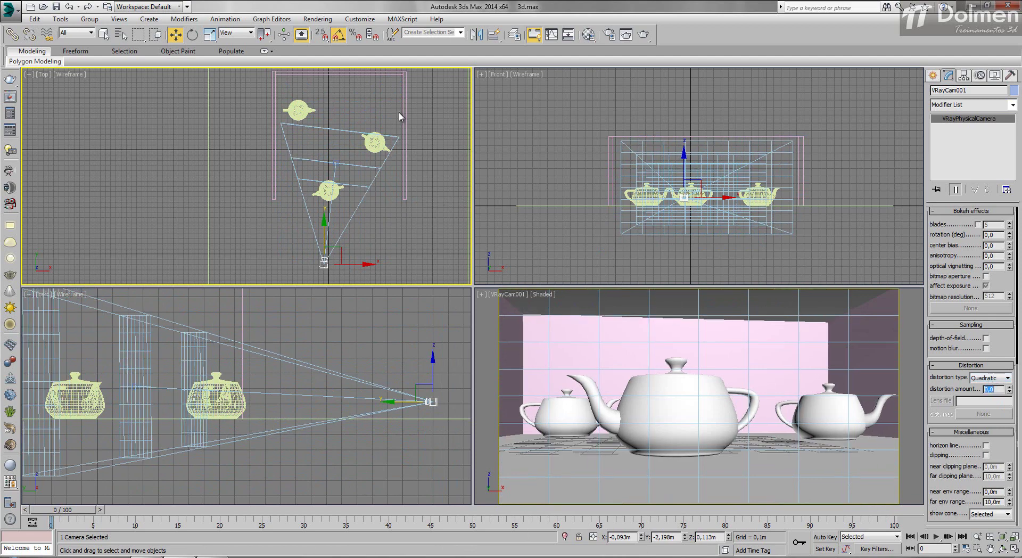
- Delete the three box walls around the teapots
middle_click_drag(401, 117, 407, 166)
left_click_drag(317, 151, 263, 144)
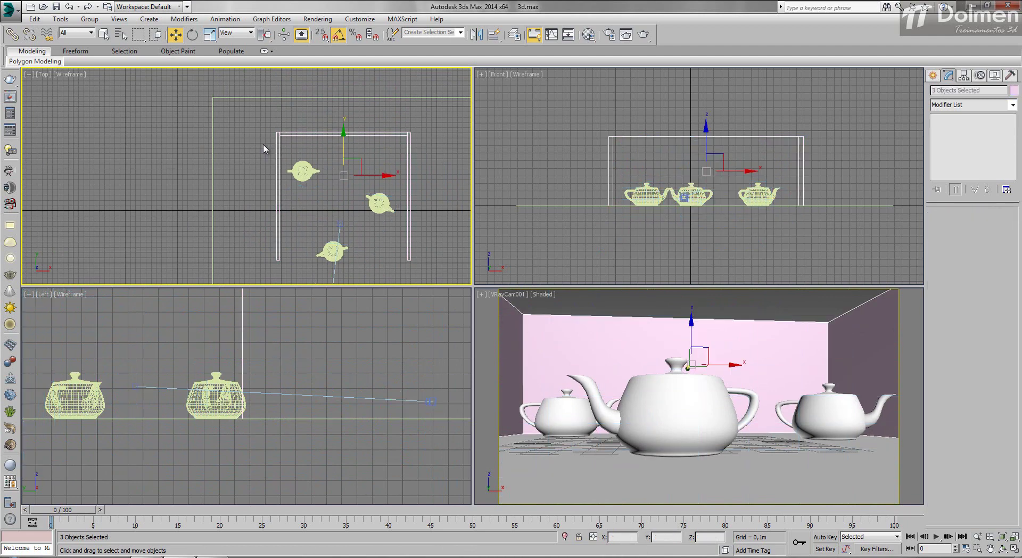
key("Delete")
- Turn on the camera's horizon line and raise the camera slightly in the Left view to Z 0.12 m
middle_click_drag(328, 320, 330, 208)
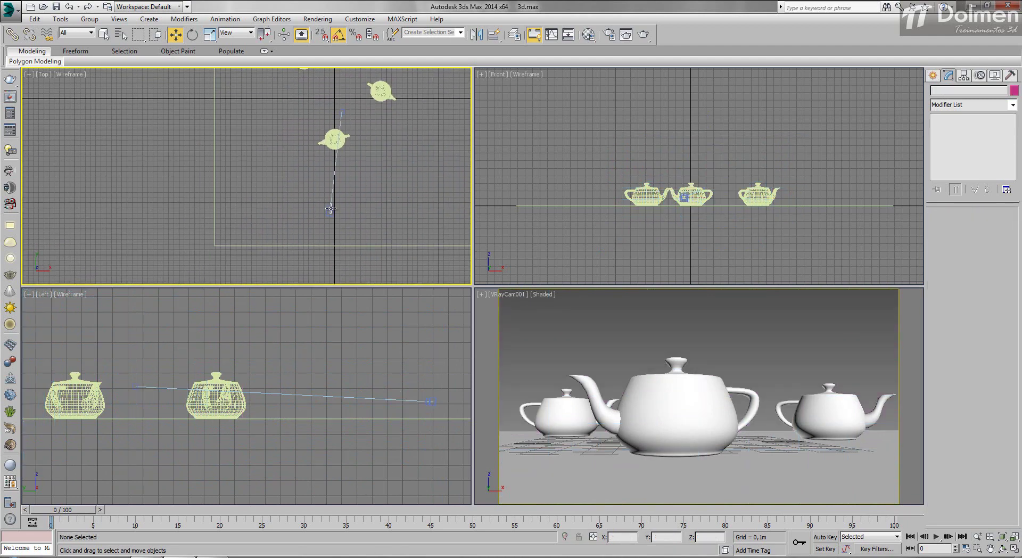
left_click(327, 213)
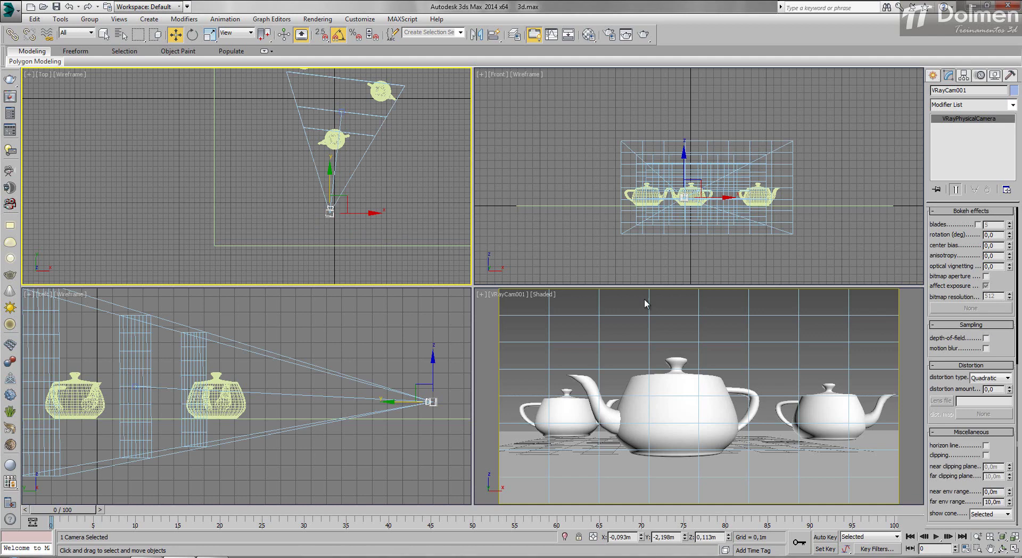
left_click(985, 445)
left_click(765, 419)
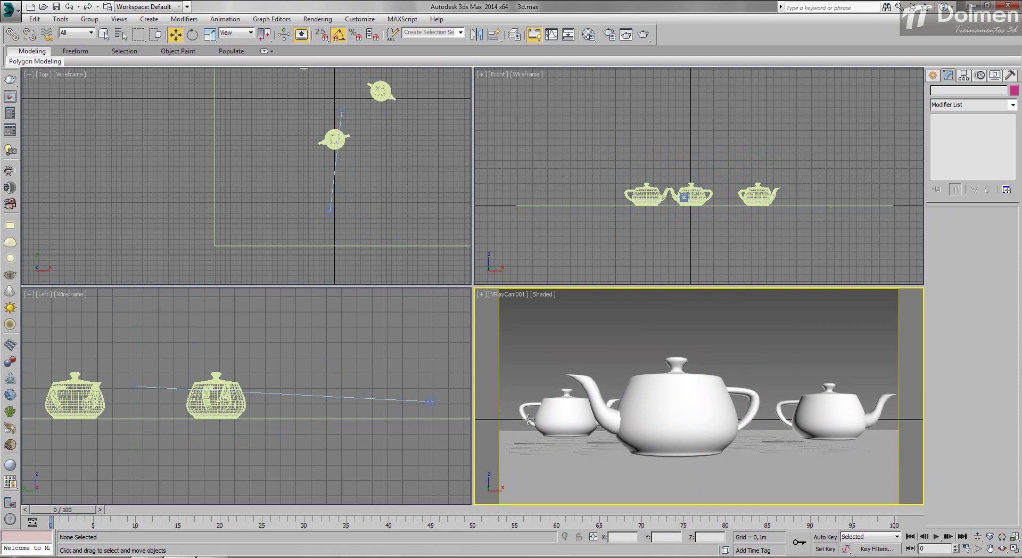
left_click(326, 215)
mouse_move(435, 373)
left_mouse_down()
mouse_move(445, 299)
mouse_move(447, 396)
mouse_move(453, 370)
left_mouse_up()
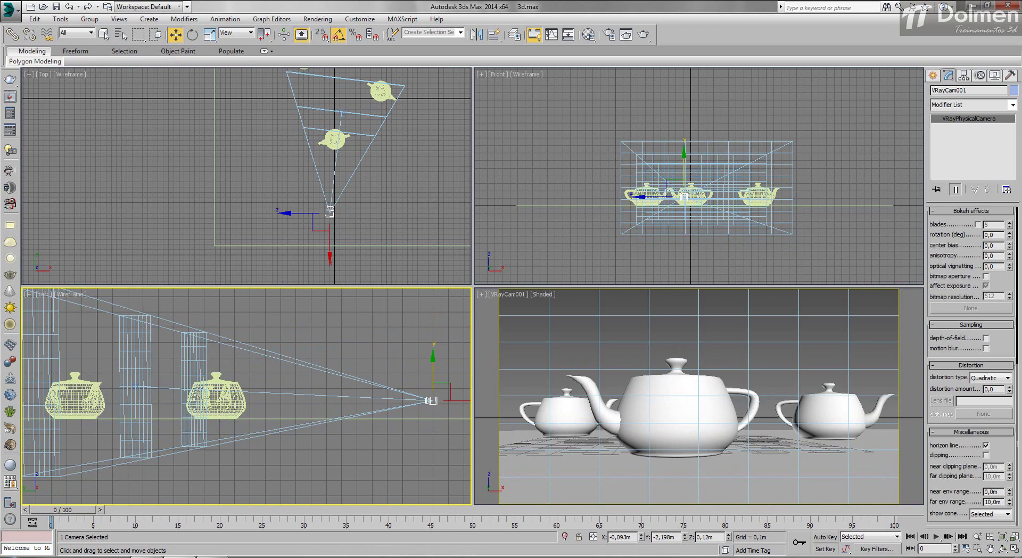
- Turn off the camera's horizon line and enable its clipping option
left_click(985, 446)
left_click(986, 455)
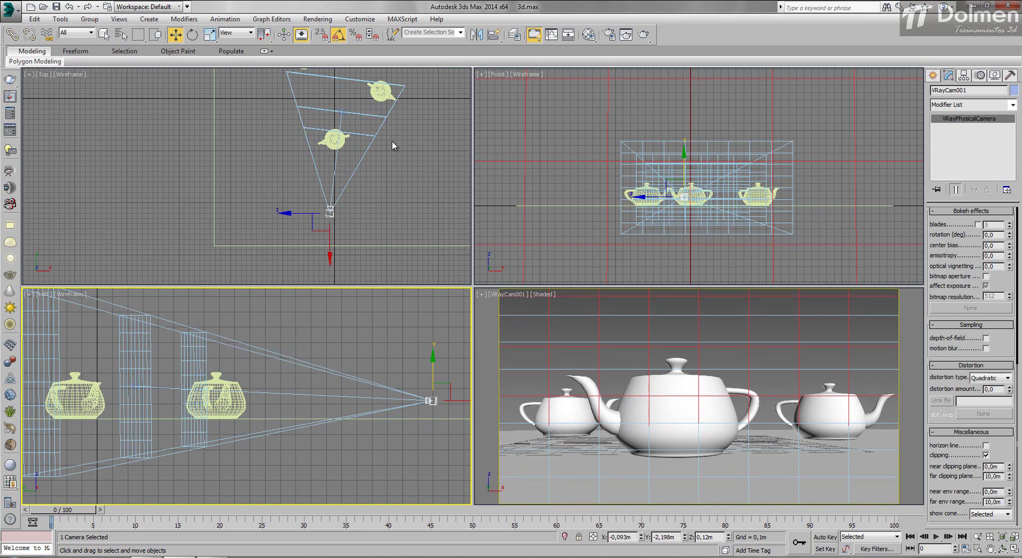
- Create a thin box wall about 3.5 m wide and 0.09 m deep between the camera and the front teapot
left_click(932, 76)
left_click(951, 143)
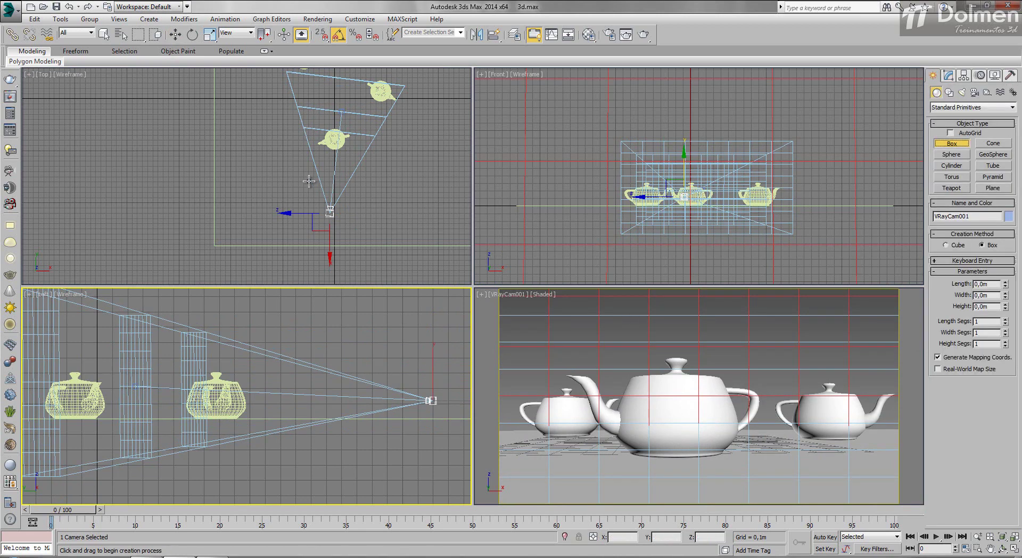
left_click(298, 189)
left_click_drag(298, 189, 439, 190)
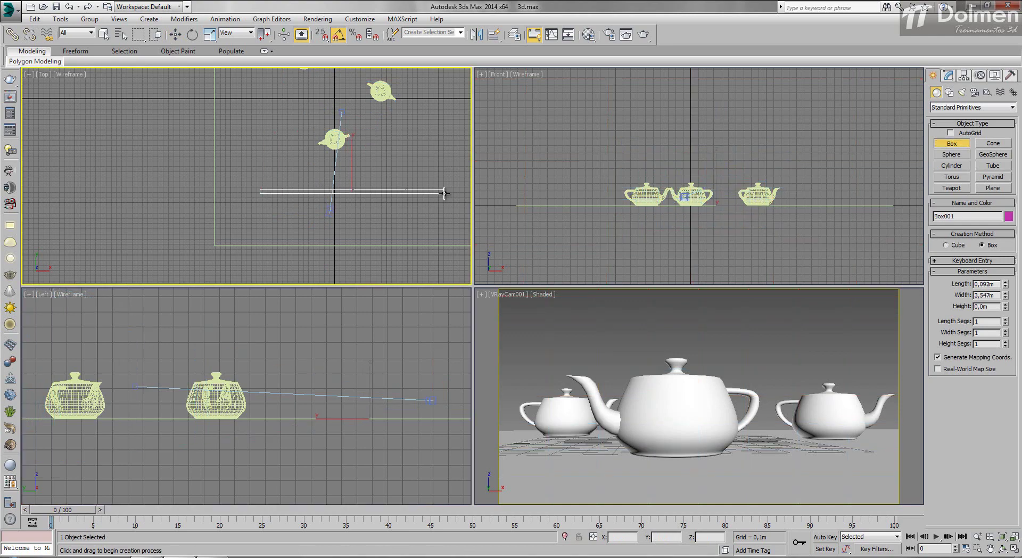
key("w")
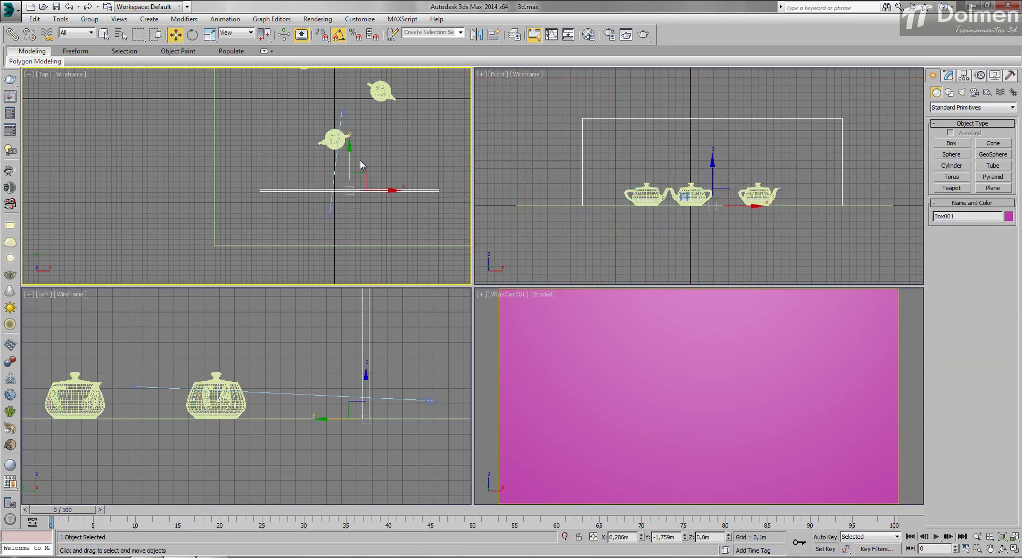
- Select the V-Ray camera and raise its near clipping plane to 0.512 m, beyond the box wall
left_click(329, 212)
middle_click_drag(329, 213, 312, 234)
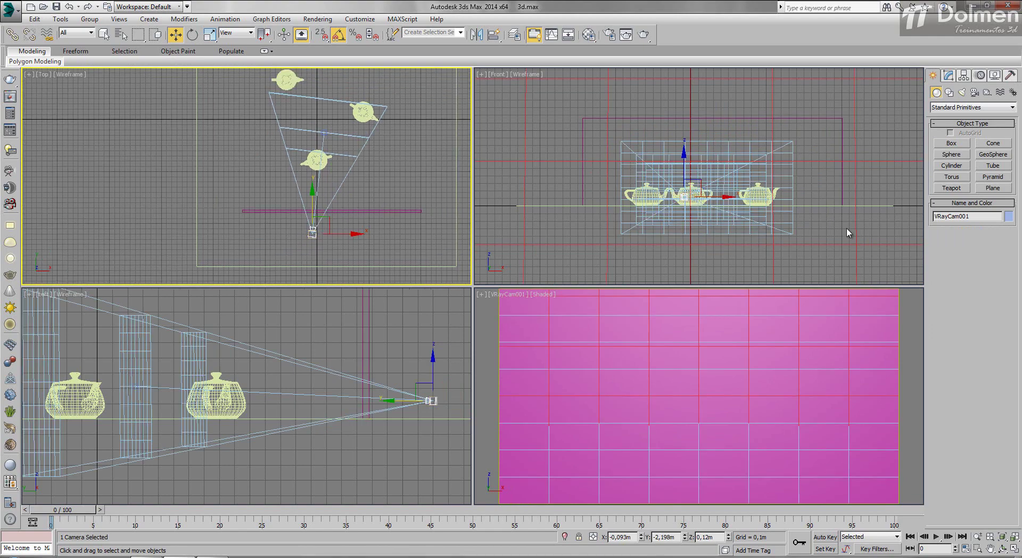
left_click(947, 76)
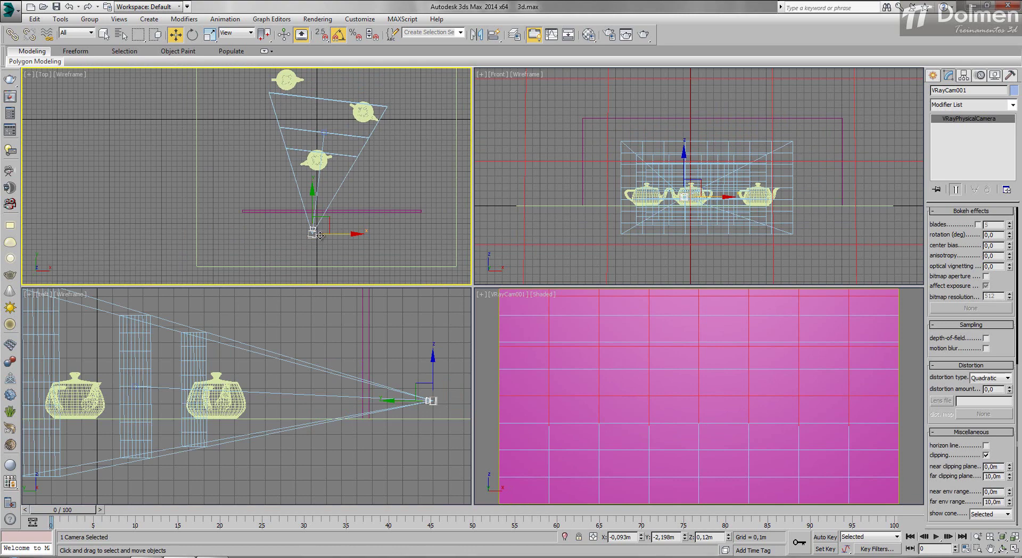
scroll(971, 373, "up", 1)
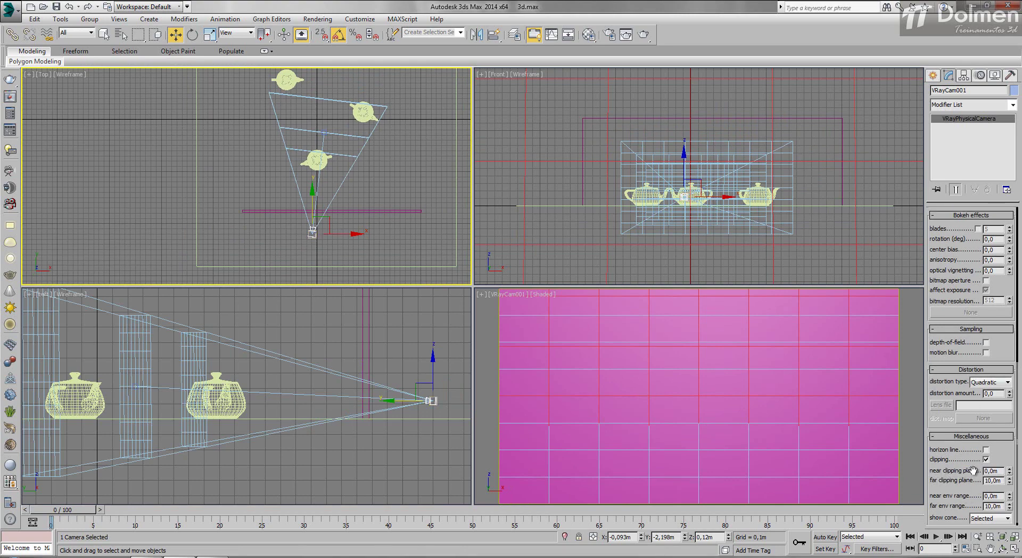
left_click_drag(1006, 468, 1007, 453)
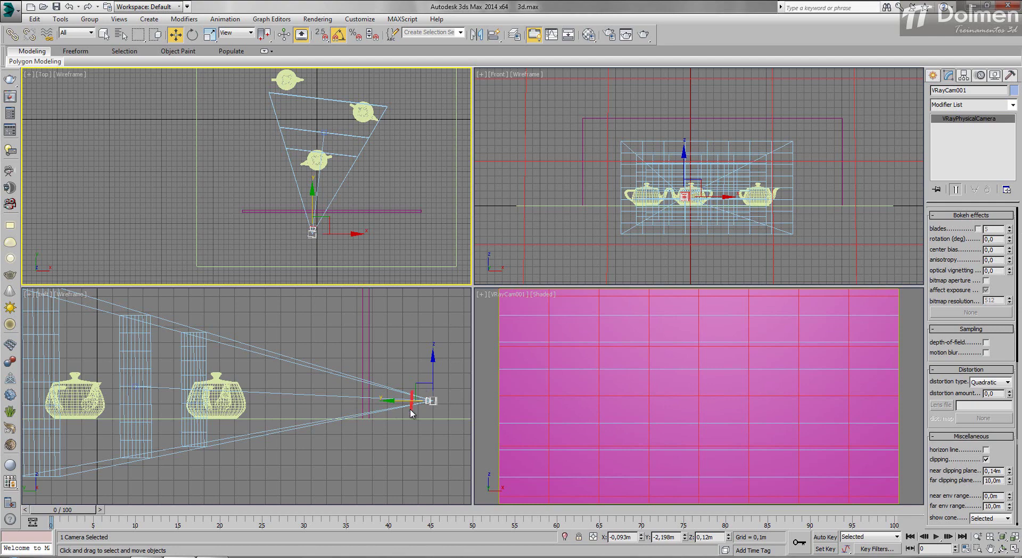
scroll(323, 243, "up", 5)
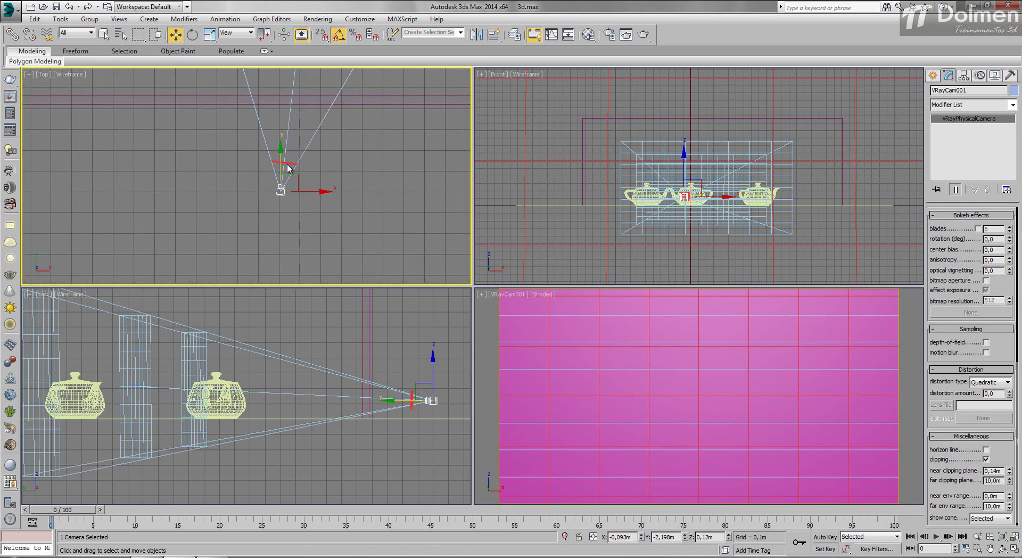
middle_click_drag(281, 165, 296, 224)
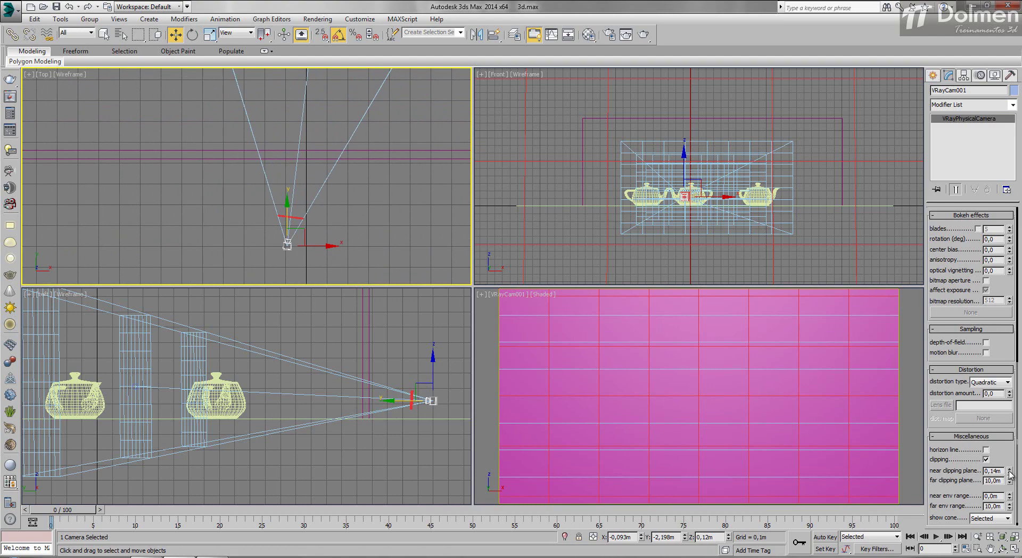
left_click_drag(1010, 473, 1019, 340)
right_click(653, 397)
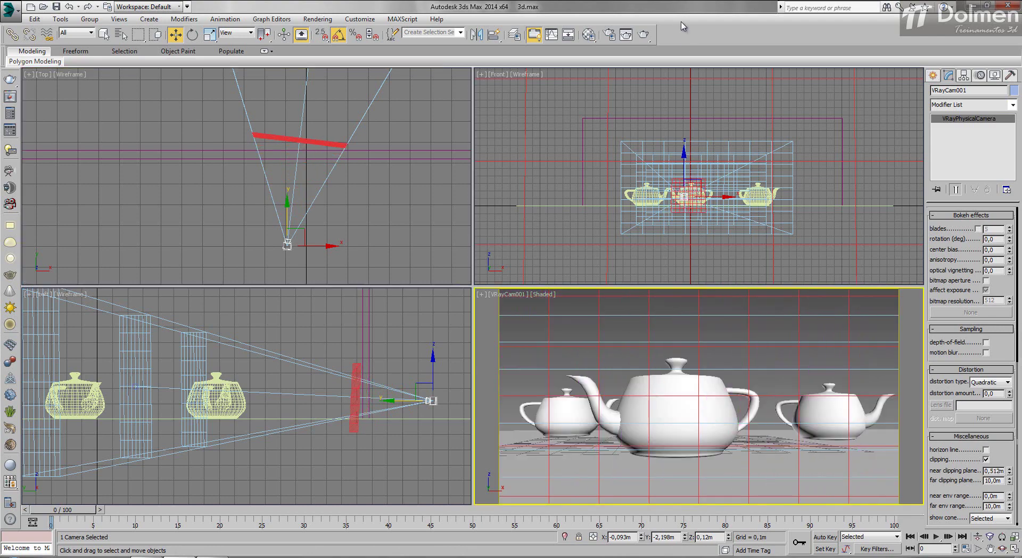
- Render the clipped camera view, close the render, and move the camera slightly forward in the Top view to Y -2.186 m
left_click(645, 36)
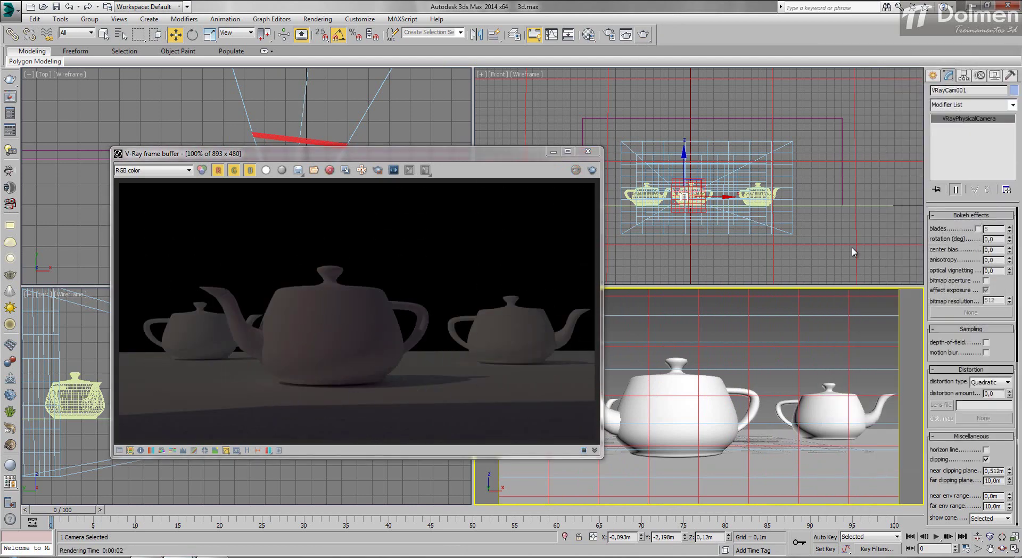
left_click(588, 153)
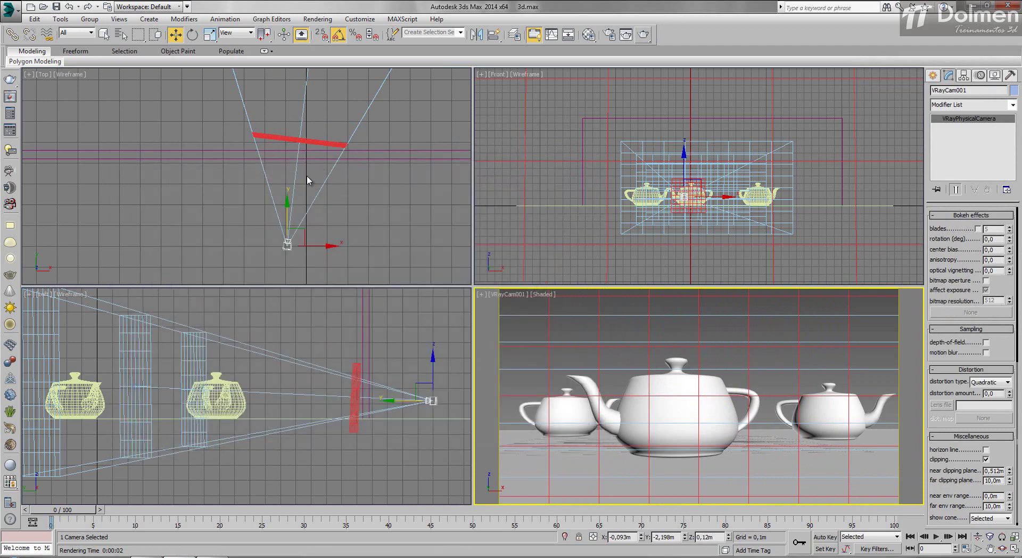
scroll(335, 194, "down", 3)
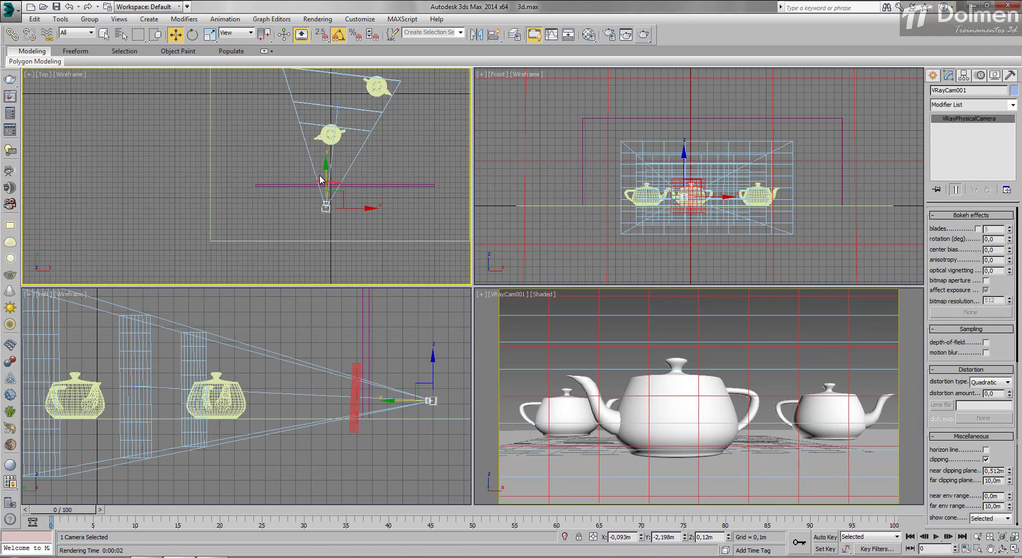
mouse_move(329, 180)
left_mouse_down()
mouse_move(328, 153)
mouse_move(331, 181)
left_mouse_up()
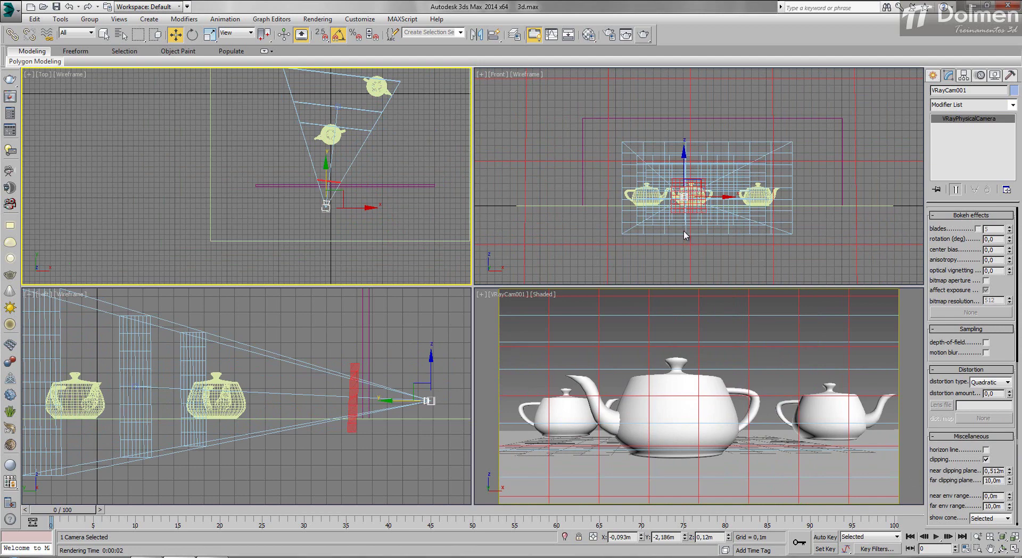
- Turn off the camera's clipping option and delete the box wall in front of it
left_click(986, 459)
left_click(986, 461)
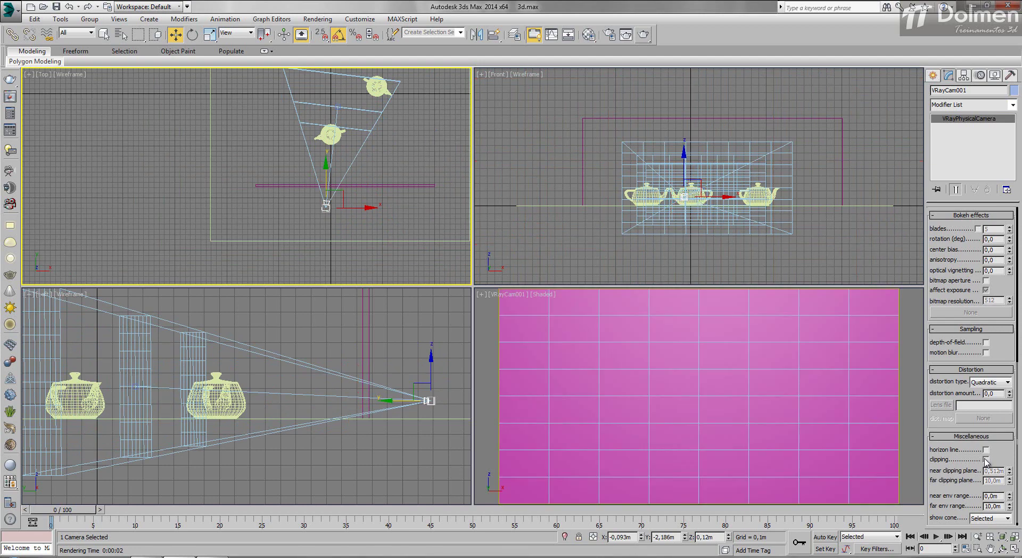
left_click(400, 187)
key("Delete")
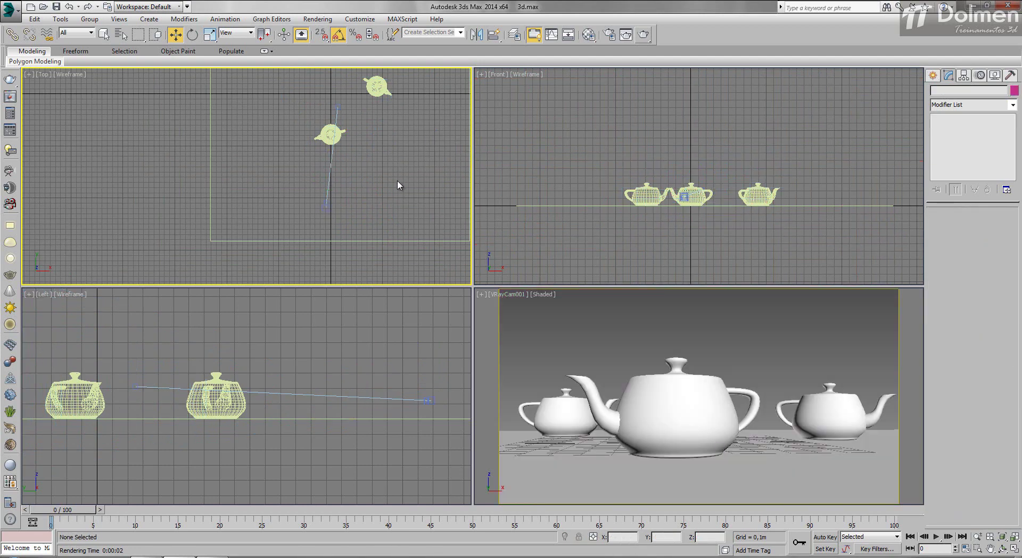
- Reselect the V-Ray camera, render its view as an exposure reference, and move the render window clear of the camera in the Top view
left_click(324, 205)
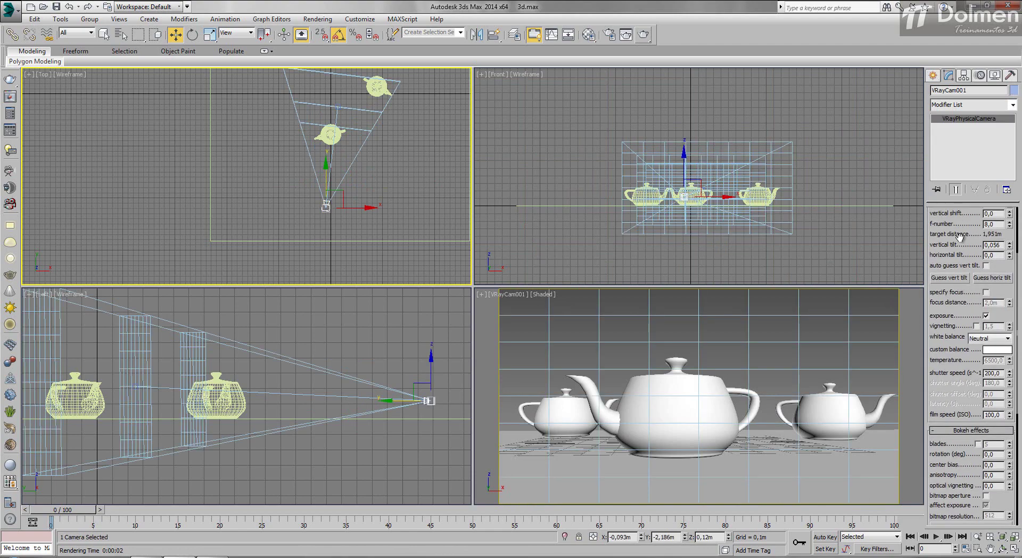
scroll(957, 239, "up", 5)
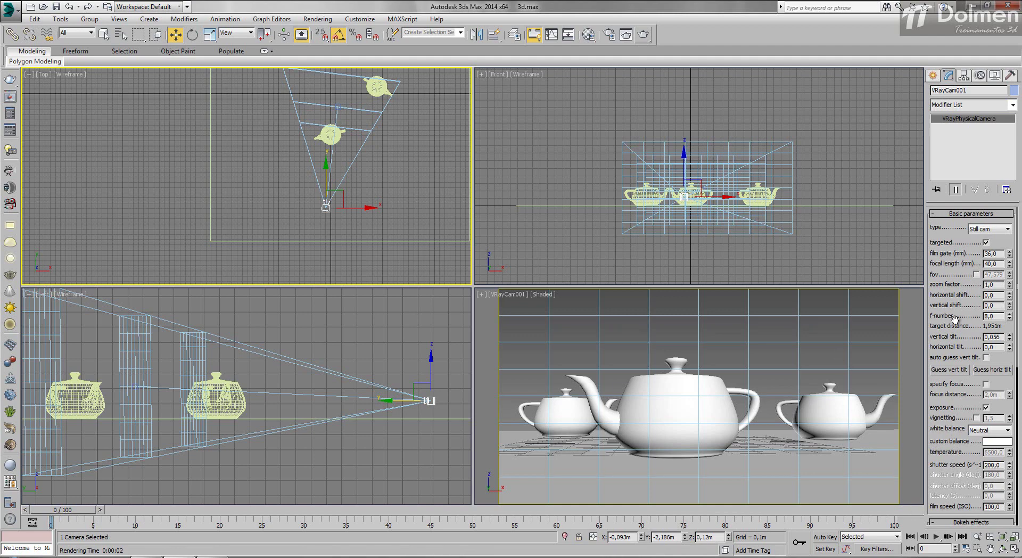
left_click(686, 335)
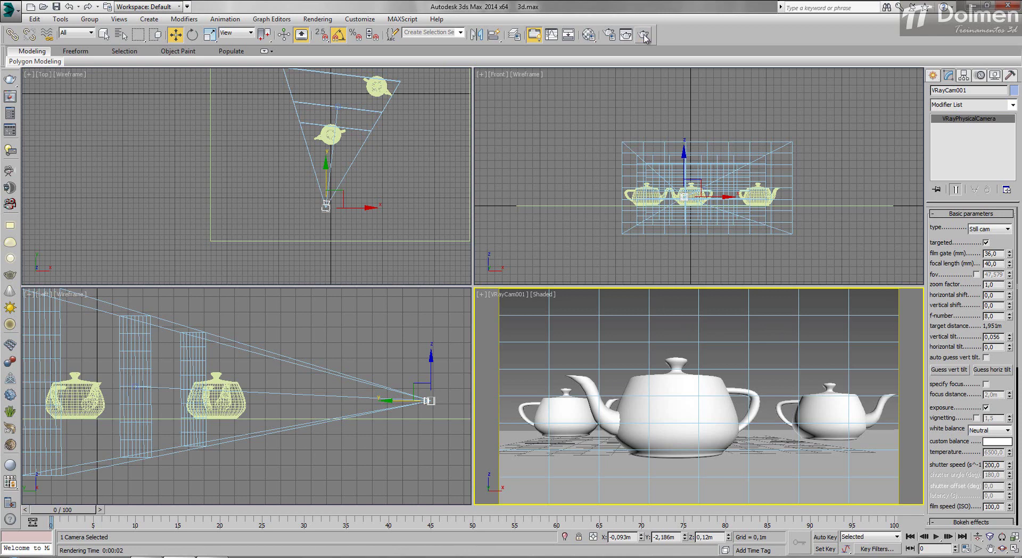
left_click(643, 35)
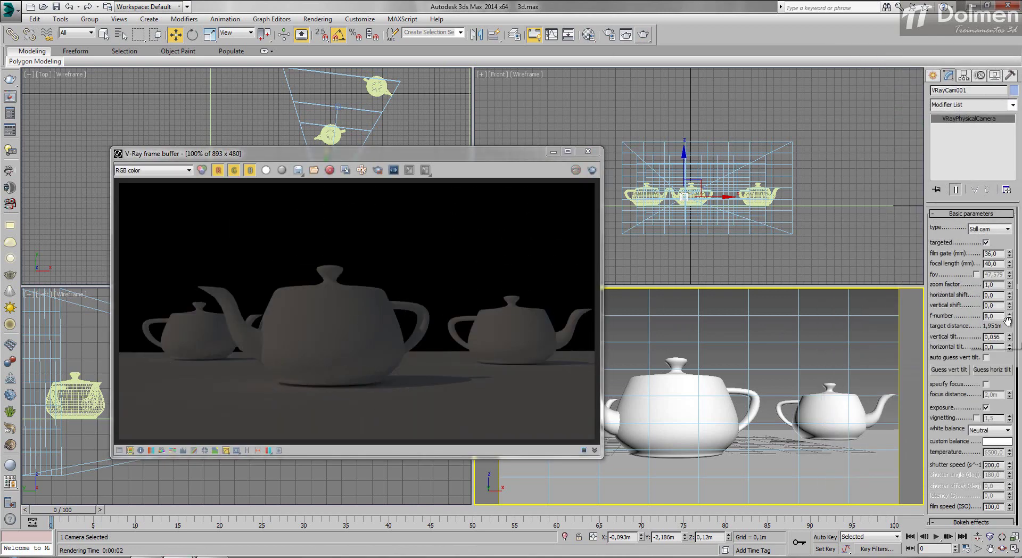
left_click_drag(509, 154, 507, 234)
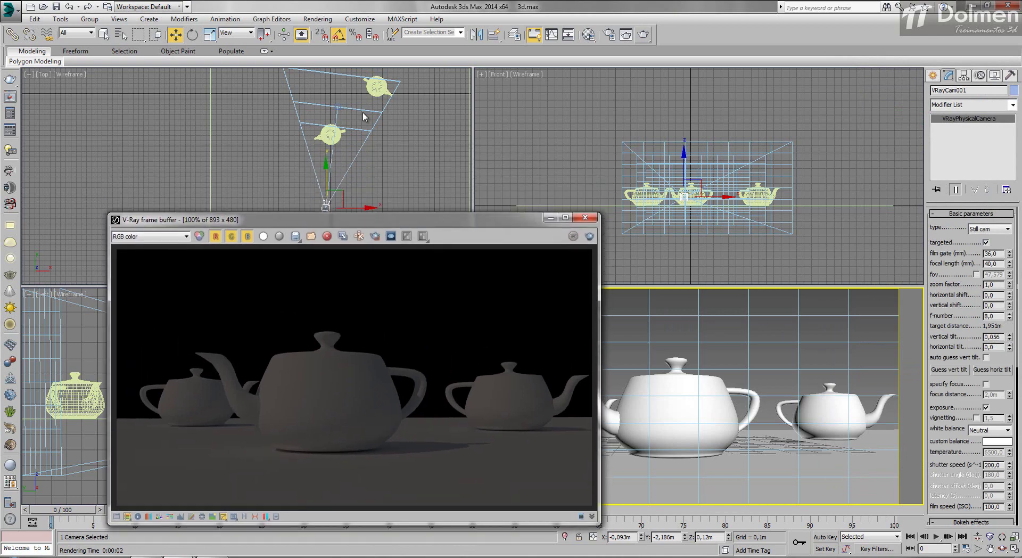
- Set the camera's f-number to 4 and render the view again
double_click(990, 316)
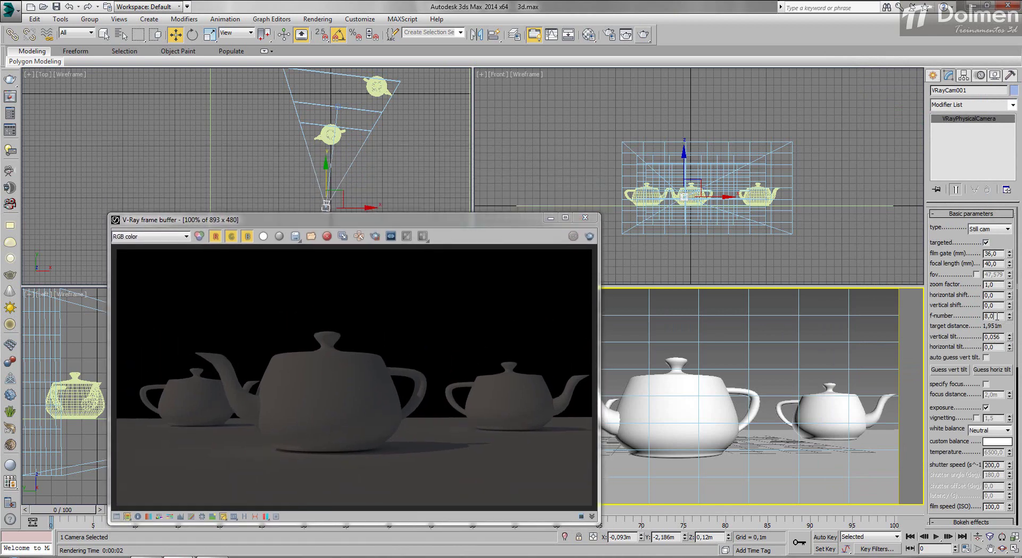
type("4")
key("Return")
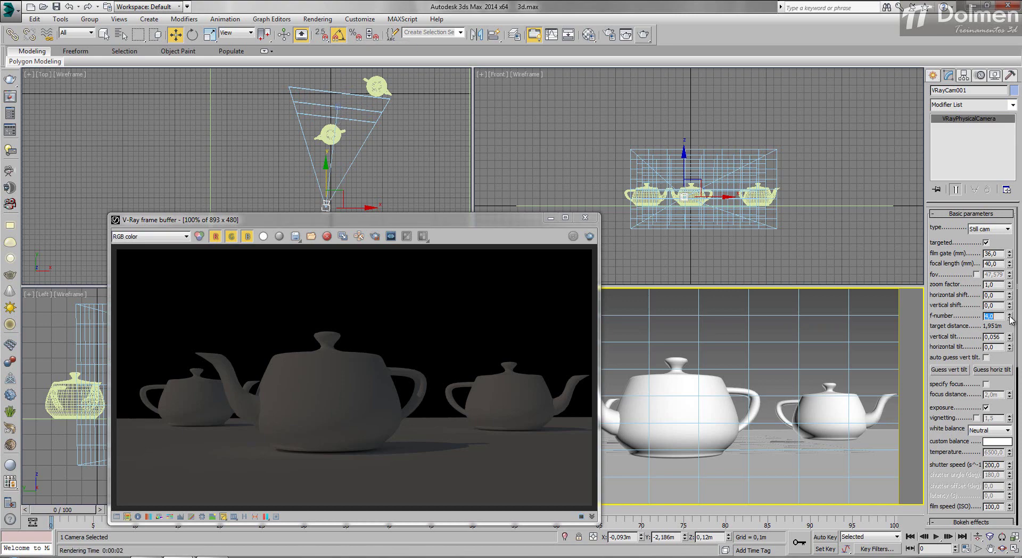
mouse_move(1010, 319)
left_mouse_down()
mouse_move(1010, 349)
mouse_move(1009, 320)
left_mouse_up()
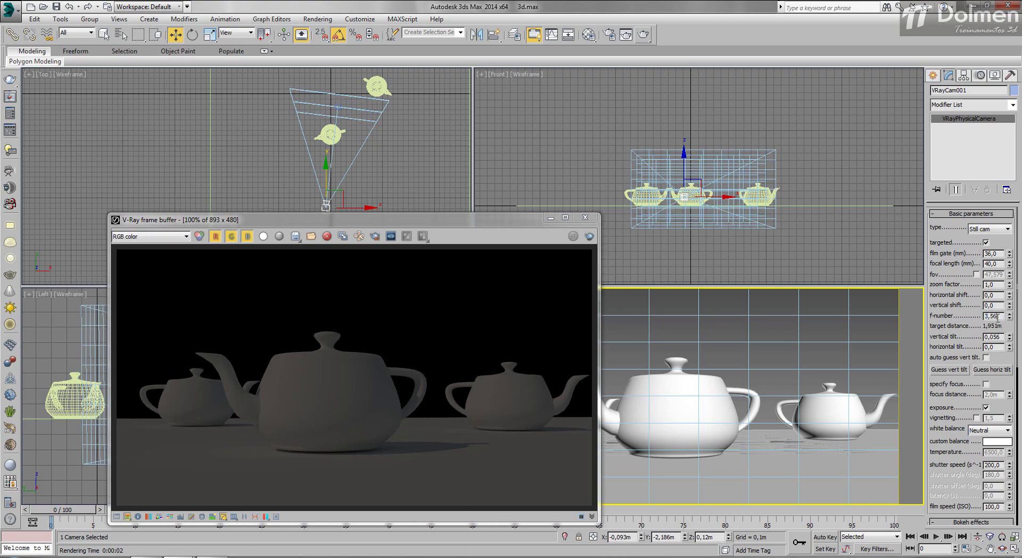
double_click(991, 315)
type("4")
key("Return")
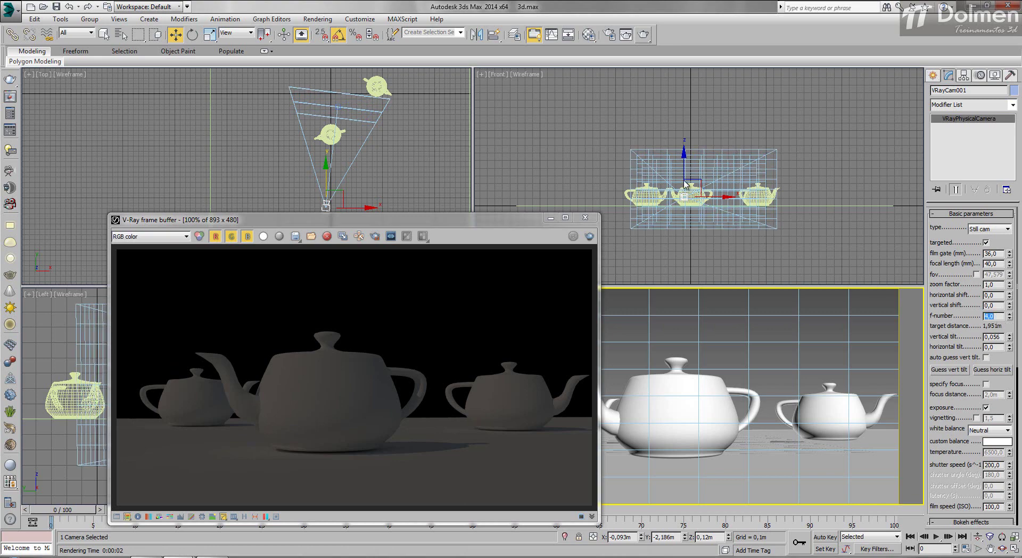
left_click(588, 236)
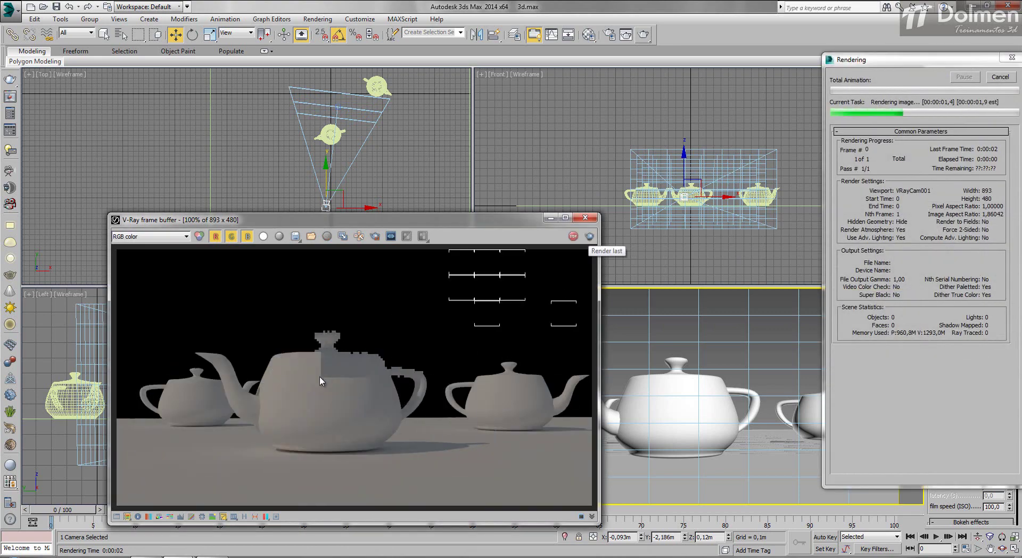
- Lower the camera's f-number to 2 and re-render the view
double_click(994, 316)
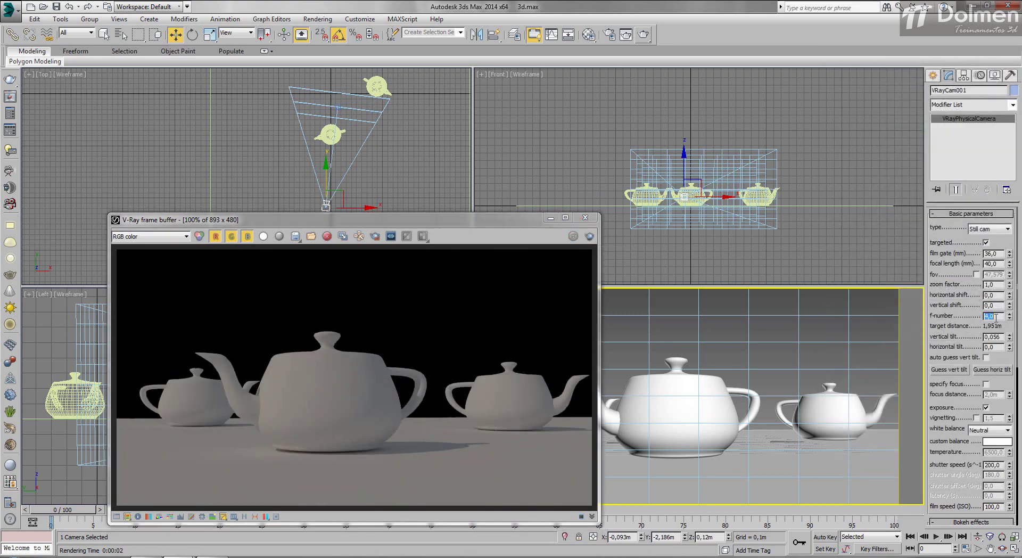
type("2")
key("Return")
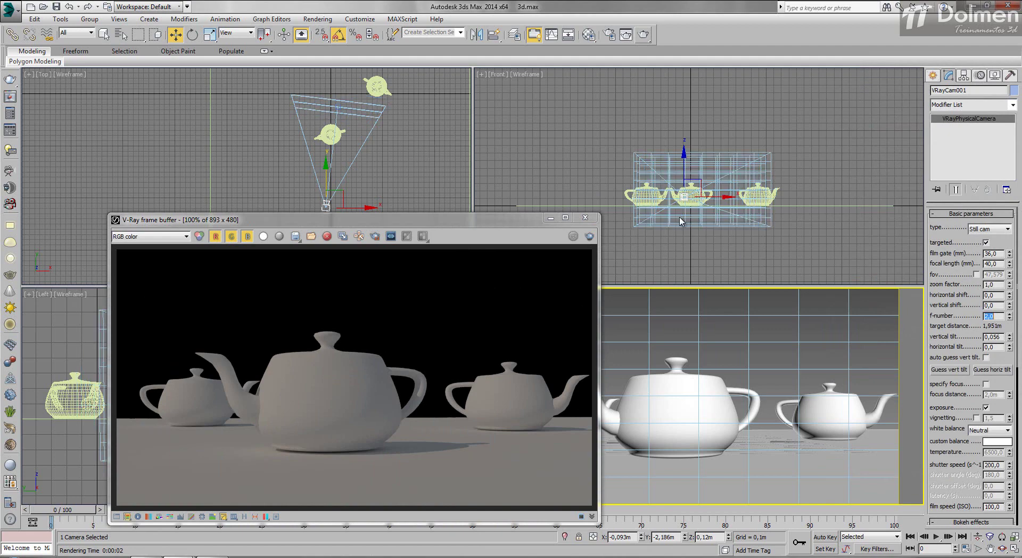
left_click(589, 236)
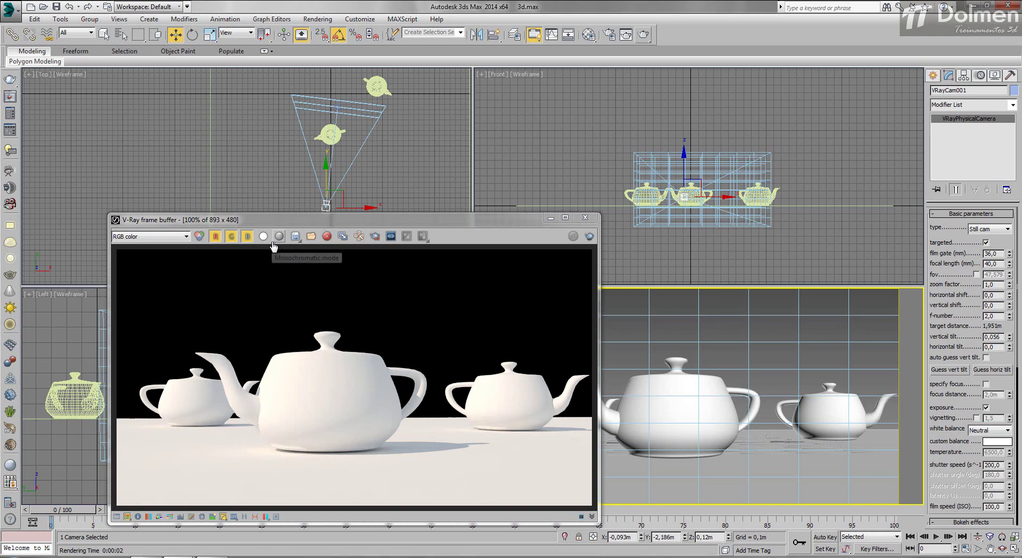
- Return the camera's f-number to 8 and render the view
double_click(998, 316)
type("8")
key("Return")
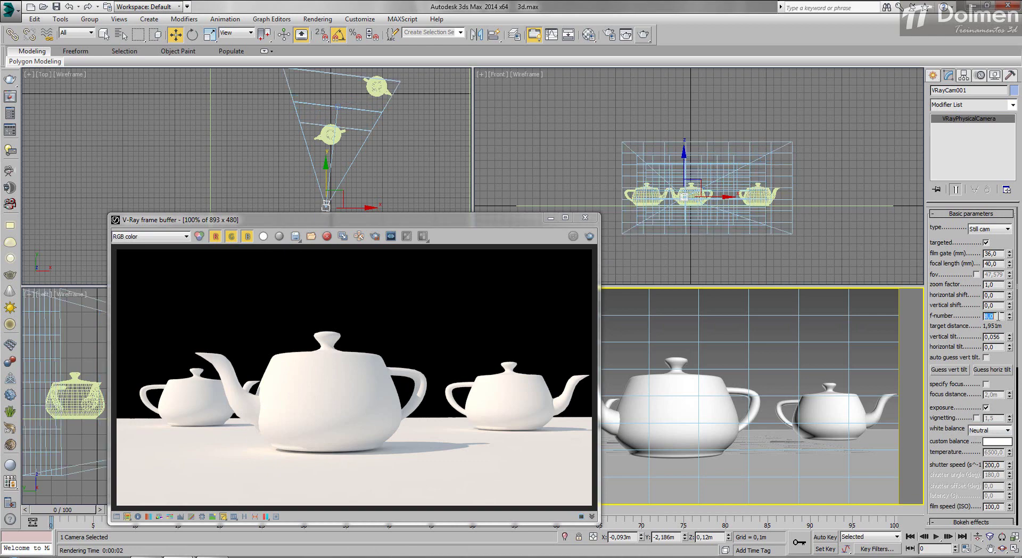
left_click(589, 235)
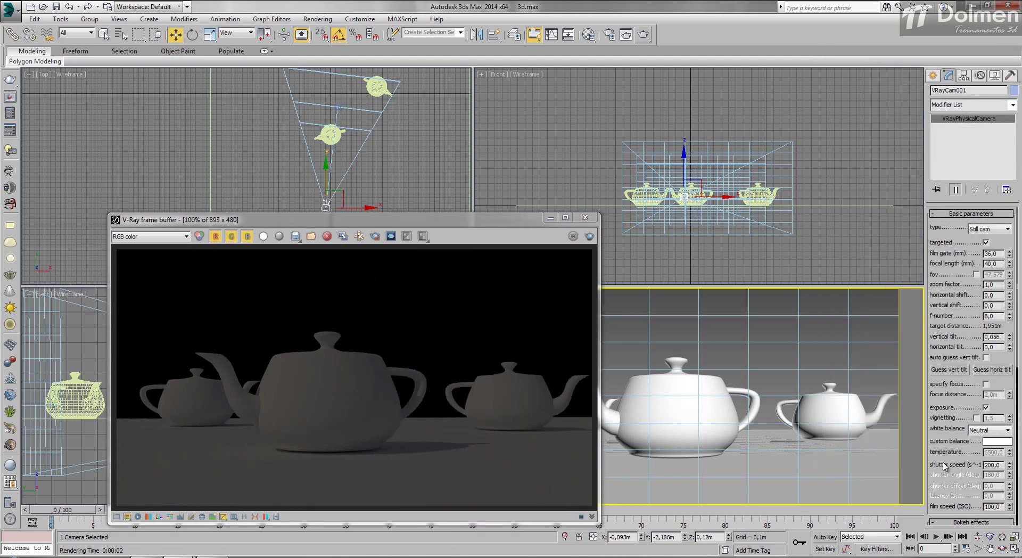
- Set the camera's shutter speed to 100 and render the view
double_click(998, 465)
type("100")
left_click(590, 237)
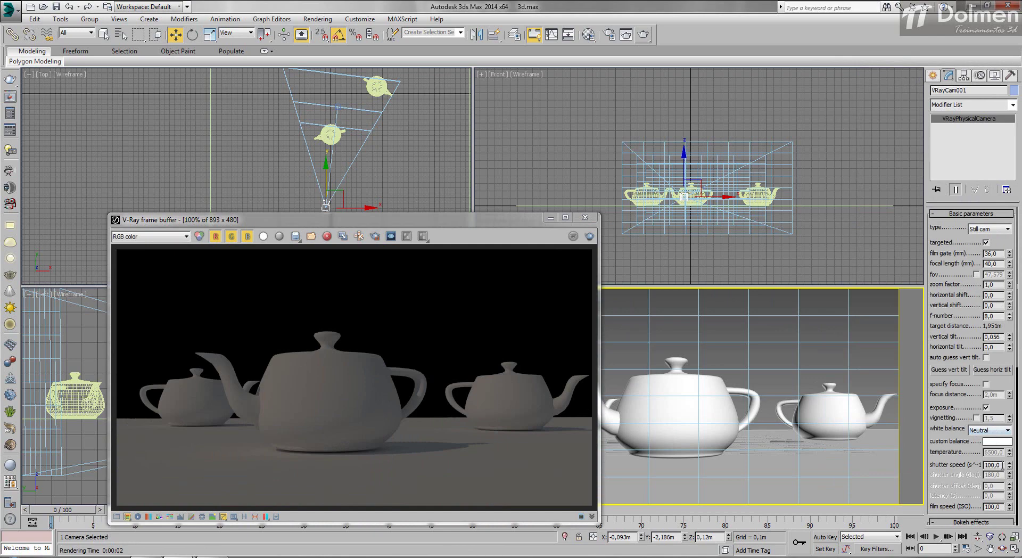
- Lower the camera's shutter speed to 20 and re-render the view
double_click(1000, 464)
type("20")
key("Return")
left_click(589, 236)
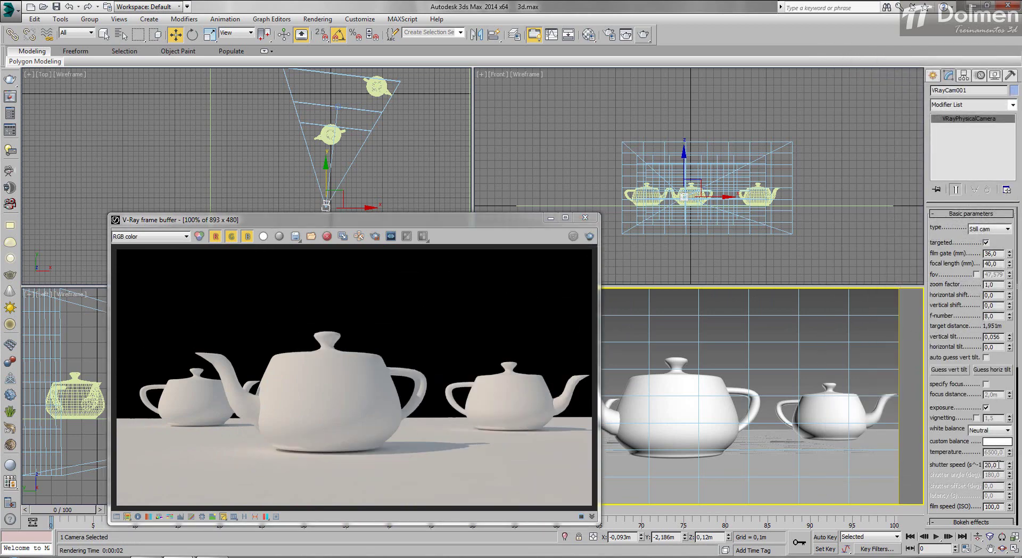
- Return the camera's shutter speed to 200 and render the view
double_click(998, 464)
type("200")
key("Return")
left_click(589, 237)
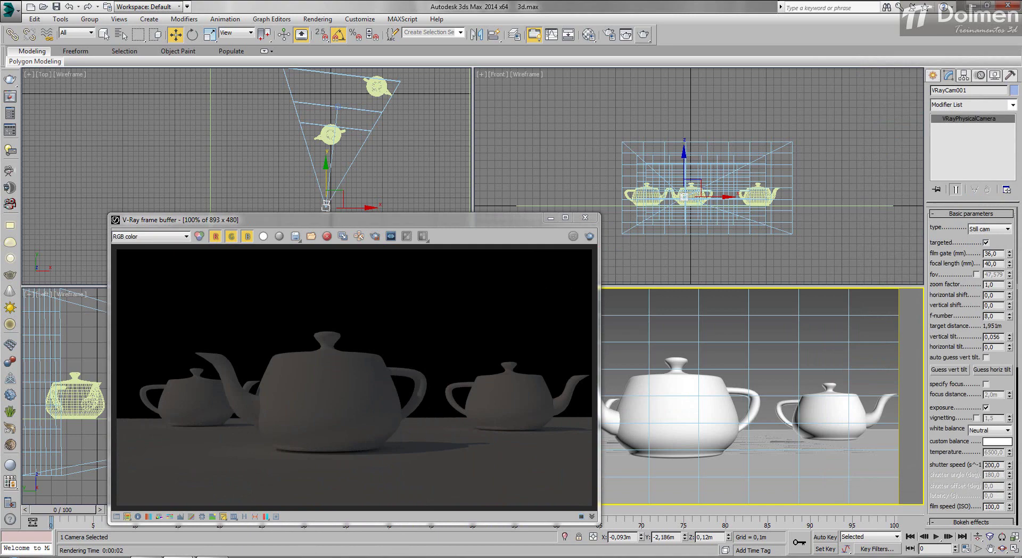
- Set the camera's film speed (ISO) to 300 and render the view
double_click(1003, 506)
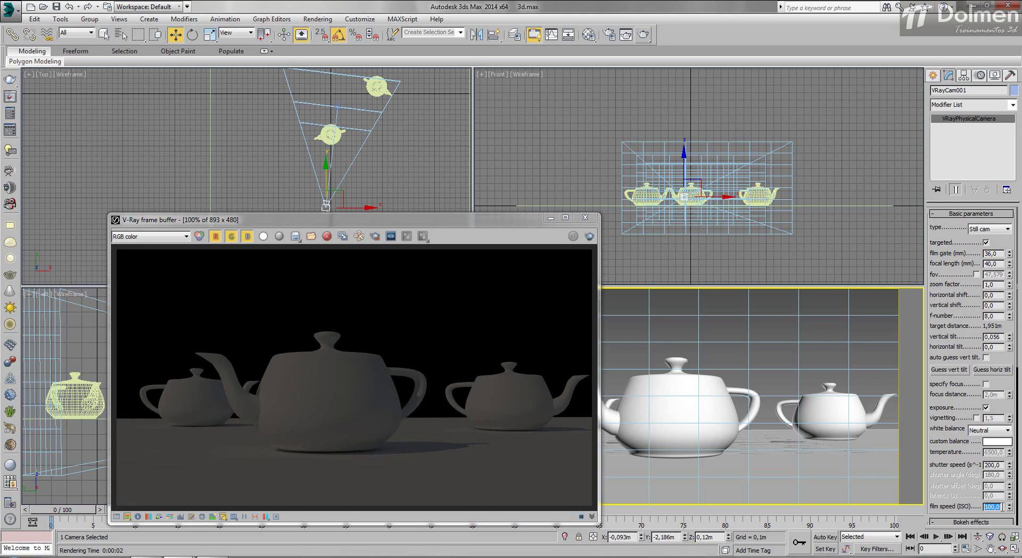
type("800")
key("Return")
left_click(589, 236)
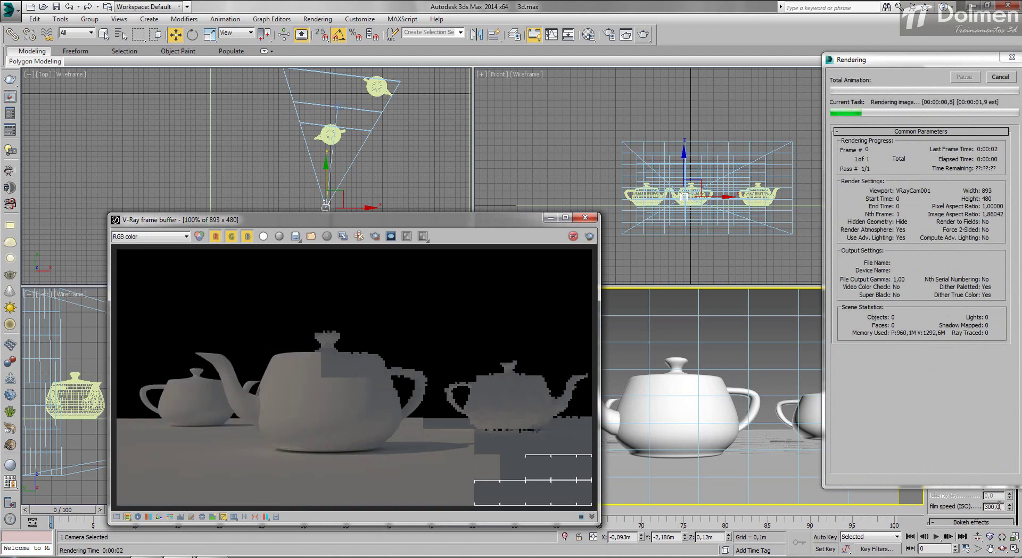
- Raise the camera's film speed (ISO) to 600 and re-render the view
double_click(1000, 505)
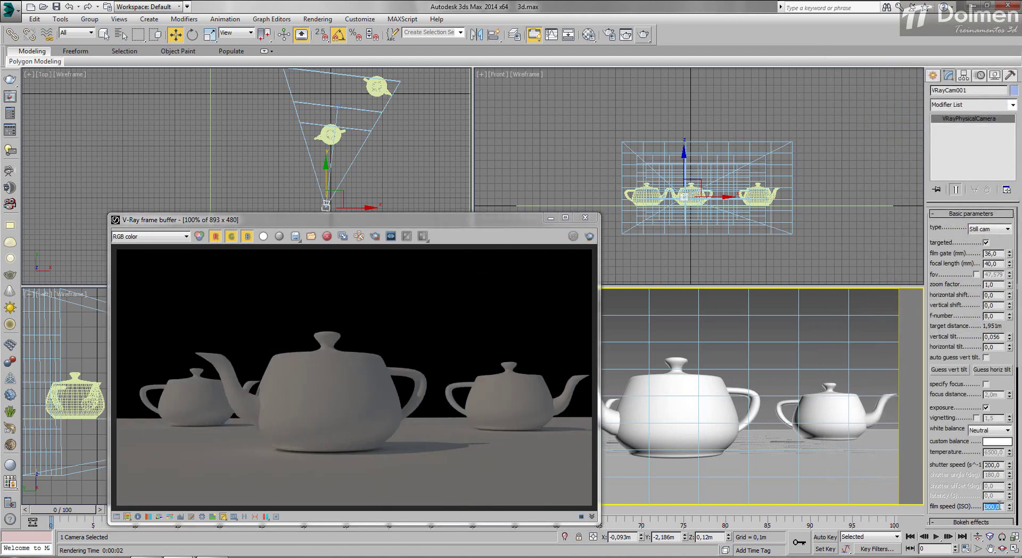
type("500")
key("Return")
left_click(590, 236)
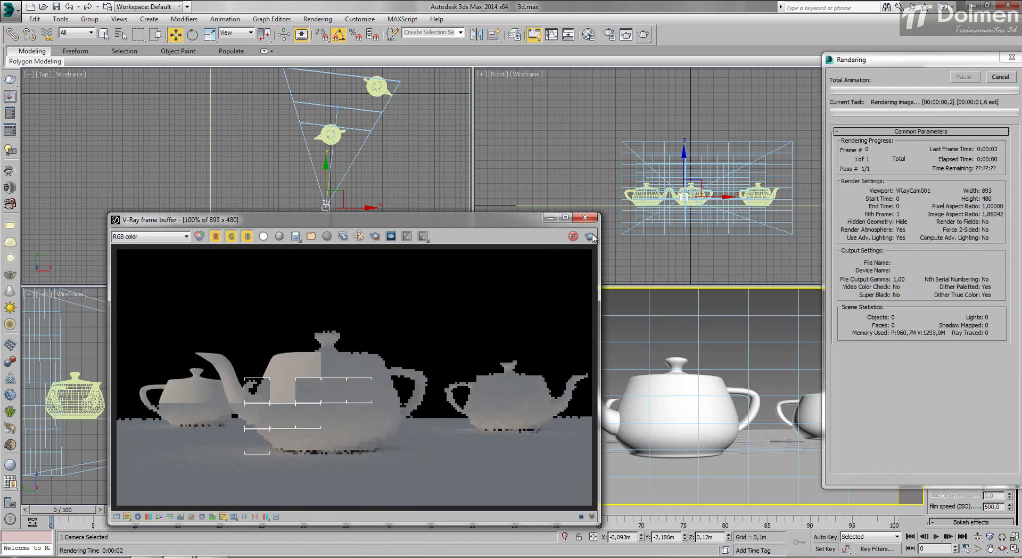
- Raise the camera's film speed (ISO) to 900 and render the view again
double_click(1000, 506)
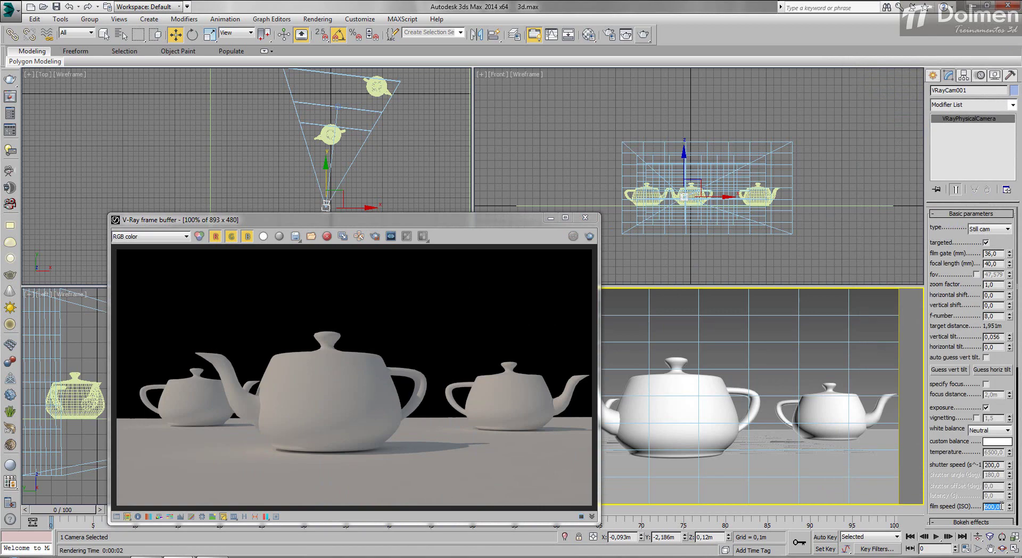
type("900")
left_click(588, 237)
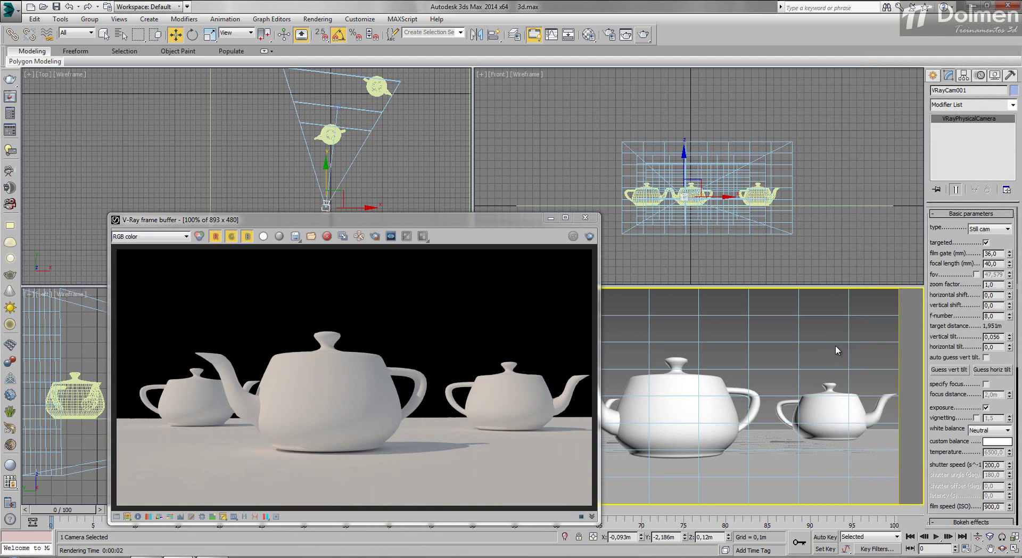
mouse_move(490, 222)
left_mouse_down()
mouse_move(546, 231)
mouse_move(500, 220)
mouse_move(500, 230)
left_mouse_up()
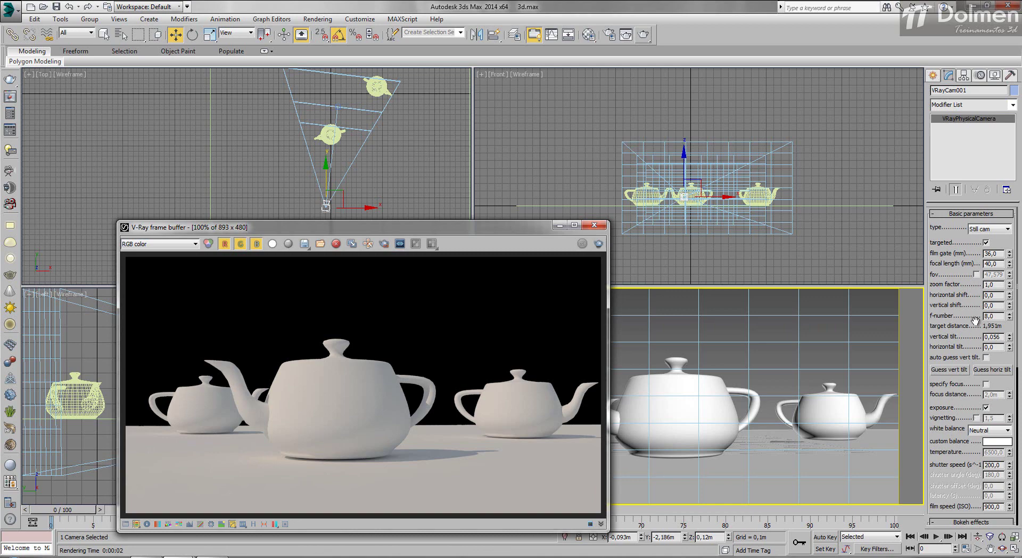
- Set the camera's shutter speed to 25 and film speed (ISO) to 250, and render the view
double_click(997, 315)
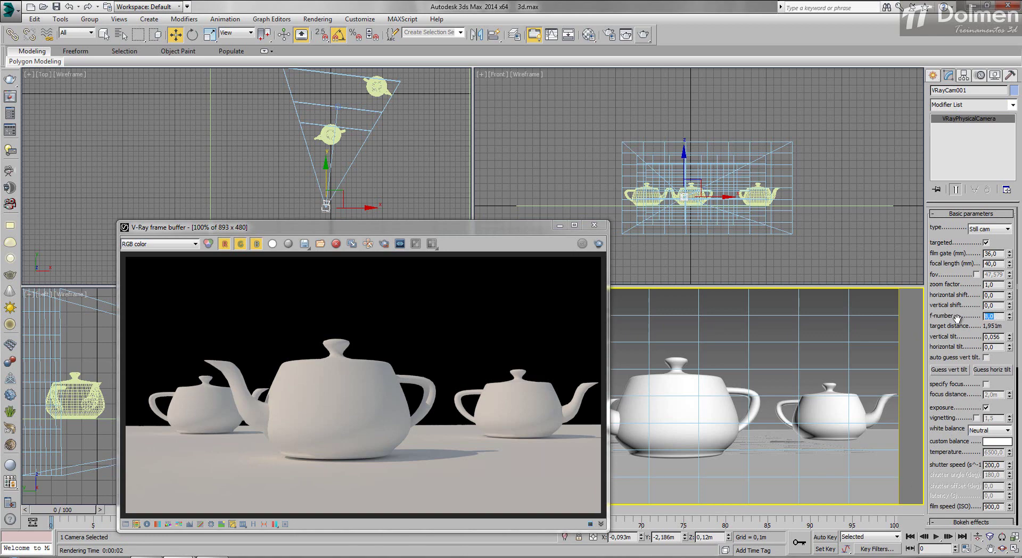
double_click(1000, 465)
type("25")
double_click(992, 506)
type("250")
left_click(941, 461)
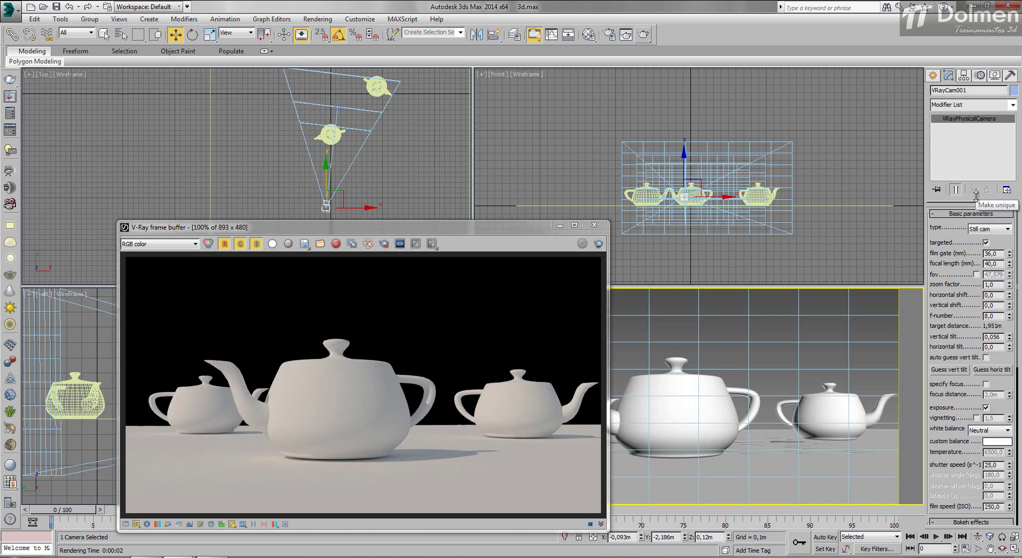
double_click(987, 315)
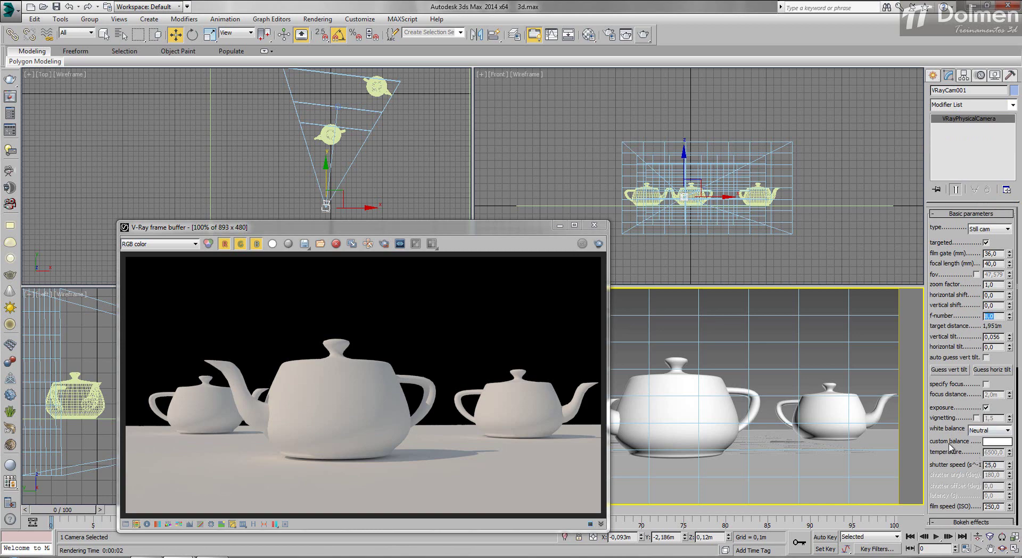
double_click(991, 464)
double_click(992, 506)
left_click(598, 243)
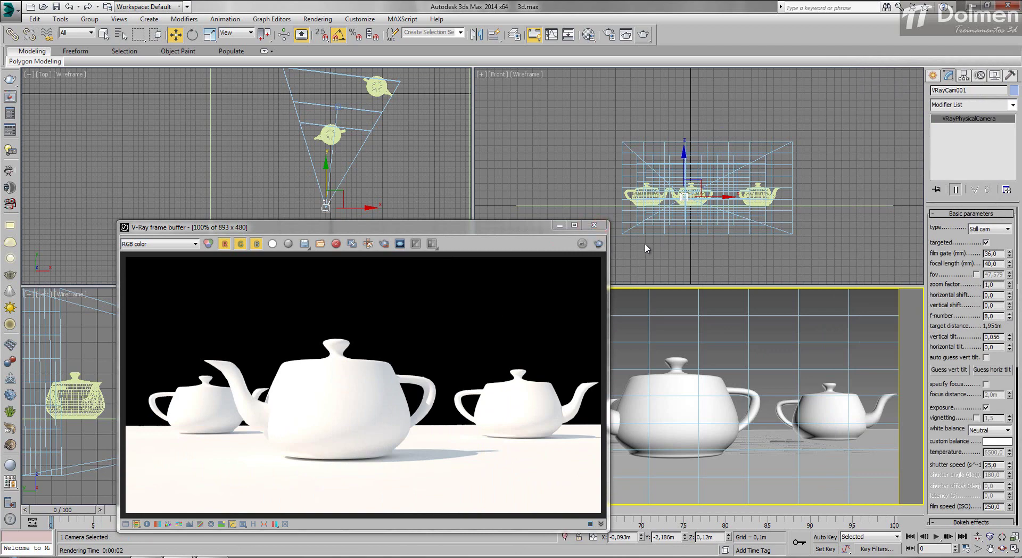
- Adjust the VRaySun intensity multiplier in the V-Ray Light Lister and re-render the view
left_click(9, 150)
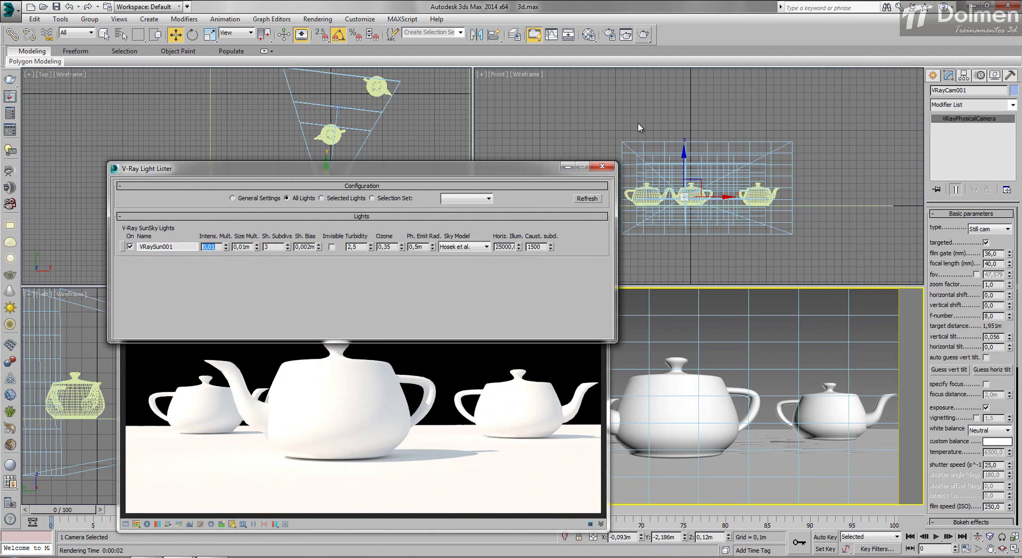
left_click(602, 167)
left_click(598, 243)
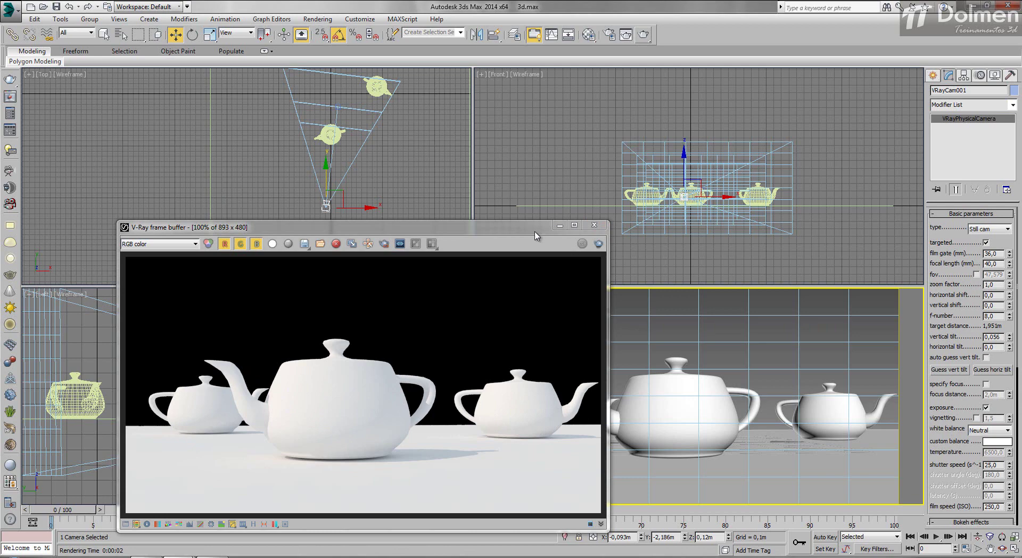
- Close the rendered image and enable the camera's specify focus option
left_click_drag(531, 227, 525, 188)
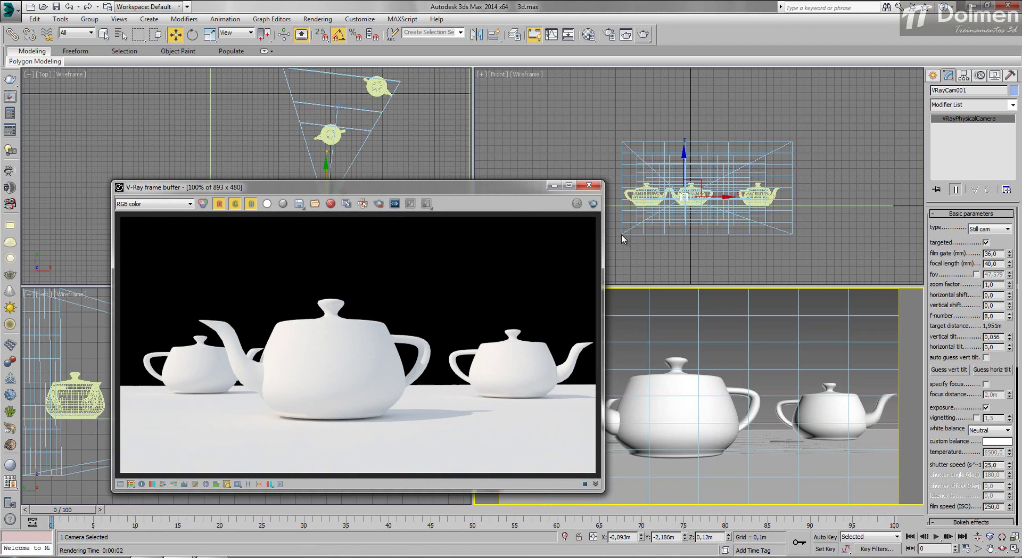
left_click(589, 185)
middle_click_drag(403, 194, 399, 230)
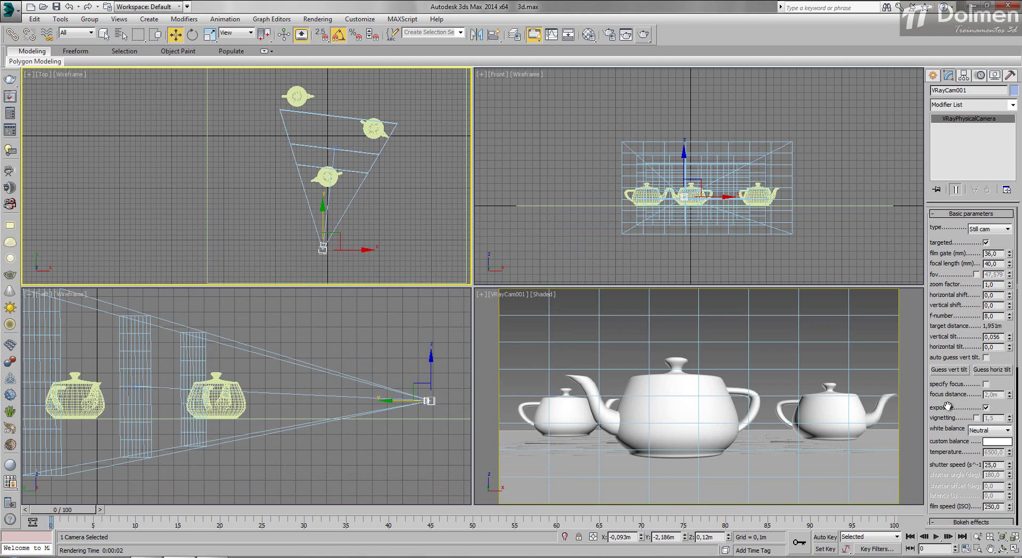
left_click(985, 384)
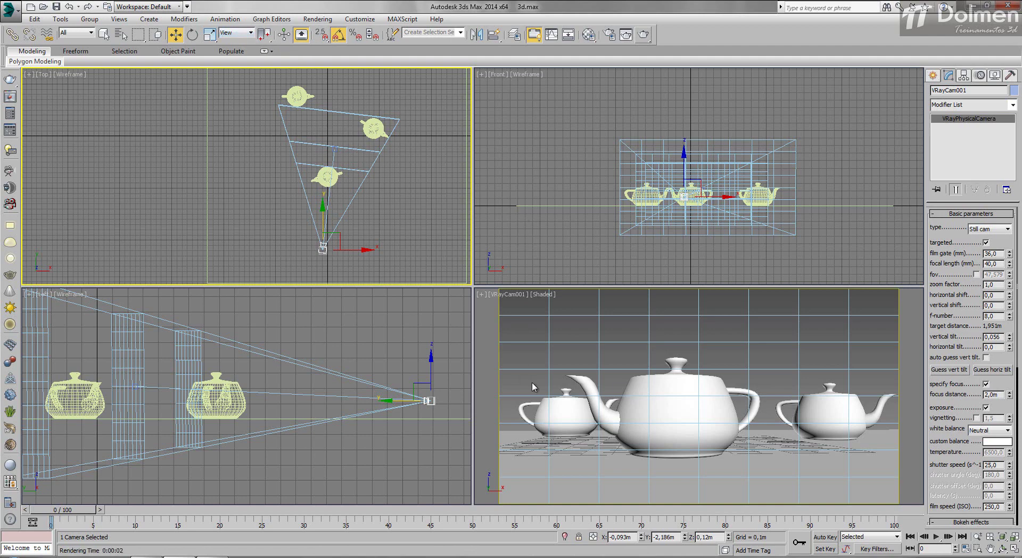
- Move the camera closer to the front teapot, shift its framing slightly, and set the focus distance to 1.1 m
right_click(337, 222)
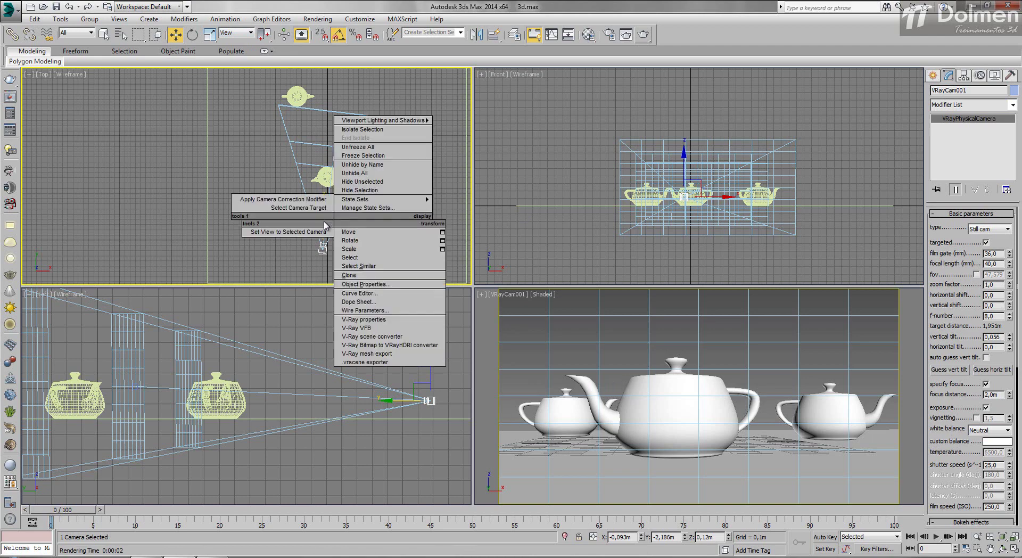
left_click(323, 214)
left_click_drag(322, 213, 324, 201)
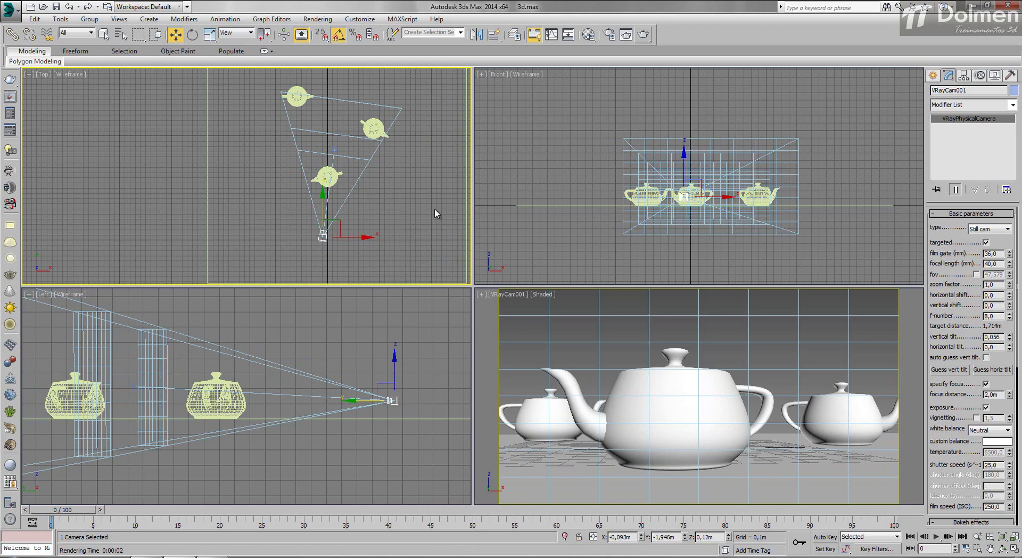
middle_click(615, 395)
middle_click_drag(615, 395, 609, 397)
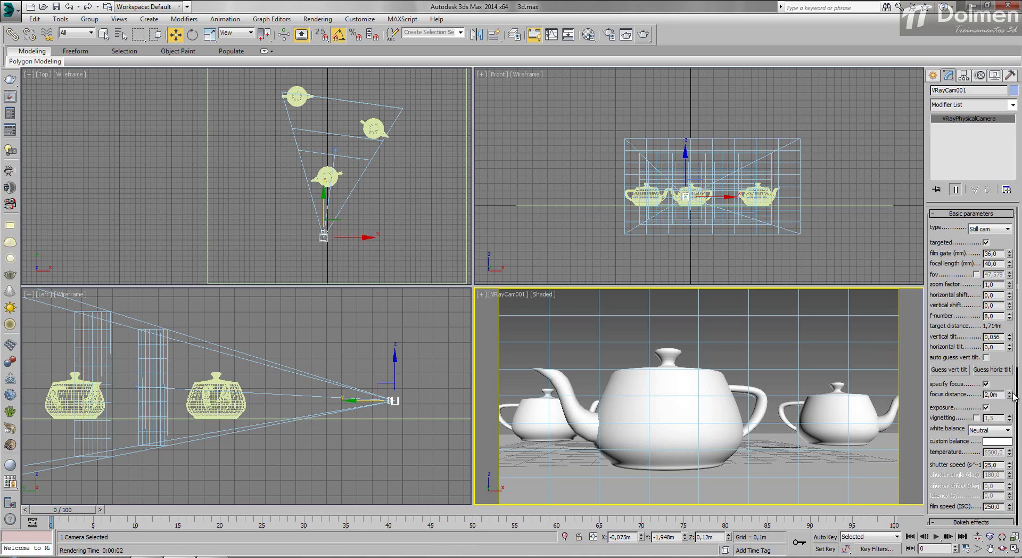
left_click_drag(1008, 394, 1008, 418)
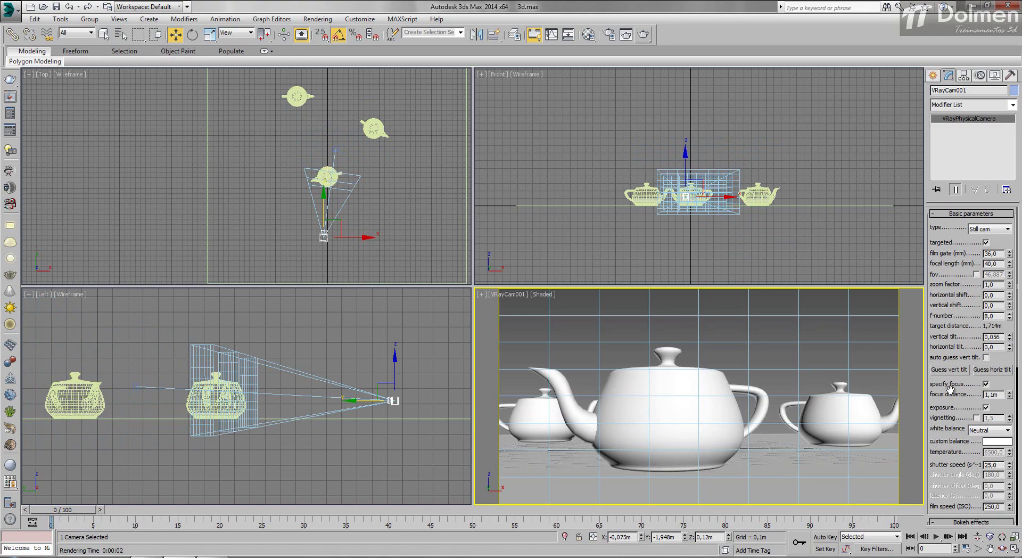
- Enable depth-of-field sampling for the camera, render the view, and inspect the blur on the back teapots up close
scroll(964, 379, "down", 2)
scroll(964, 379, "down", 8)
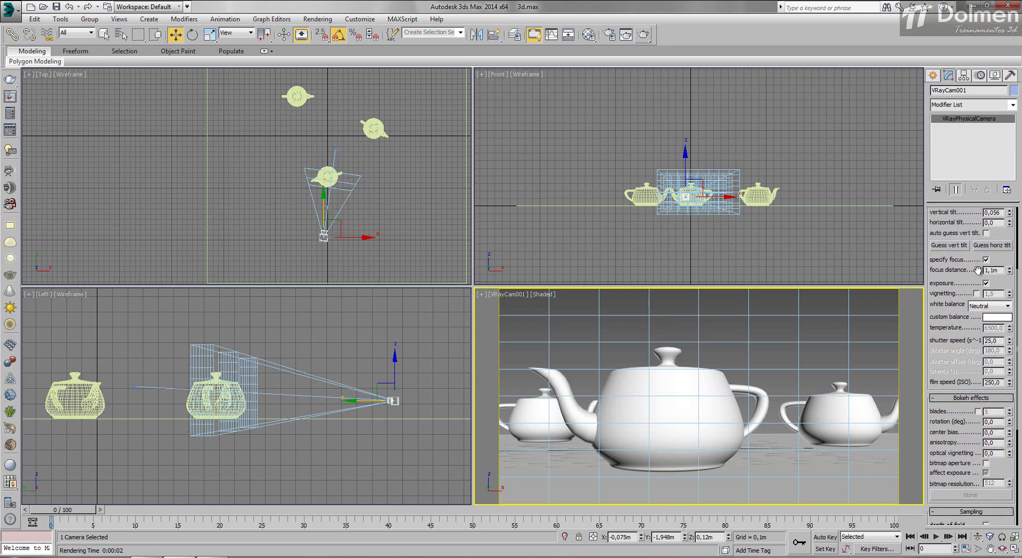
scroll(956, 407, "down", 6)
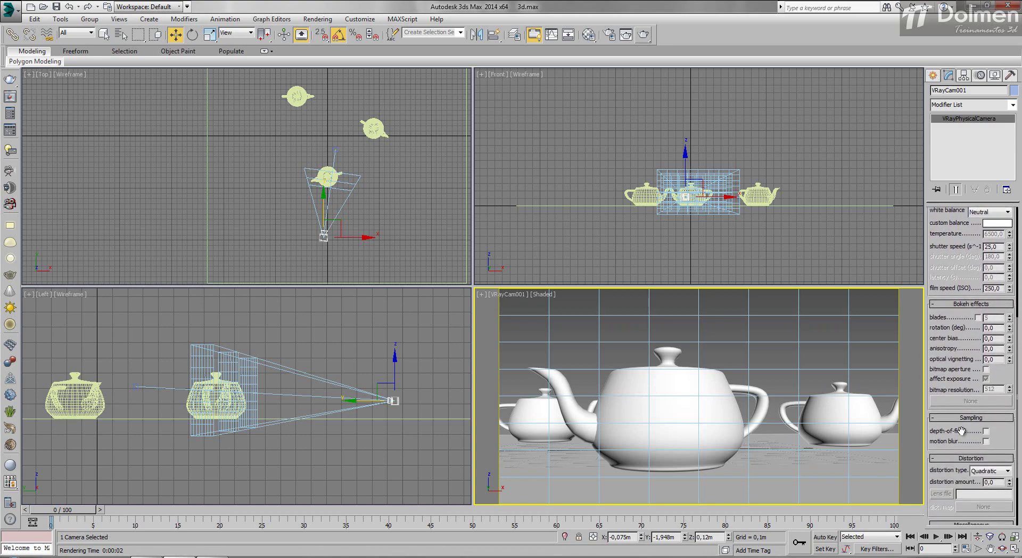
left_click(985, 431)
left_click(642, 34)
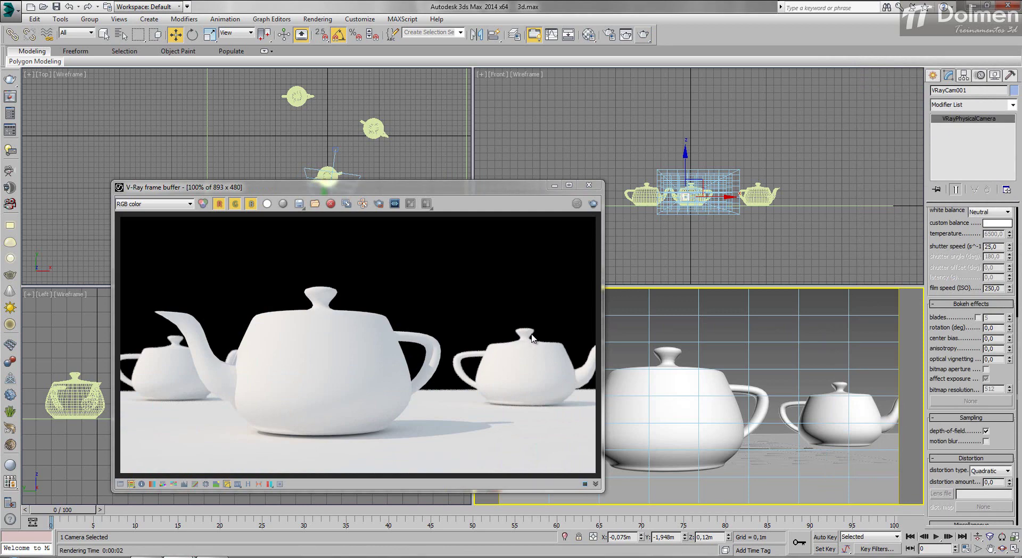
scroll(537, 340, "up", 1)
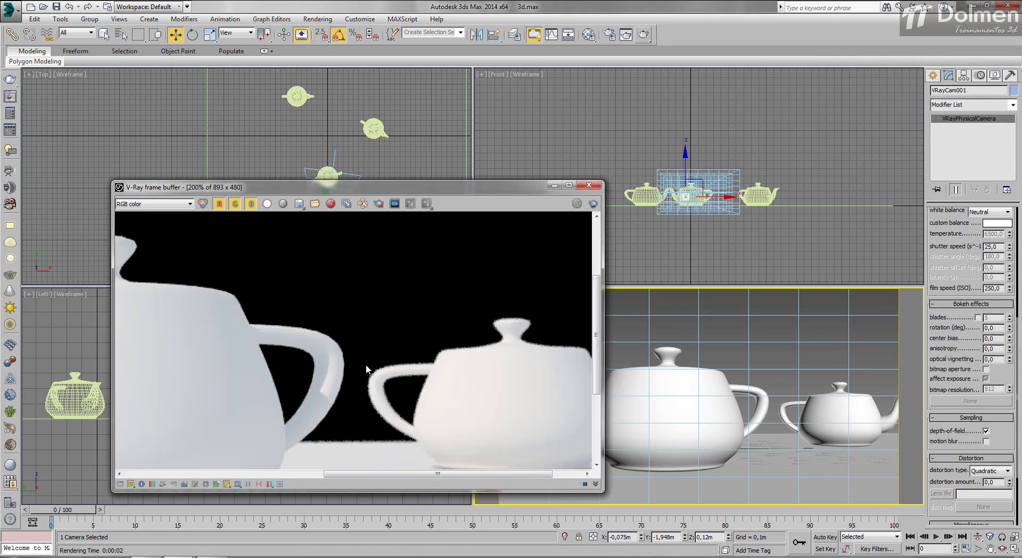
scroll(482, 368, "down", 1)
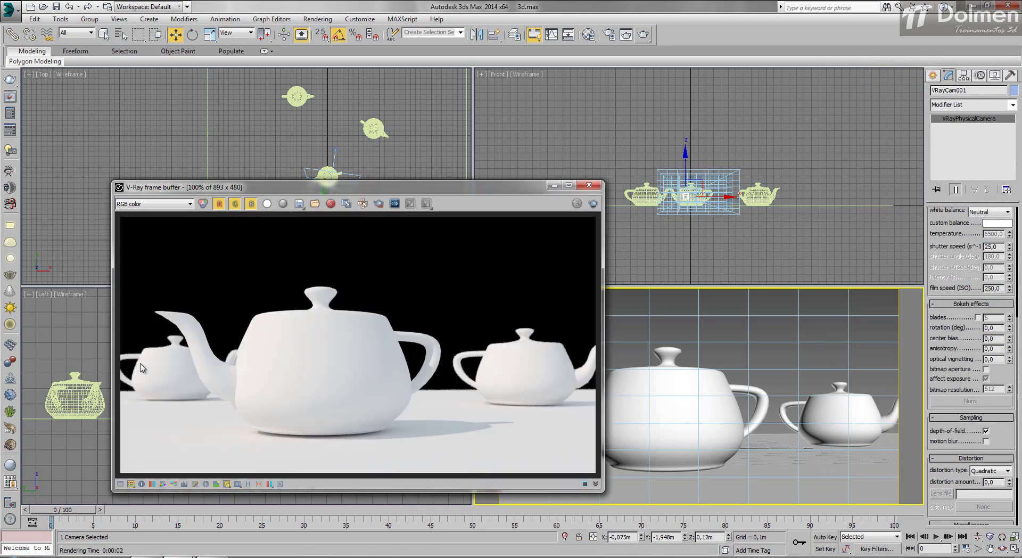
- Set the camera's f-number to 4 and its shutter speed to 200, rendering the view after each change
left_click_drag(490, 190, 756, 203)
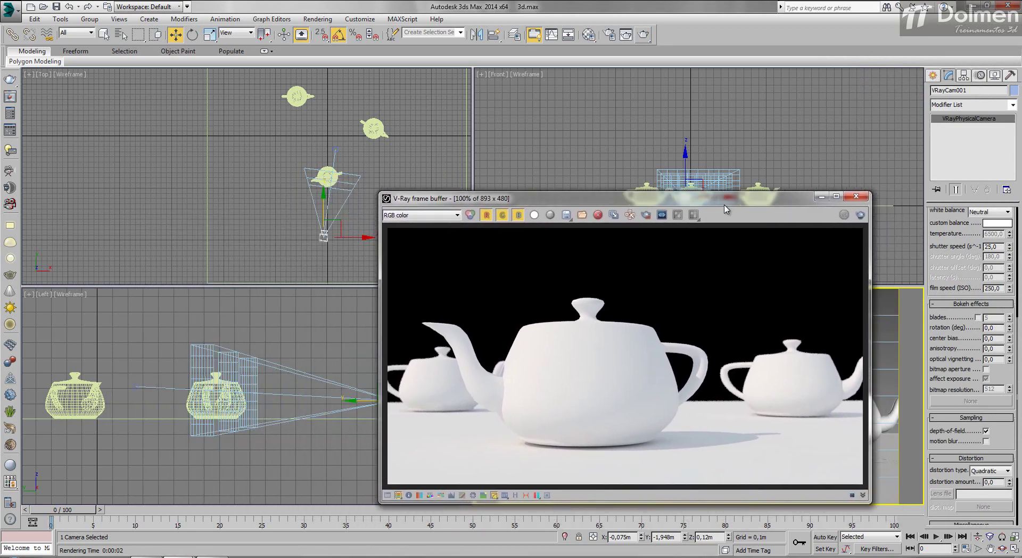
scroll(937, 222, "up", 6)
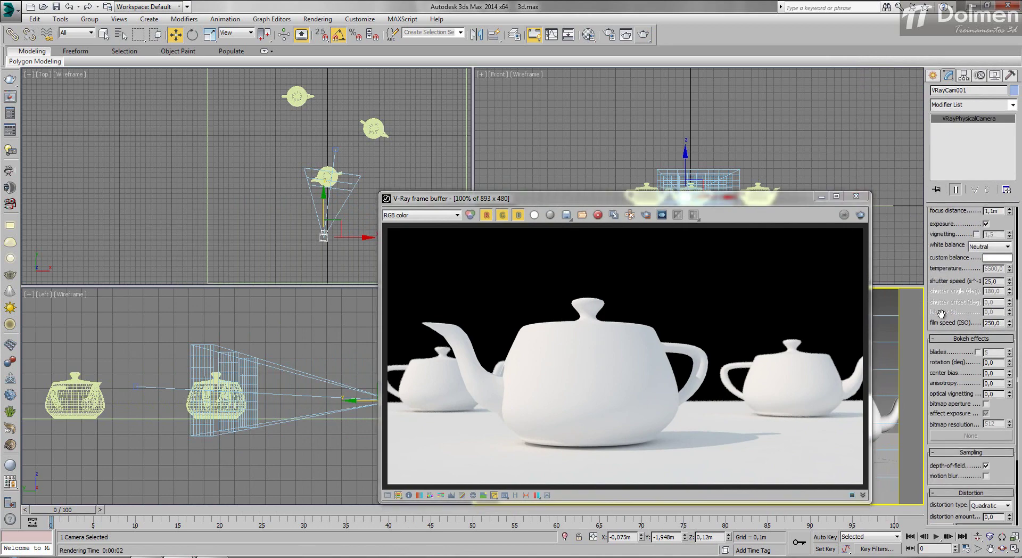
left_click(993, 288)
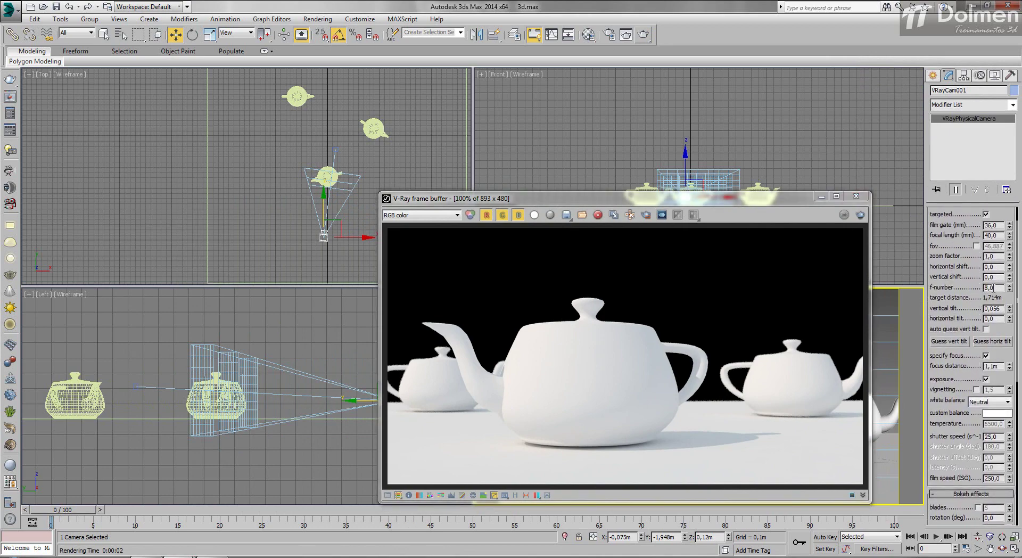
type("4")
key("Return")
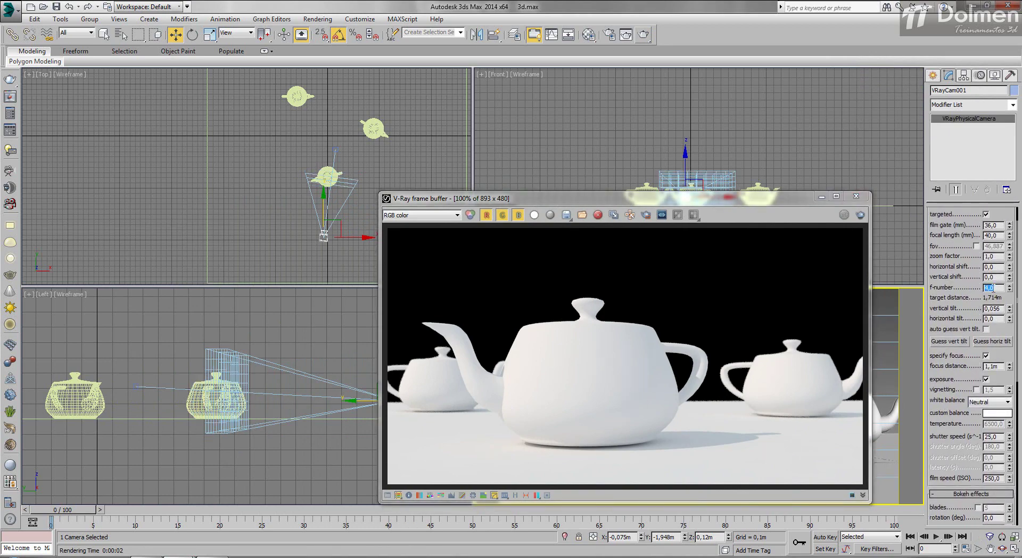
left_click(861, 215)
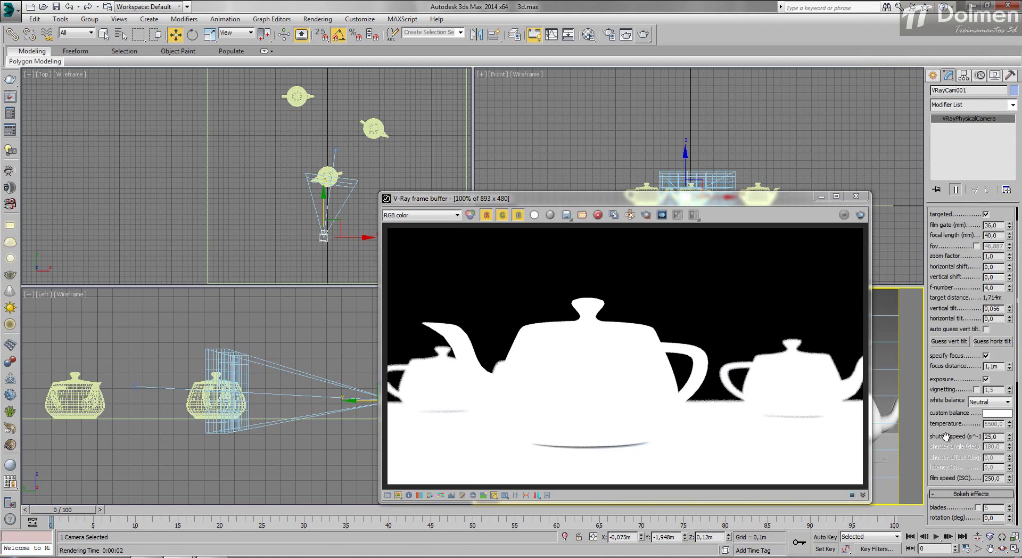
left_click(860, 214)
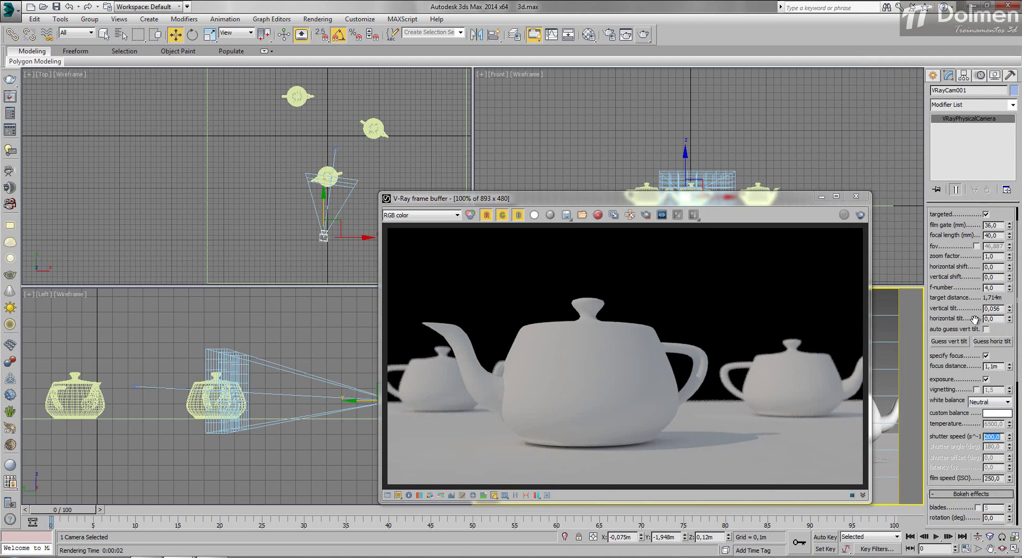
- Set the camera's f-number to 2 and its shutter speed to 400, and render the view
double_click(993, 288)
key("Return")
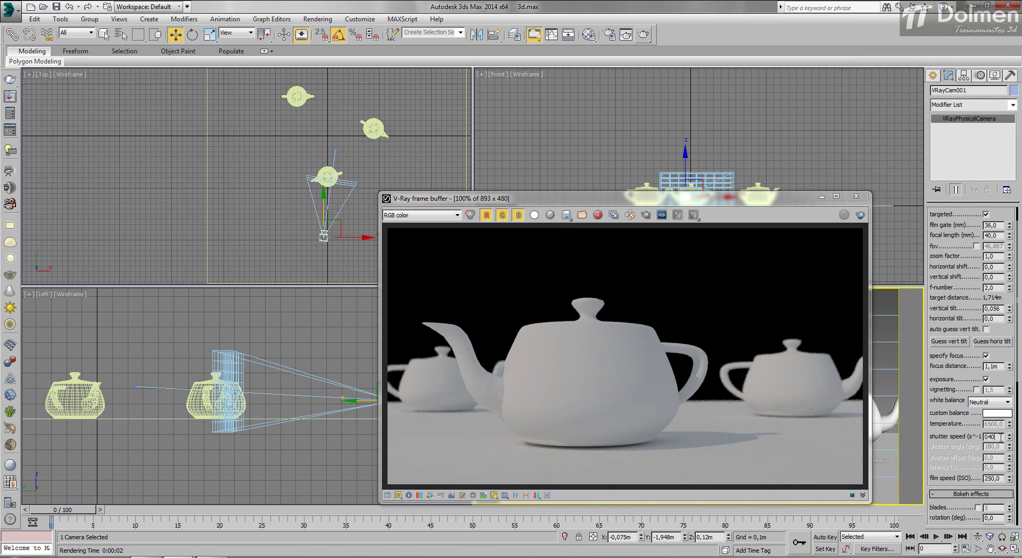
left_click(1000, 437)
type("400")
key("Return")
left_click(860, 214)
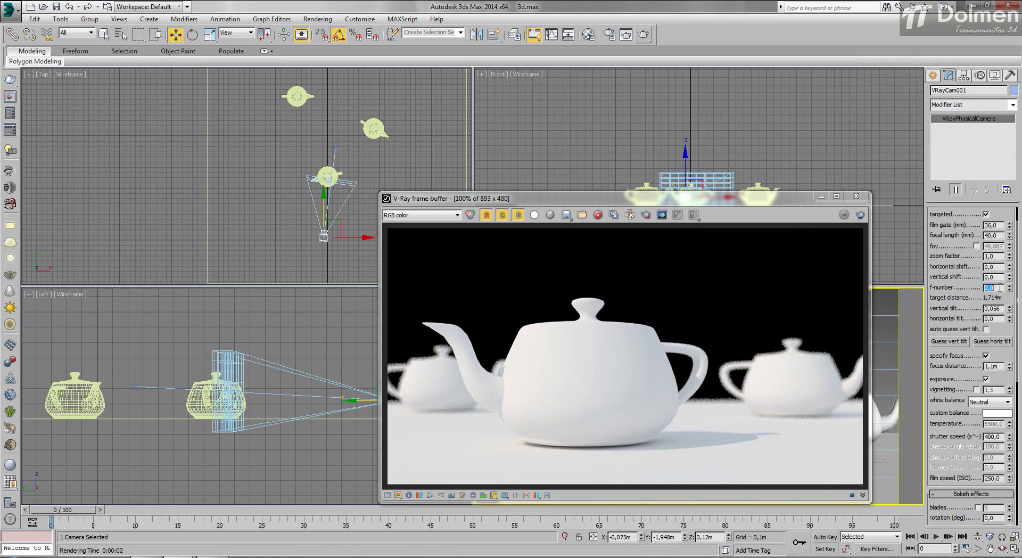
- Lower the camera's f-number to 1.4, raise its shutter speed to 700, and re-render the view
type("1,4")
key("Return")
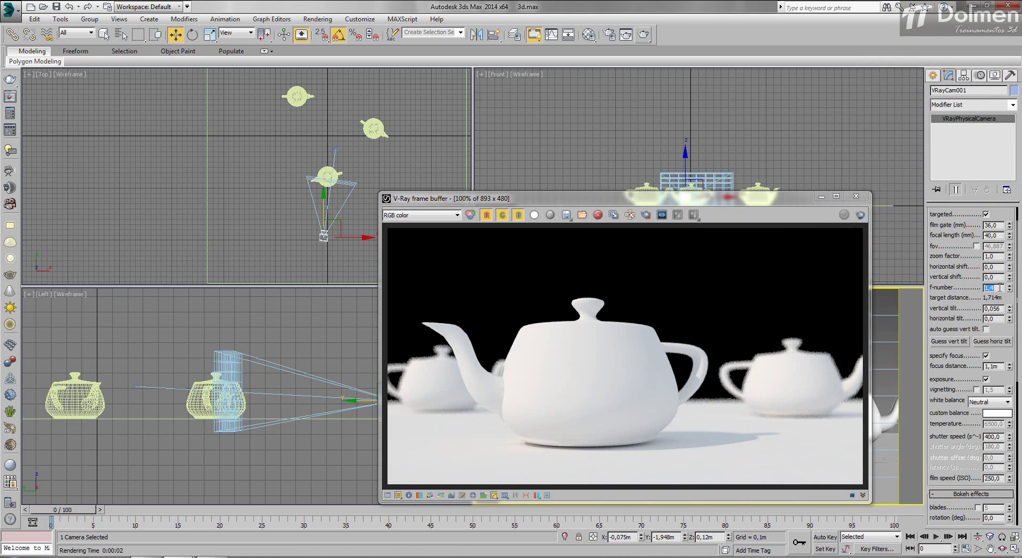
double_click(1000, 436)
key("Return")
left_click(860, 214)
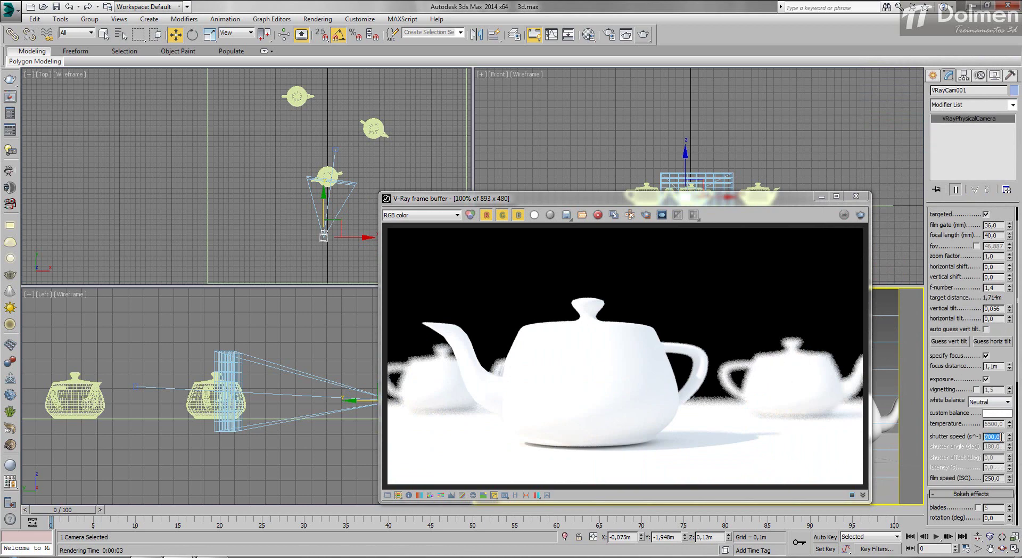
- Set the camera's shutter speed to 800 and re-render the view
left_click(860, 215)
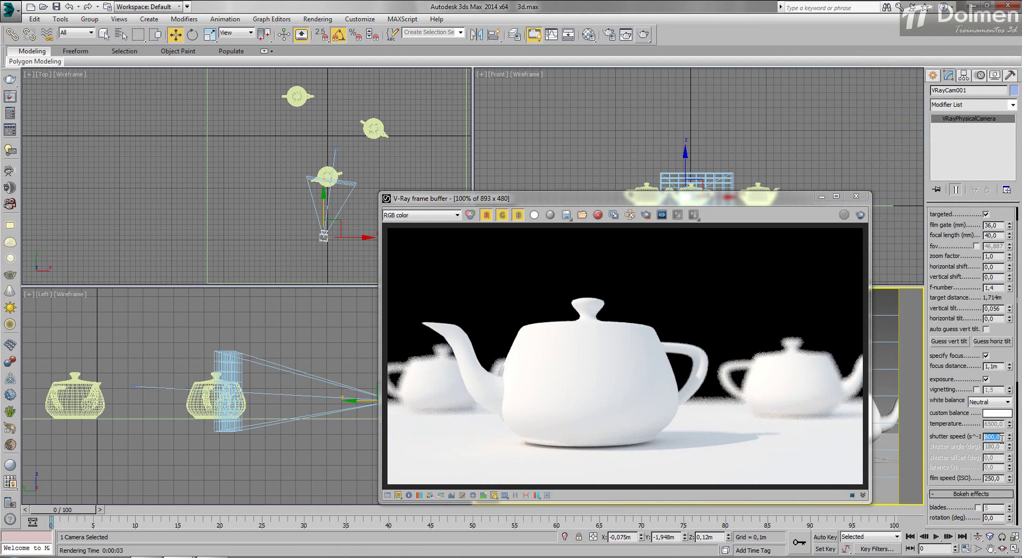
left_click(844, 215)
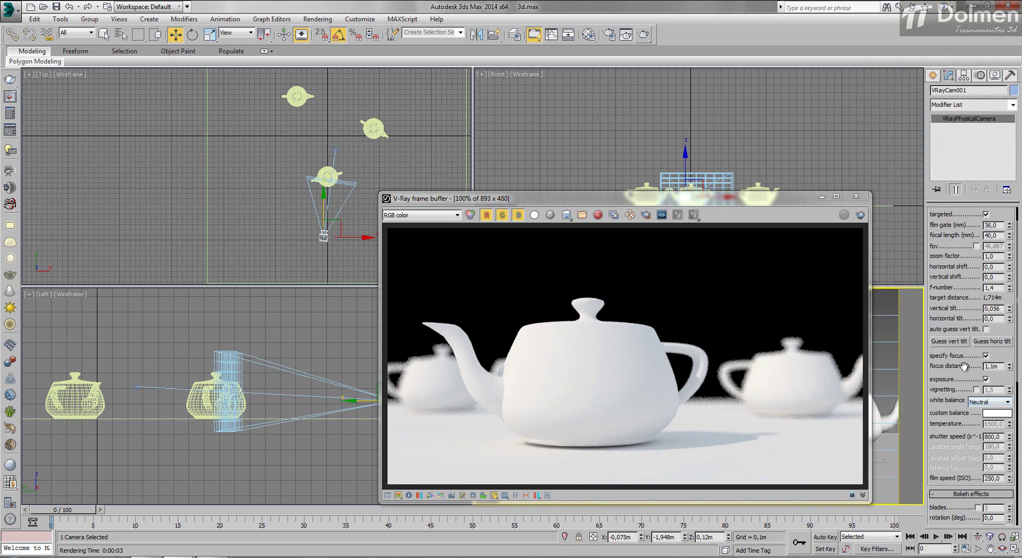
- Change the V-Ray image filter to Area in the render setup and re-render the view
left_click(610, 34)
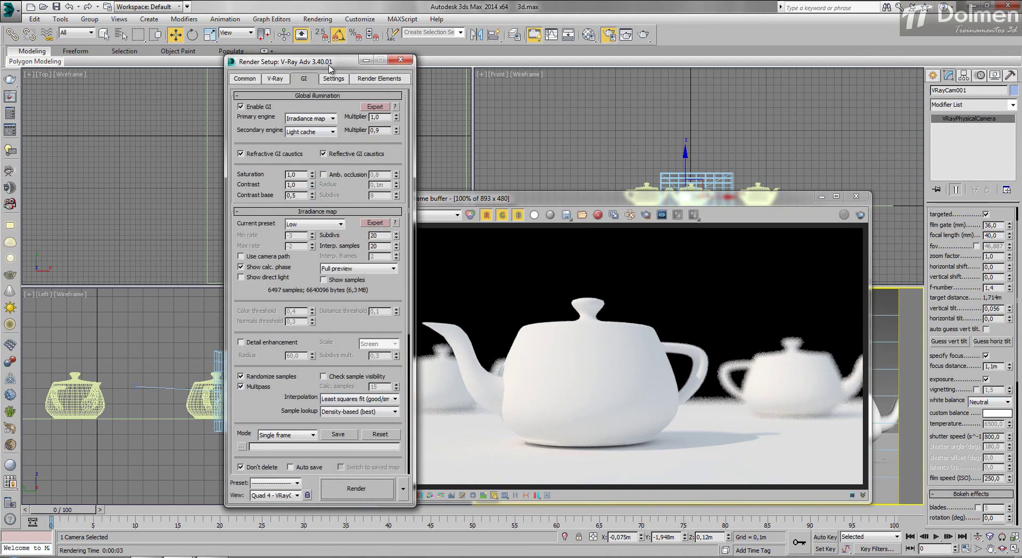
left_click_drag(332, 66, 250, 63)
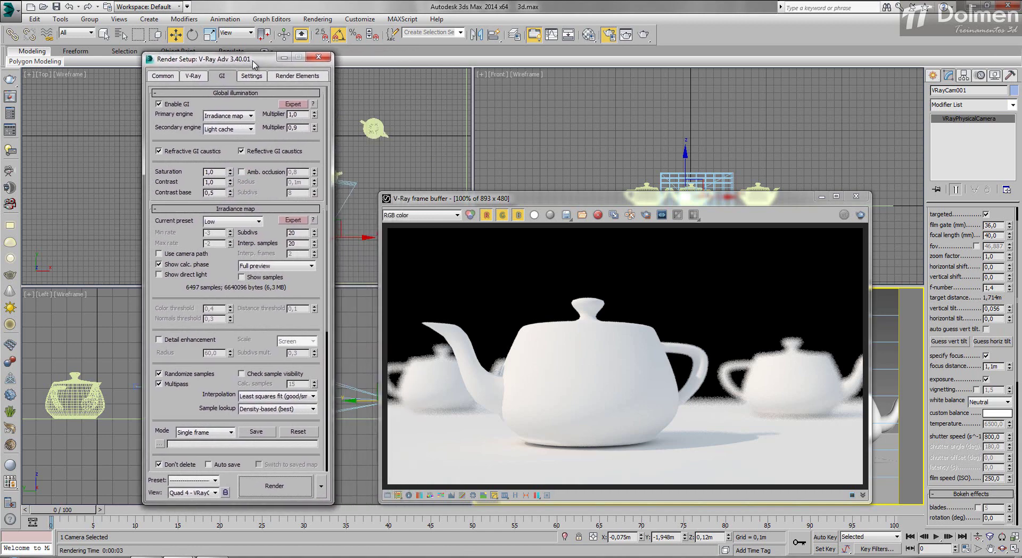
left_click(193, 78)
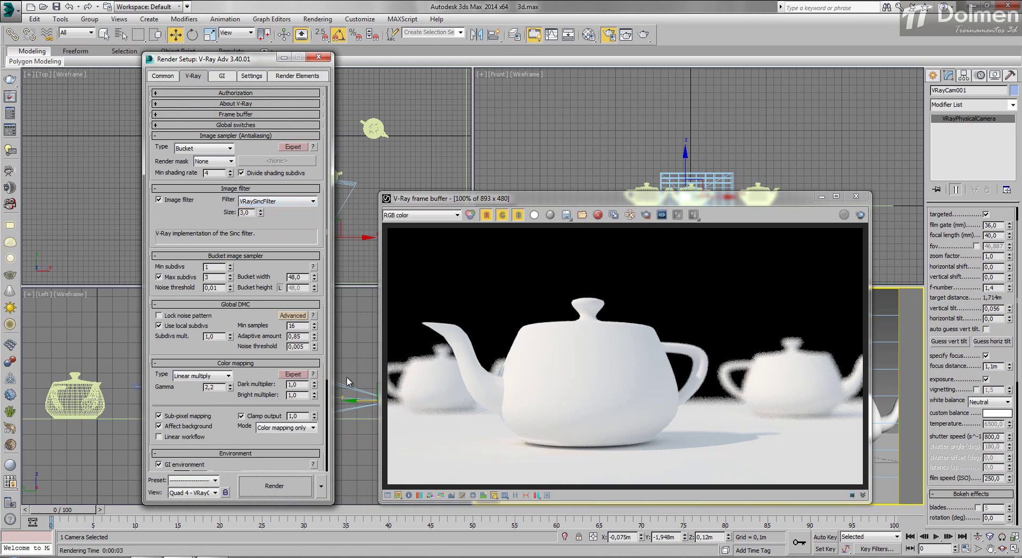
left_click(281, 202)
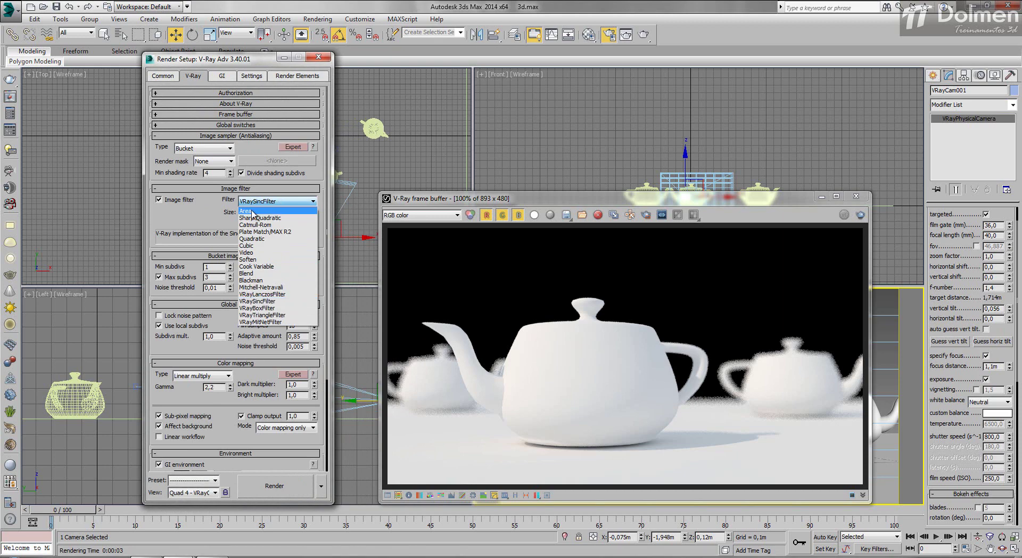
left_click(252, 211)
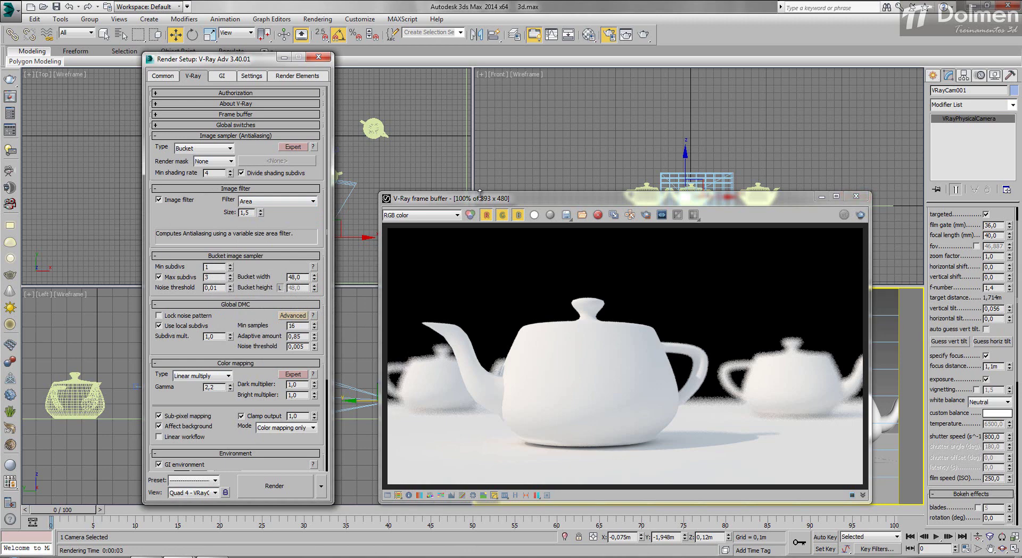
left_click(860, 214)
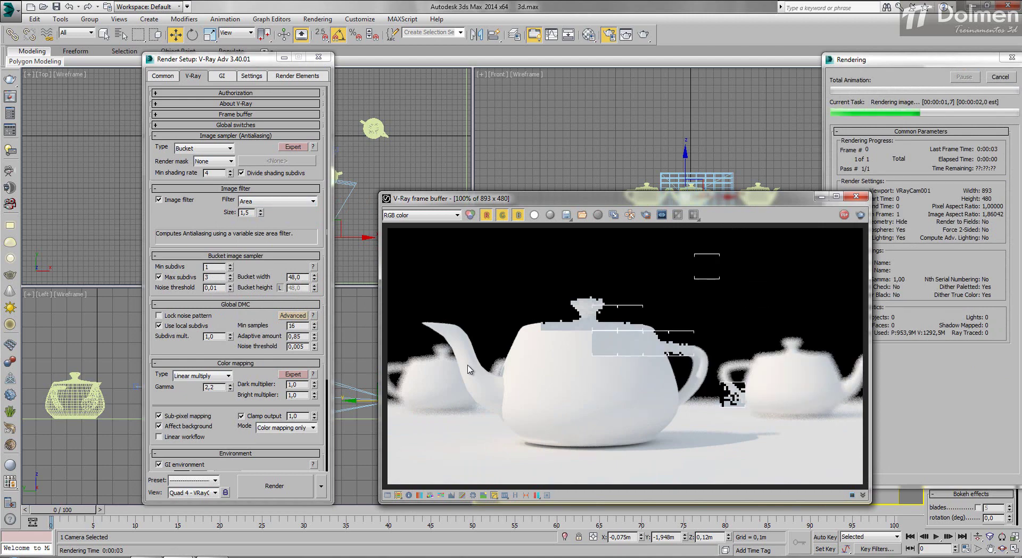
- Set the Area filter's size to 3 and re-render the view
double_click(250, 212)
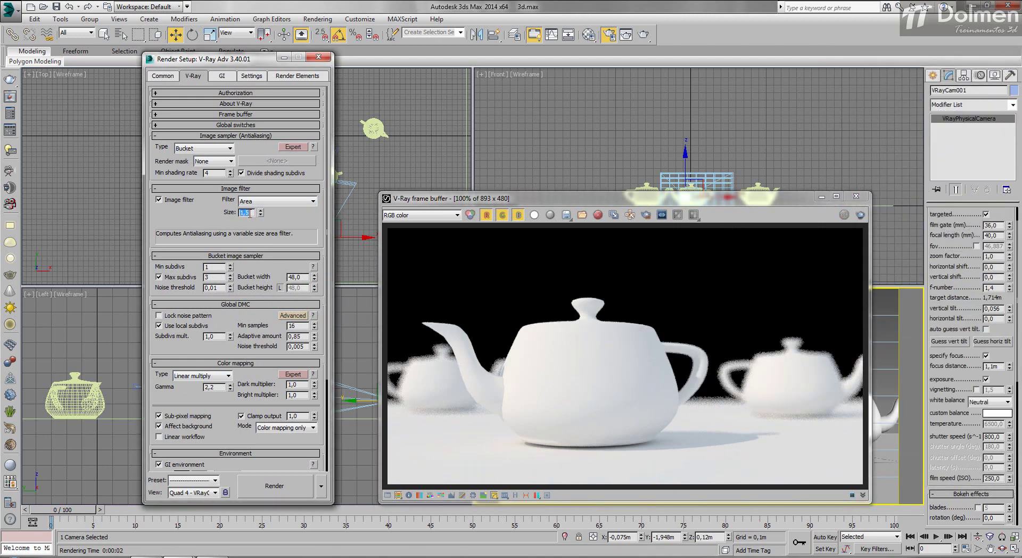
key("Return")
left_click(860, 215)
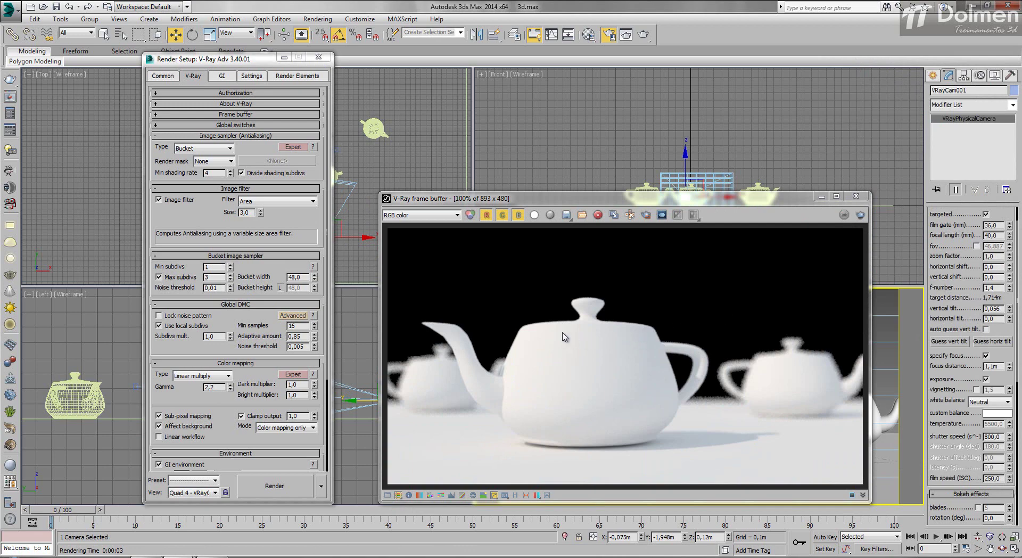
- Set the bucket sampler's max subdivs to 24, its noise threshold to 0,008 and the global subdivs multiplier to 2, and render
left_click(212, 267)
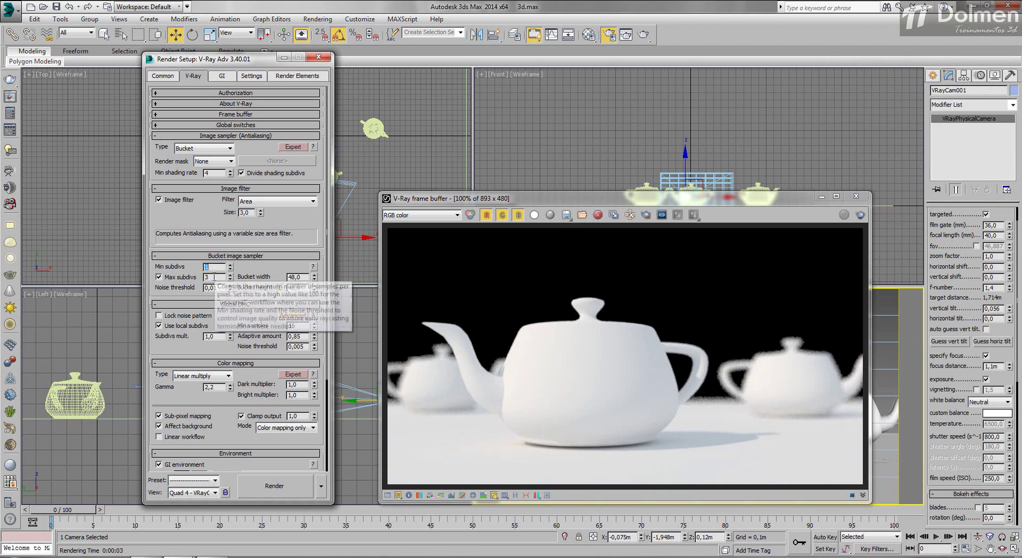
double_click(213, 277)
type("24")
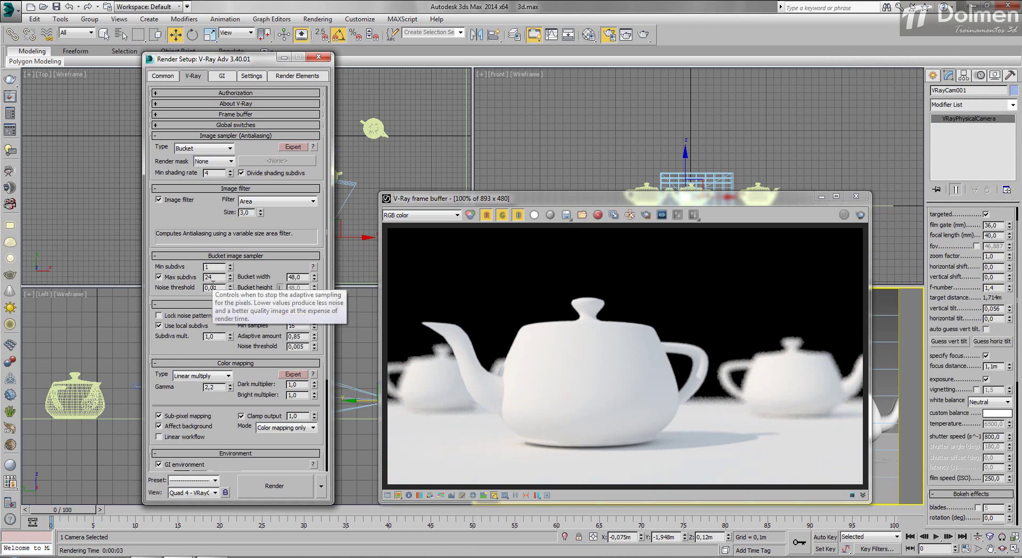
left_click_drag(211, 287, 223, 287)
key("Return")
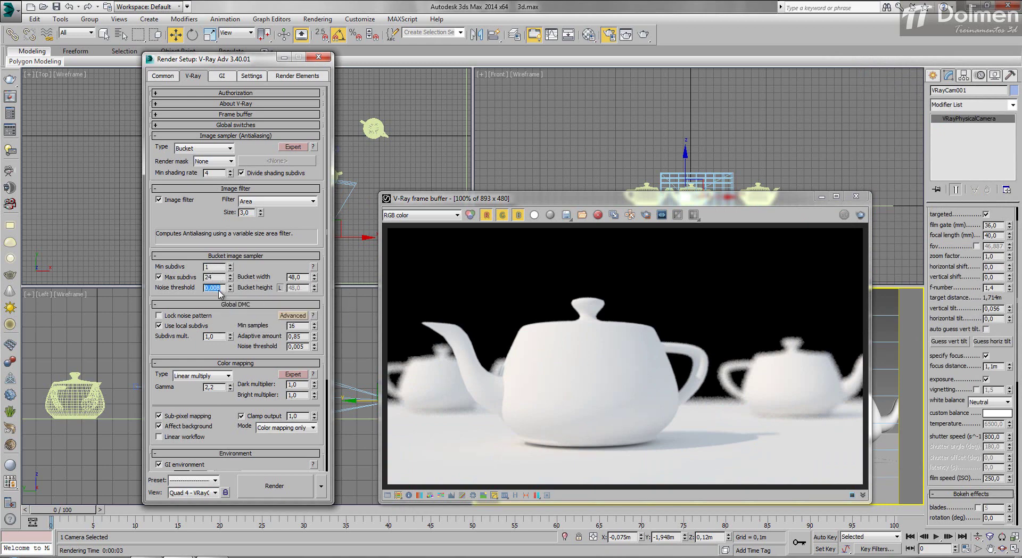
double_click(216, 336)
left_click(858, 217)
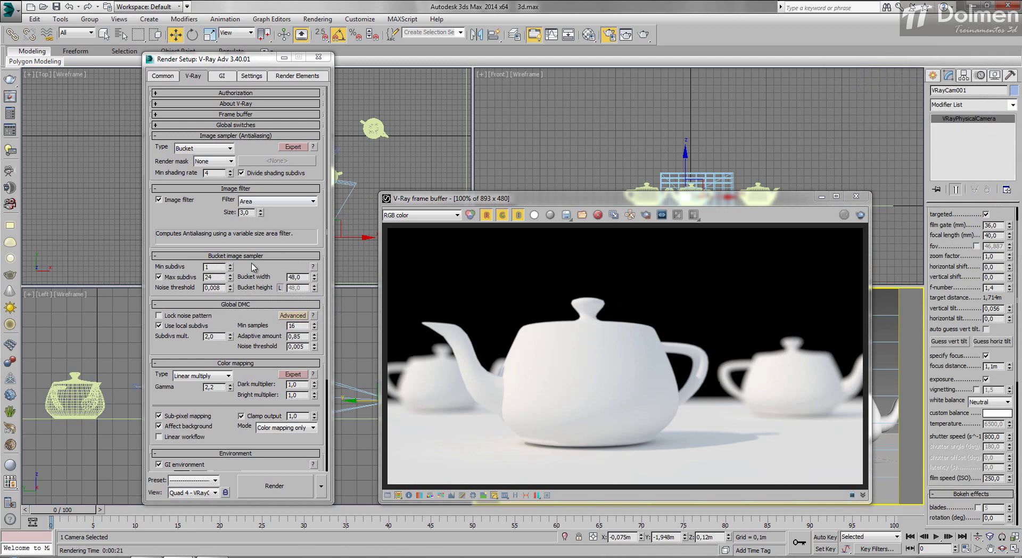
- Reduce the Area filter's size to 2, re-render, and move the frame buffer window higher
left_click(251, 211)
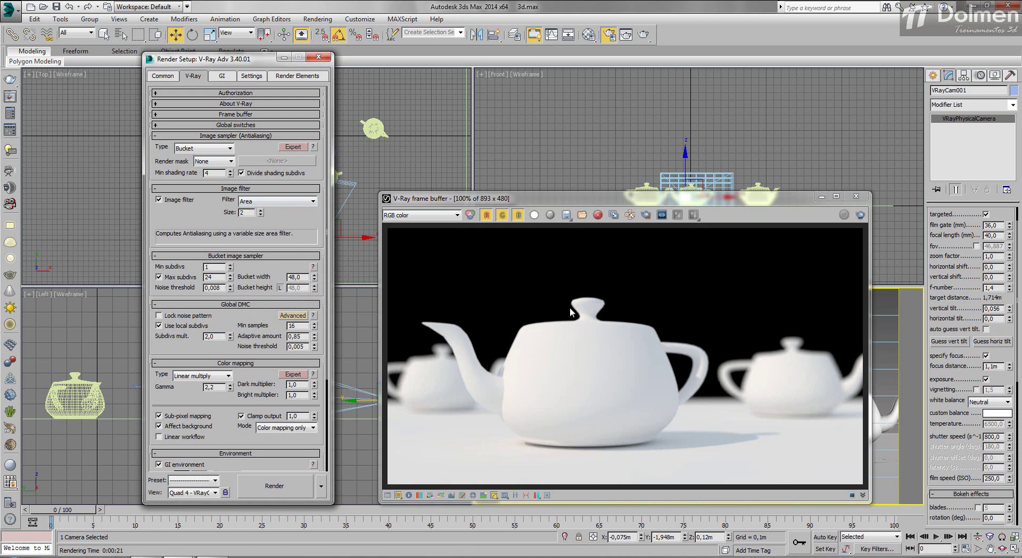
left_click(860, 214)
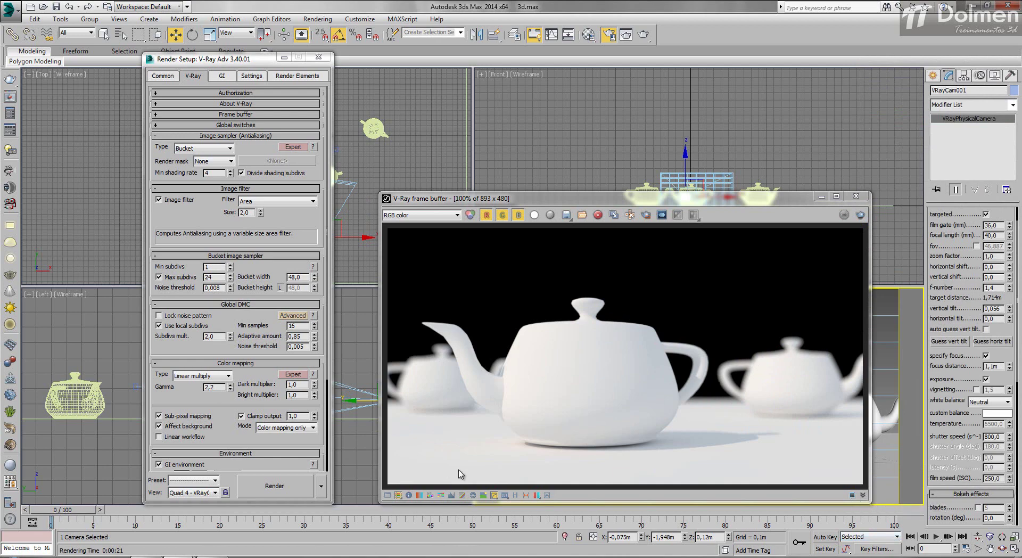
left_click_drag(559, 193, 560, 151)
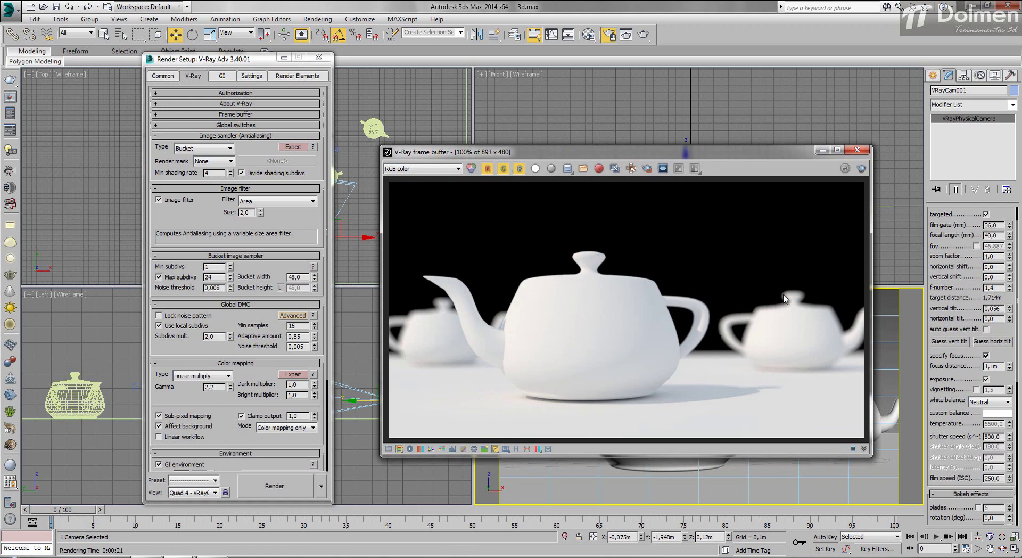
- Try max subdivs of 6 and 16 in the bucket image sampler, rendering the view after each change
double_click(212, 276)
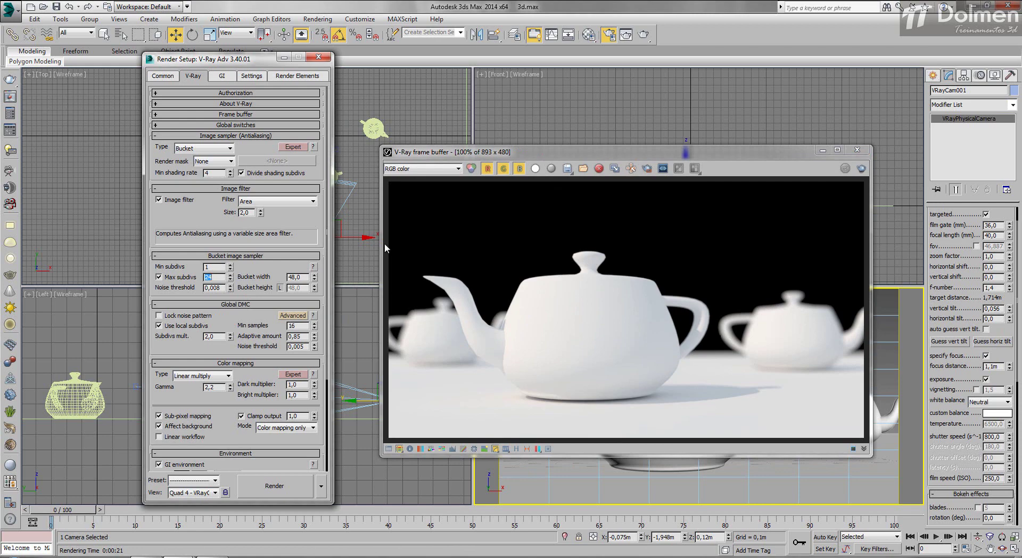
type("6")
left_click(861, 169)
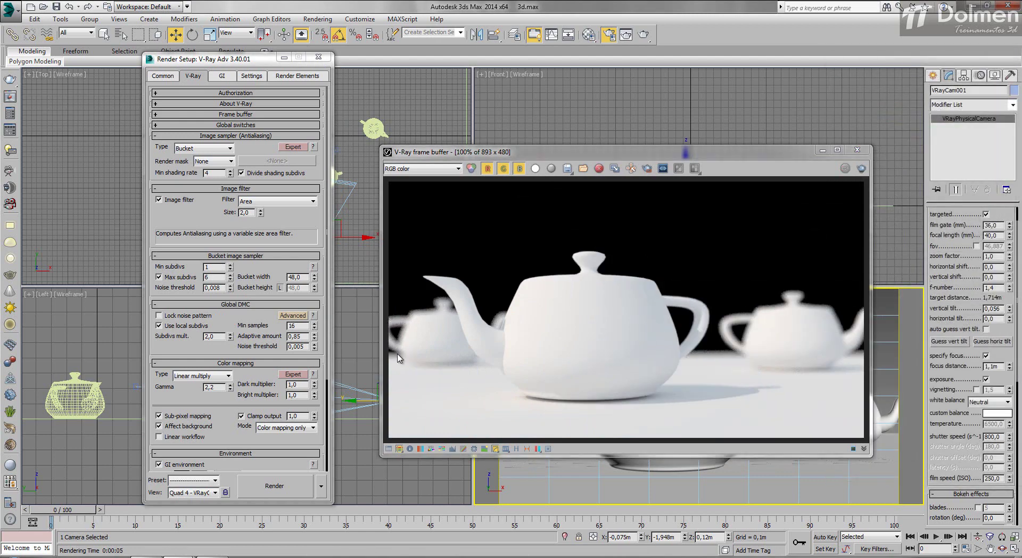
double_click(212, 277)
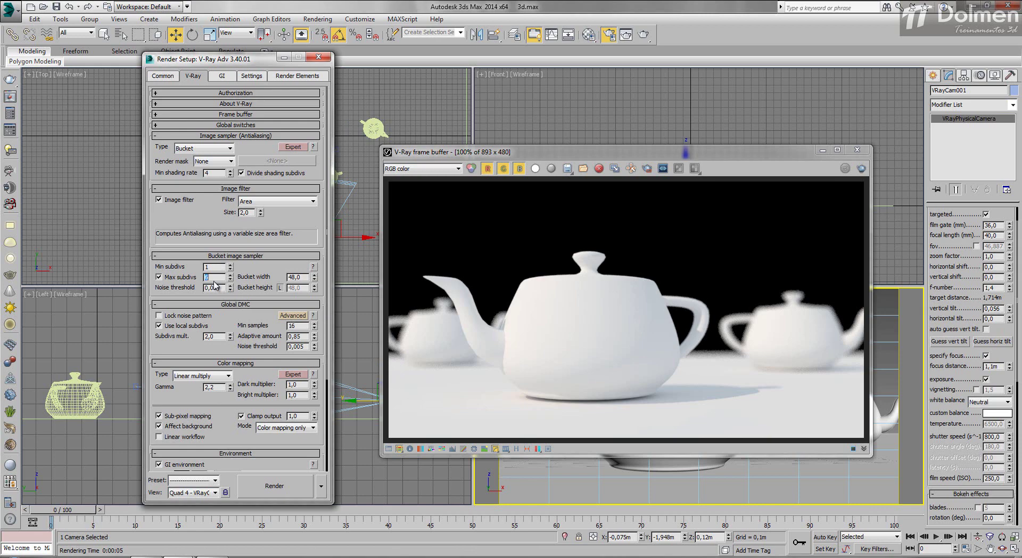
left_click(862, 169)
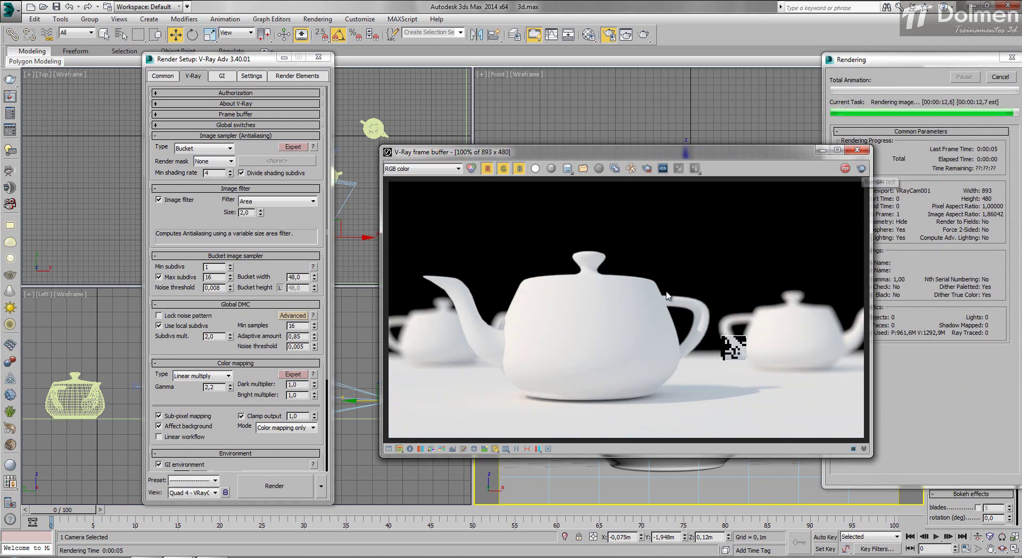
- Set the bucket sampler's max subdivs to 20, render the view, and inspect the blurred back teapots up close
left_click(213, 277)
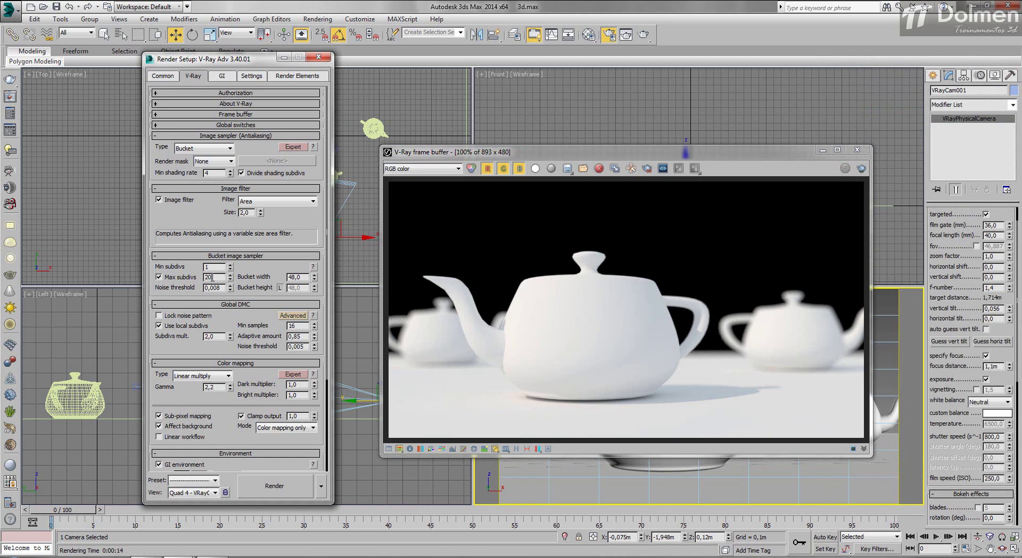
left_click(861, 168)
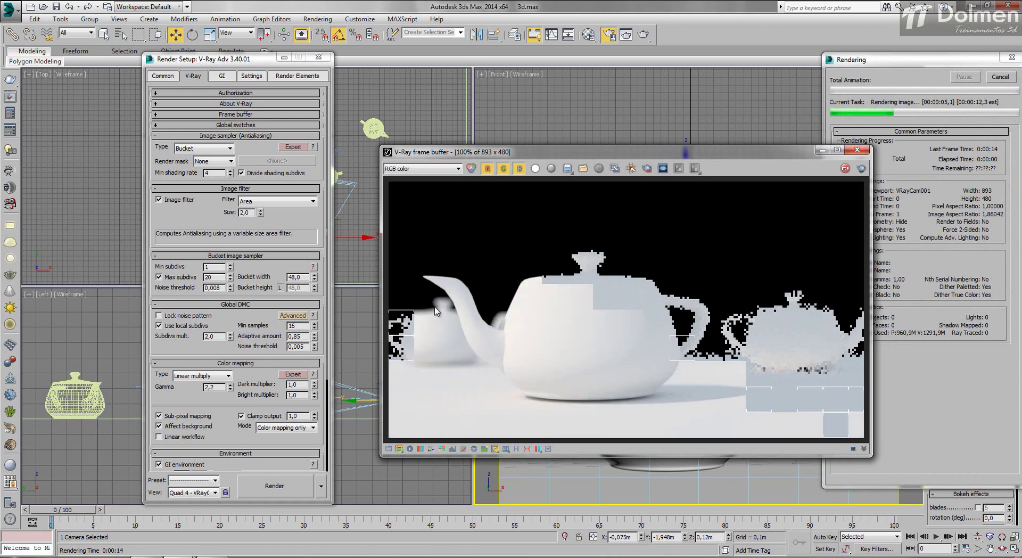
scroll(413, 314, "up", 2)
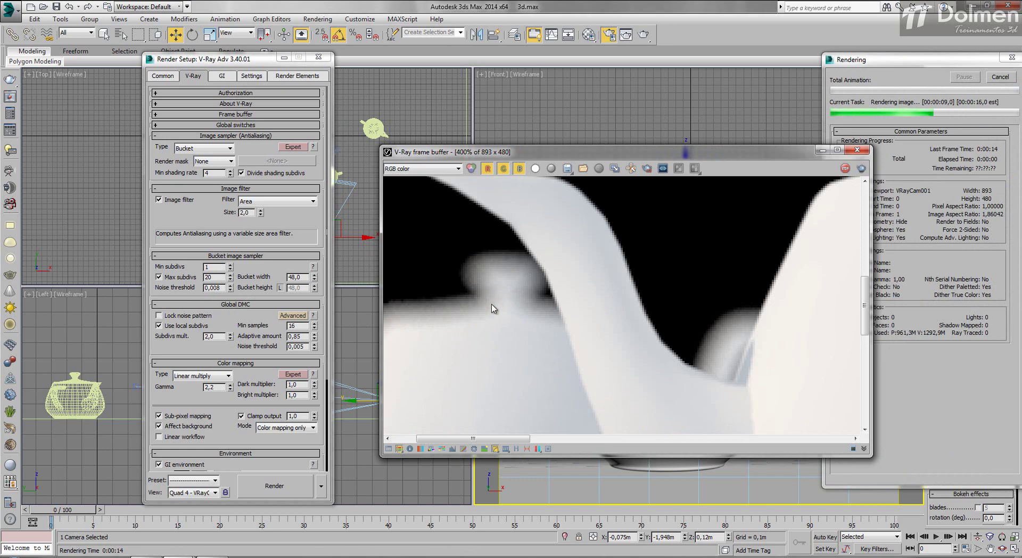
scroll(489, 298, "down", 2)
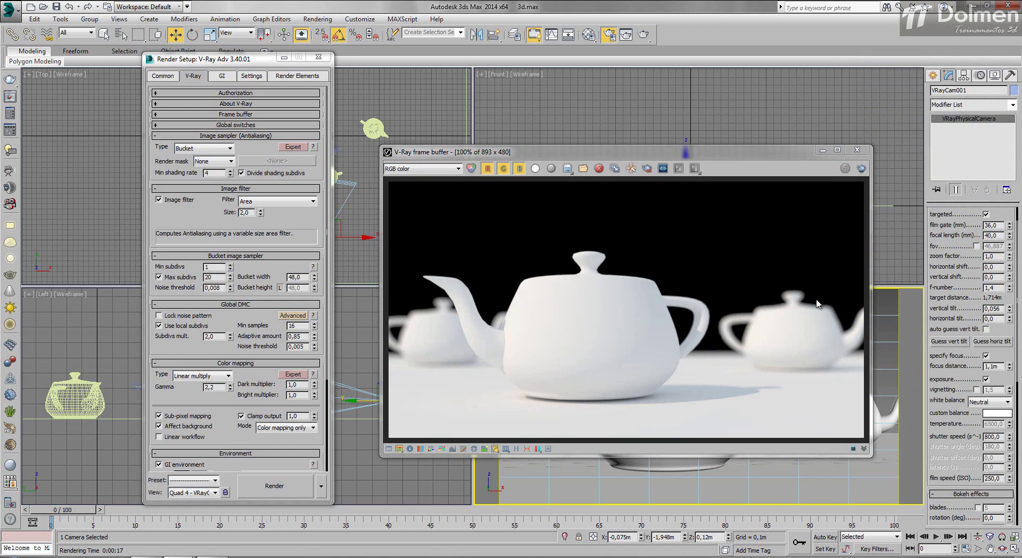
left_click(817, 303)
scroll(818, 307, "up", 1)
scroll(818, 308, "down", 1)
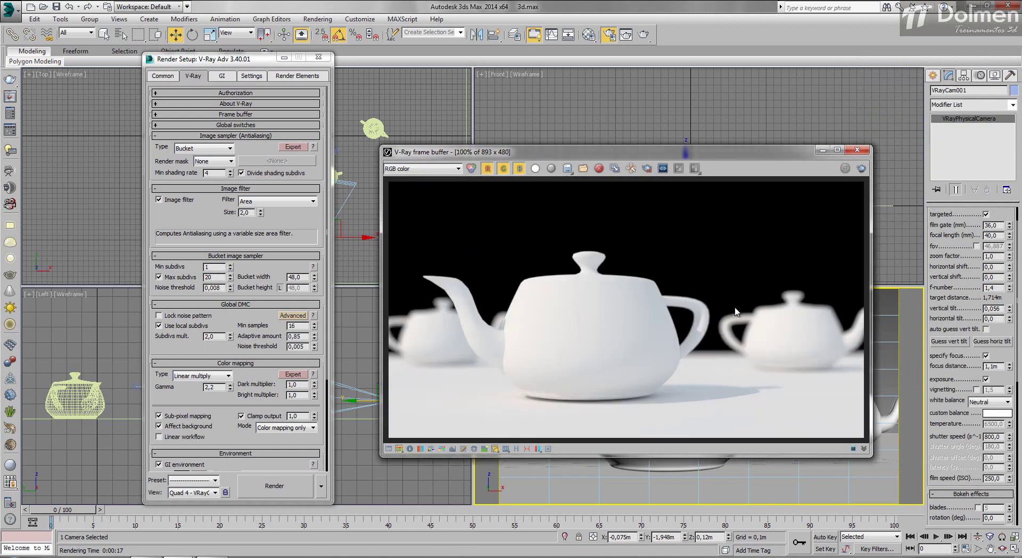
- Set the bucket sampler's noise threshold to 0,01 and re-render the view
mouse_move(212, 287)
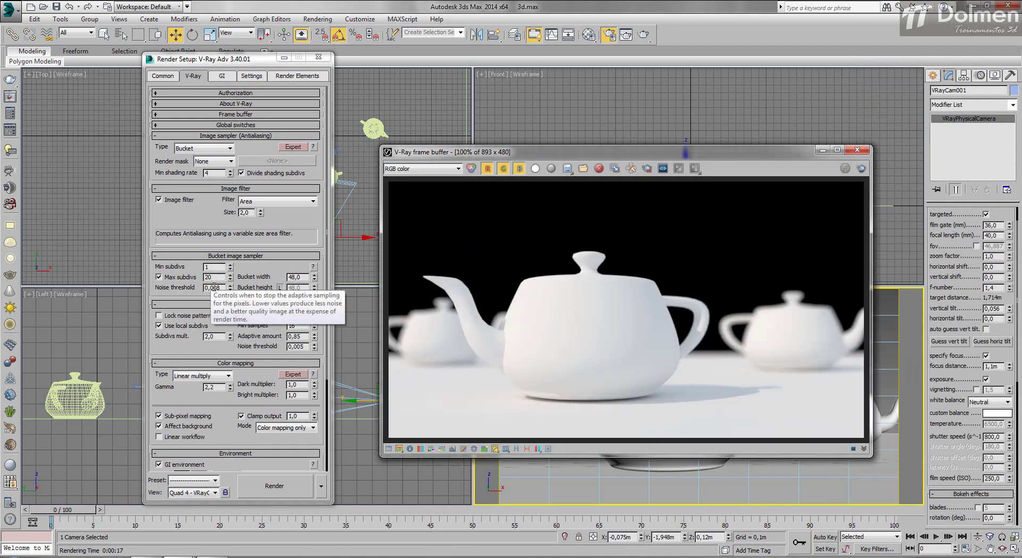
left_click_drag(211, 287, 235, 286)
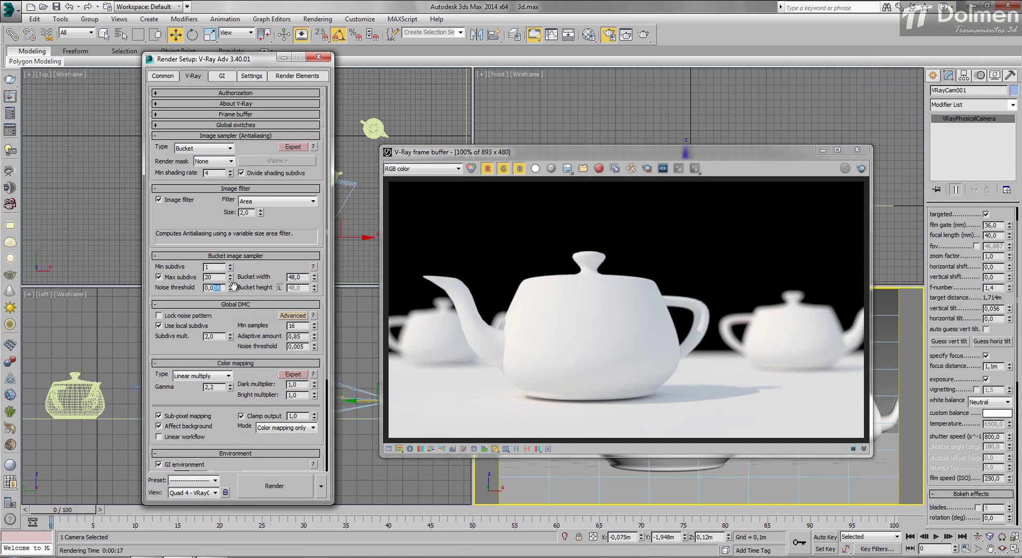
type("1")
key("Return")
left_click(861, 168)
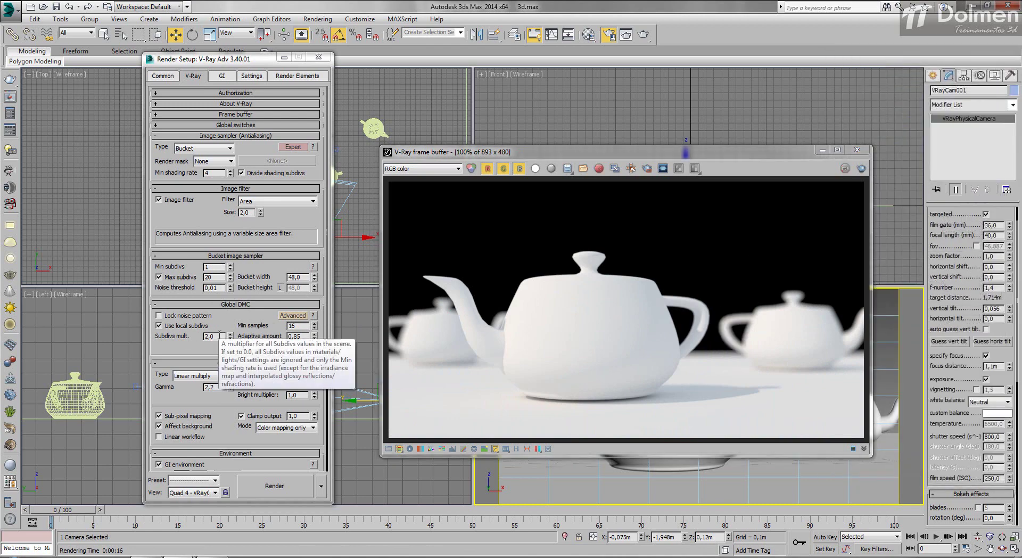
- Set the global subdivs multiplier to 1, re-render the view, and close the render setup
left_click(219, 335)
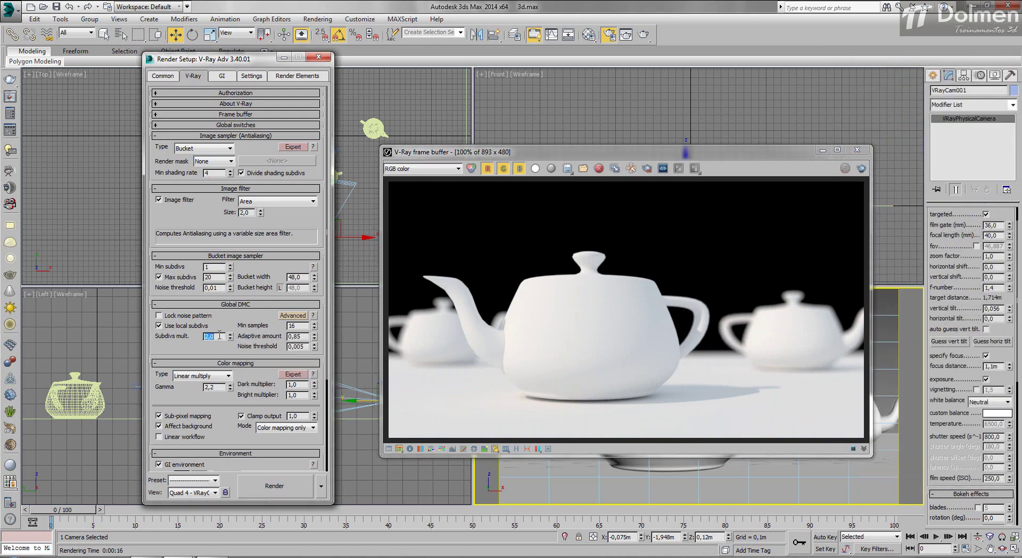
left_click(861, 168)
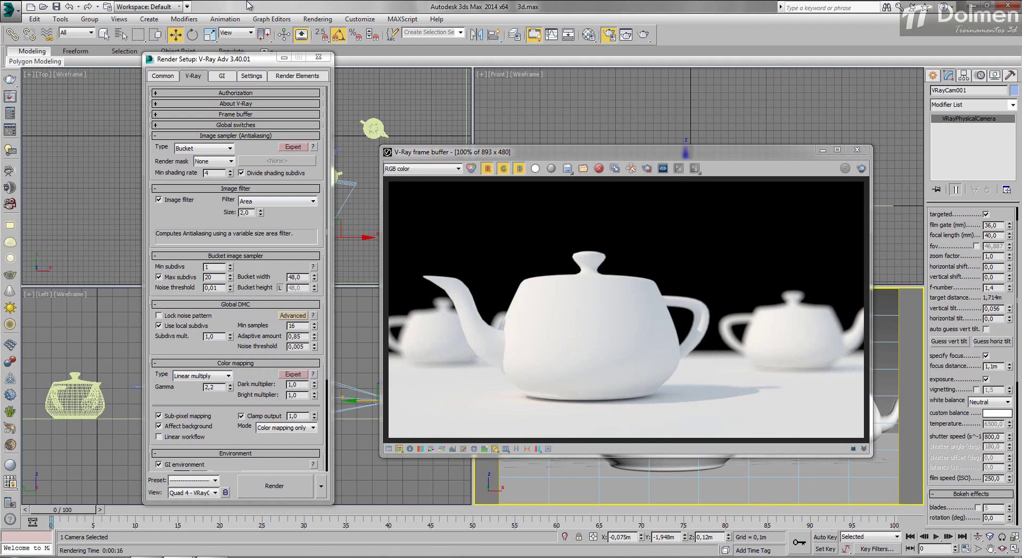
left_click(318, 56)
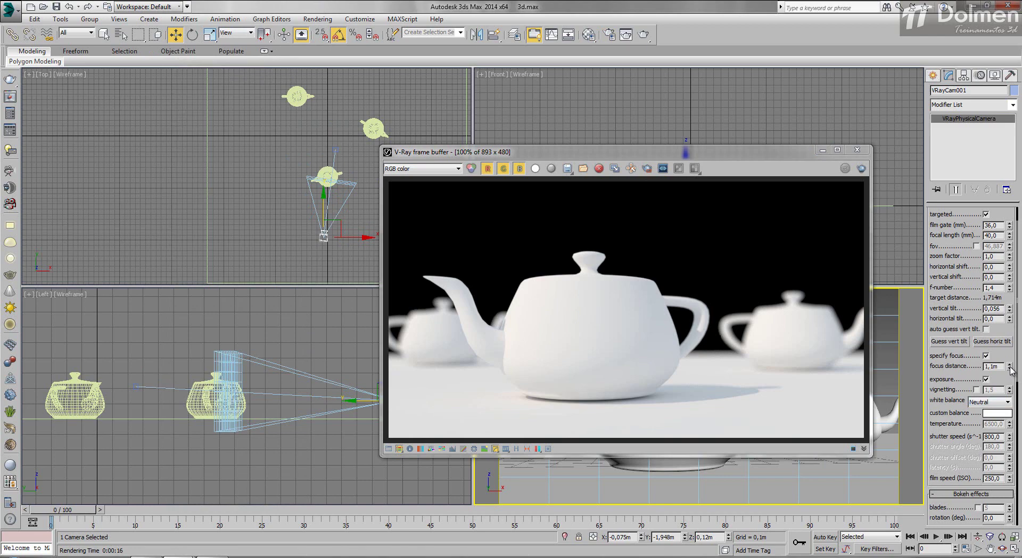
- Increase the camera's focus distance to about 2,343 m so it reaches the back teapots, and render the view
left_click_drag(1010, 367, 1015, 307)
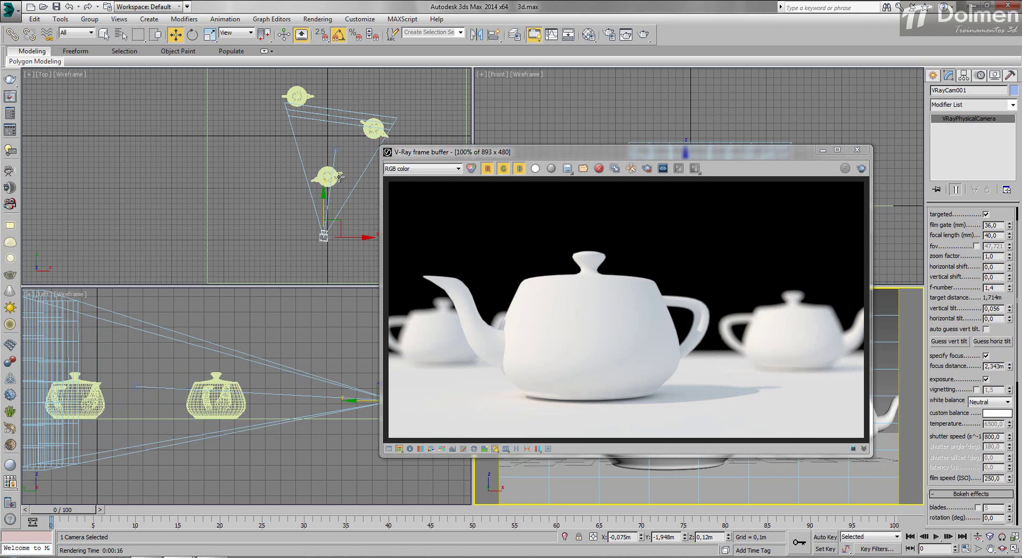
left_click(861, 169)
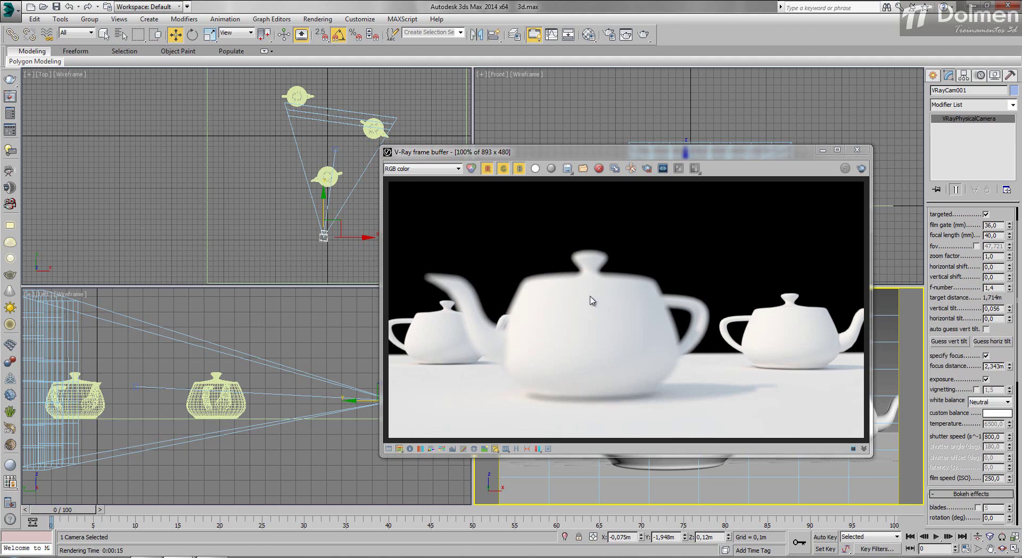
- Lower the bucket sampler's max subdivs to 2, set its noise threshold to 0,03, and close the frame buffer and render setup
double_click(998, 437)
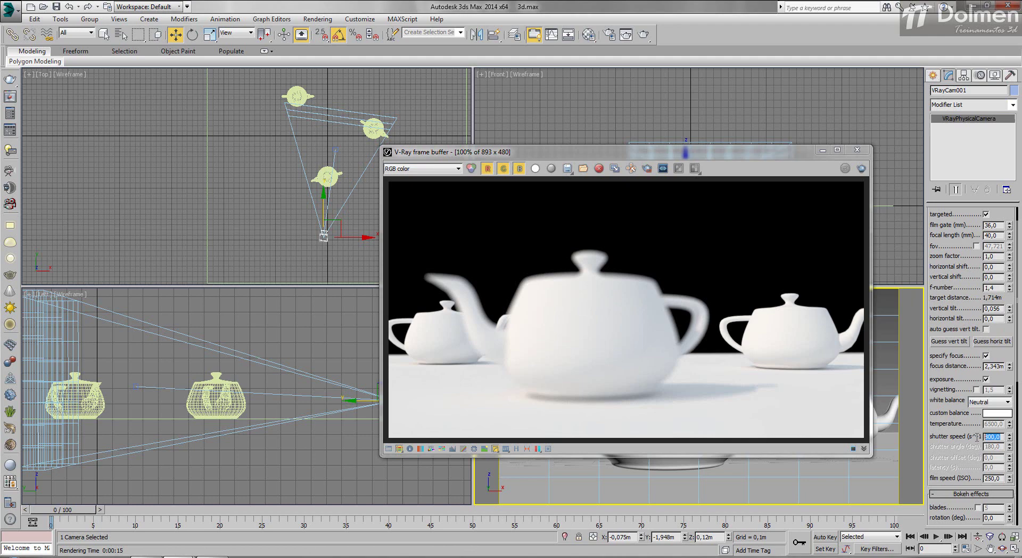
double_click(1001, 478)
left_click(609, 35)
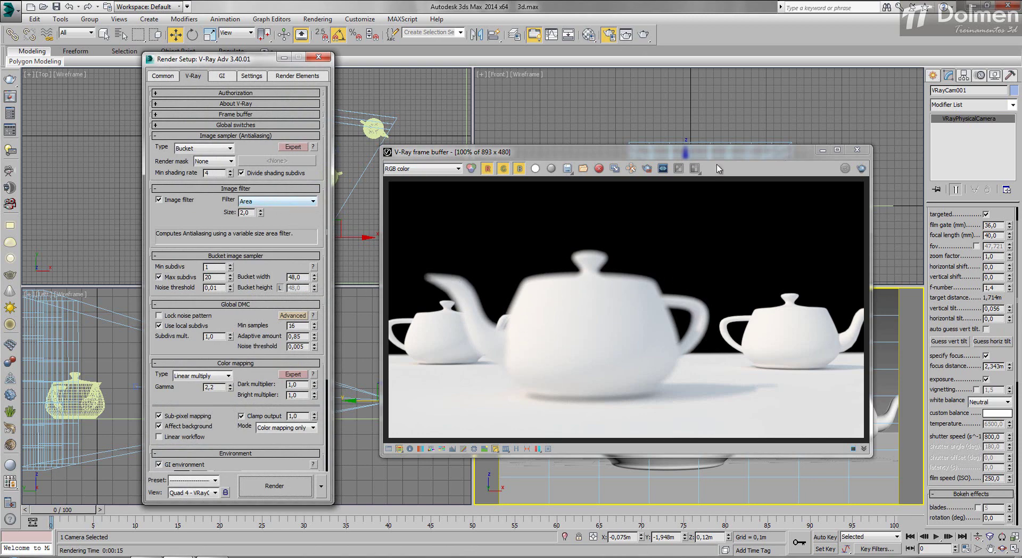
double_click(215, 276)
left_click_drag(212, 287, 248, 289)
type("3")
left_click(859, 151)
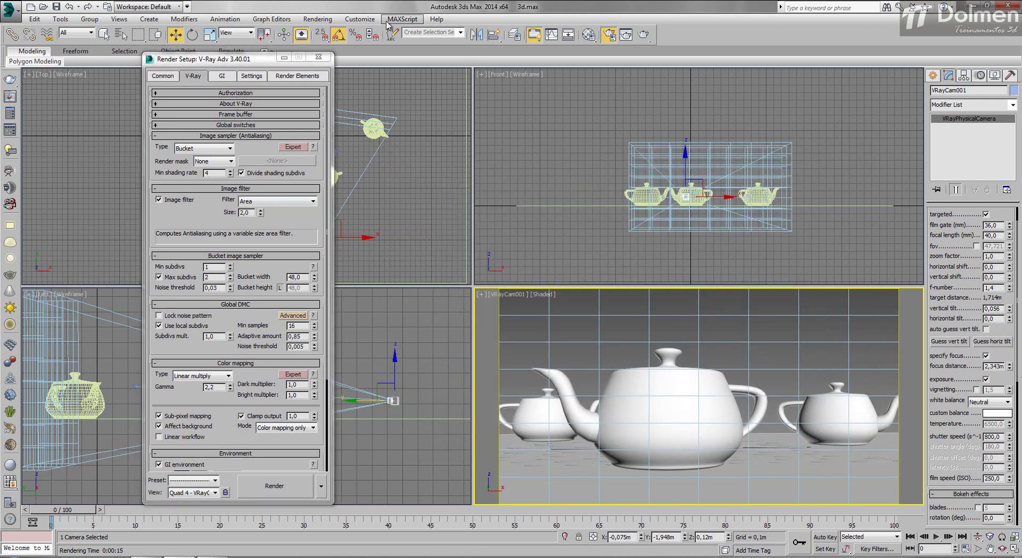
left_click(318, 57)
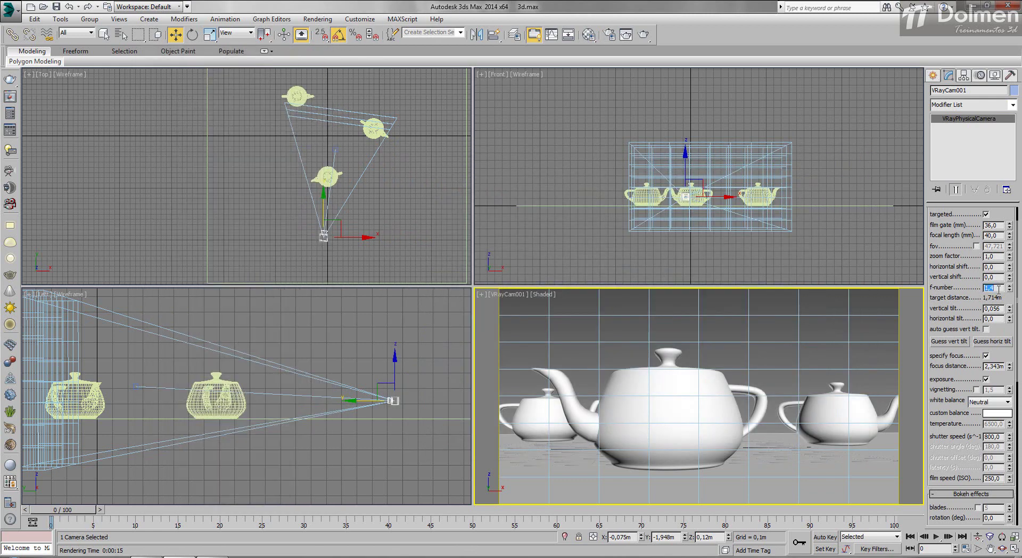
- Set the camera's f-number to 8, disable specify focus, set the shutter speed to 25, and render the camera view
type("8")
left_click(986, 356)
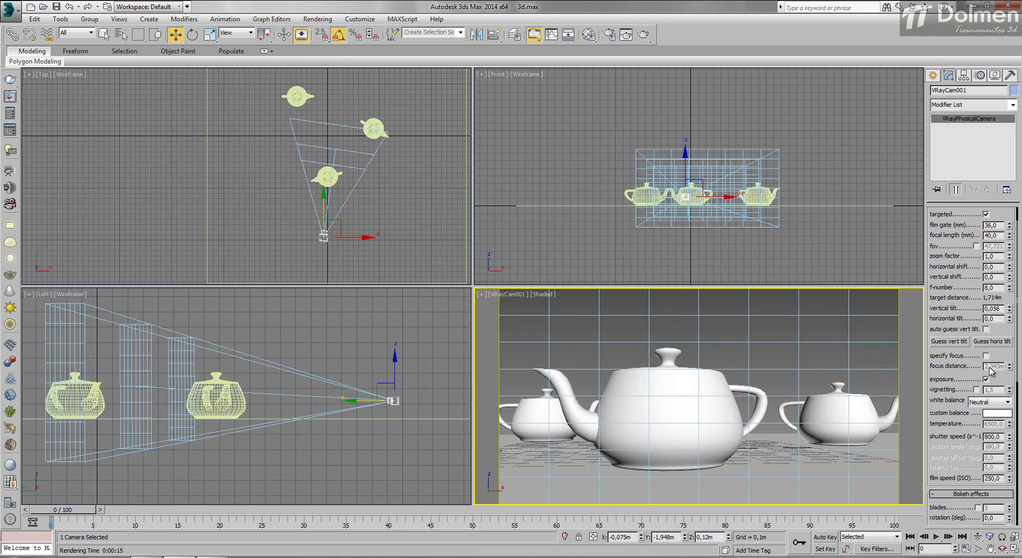
double_click(993, 436)
type("25")
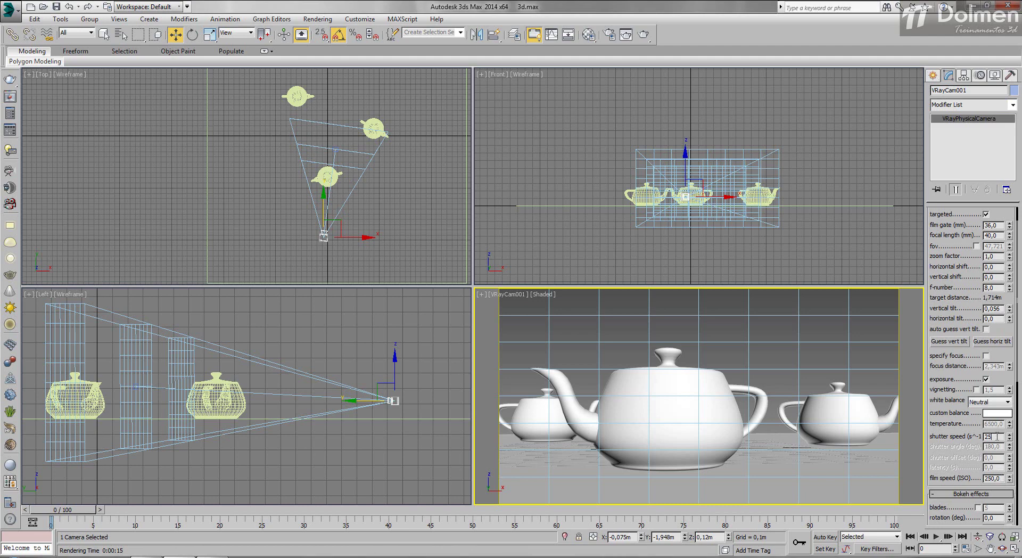
key("Return")
right_click(611, 352)
left_click(643, 34)
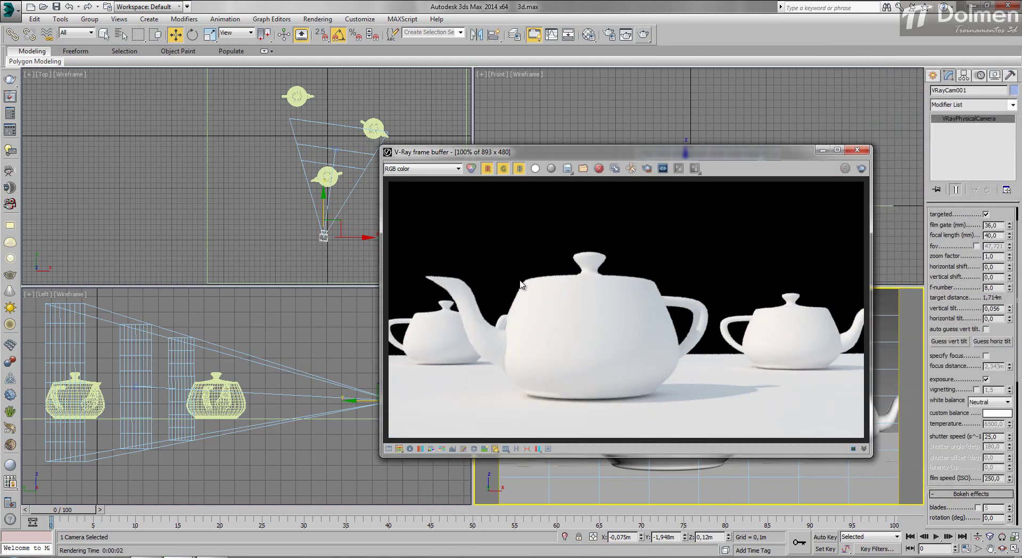
- Examine the front teapot's edges up close in the render and close the frame buffer
scroll(537, 279, "up", 2)
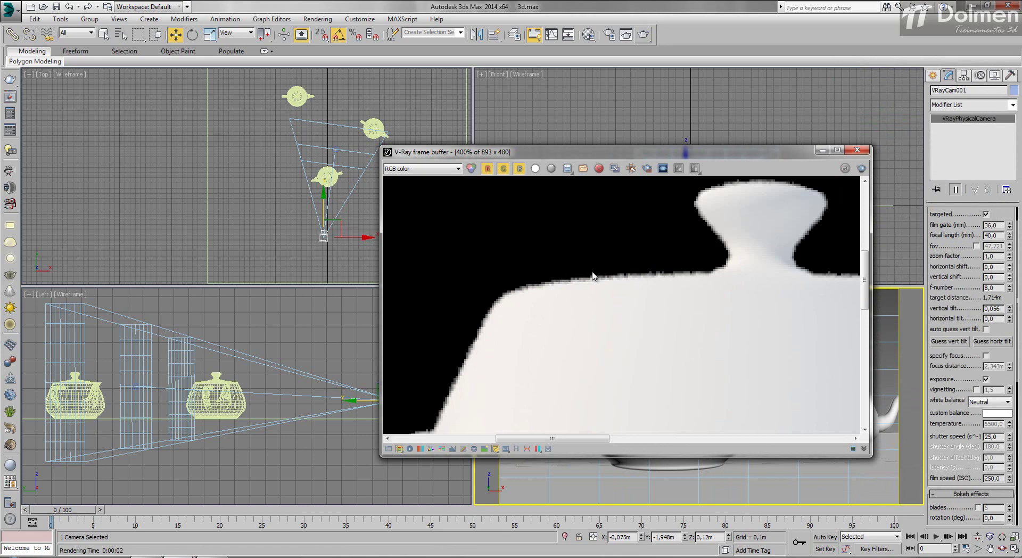
scroll(593, 275, "down", 1)
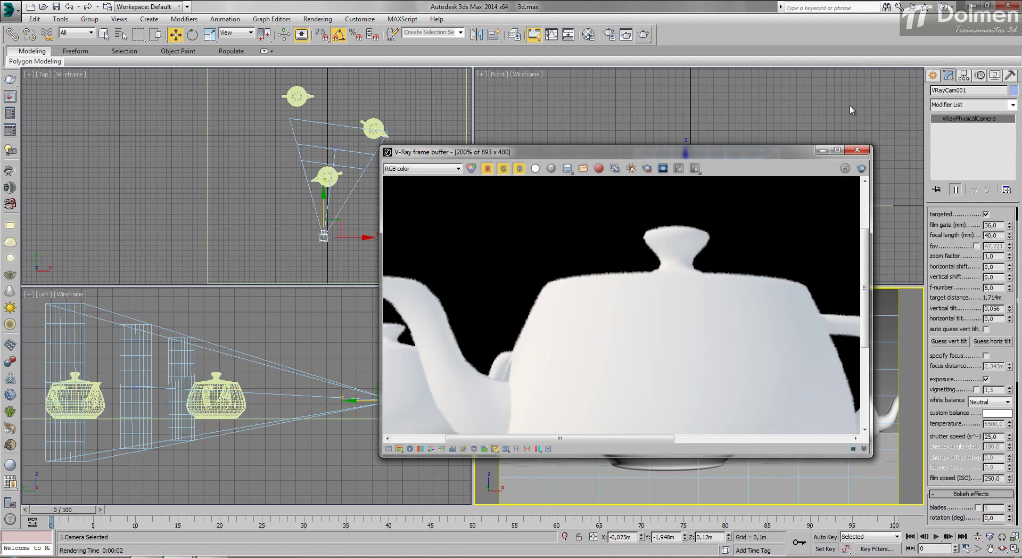
scroll(740, 258, "down", 1)
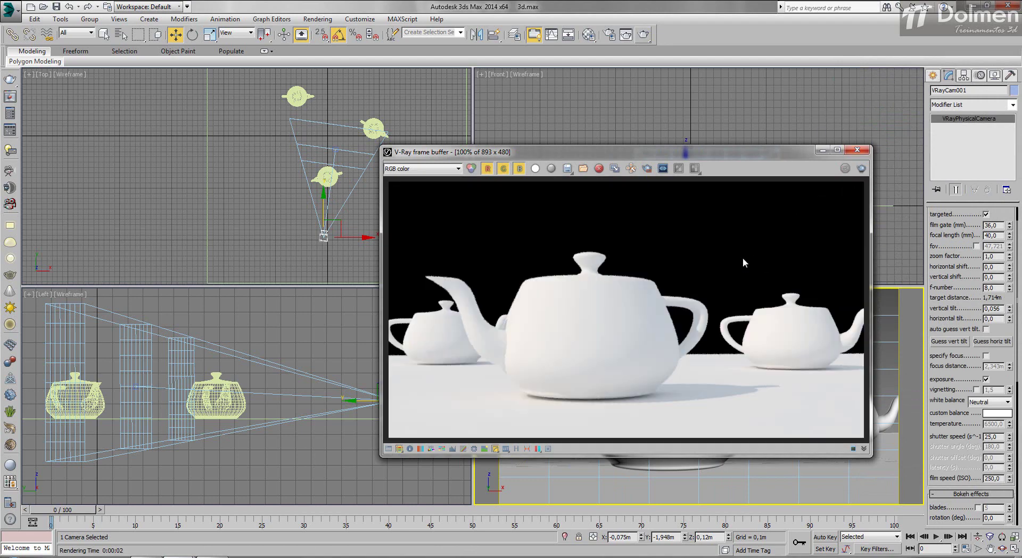
left_click(854, 151)
- Move the front teapot away from the camera and sideways to about X -0,869 m, Y -0,502 m
left_click(347, 209)
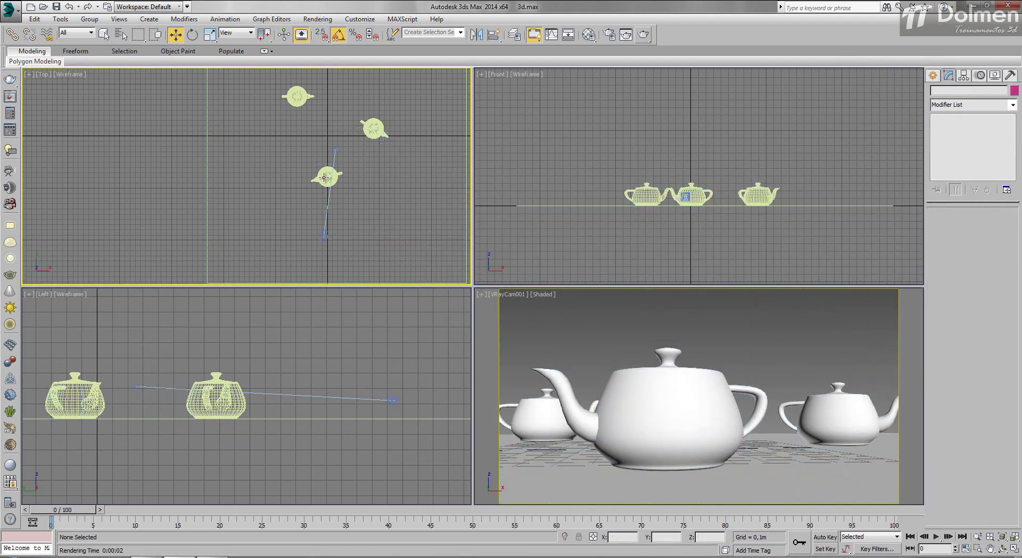
left_click(324, 177)
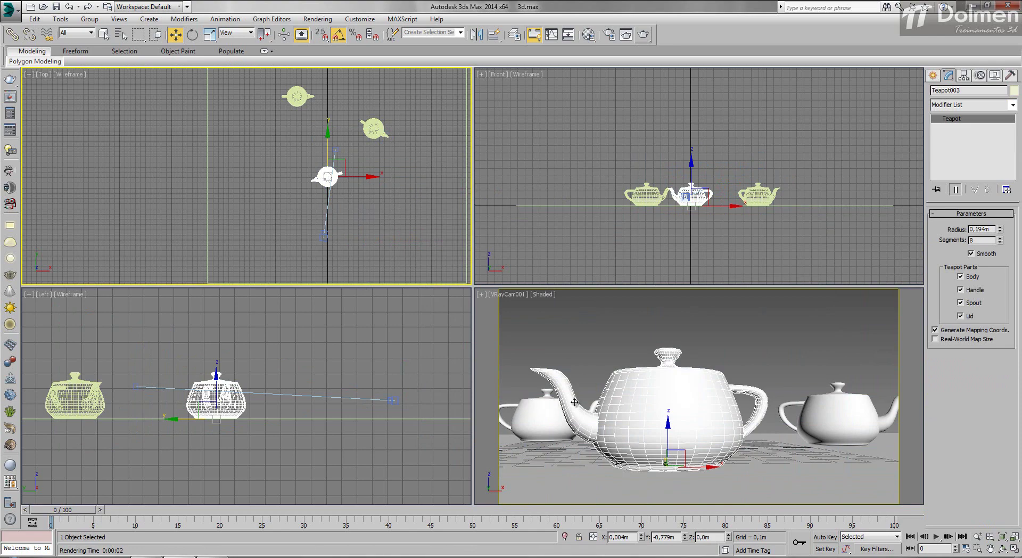
left_click_drag(328, 160, 328, 143)
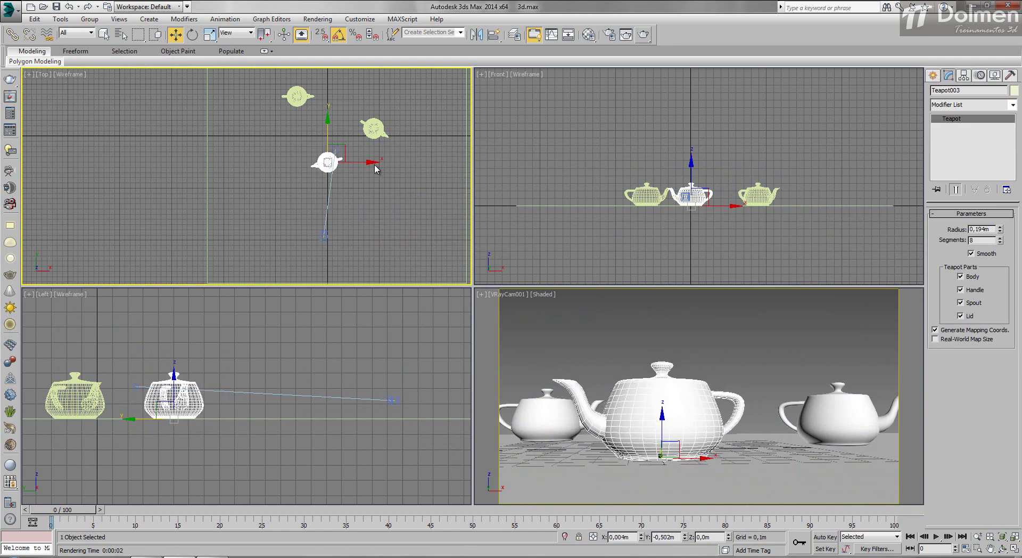
left_click_drag(373, 163, 323, 163)
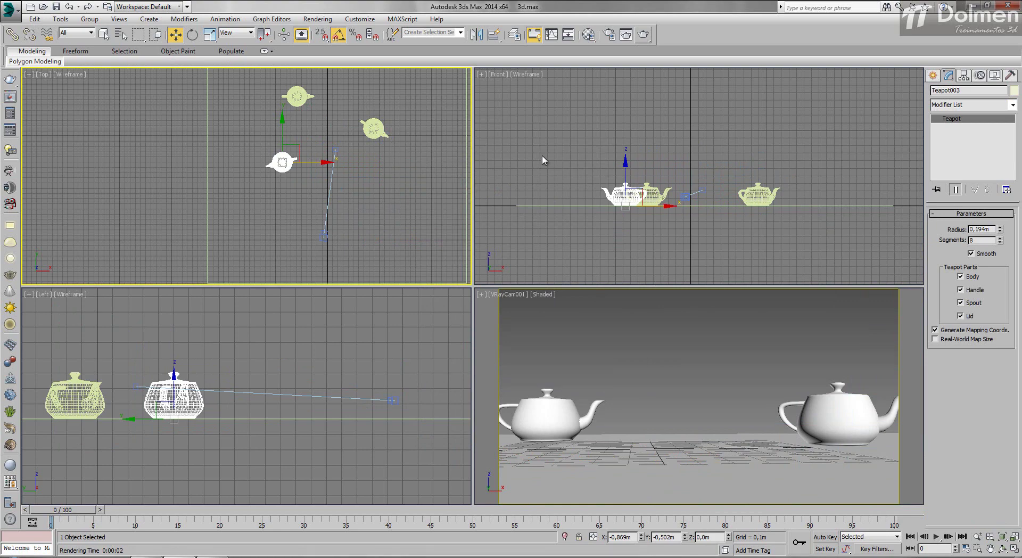
- With automatic keying on, animate the teapot along X to about 0,75 m at frame 30
left_click(824, 537)
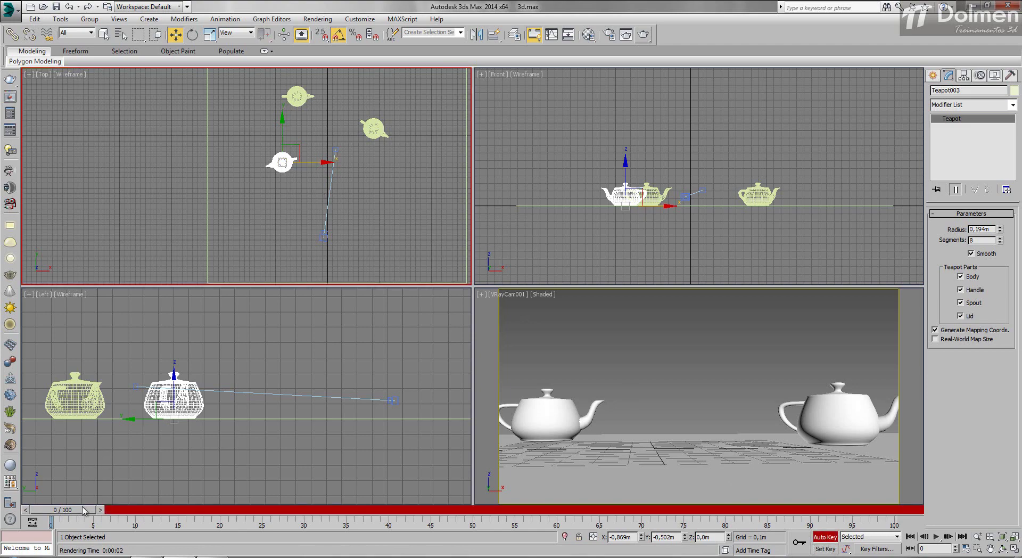
left_click_drag(84, 510, 331, 505)
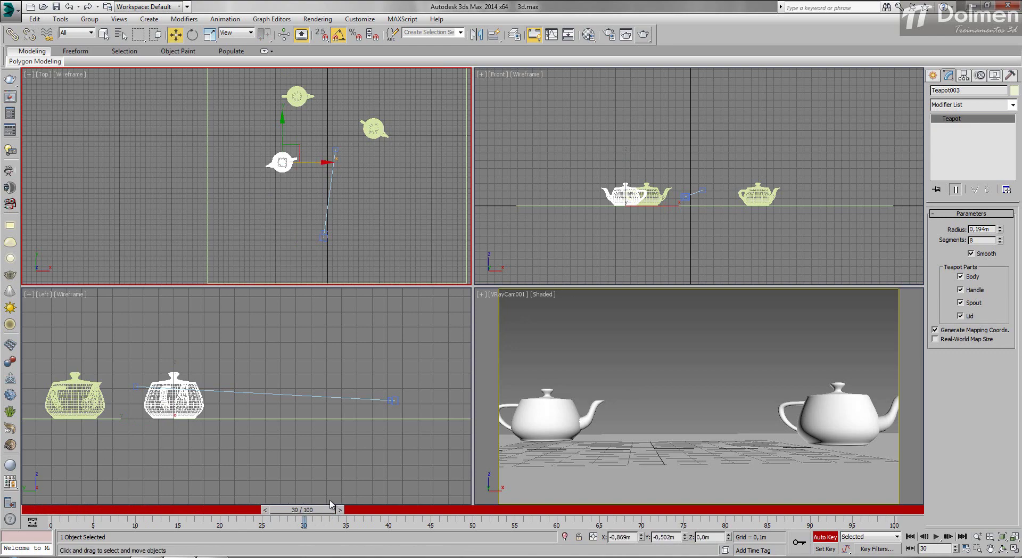
mouse_move(318, 162)
left_mouse_down()
mouse_move(400, 170)
mouse_move(400, 180)
left_mouse_up()
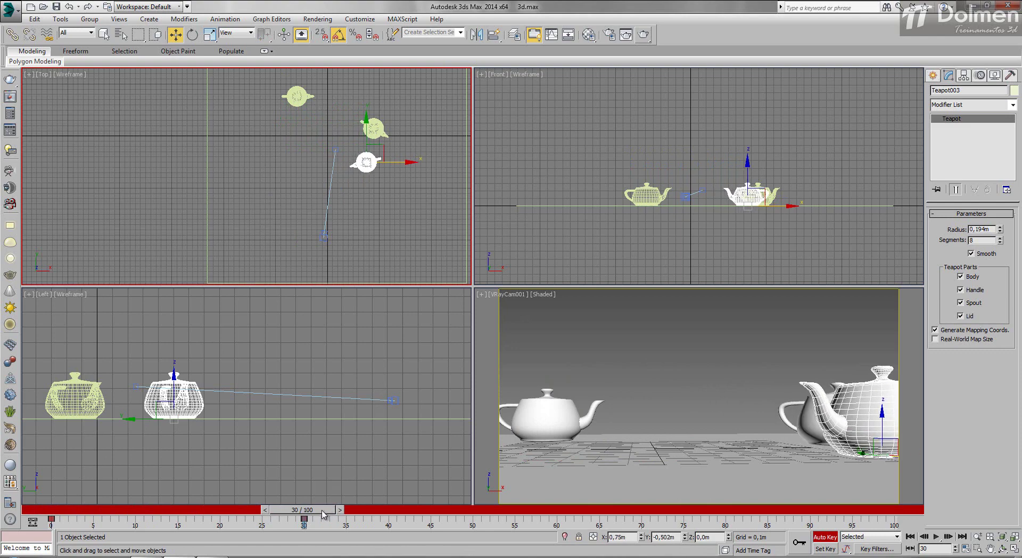
- Go to frame 17, turn off automatic keying, and render the camera view
left_click_drag(319, 512, 227, 518)
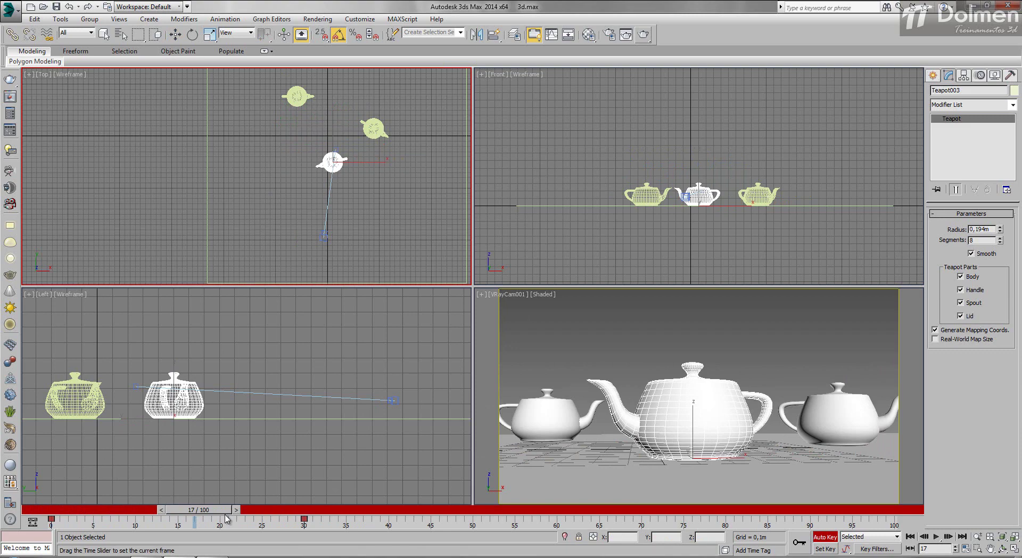
key("w")
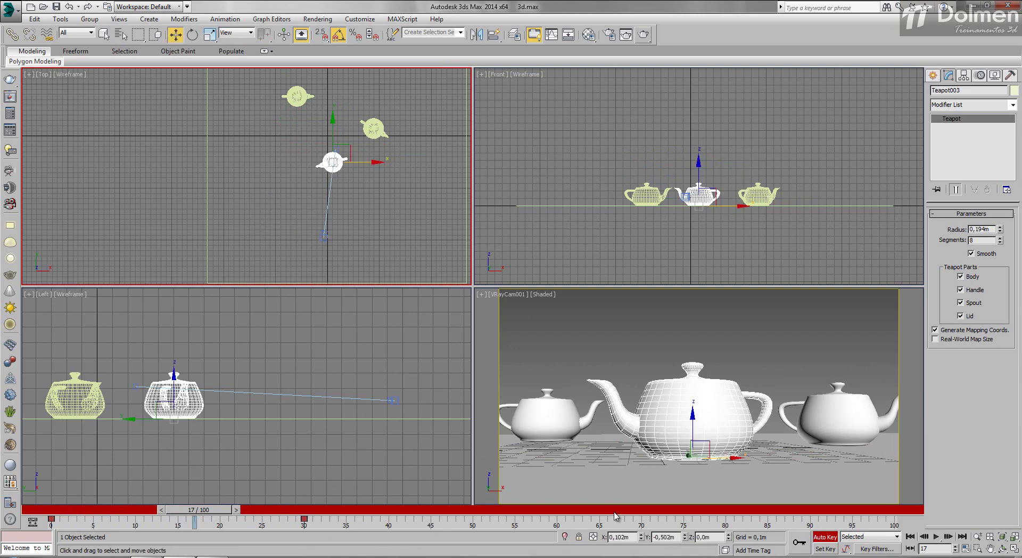
left_click(824, 536)
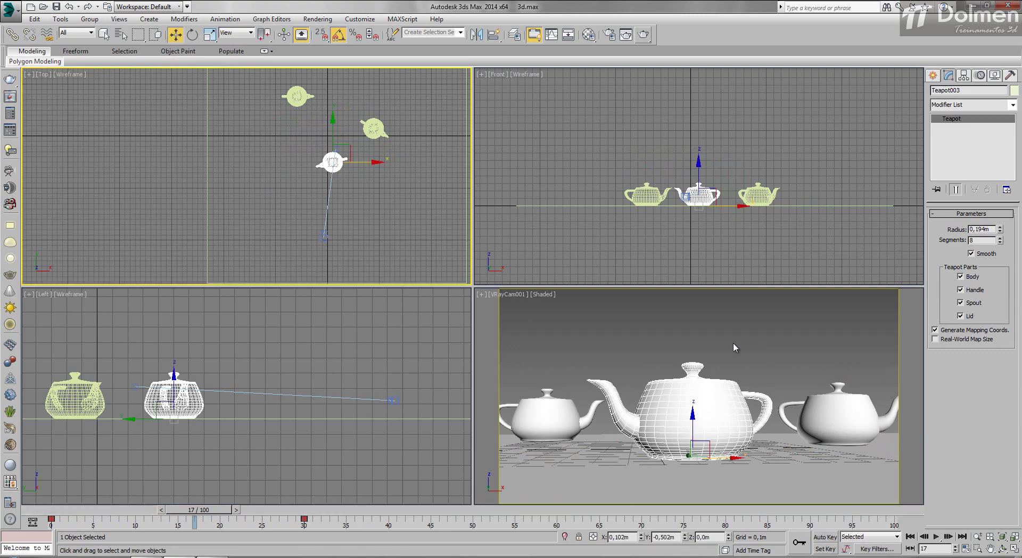
right_click(565, 372)
left_click(643, 34)
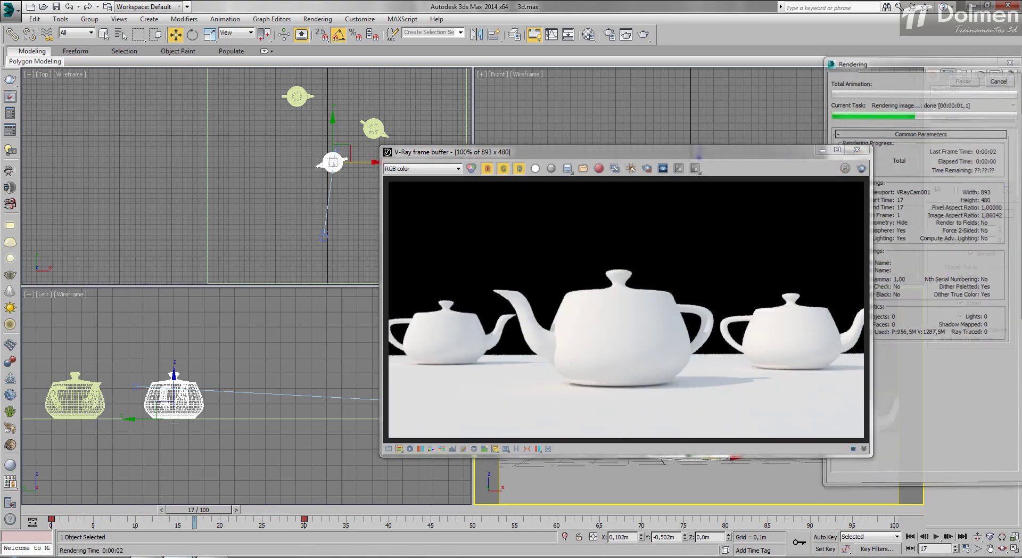
- Turn off depth of field and enable motion blur in the camera's sampling options, and re-render the camera view
left_click(321, 237)
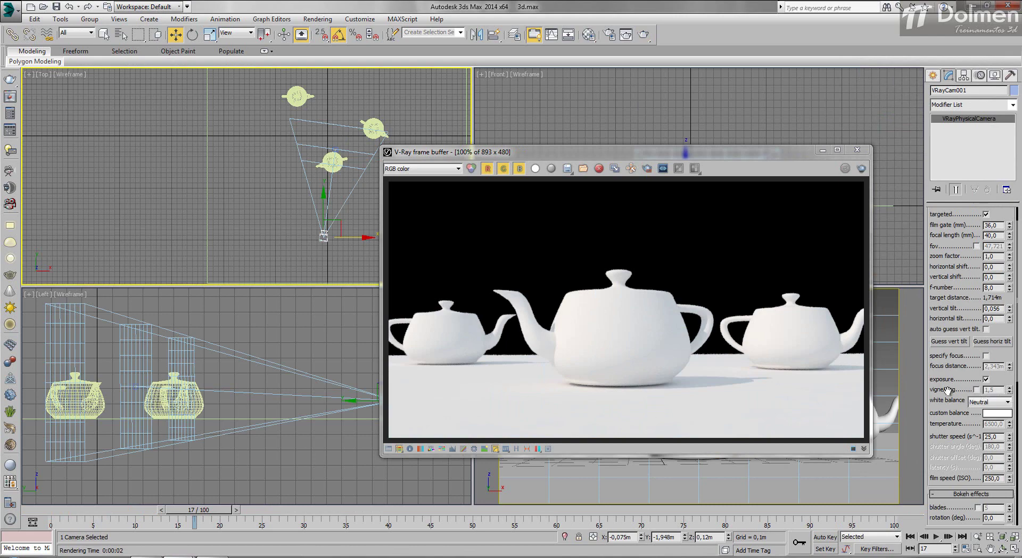
left_click_drag(947, 390, 952, 159)
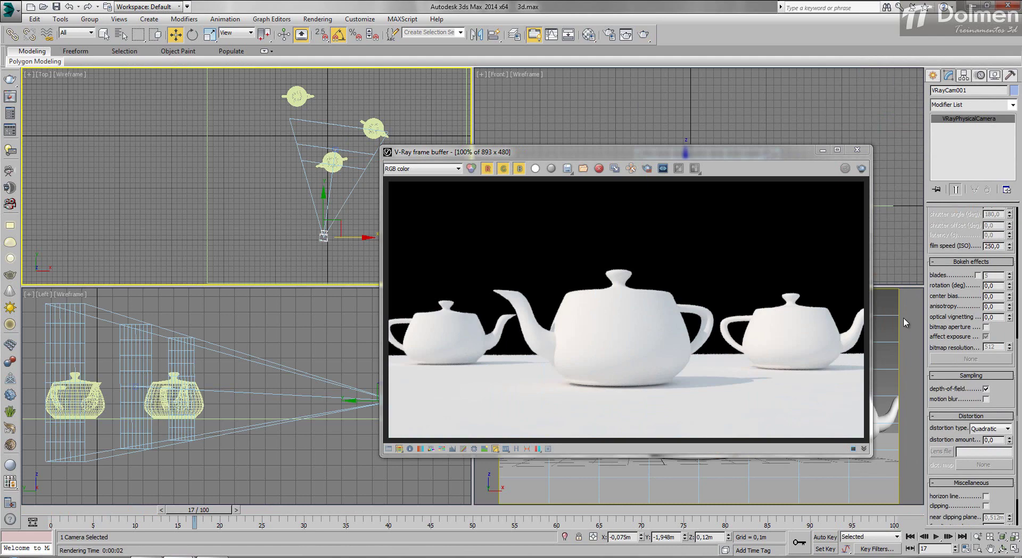
left_click(986, 388)
left_click(985, 398)
scroll(965, 434, "up", 5)
mouse_move(965, 441)
left_mouse_down()
mouse_move(966, 420)
mouse_move(968, 438)
left_mouse_up()
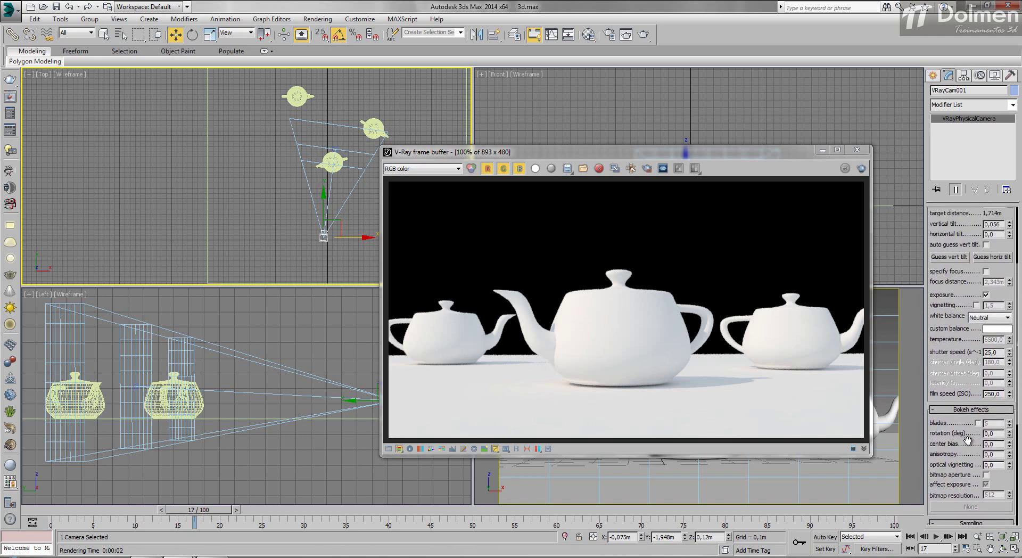
left_click_drag(958, 291, 958, 349)
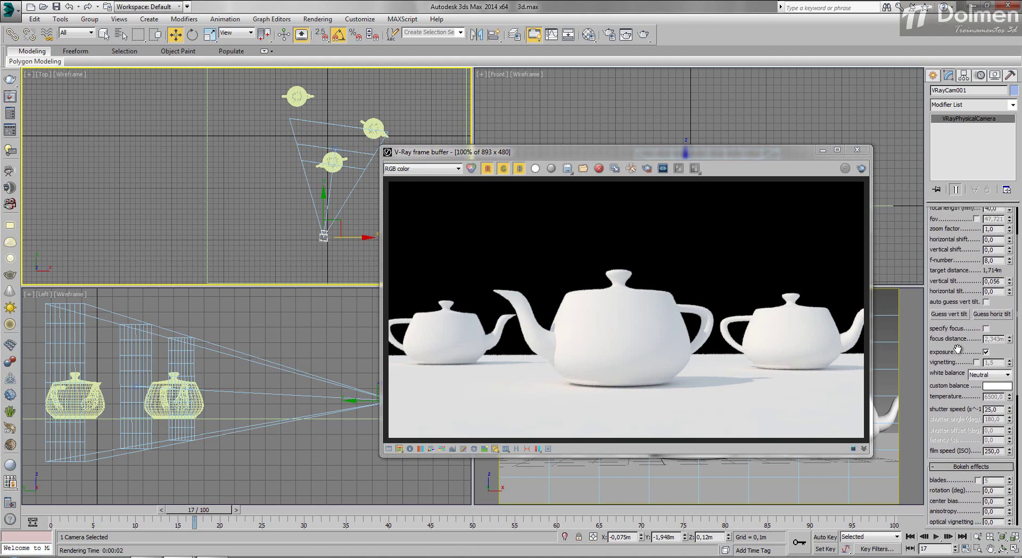
right_click(901, 339)
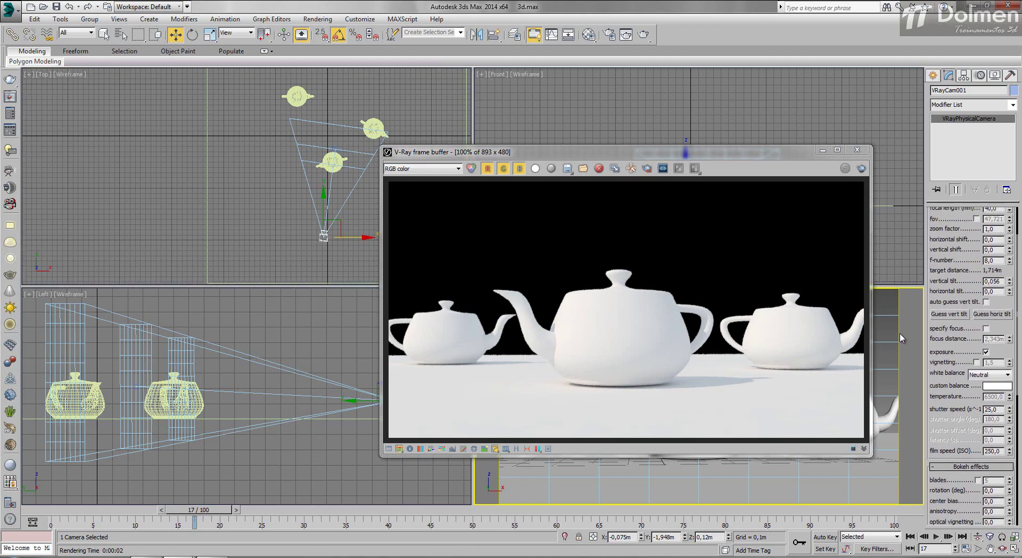
left_click(861, 169)
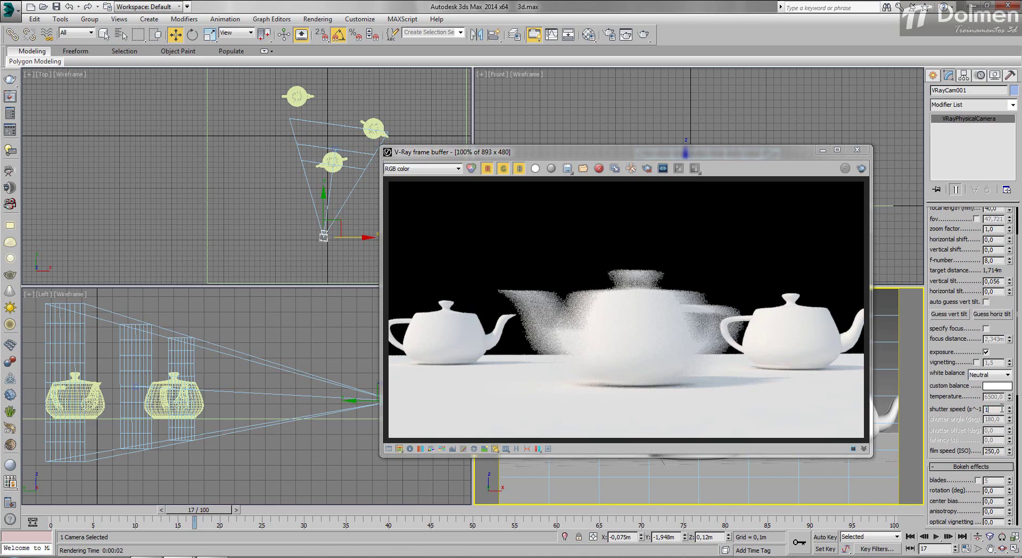
- Render with the camera's shutter speed at 100, and reduce it in stages to 50 with a re-render after each change
type("00")
key("Return")
left_click(861, 172)
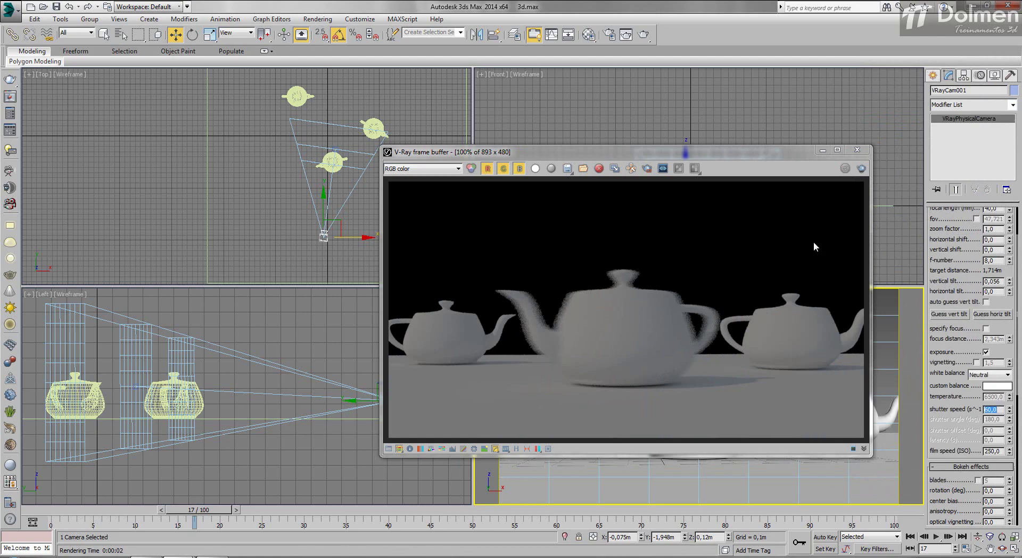
left_click(862, 169)
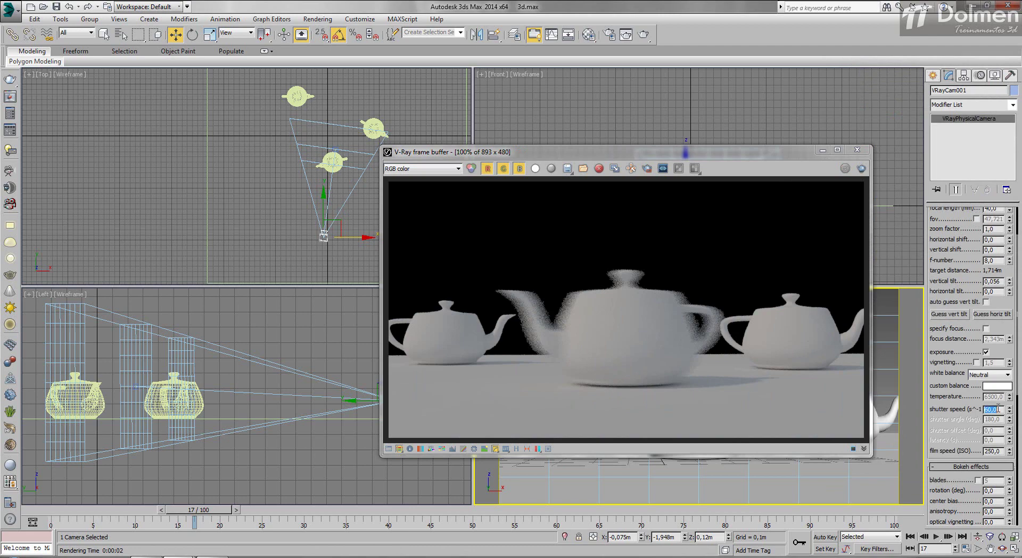
key("Return")
left_click(862, 168)
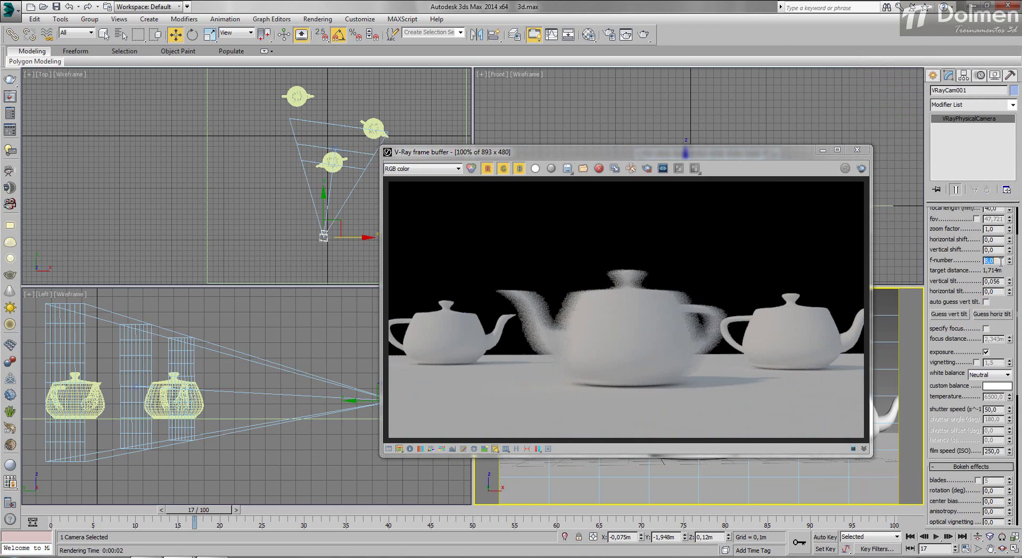
- Set the camera's f-number to 6 and re-render the view
type("5")
key("Return")
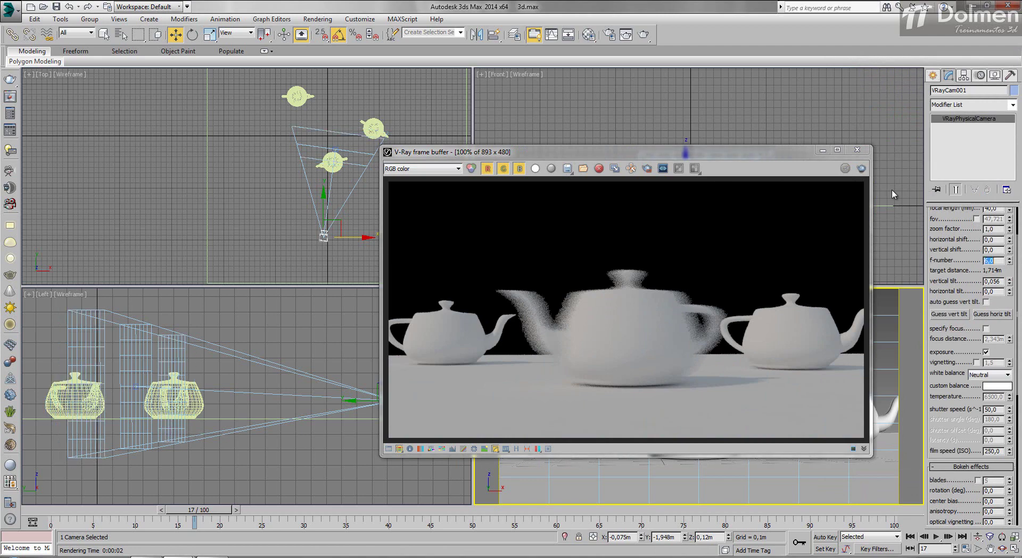
left_click(859, 168)
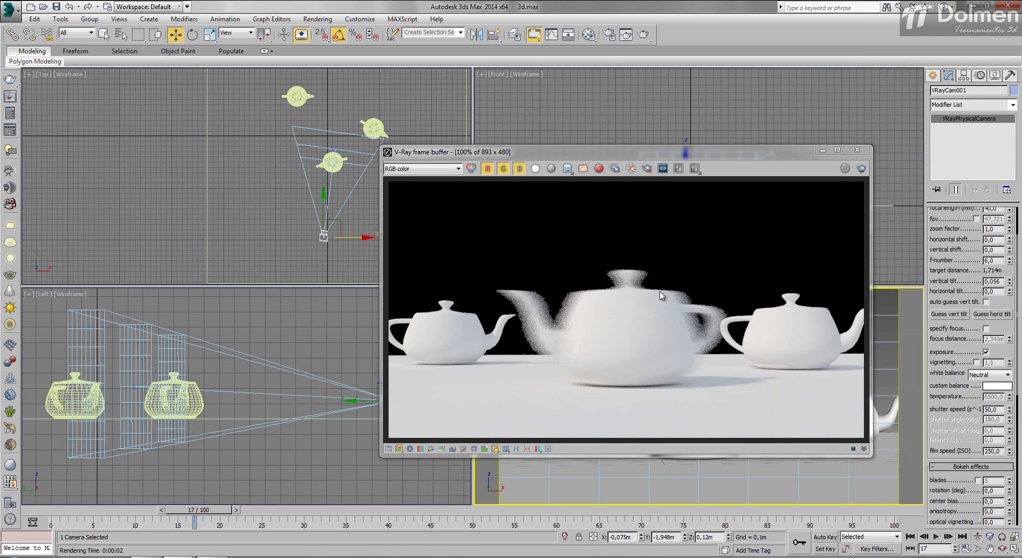
- Set the bucket sampler's max subdivs to 20 and noise threshold to 0,01, and re-render the motion-blurred view
left_click(609, 36)
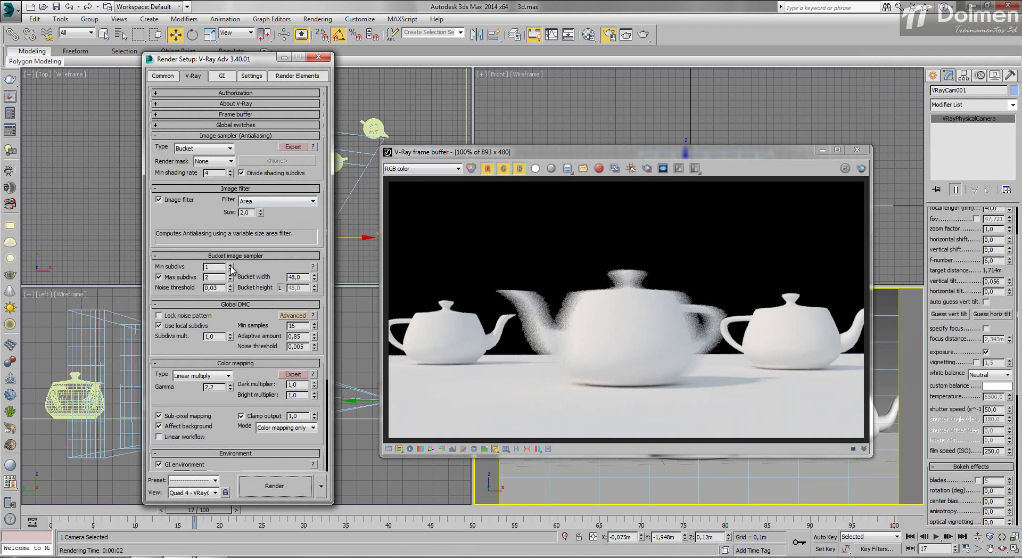
double_click(215, 277)
type("20")
left_click_drag(218, 287, 222, 288)
type("1")
left_click(861, 168)
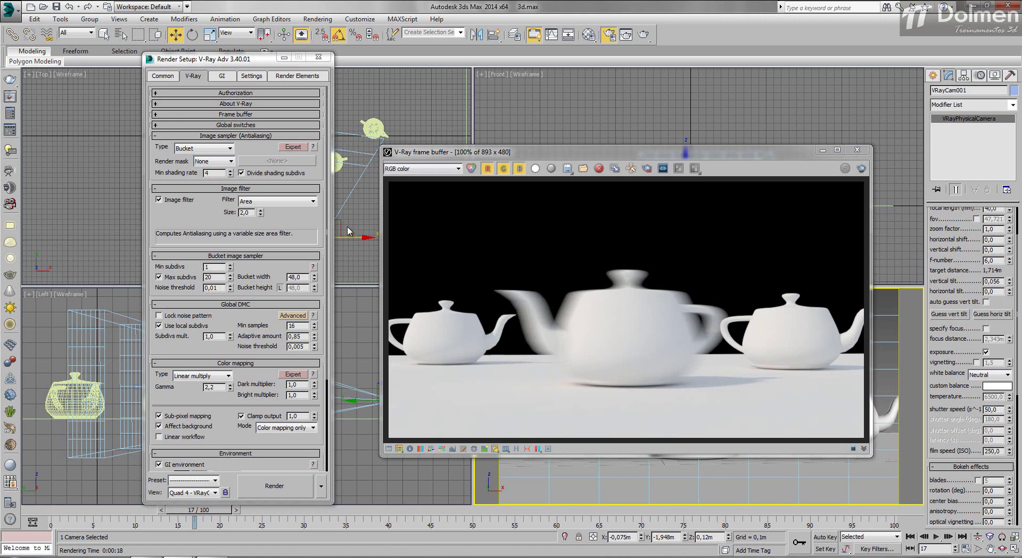
- Set the image filter size to 1,0, re-render the camera view, and close the frame buffer and render settings
double_click(246, 213)
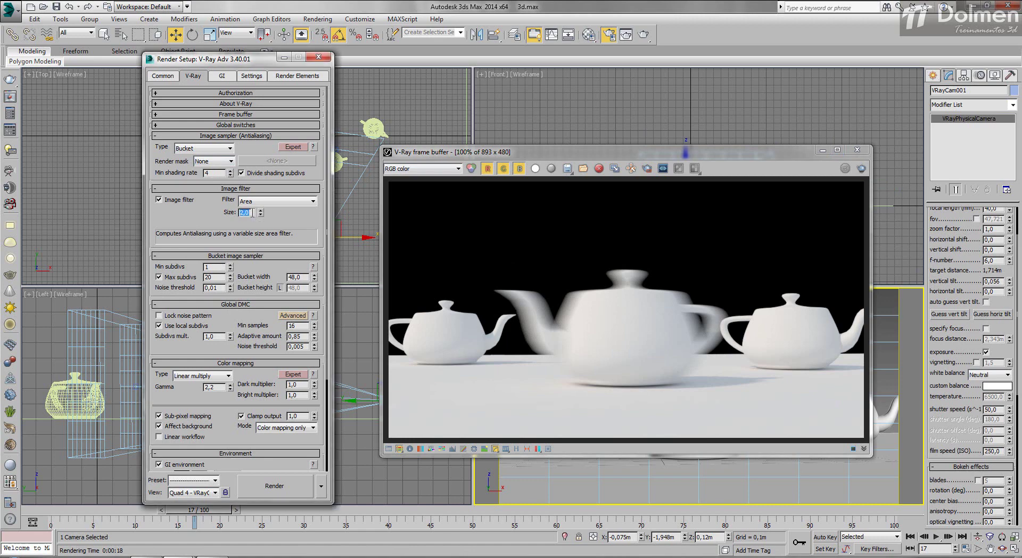
left_click(861, 168)
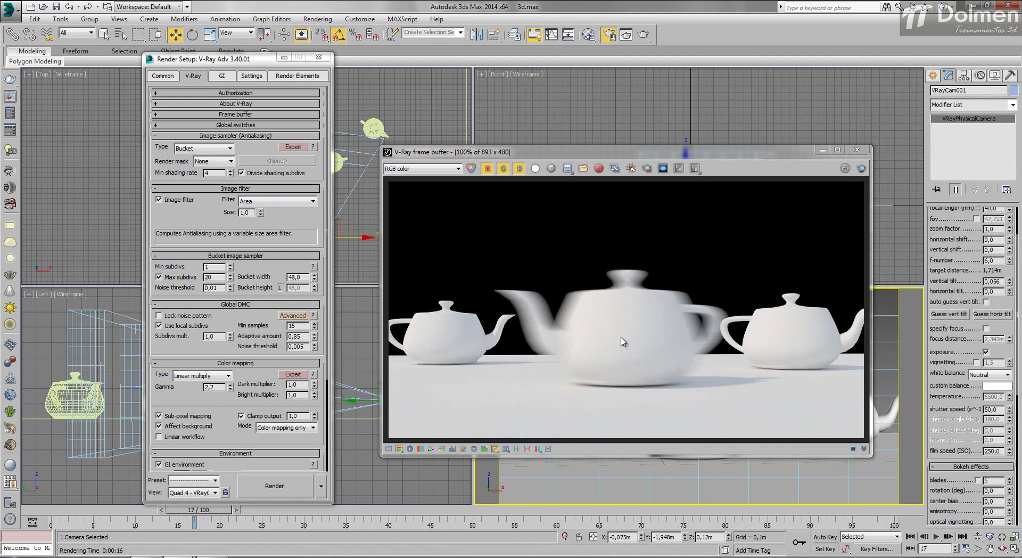
left_click(856, 153)
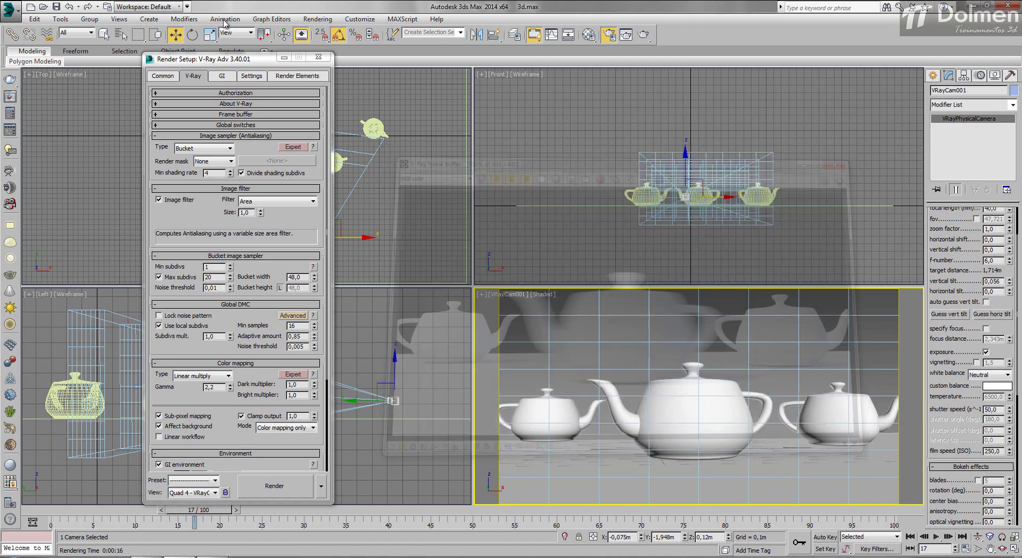
left_click(318, 58)
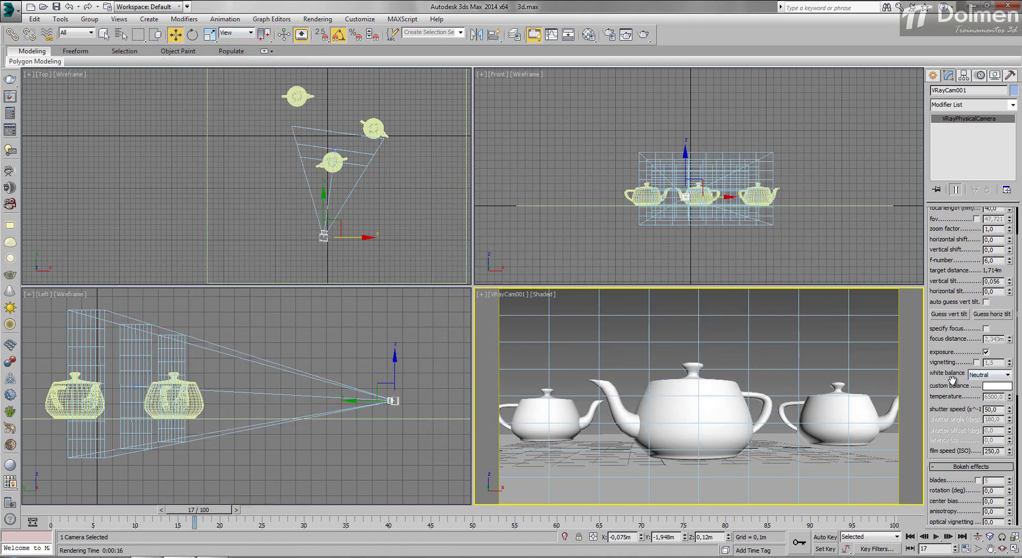
- Open the scene file 3d2 from the Aula08 folder without saving the changes to the current scene
left_click_drag(952, 379, 954, 234)
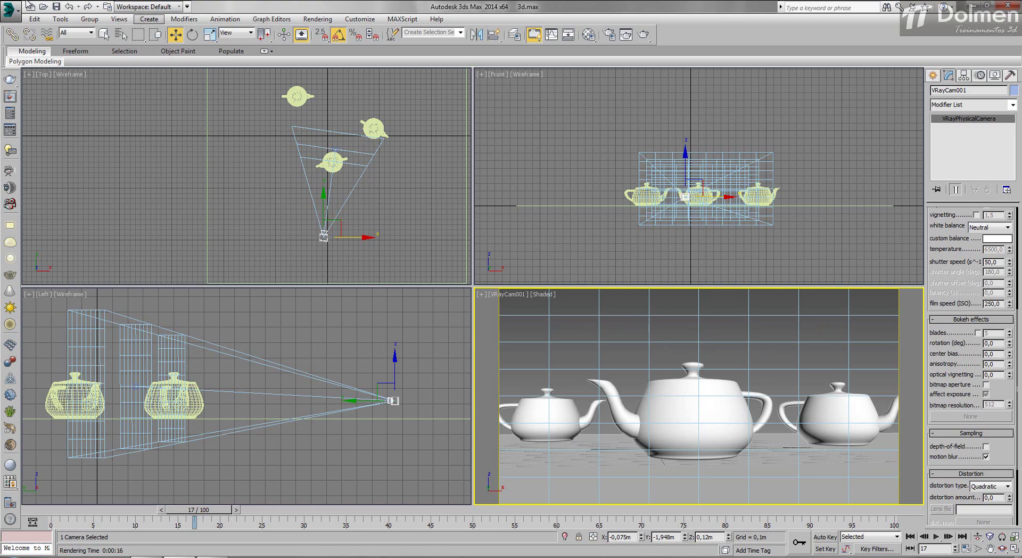
left_click(44, 9)
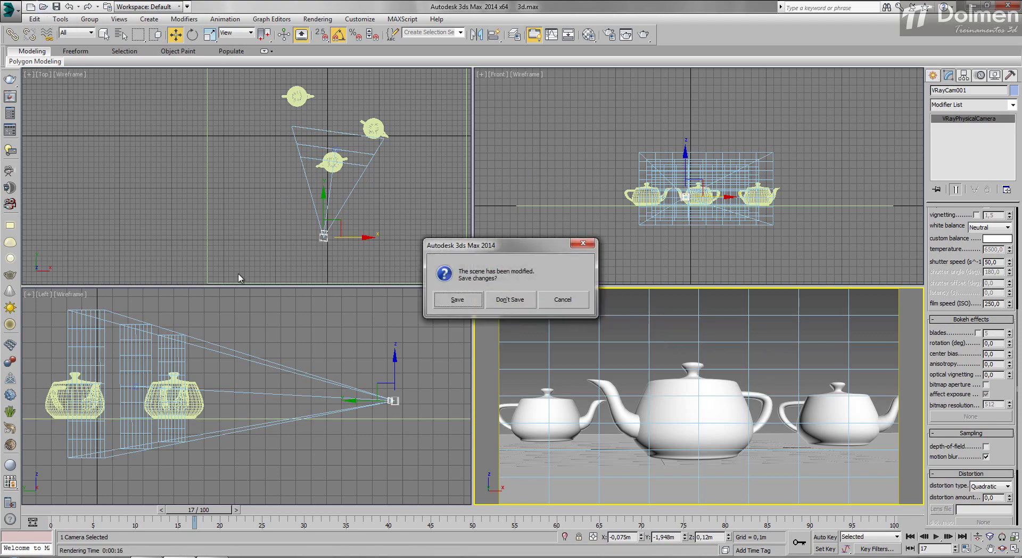
left_click(512, 299)
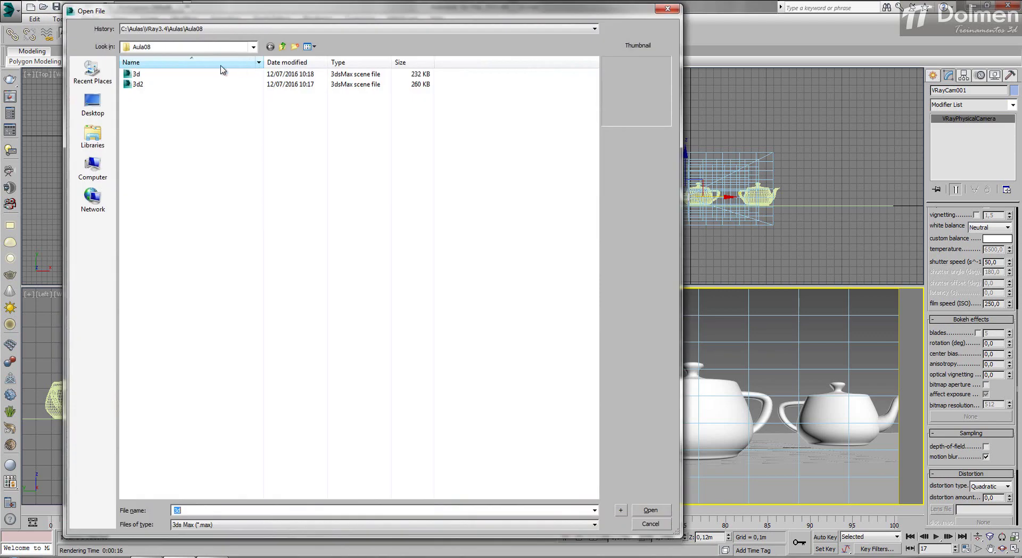
left_click(138, 84)
double_click(137, 84)
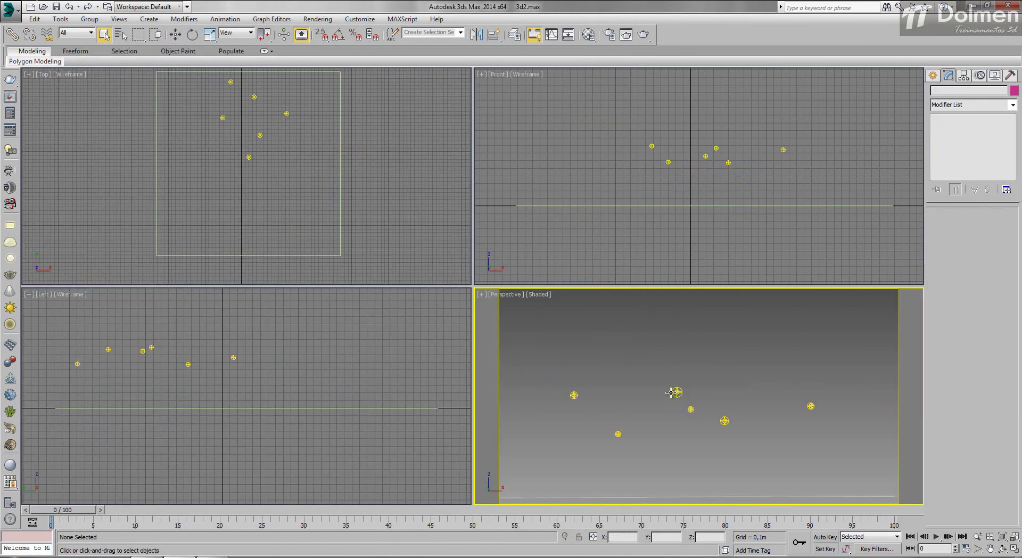
- Render the perspective view of the sphere lights and inspect the parameters of the light nearest the viewer
mouse_move(647, 407)
middle_mouse_down()
mouse_move(647, 388)
mouse_move(649, 397)
middle_mouse_up()
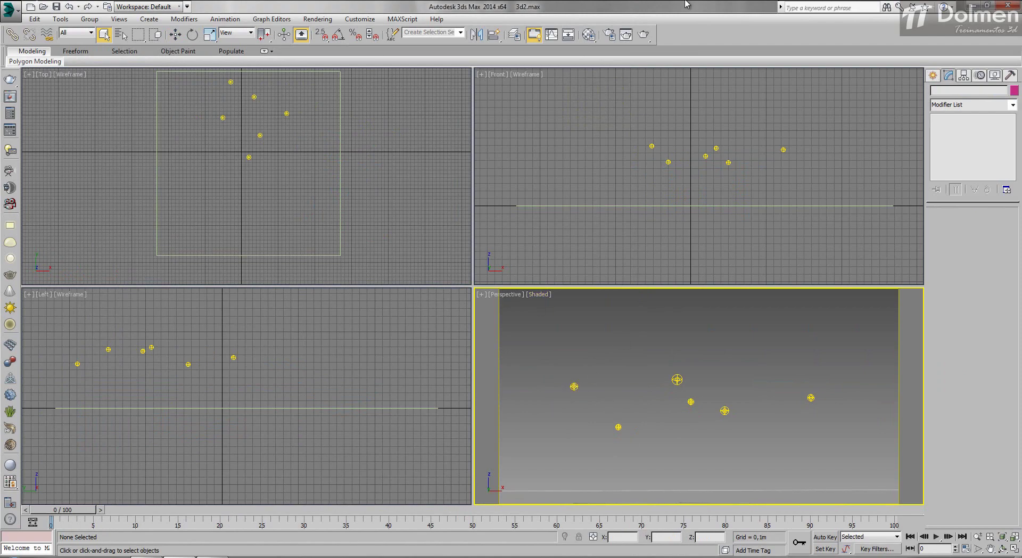
left_click(645, 34)
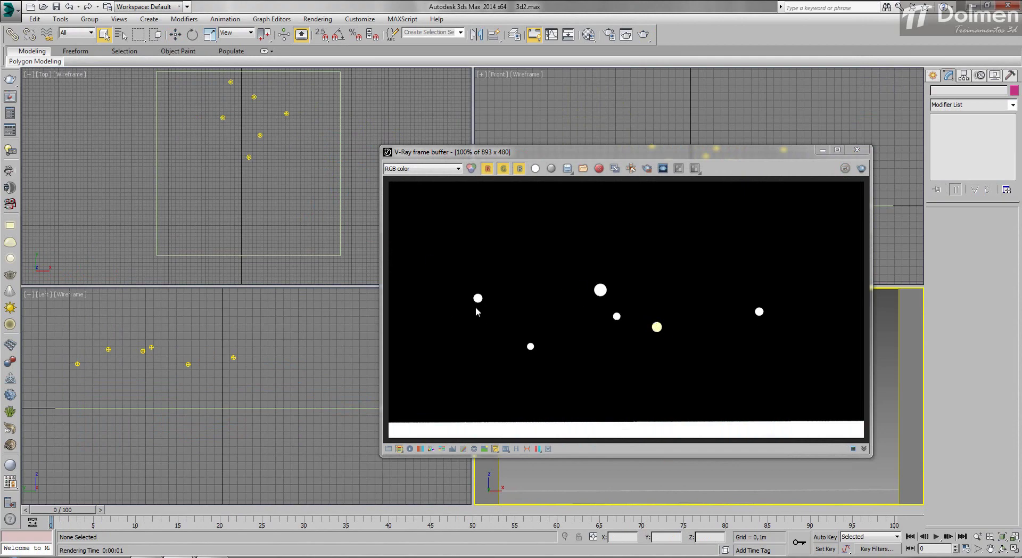
left_click(248, 157)
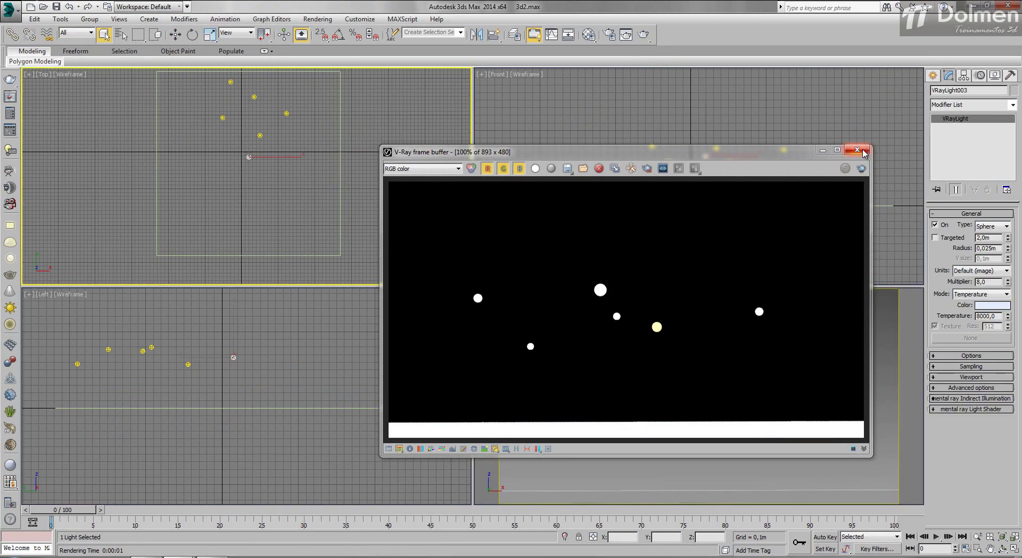
left_click(857, 150)
- Create a V-Ray physical camera aimed at the lights with a target distance of about 3,175 m, and show its view in the perspective viewport
left_click(933, 75)
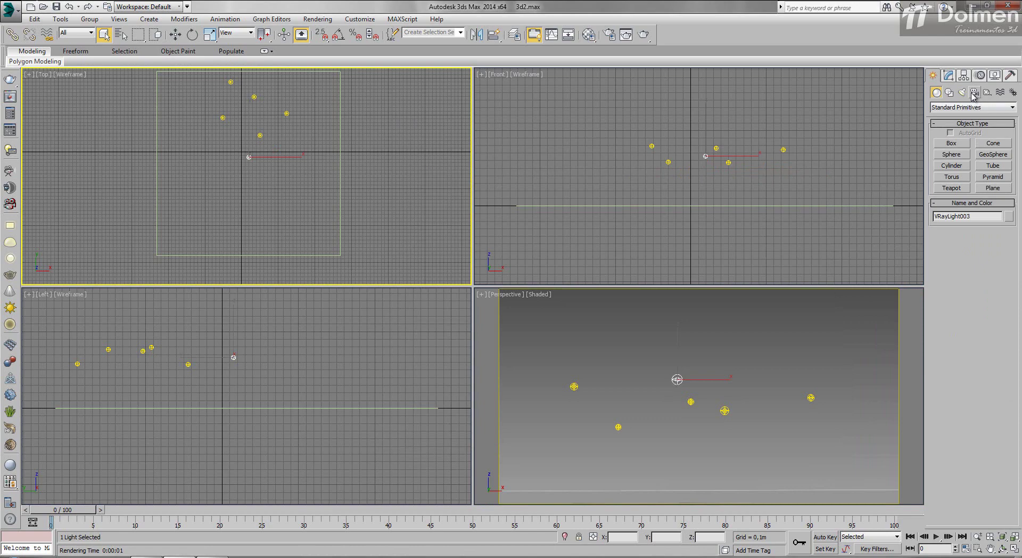
left_click(973, 94)
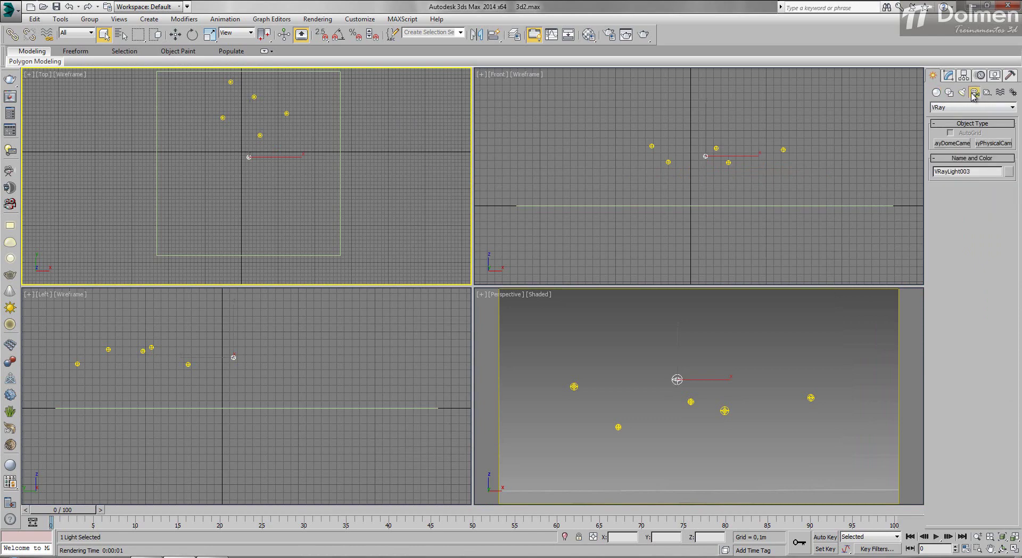
left_click(993, 143)
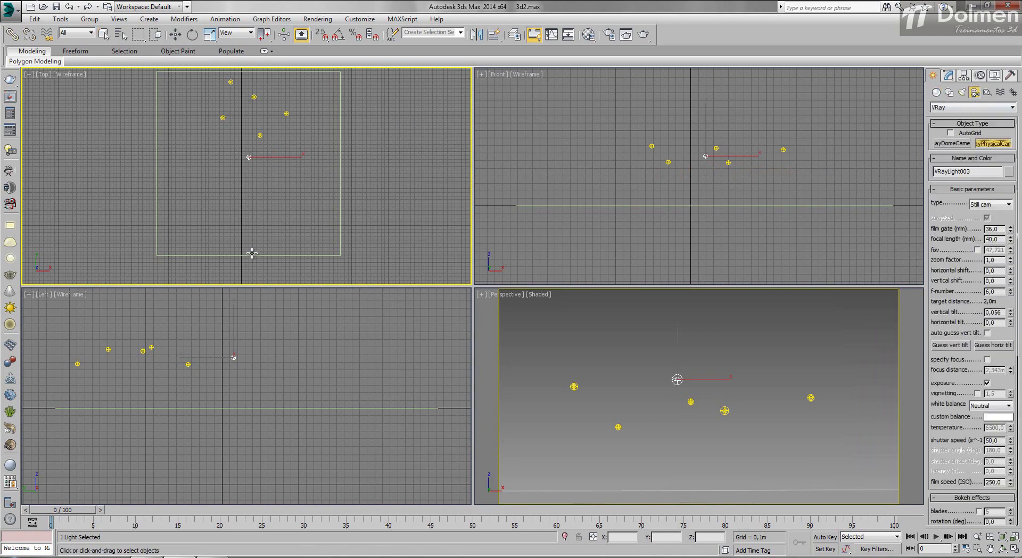
left_click_drag(245, 247, 247, 131)
right_click(587, 360)
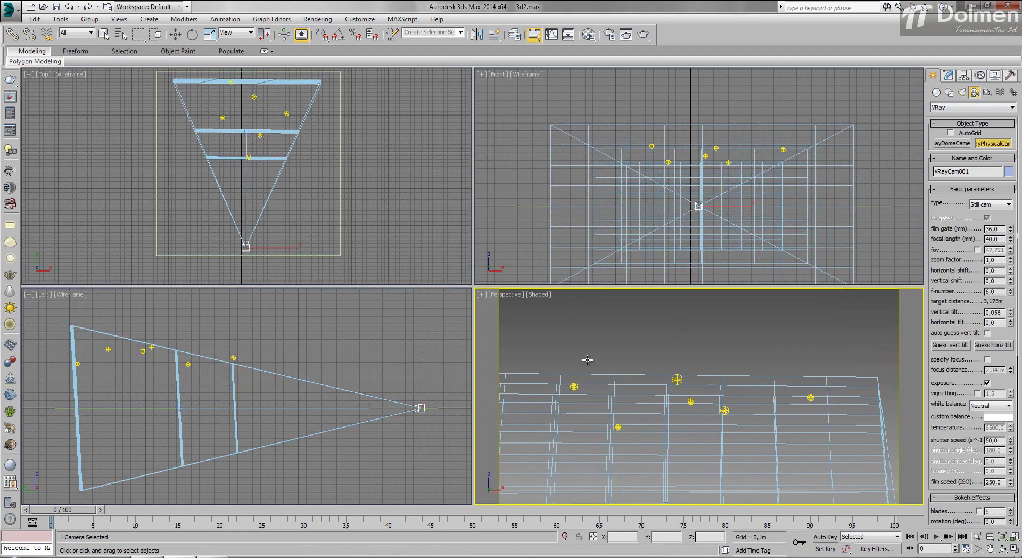
key("c")
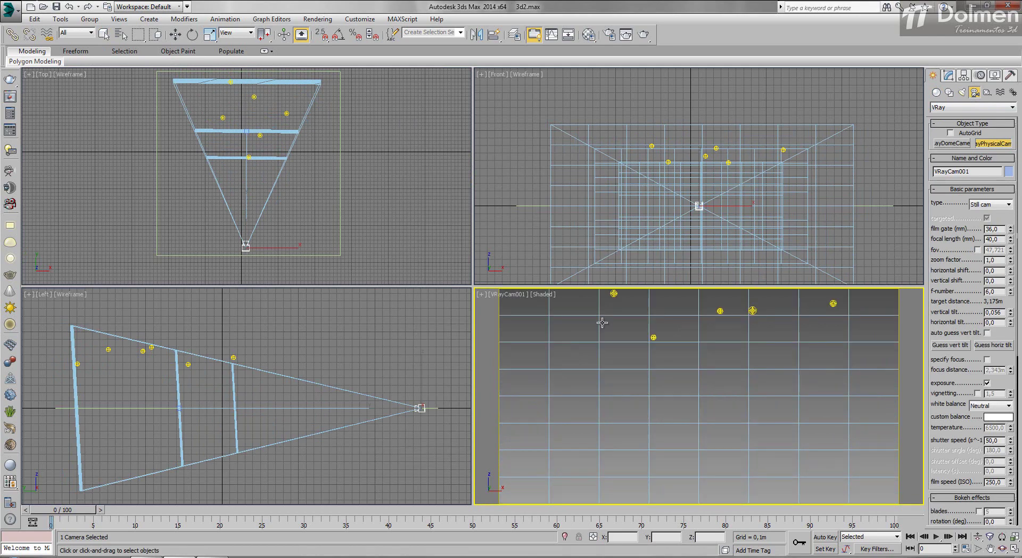
- Raise the camera and its target together by about 0,354 m, and move the camera closer to the lights
right_click(251, 185)
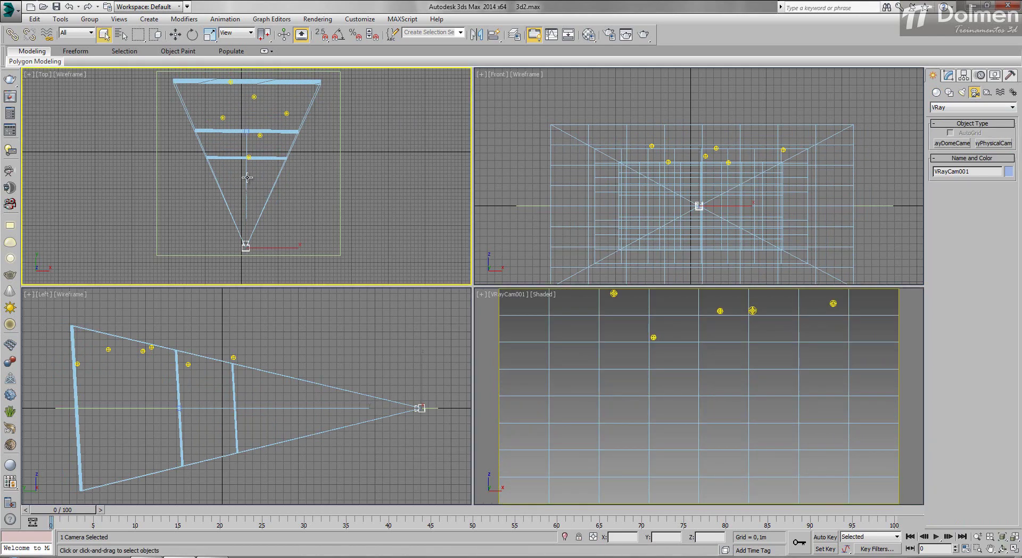
right_click(699, 181)
key("w")
left_click_drag(699, 181, 721, 154)
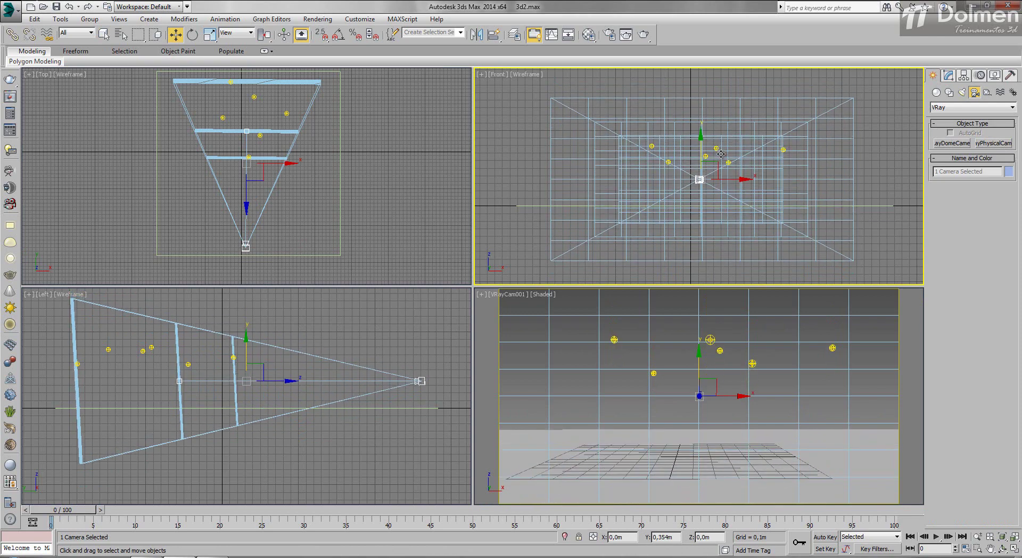
right_click(253, 243)
left_click_drag(244, 235, 215, 223)
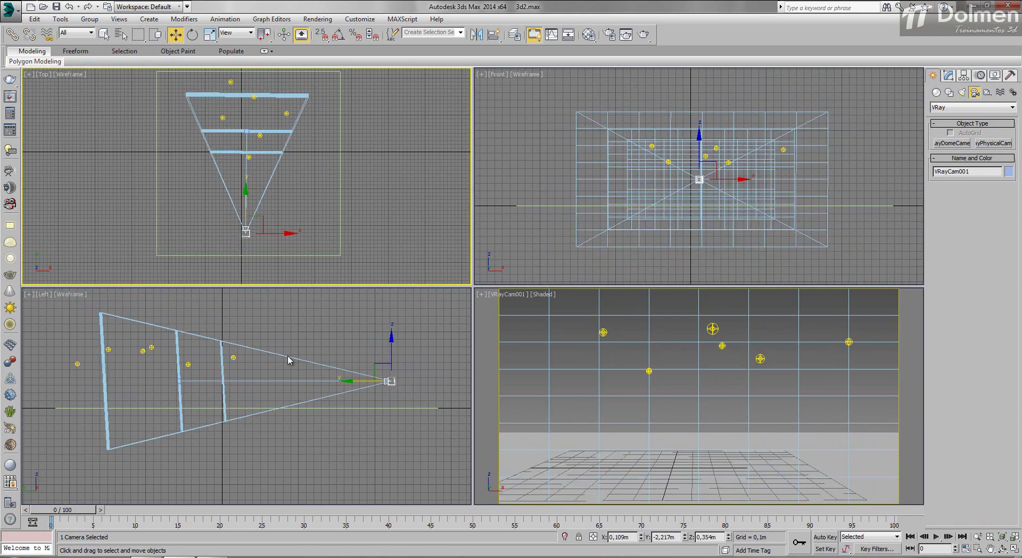
- Raise the camera and its target by about 0,139 m and shift both slightly along positive X to centre the lights
left_click(284, 381)
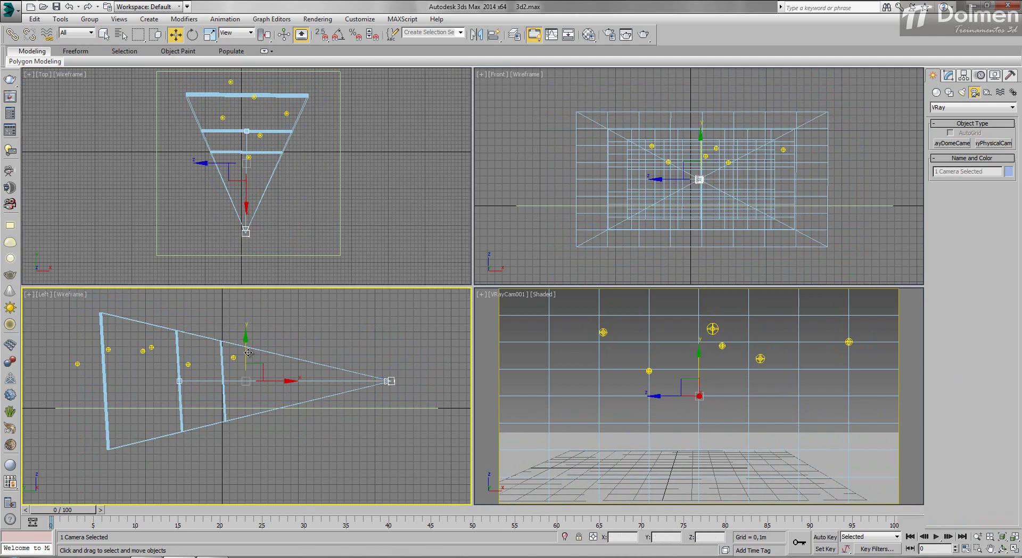
left_click_drag(248, 352, 248, 341)
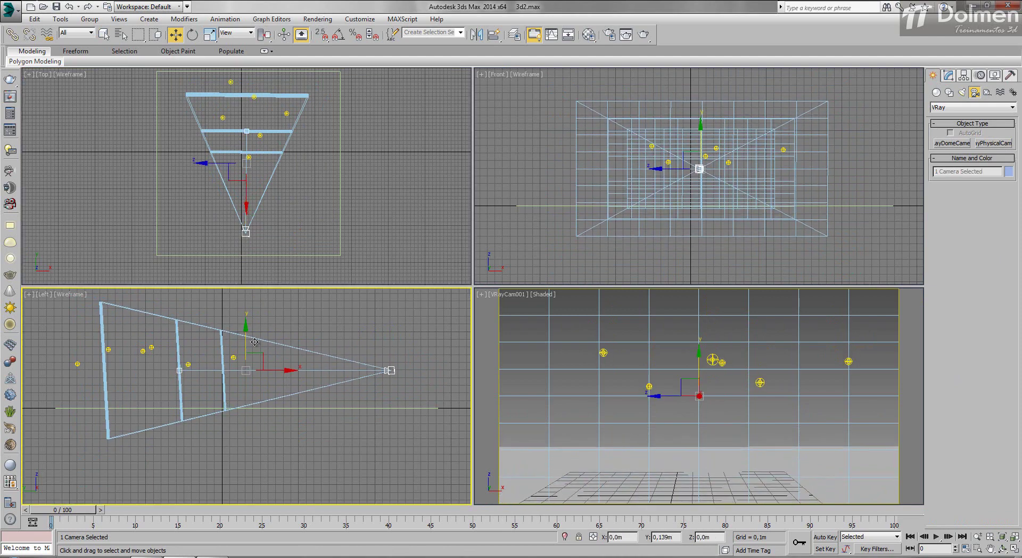
left_click(270, 182)
left_click_drag(272, 163, 280, 164)
left_click(387, 207)
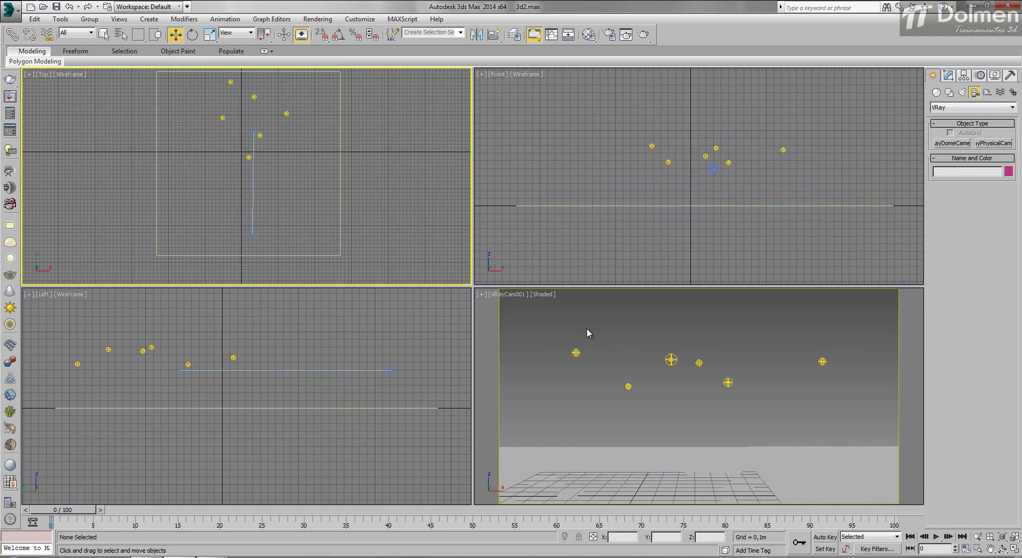
- Clone the six sphere lights as one set of copies below the originals, and offset the copies toward negative X and the back
left_click_drag(551, 319, 854, 400)
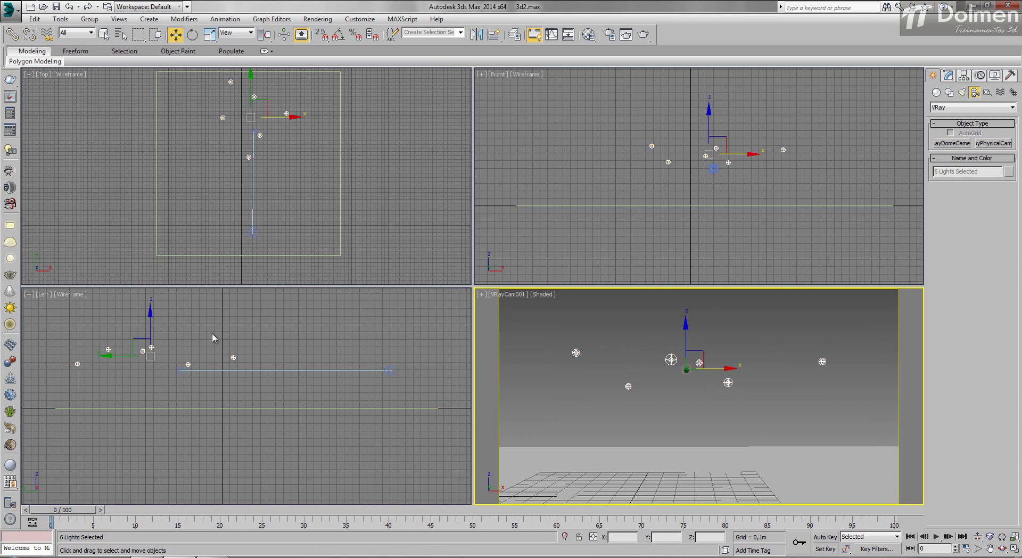
mouse_move(151, 346)
left_mouse_down("shift")
mouse_move(152, 357)
mouse_move(153, 347)
left_mouse_up("shift")
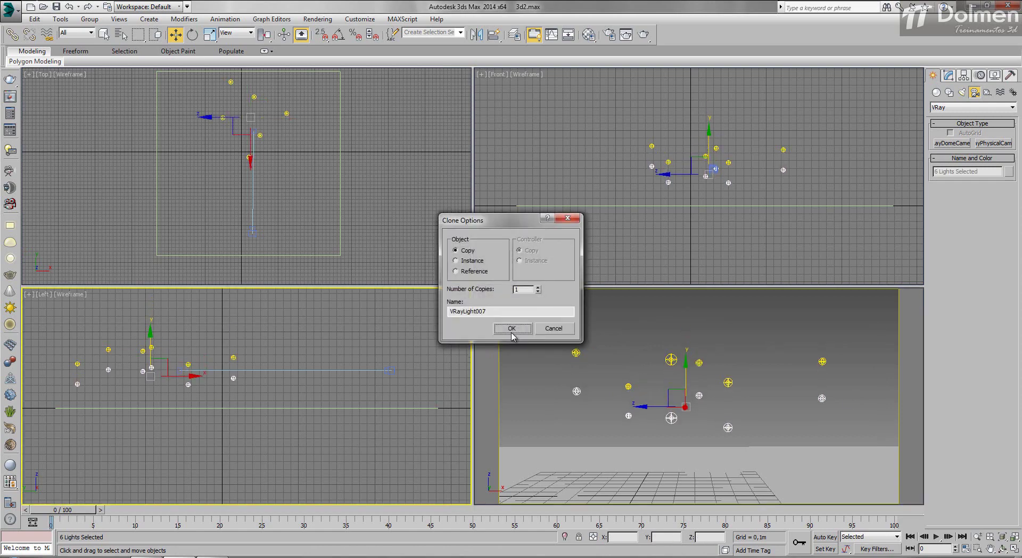
left_click(511, 328)
right_click(315, 90)
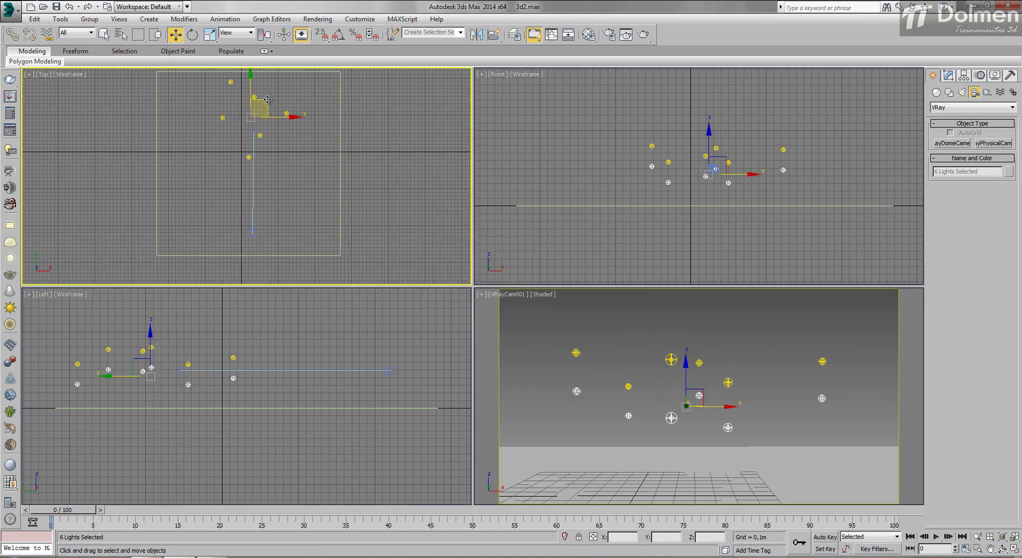
mouse_move(268, 99)
left_mouse_down()
mouse_move(250, 87)
mouse_move(260, 104)
left_mouse_up()
- Clone the offset lights as another set of copies above the existing ones, and shift the new set along positive X
right_click(162, 373)
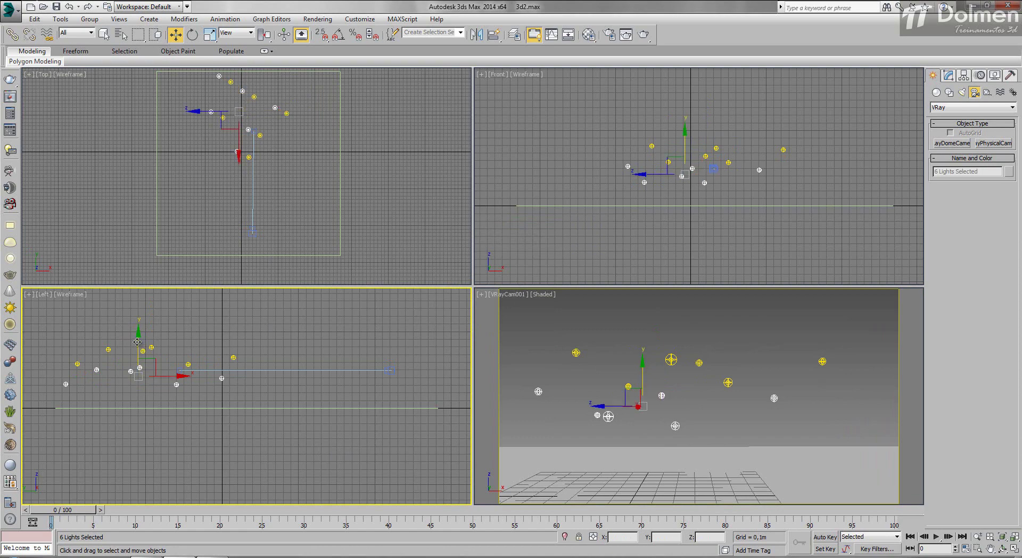
left_click_drag(138, 343, 141, 300, "shift")
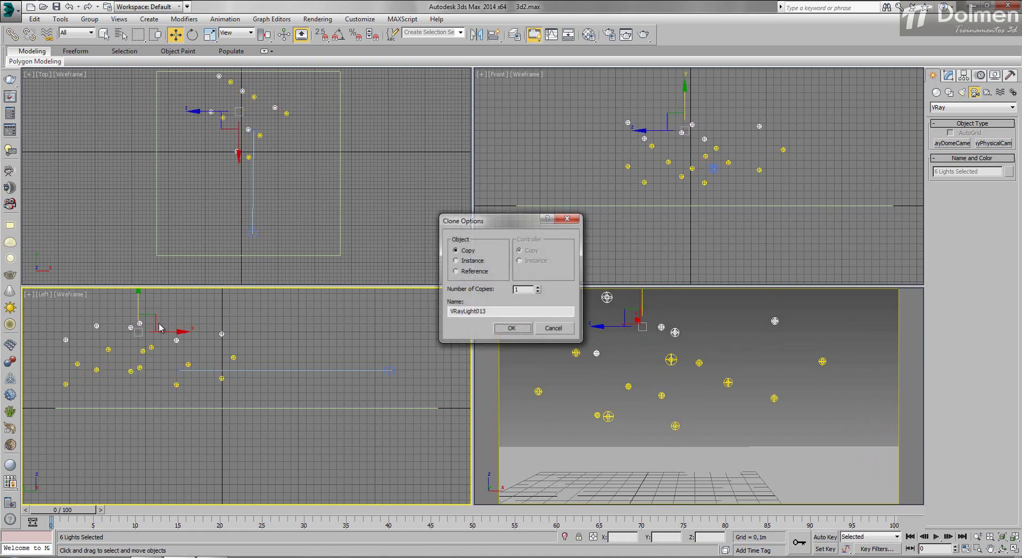
left_click(525, 328)
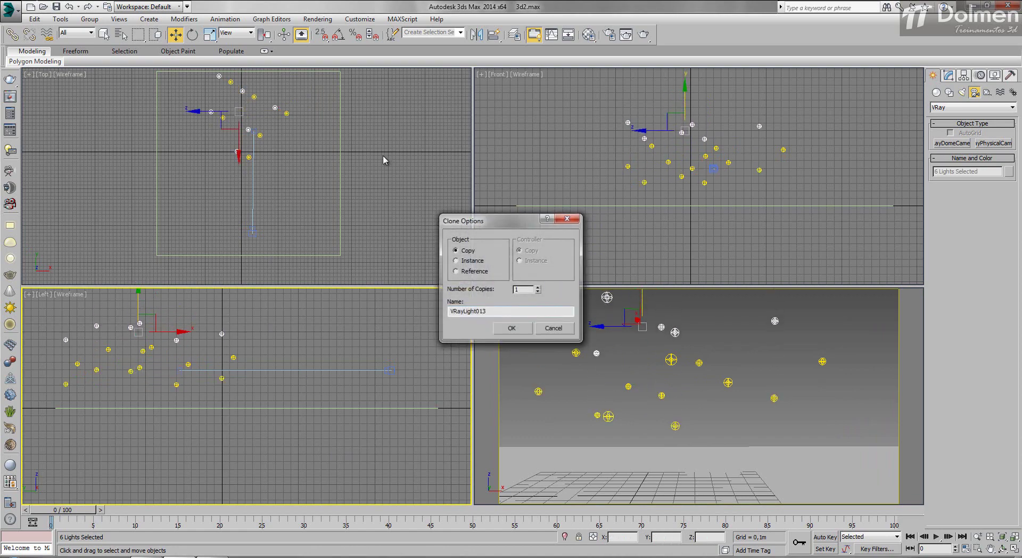
right_click(258, 127)
left_click_drag(271, 111, 288, 122)
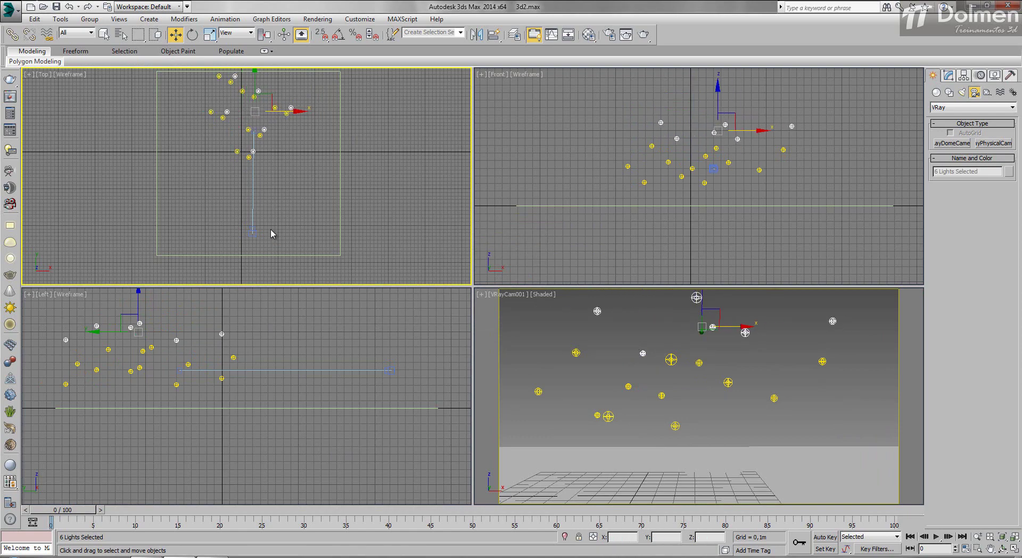
- Move the camera slightly back from the lights and render its view
left_click(253, 232)
left_click_drag(253, 208, 252, 213)
left_click(644, 34)
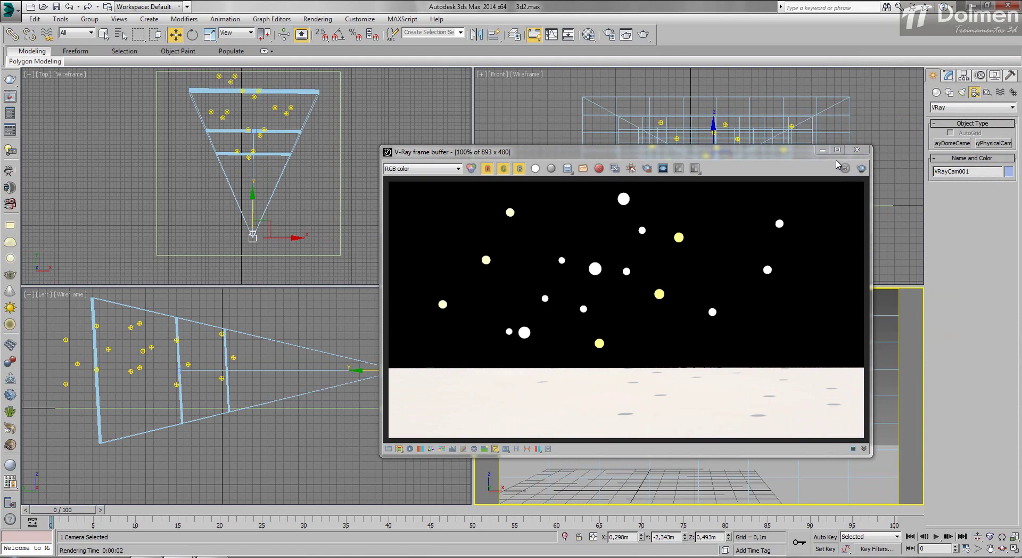
left_click(857, 149)
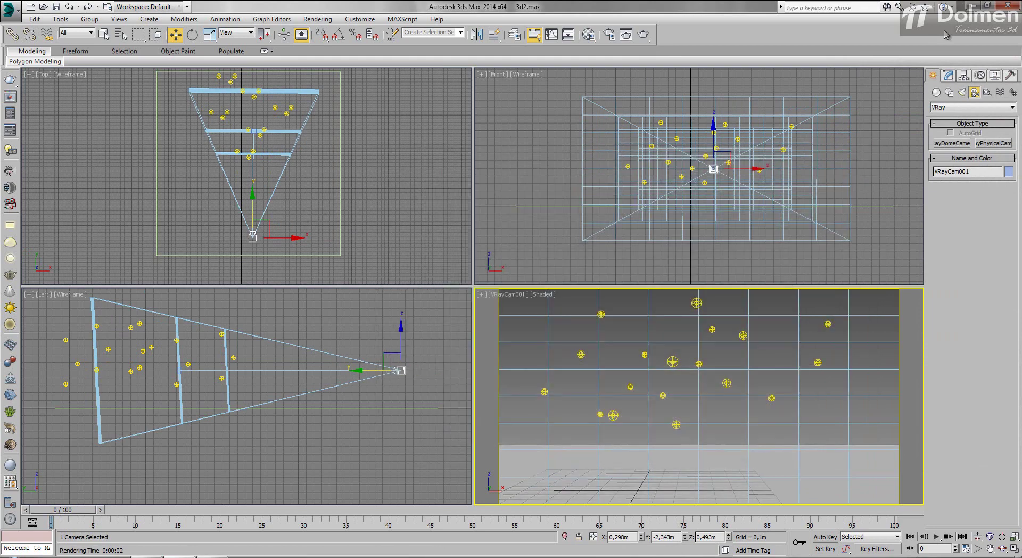
- Set the camera's f-number to 1,4 and enable specify focus with a focus distance of 0,633 m
left_click(948, 79)
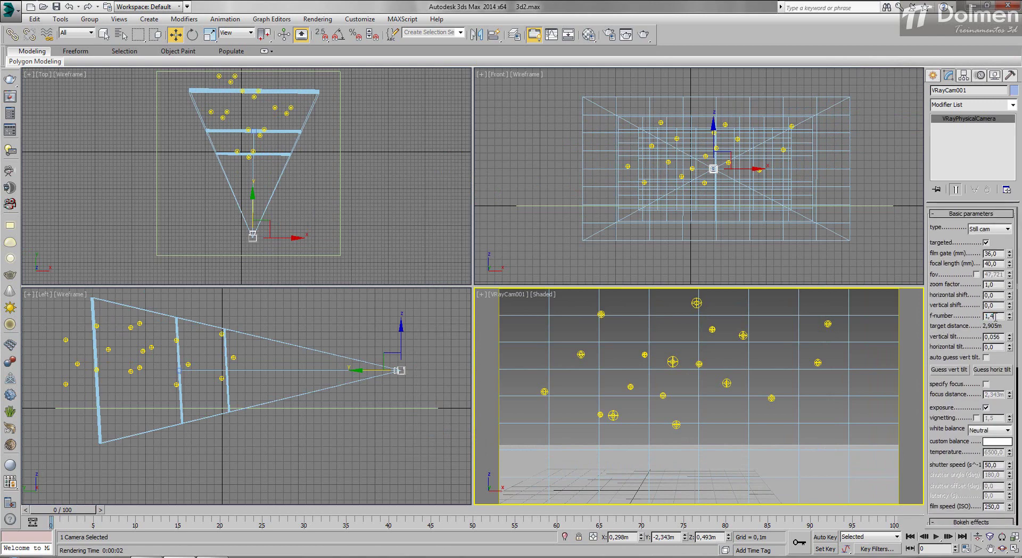
key("Return")
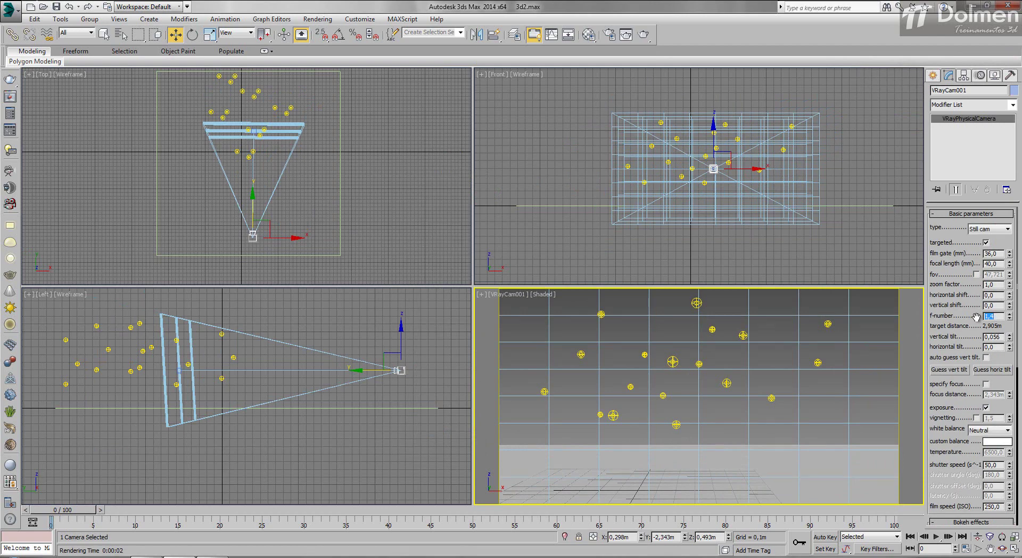
scroll(974, 317, "down", 2)
left_click(985, 338)
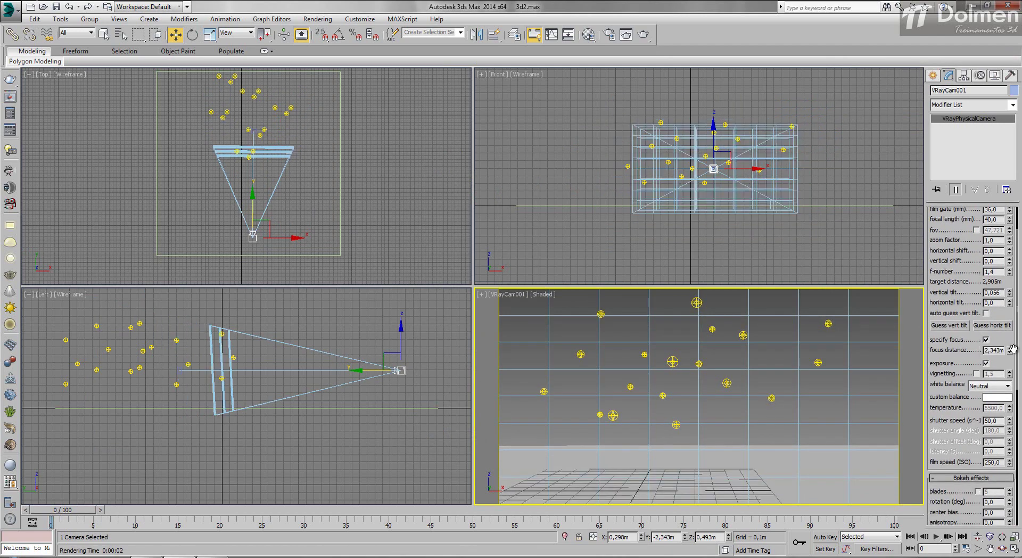
mouse_move(1010, 355)
left_mouse_down()
mouse_move(1007, 389)
mouse_move(1007, 372)
left_mouse_up()
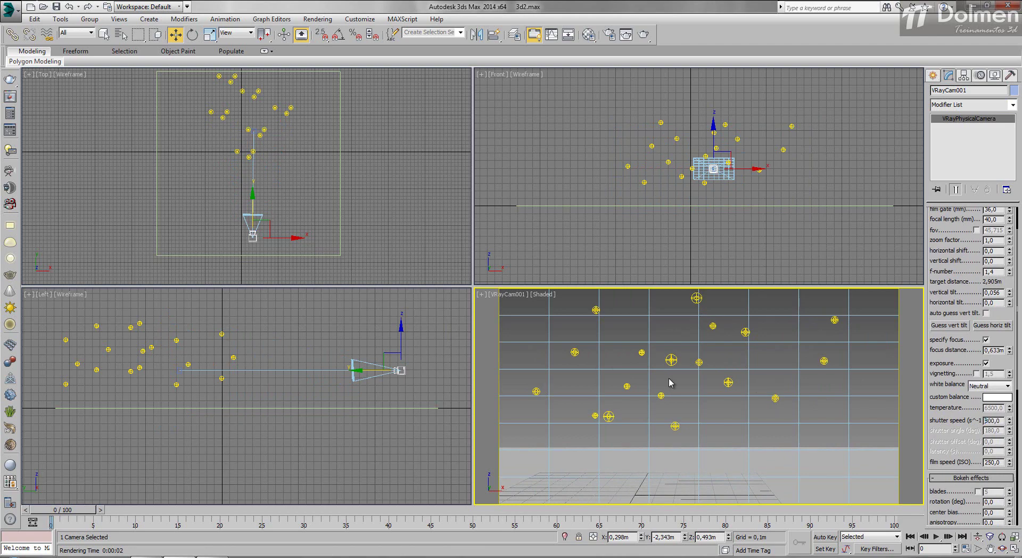
- Render the camera view, close the result, and pan the camera view to take the floor out of the background behind the sphere lights
left_click(643, 34)
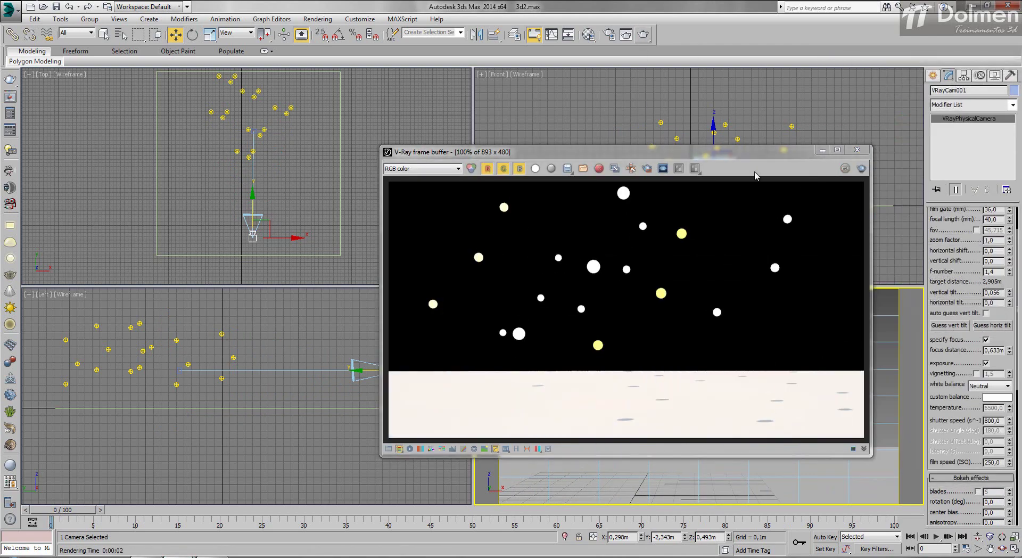
left_click(857, 150)
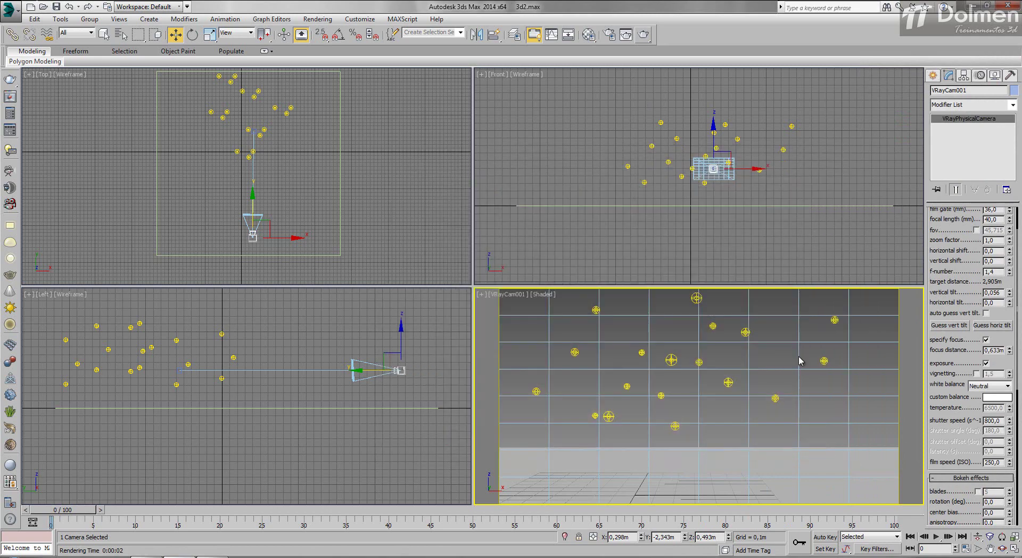
left_click(689, 482)
middle_click_drag(679, 463, 693, 419)
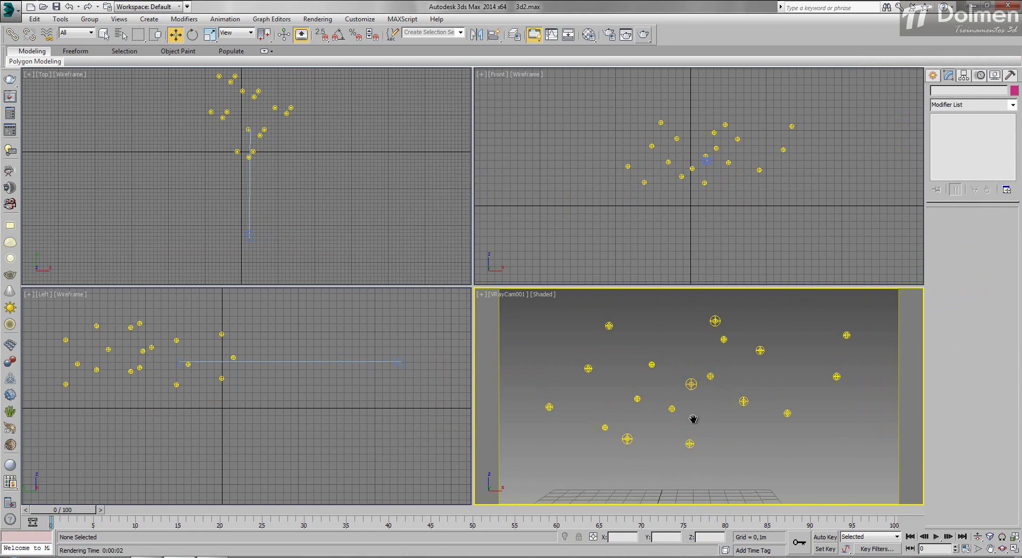
- Turn off motion blur and enable depth-of-field in the camera's sampling settings, and render the camera view
left_click(249, 235)
scroll(957, 385, "down", 3)
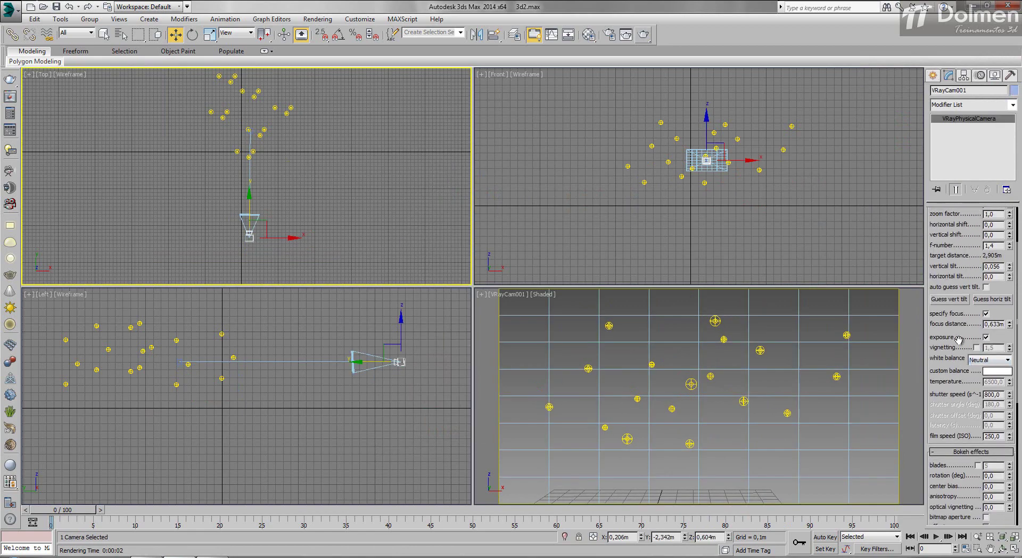
left_click_drag(964, 423, 964, 334)
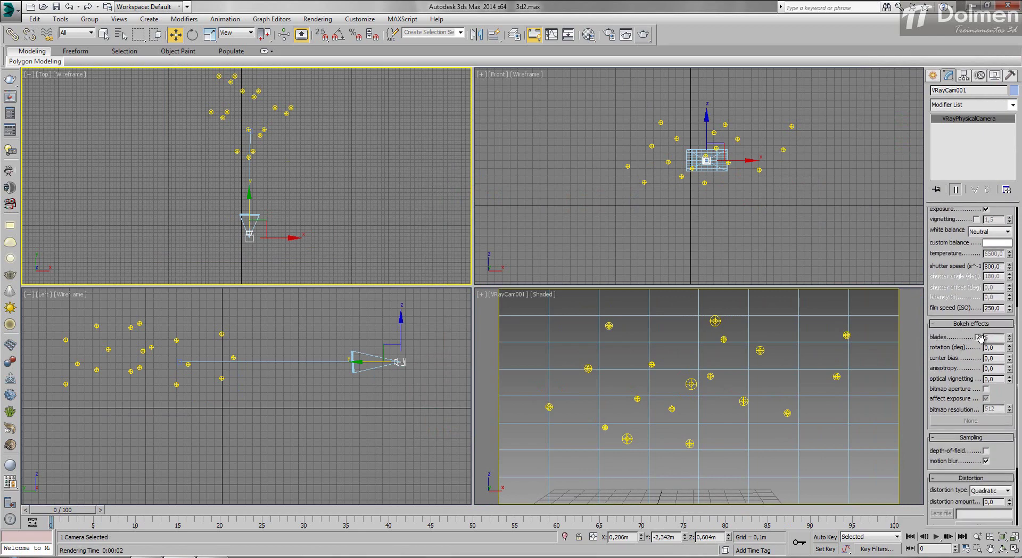
left_click(985, 460)
left_click(985, 450)
right_click(667, 388)
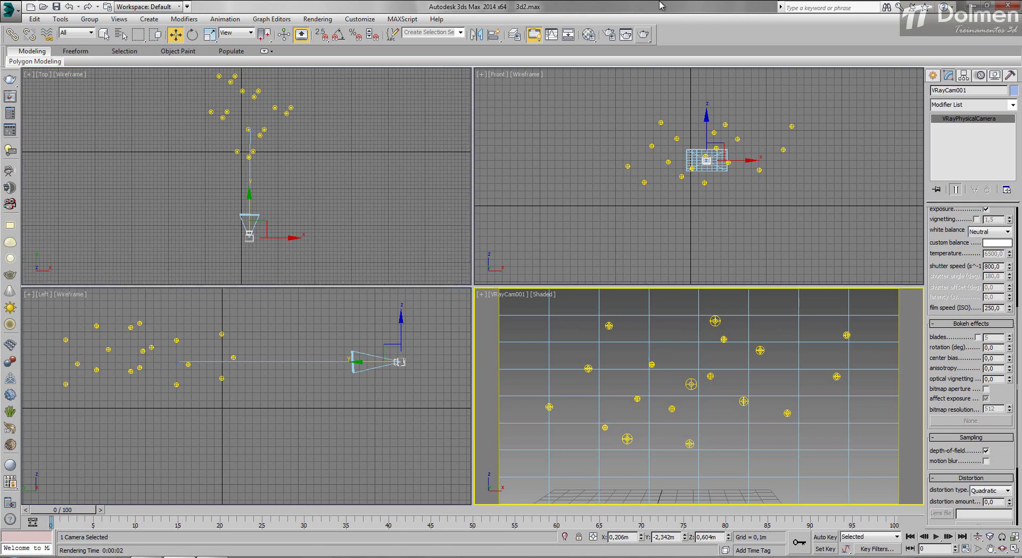
left_click(643, 34)
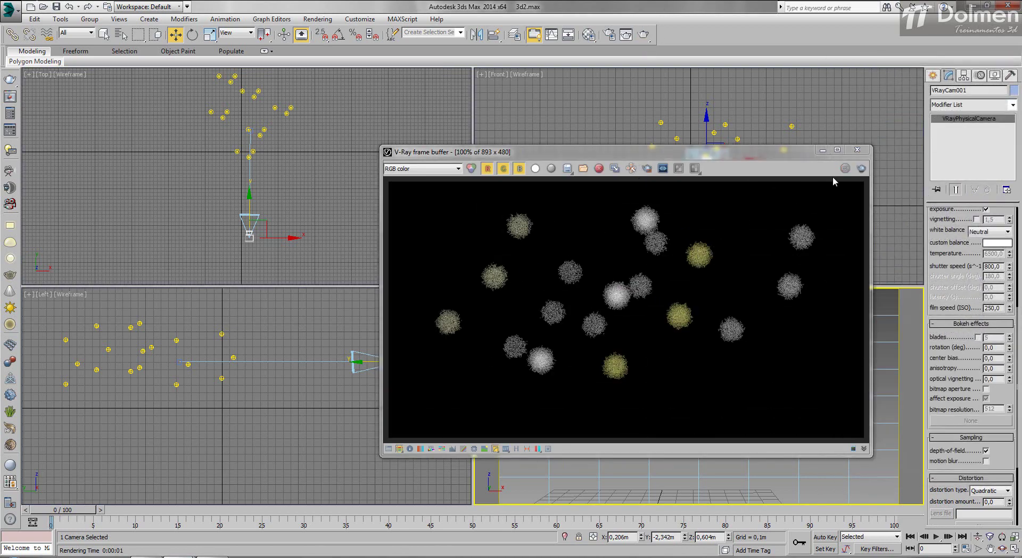
left_click(857, 151)
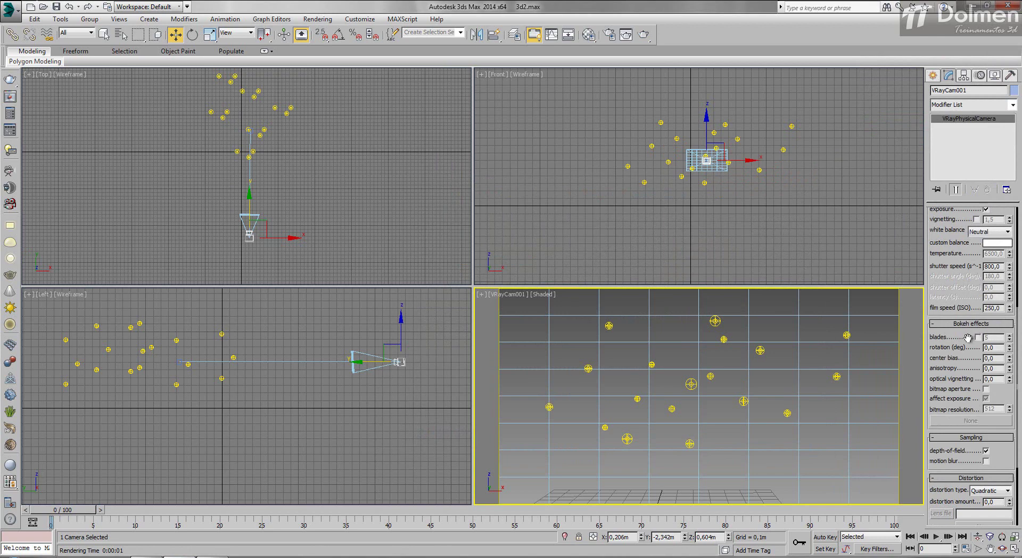
- Change the V-Ray image filter to Area with a size of 2,0 and render the camera view
left_click(608, 34)
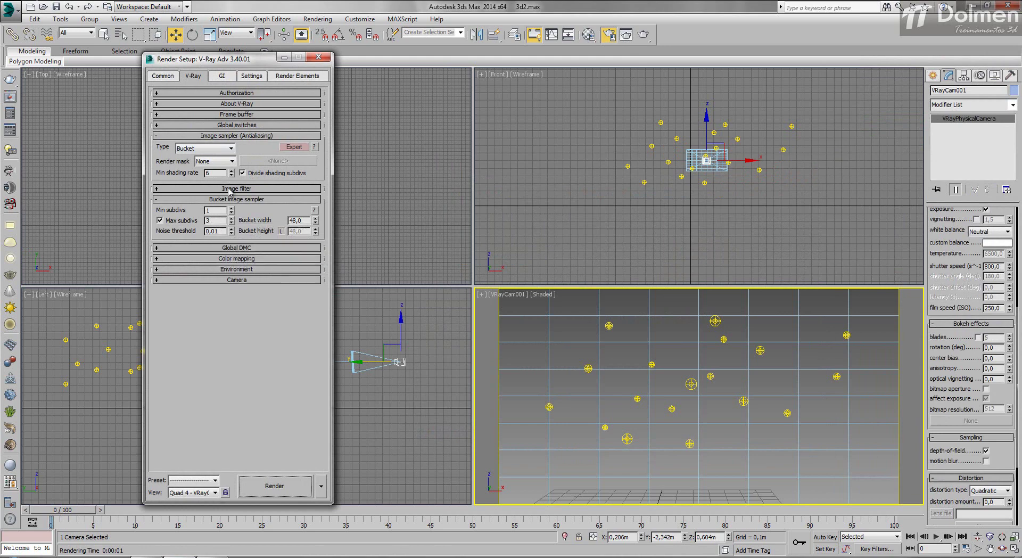
left_click(230, 189)
left_click(287, 201)
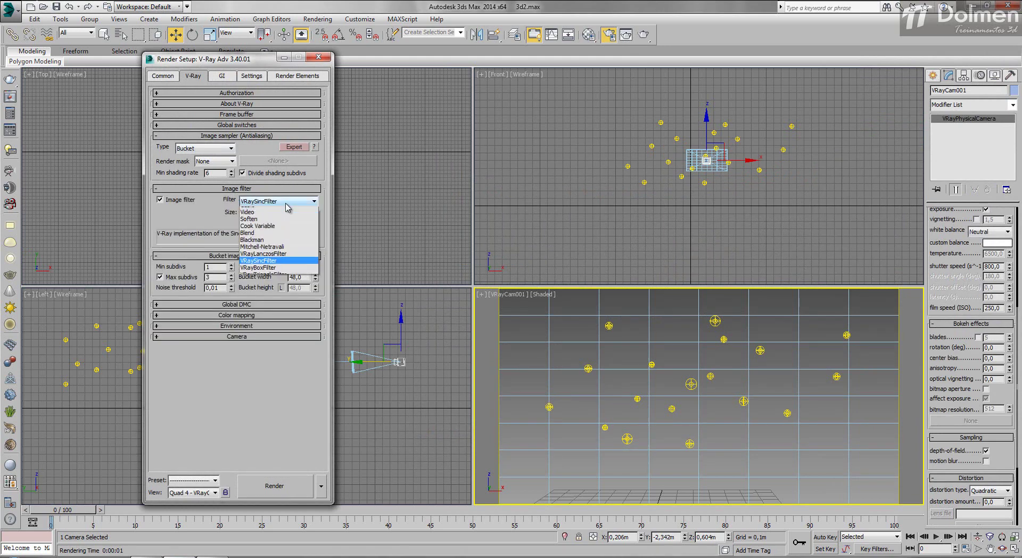
left_click(279, 212)
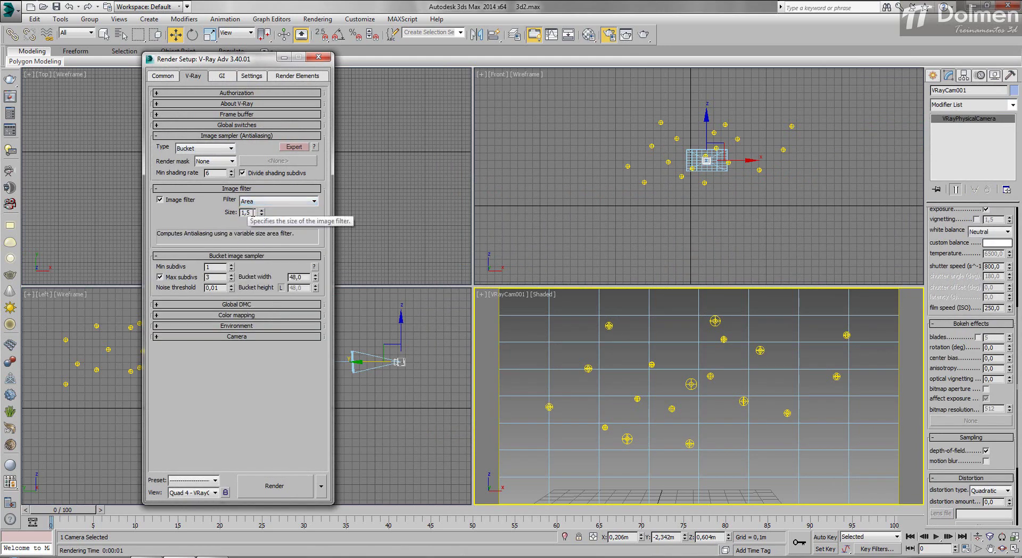
double_click(253, 212)
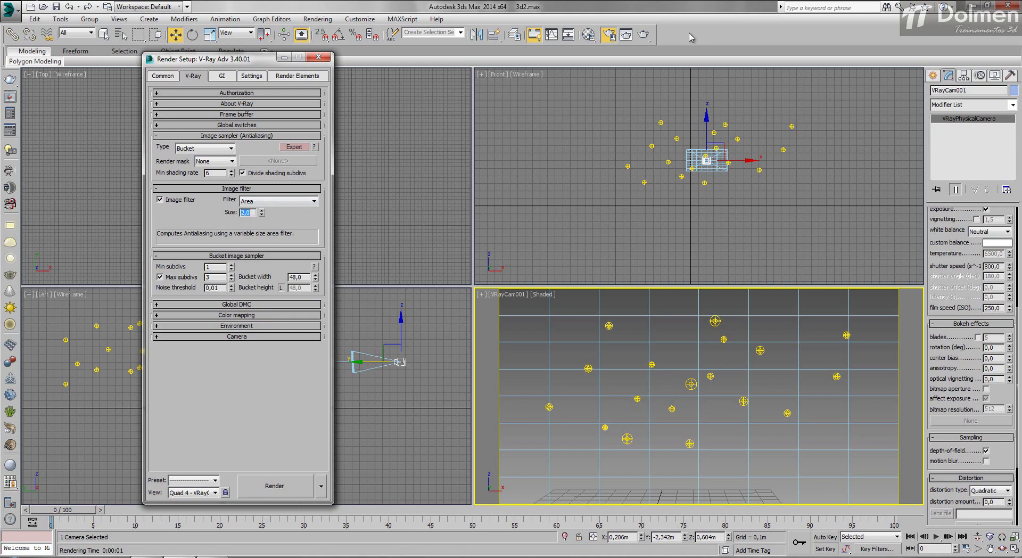
left_click(643, 34)
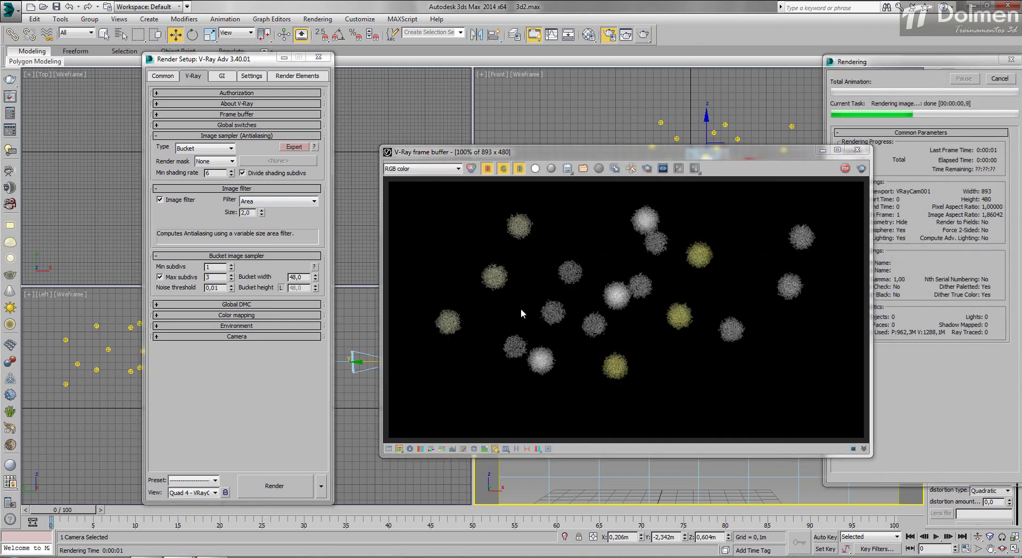
- Render with the bucket image sampler's max subdivs at 16, and lower max subdivs to 12
double_click(221, 276)
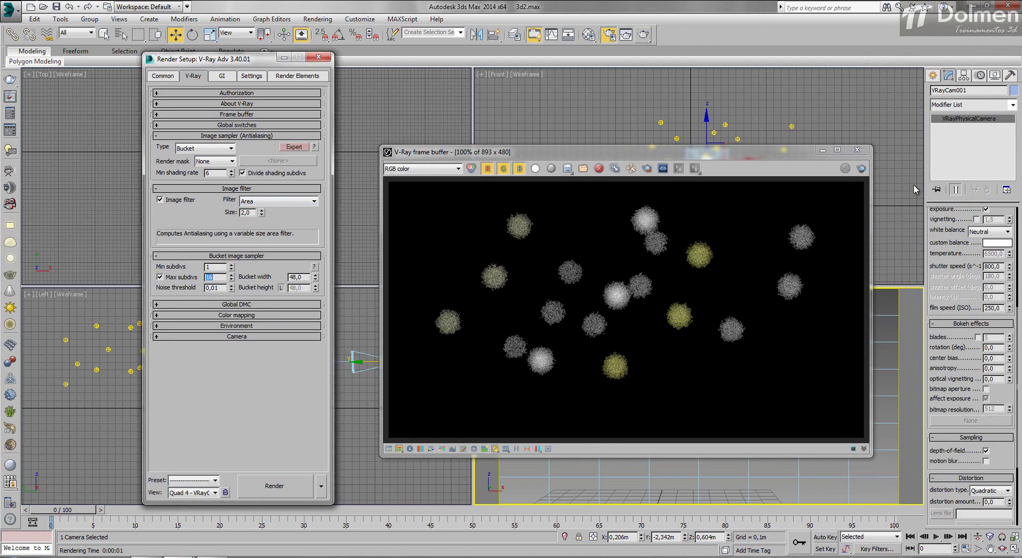
left_click(861, 169)
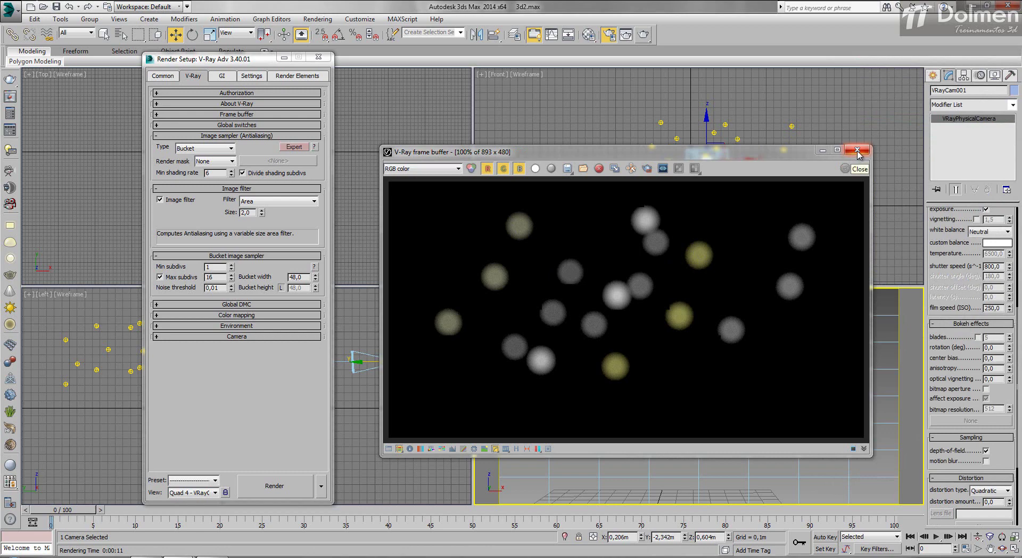
double_click(213, 277)
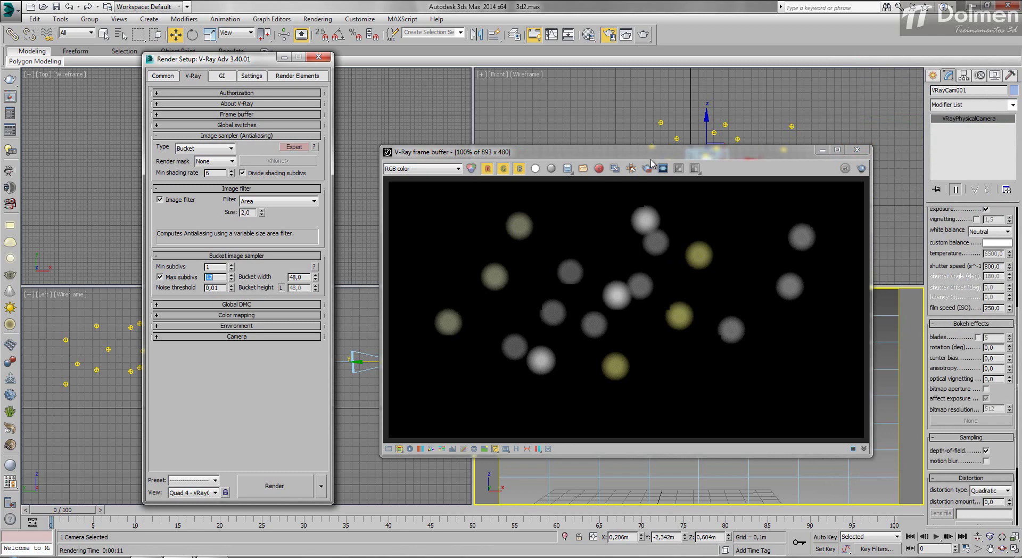
left_click_drag(651, 161, 341, 146)
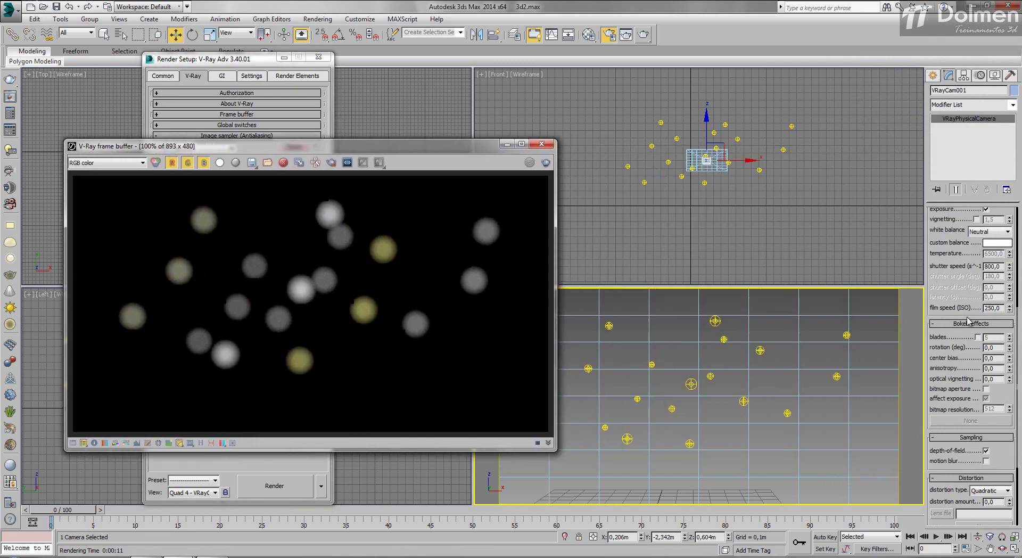
- Enable the camera's bokeh blades and render the view with 5 blades and again with 4 blades
left_click(978, 336)
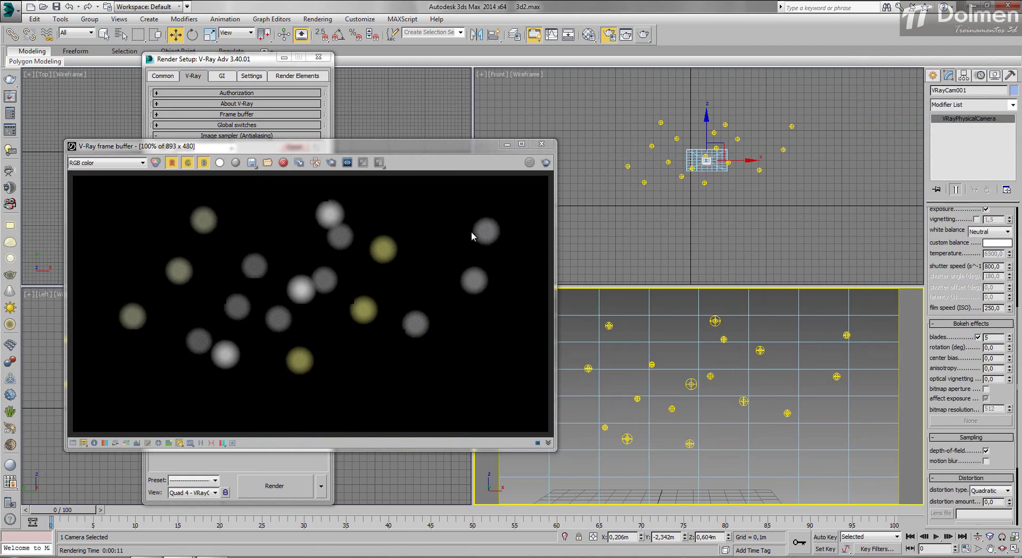
left_click(545, 163)
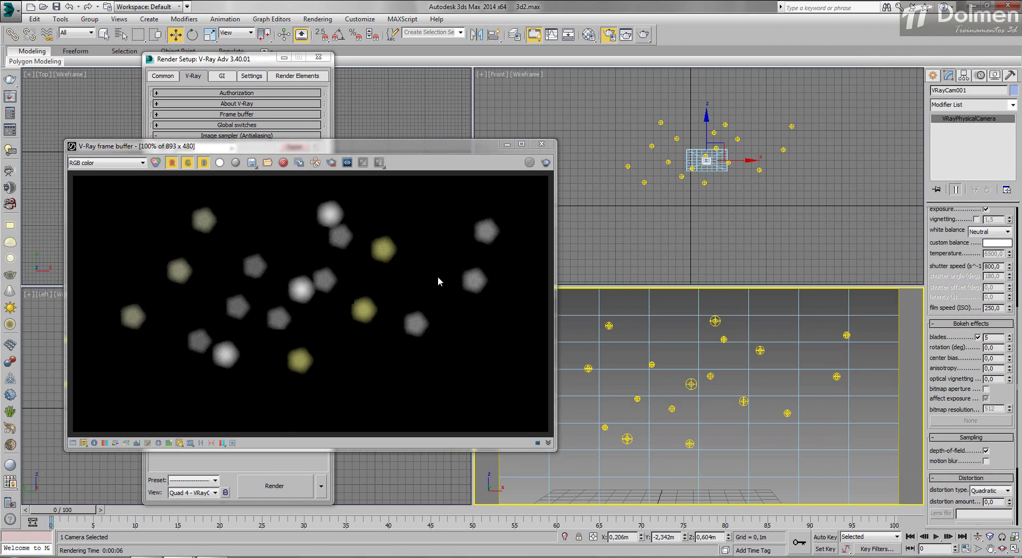
left_click(1009, 340)
left_click(545, 163)
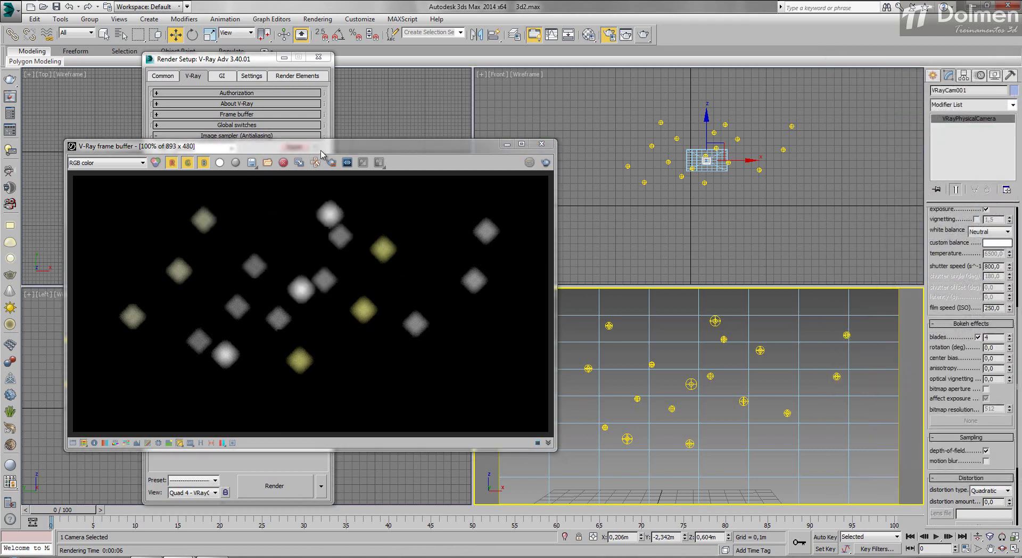
- Render a comparison with the bucket sampler's max subdivs at 2, and restore max subdivs to 12 with another render
left_click_drag(323, 148, 603, 71)
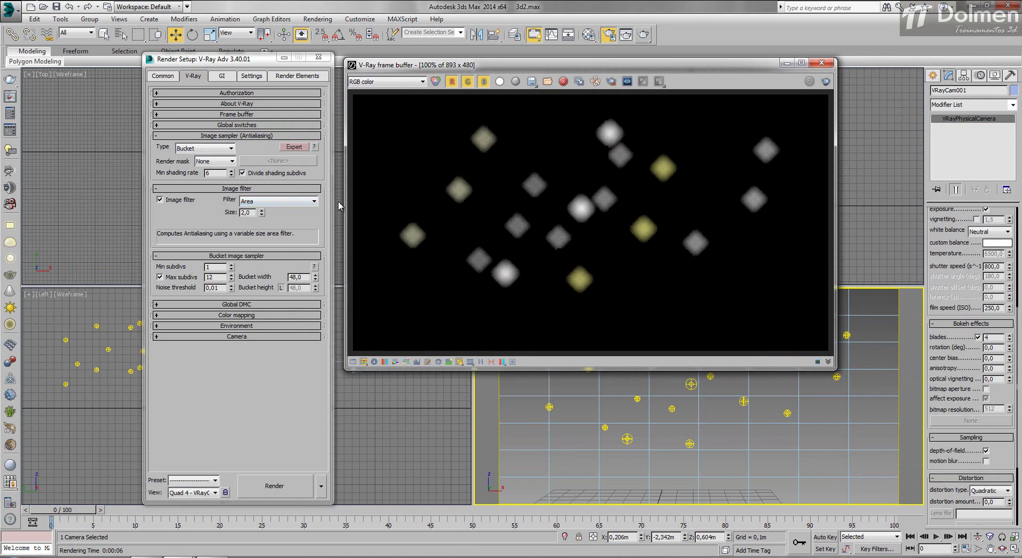
double_click(213, 277)
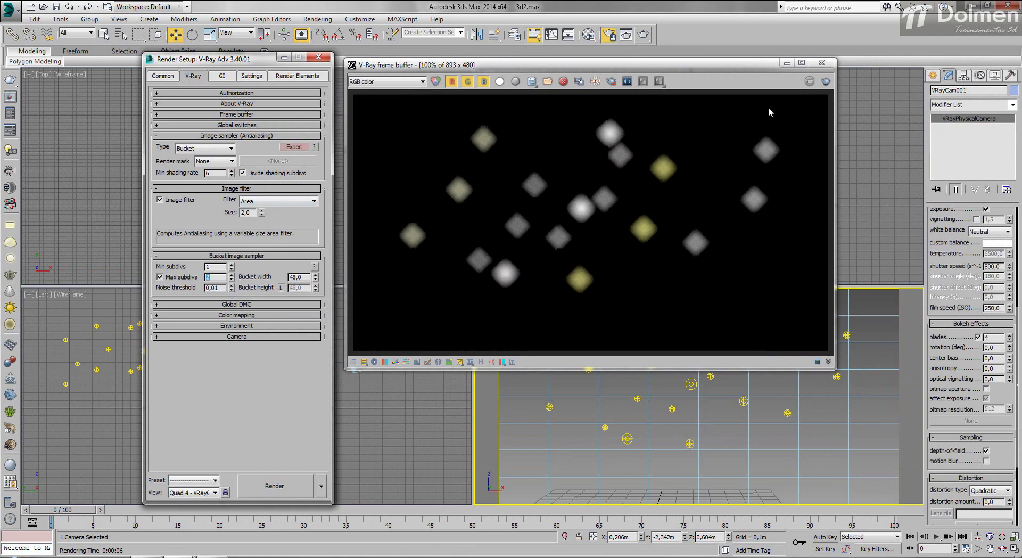
left_click(825, 81)
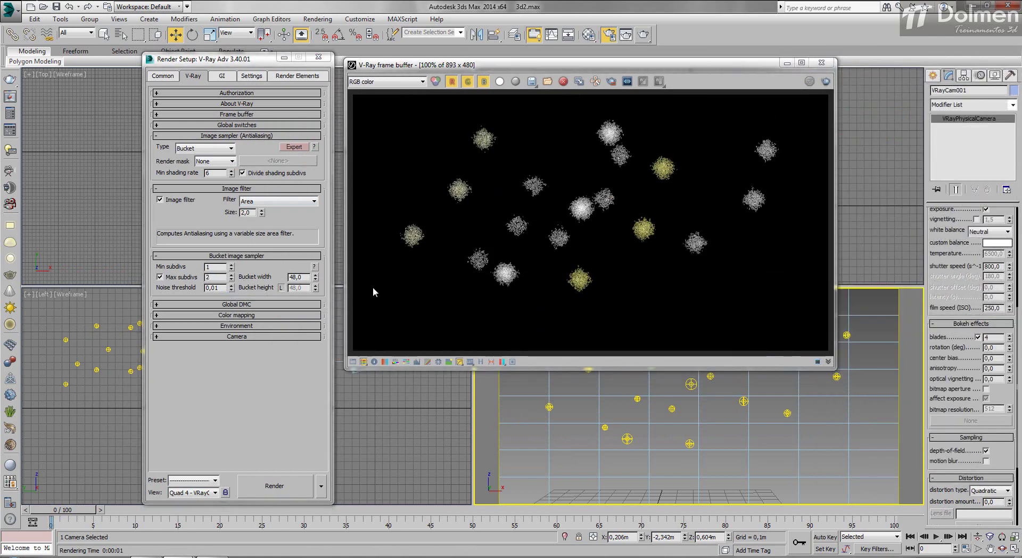
double_click(218, 276)
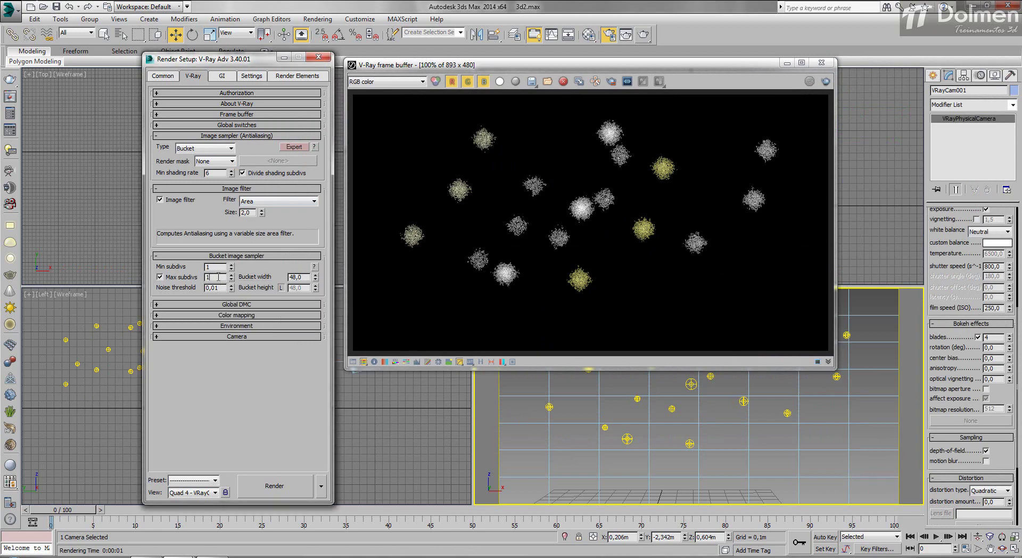
left_click(825, 81)
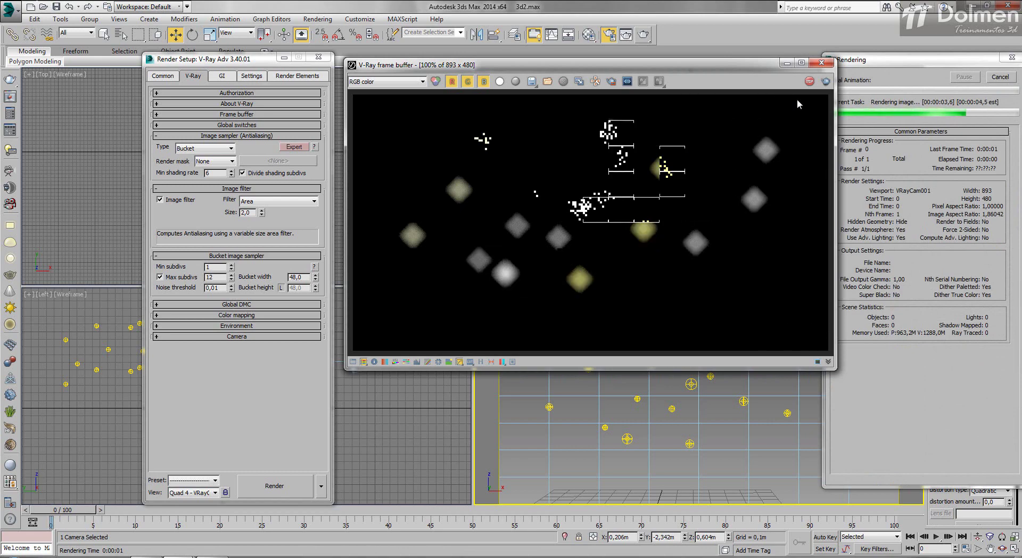
left_click_drag(695, 69, 680, 94)
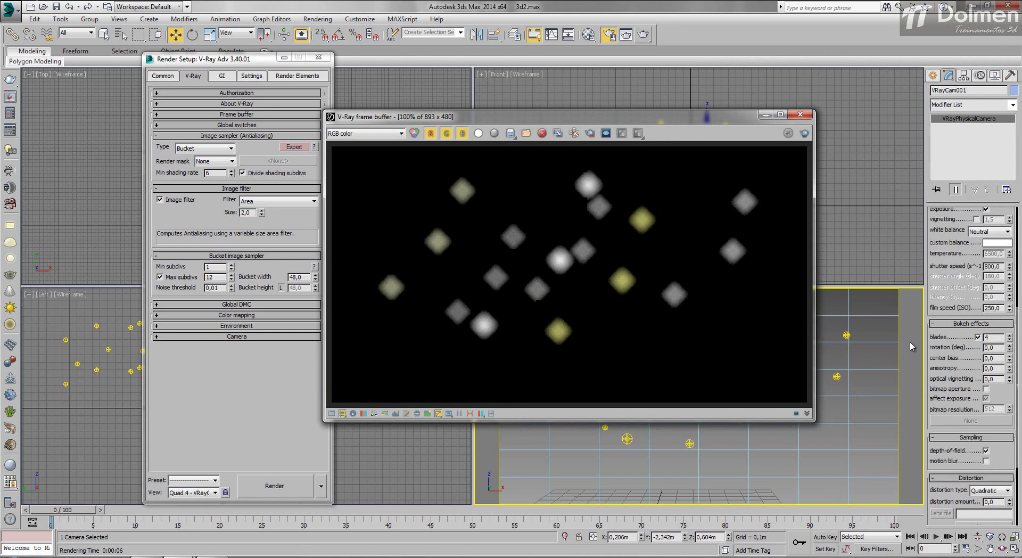
- Set the bokeh blades to 5 and their rotation to 45 degrees, rendering the camera view after each change
left_click(1009, 335)
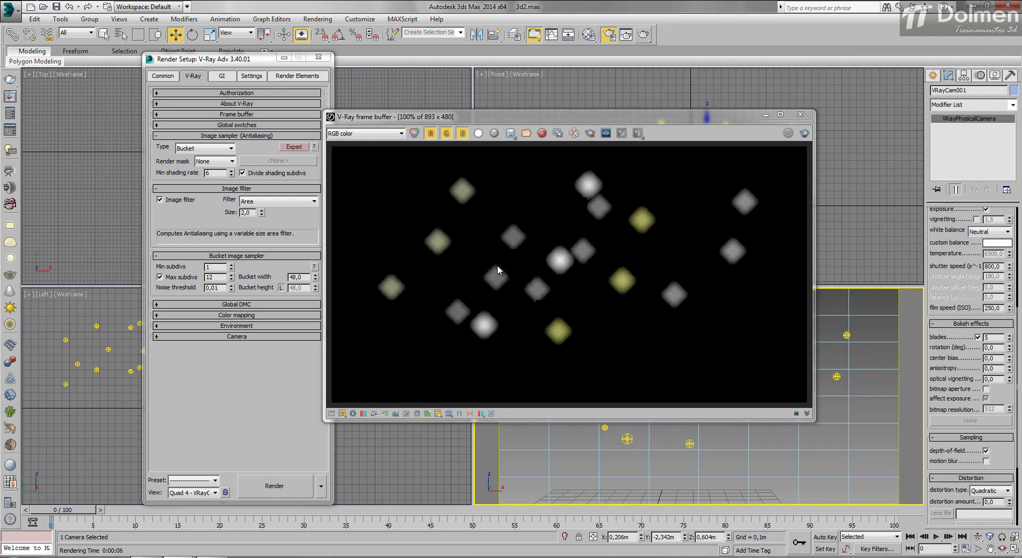
left_click(802, 133)
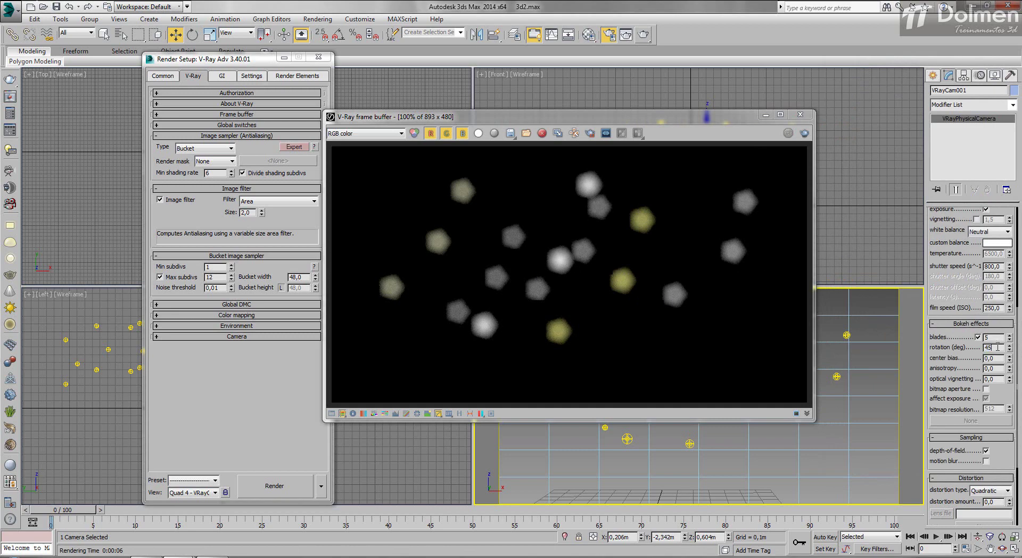
left_click(803, 133)
- Test the bokeh center bias at 23,6 in a render, and reset center bias to 0 with another render
left_click_drag(1009, 357, 1013, 271)
left_click(804, 133)
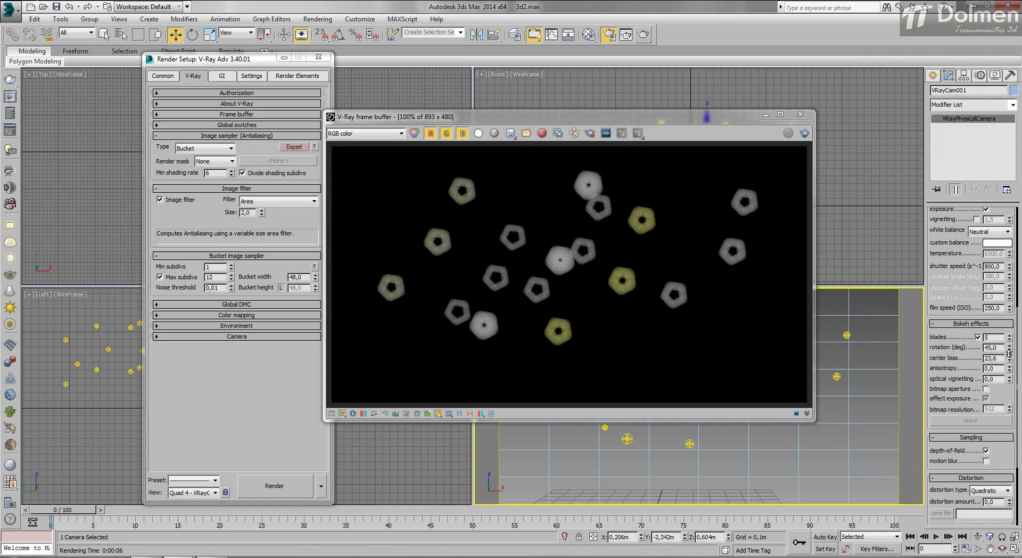
left_click(804, 134)
type("0")
key("Return")
left_click(804, 133)
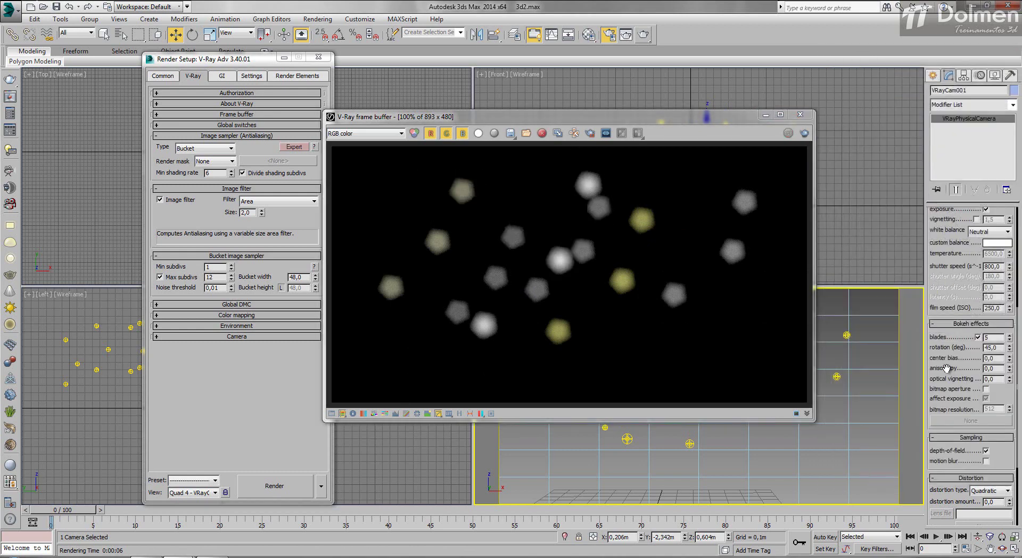
- Render the bokeh with an anisotropy of 0,3, and lower anisotropy to 0,2 with another render
left_click(1009, 366)
left_click(1009, 370)
left_click(1009, 370)
left_click(804, 133)
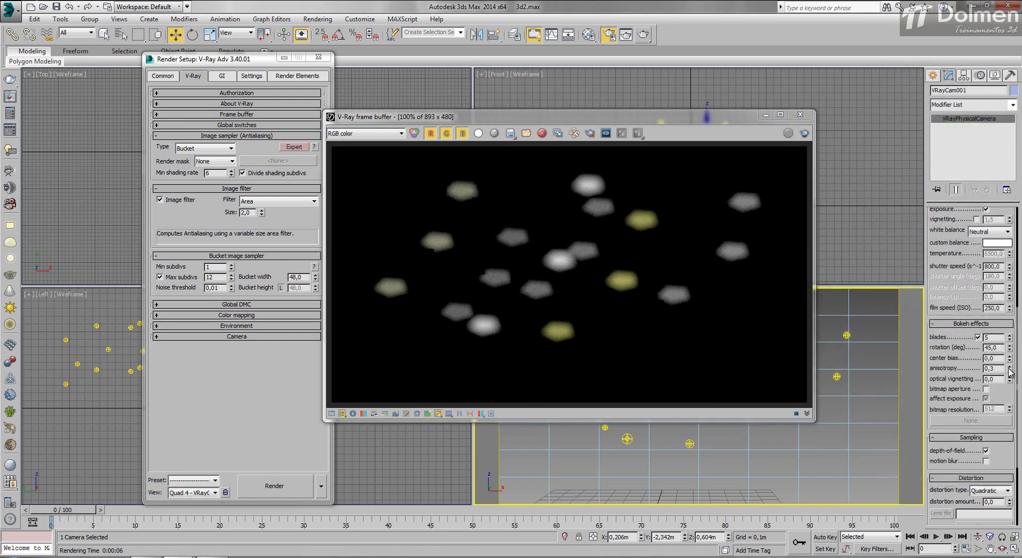
left_click(804, 133)
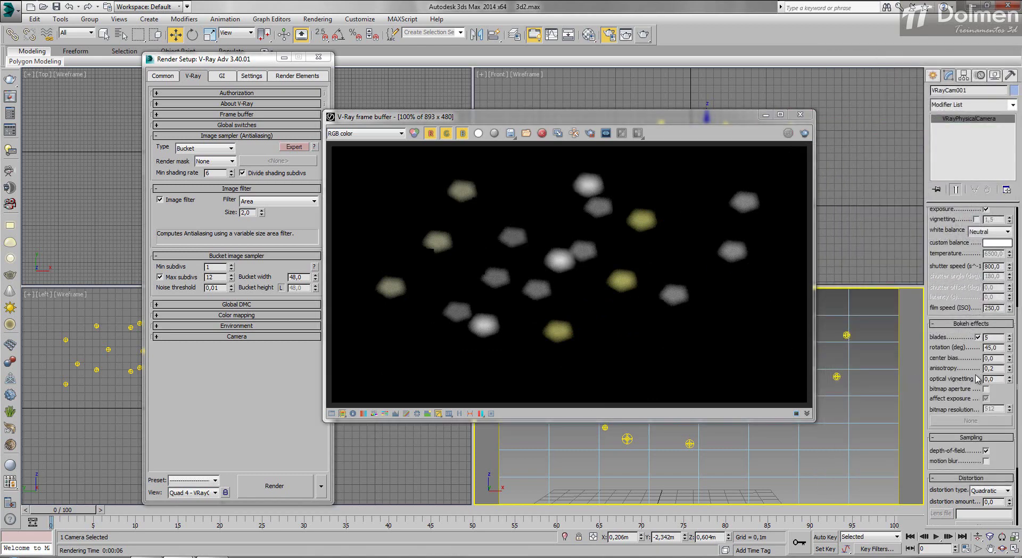
- Set the camera's optical vignetting to 1,6 and render the view
left_click_drag(1009, 378, 1014, 340)
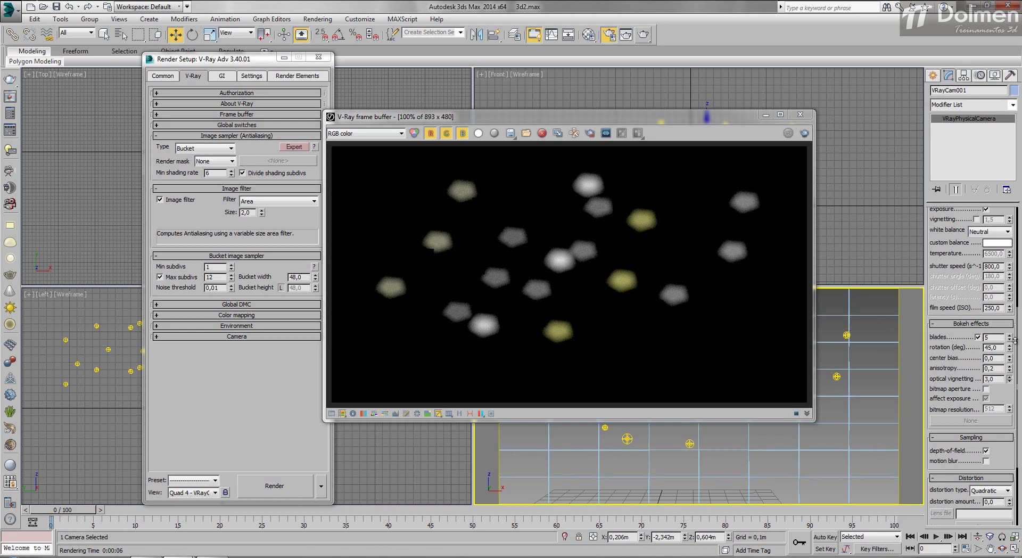
left_click_drag(1009, 379, 831, 250)
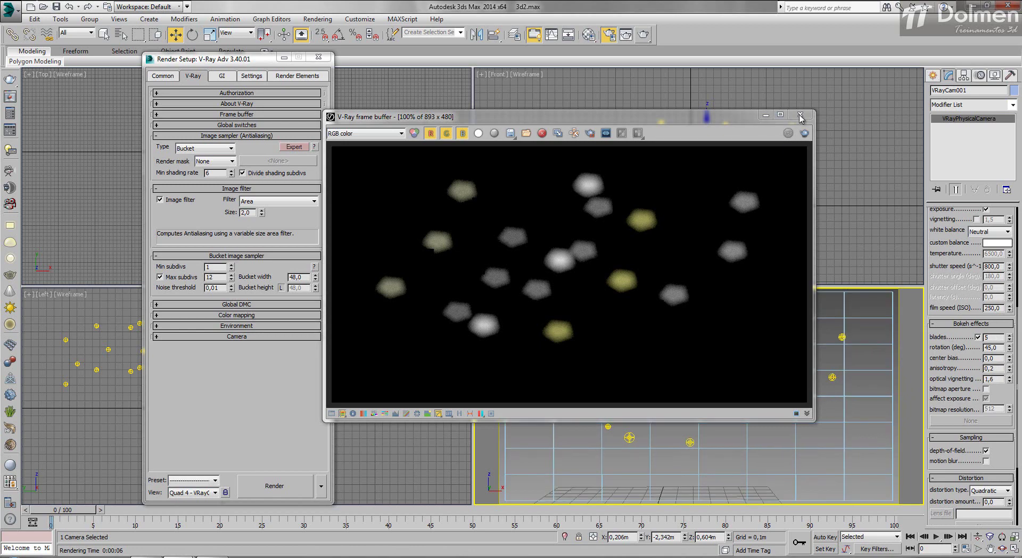
left_click(803, 133)
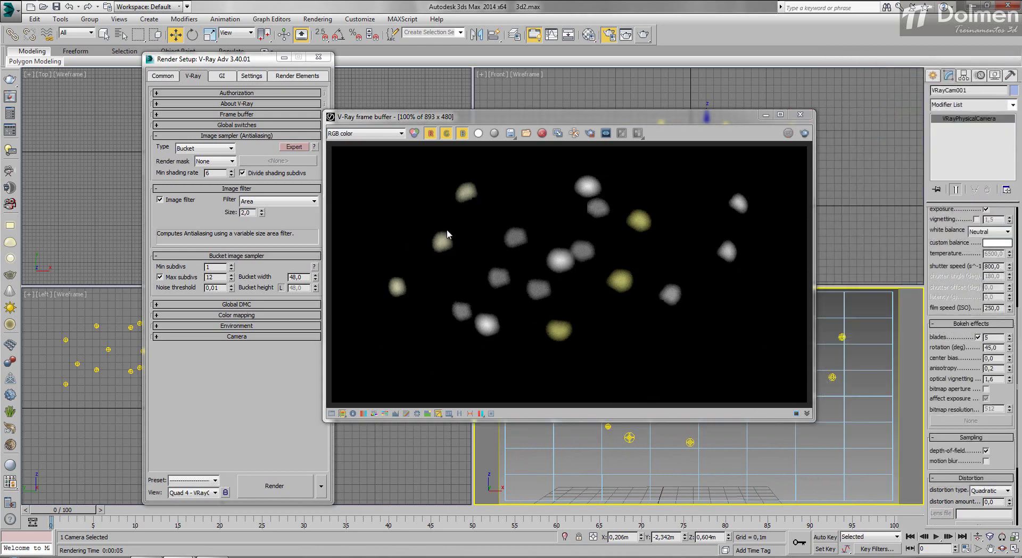
- Reset the camera's optical vignetting to 0 and render the view again
mouse_move(1010, 381)
left_mouse_down()
mouse_move(1010, 415)
mouse_move(1010, 392)
left_mouse_up()
double_click(999, 378)
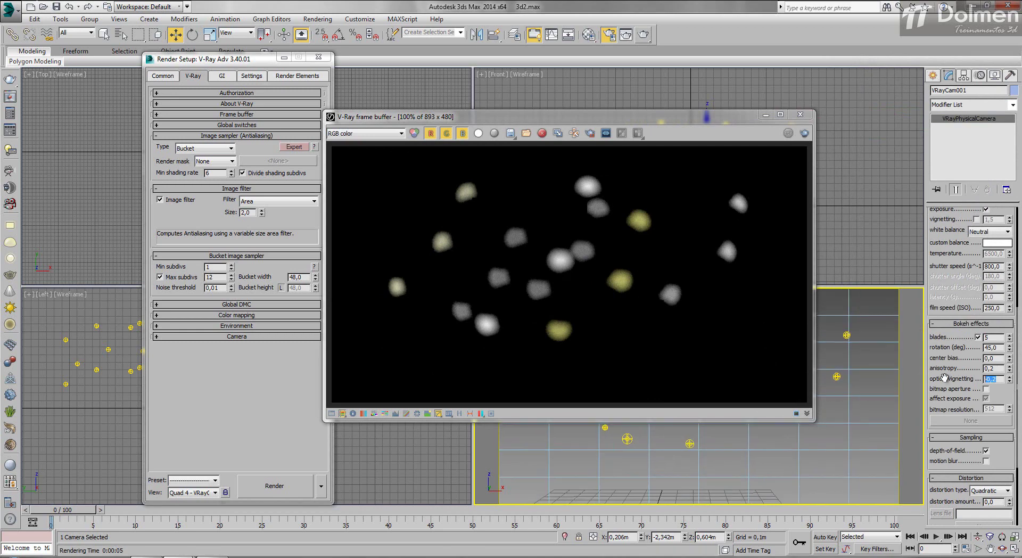
type("0")
key("Return")
left_click(804, 133)
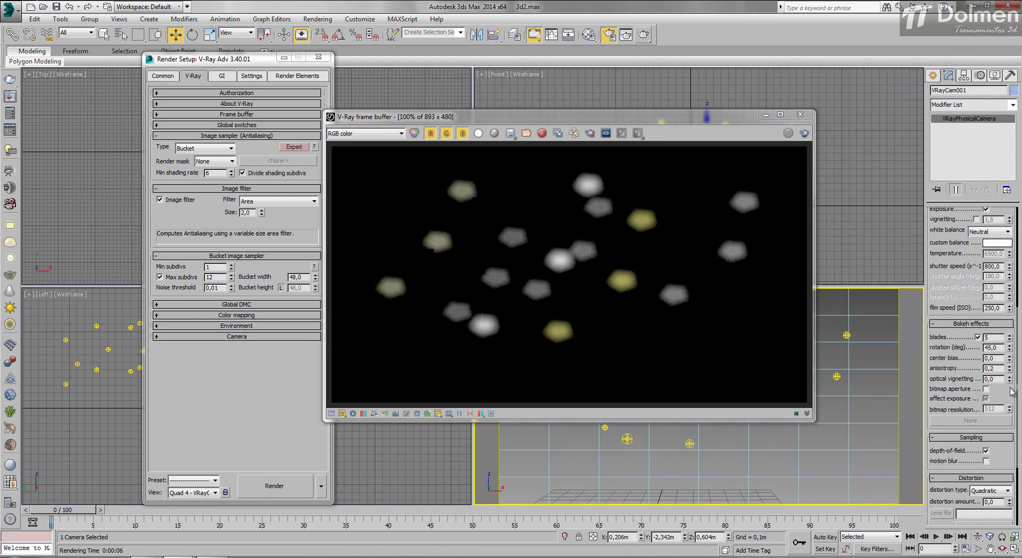
- Enable the camera's bitmap aperture with the CMan0002-M3-Hair-N.jpg image as its map, and render the view
left_click(985, 389)
left_click(969, 420)
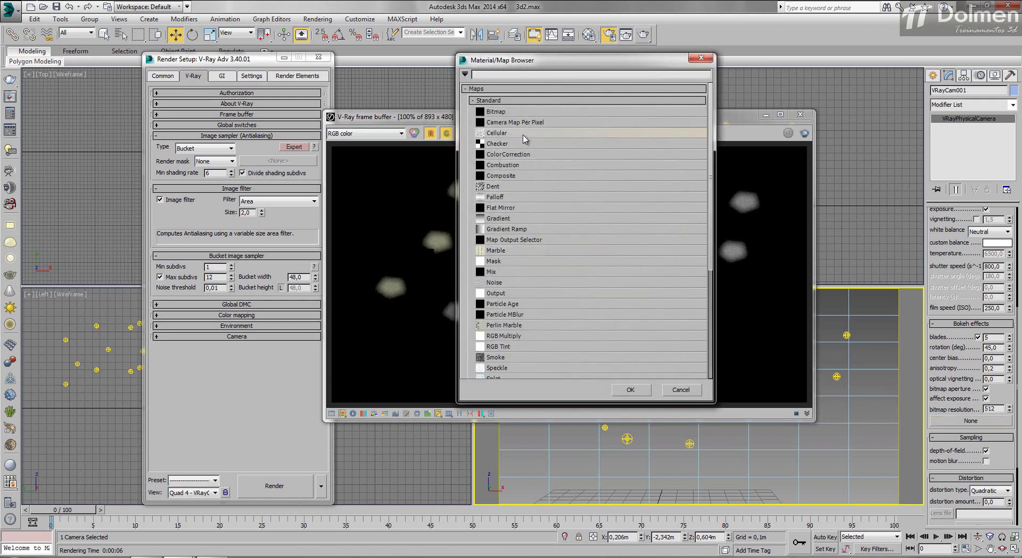
double_click(498, 111)
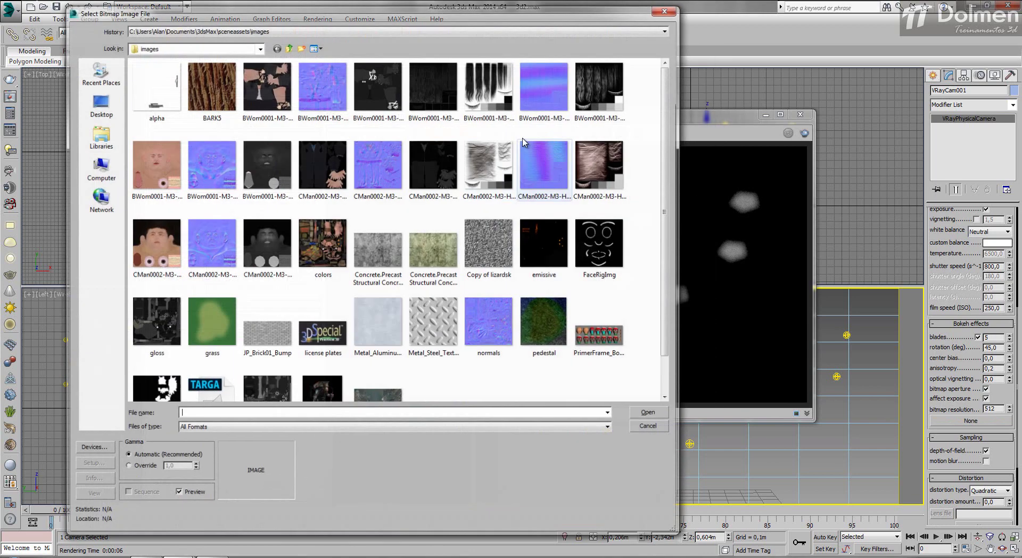
double_click(550, 201)
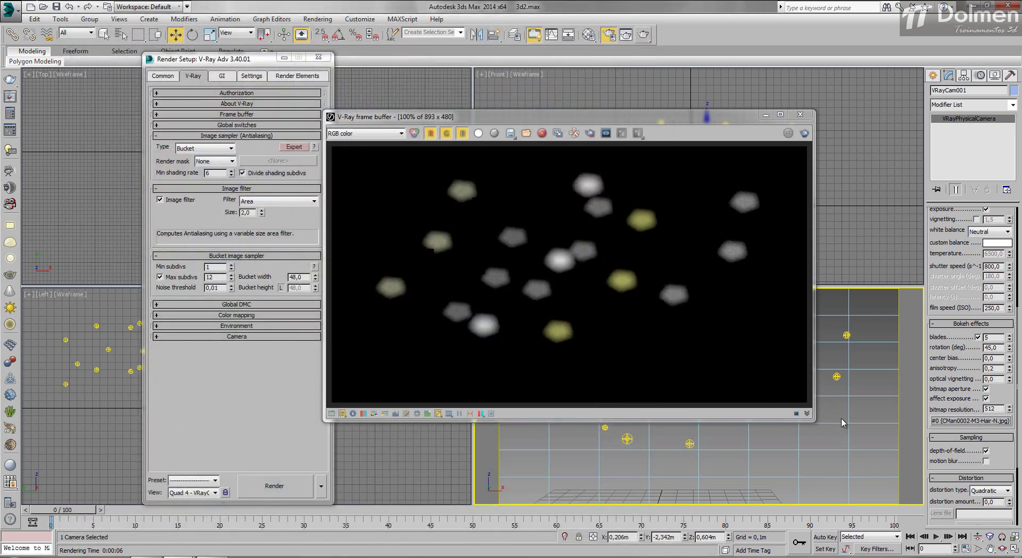
left_click(804, 133)
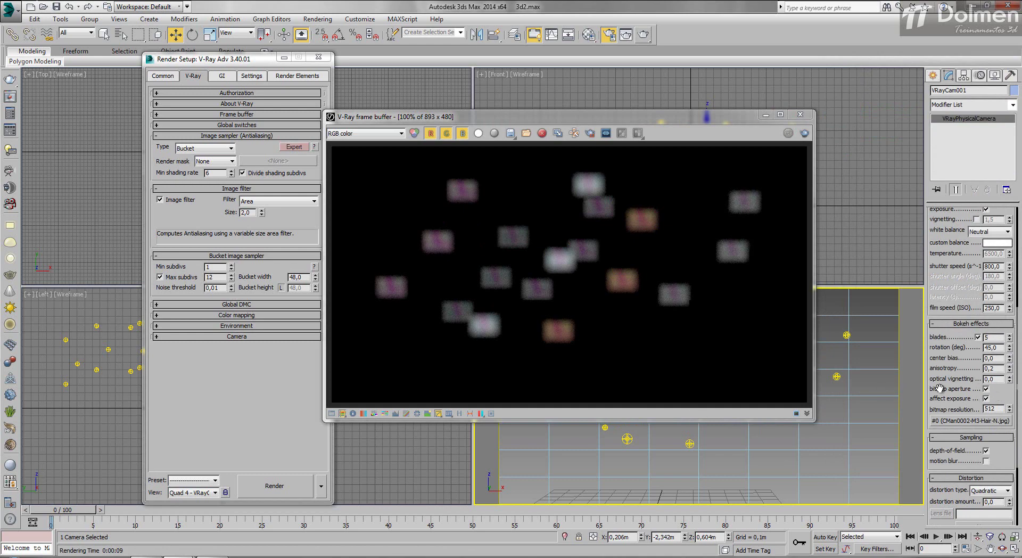
- Turn off the camera's bitmap aperture, render the view again, and move the frame buffer clear of the render settings
left_click(985, 389)
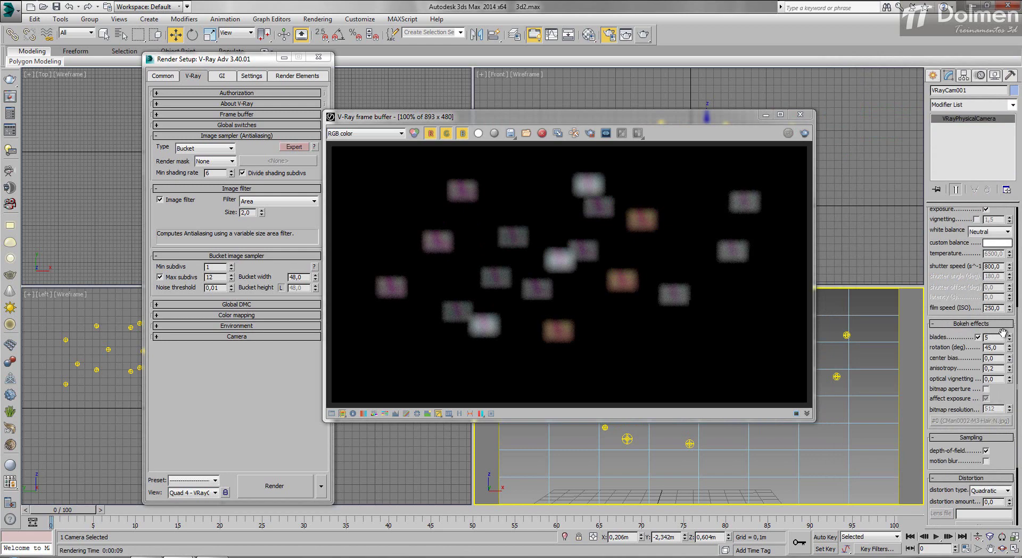
left_click(804, 133)
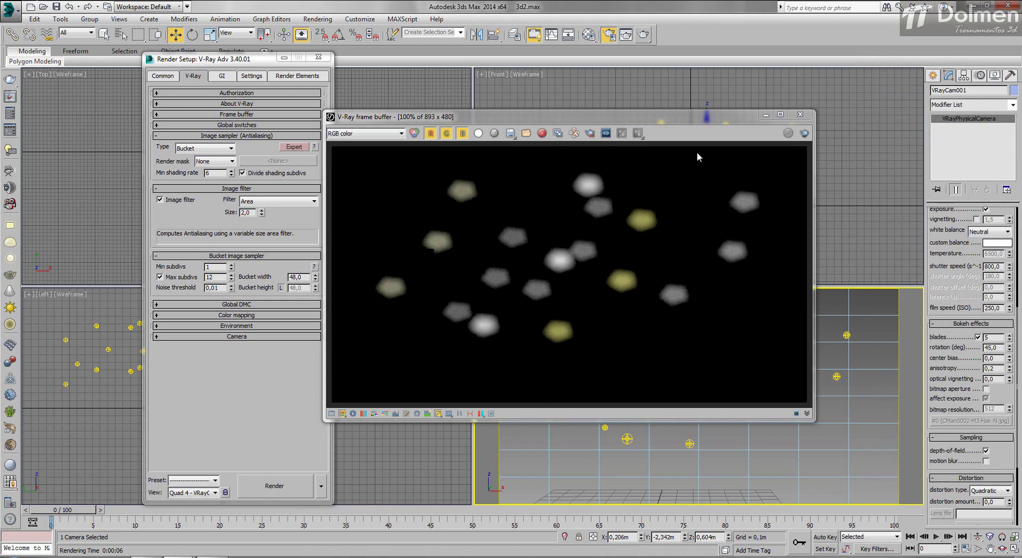
left_click_drag(688, 120, 735, 104)
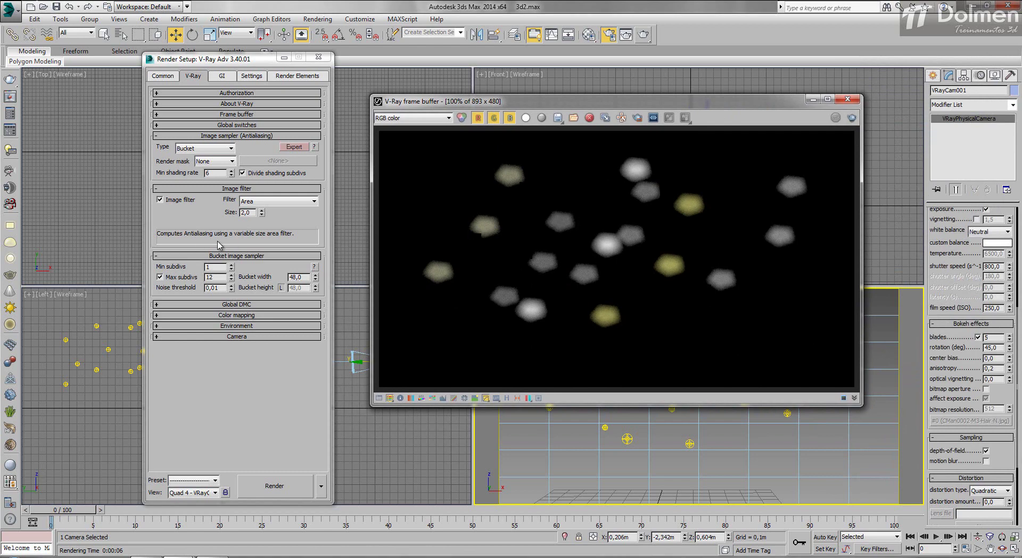
- Set the bucket image sampler to 20 max subdivs and a 0,008 noise threshold, and start a new render
left_click(218, 277)
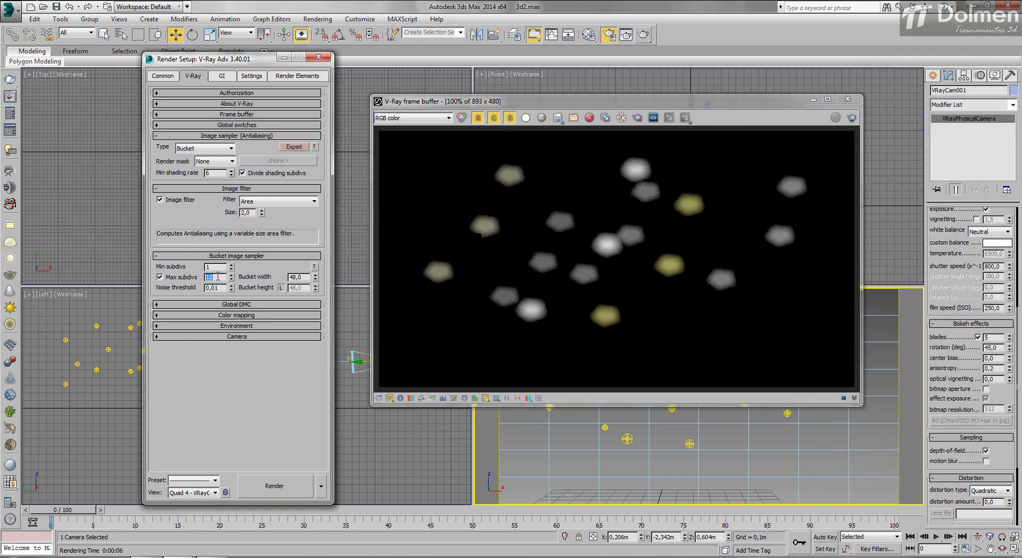
double_click(216, 288)
type("0,008")
key("Return")
left_click_drag(946, 237, 947, 291)
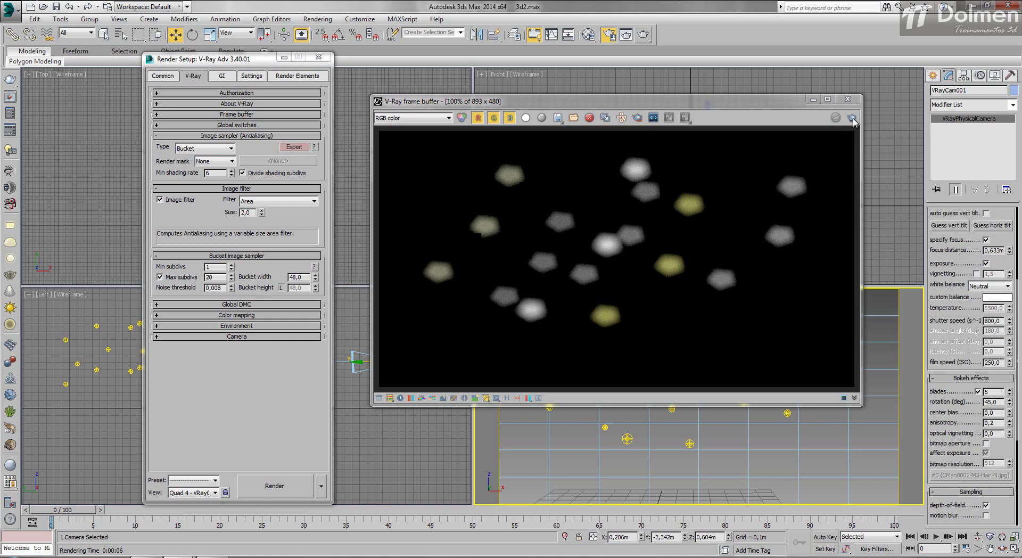
left_click(851, 118)
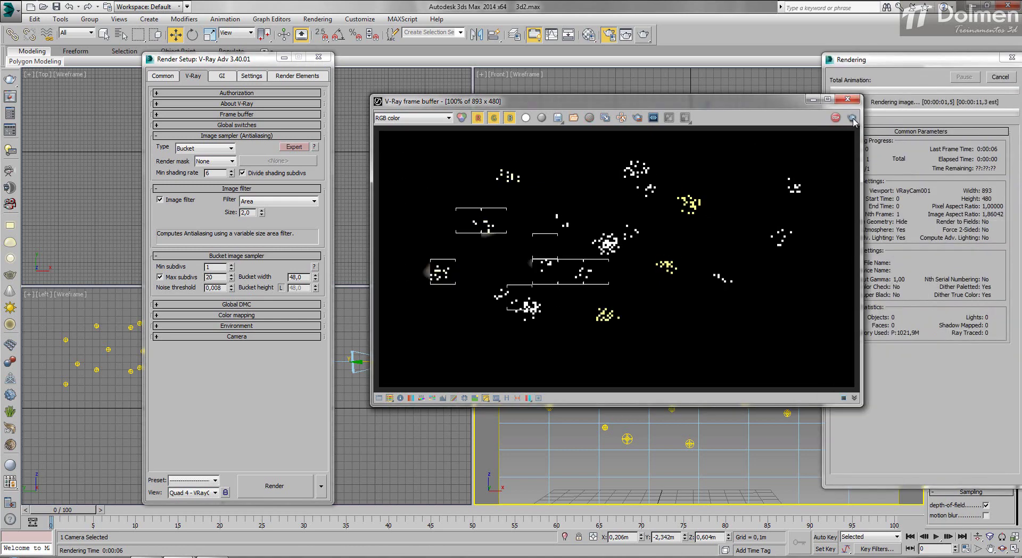